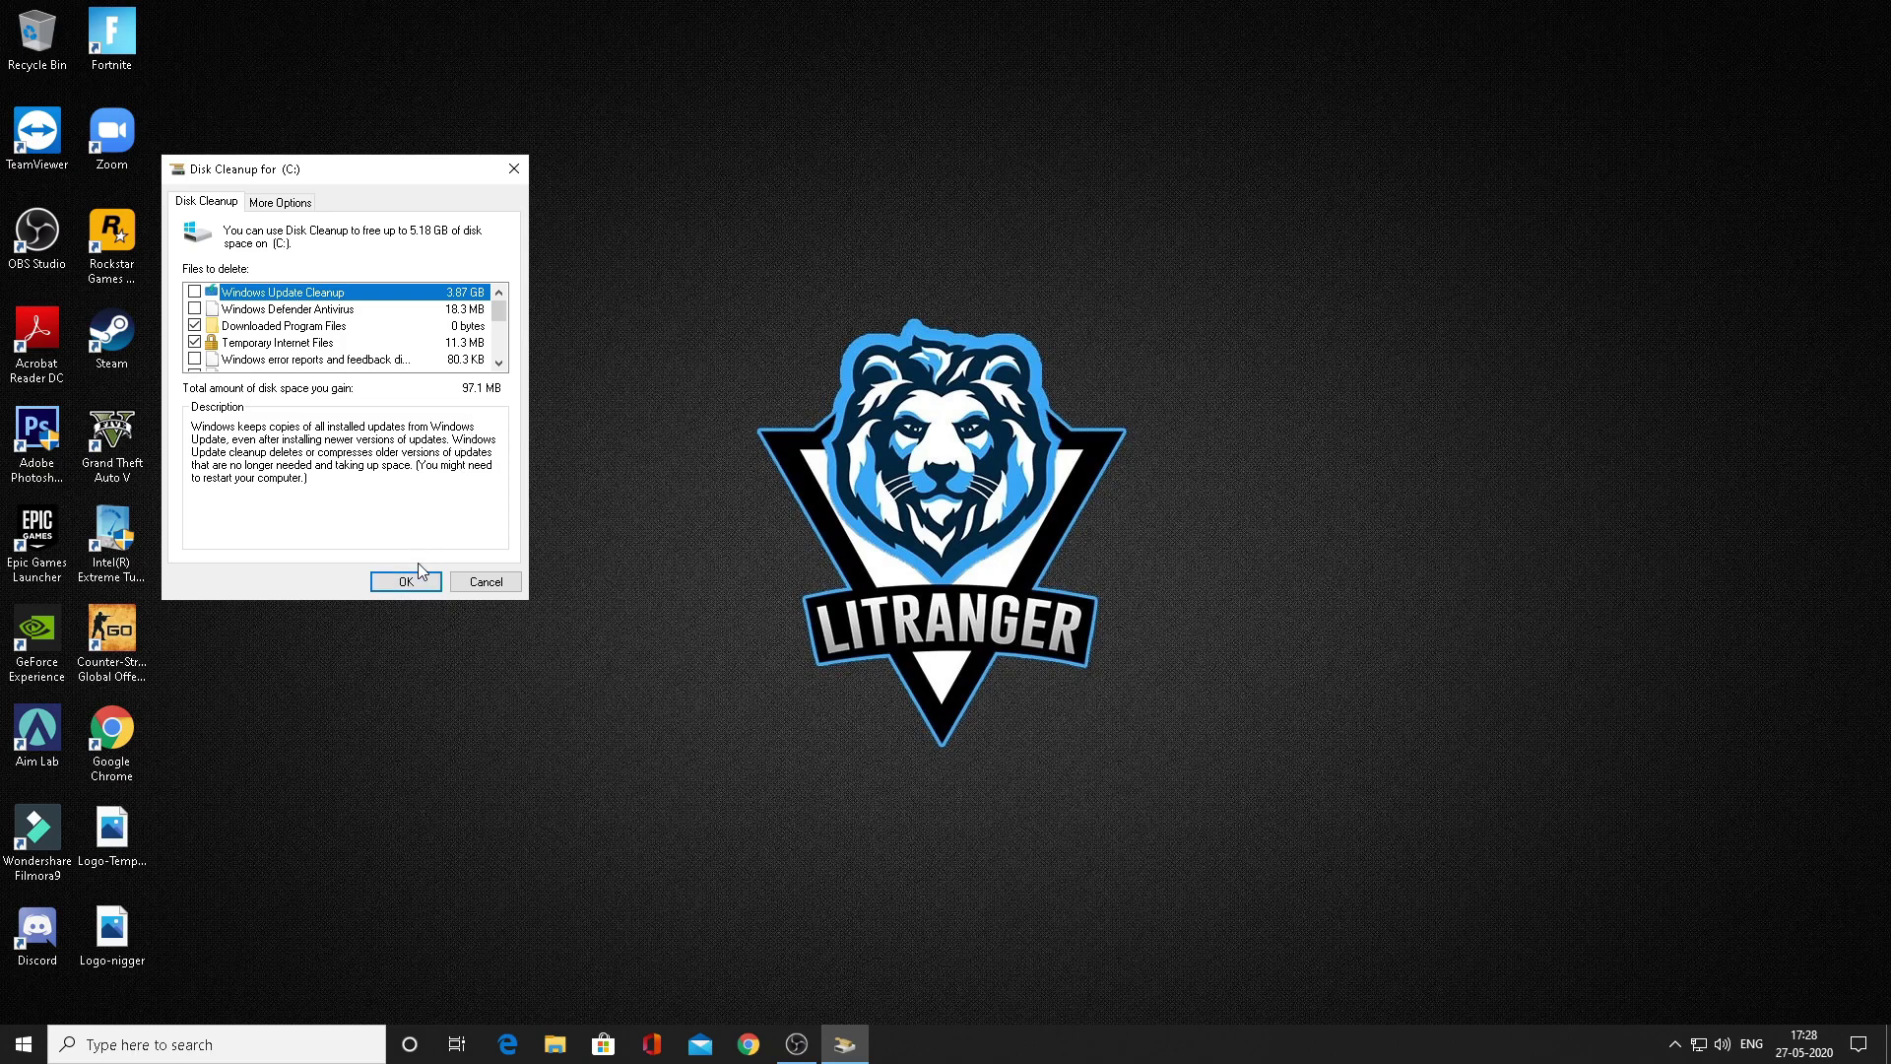
# - Mark Windows Update Cleanup and the other unneeded file categories except Downloads on drive C:, and permanently delete those files
pyautogui.click(194, 293)
pyautogui.scroll(-1, 225, 350)
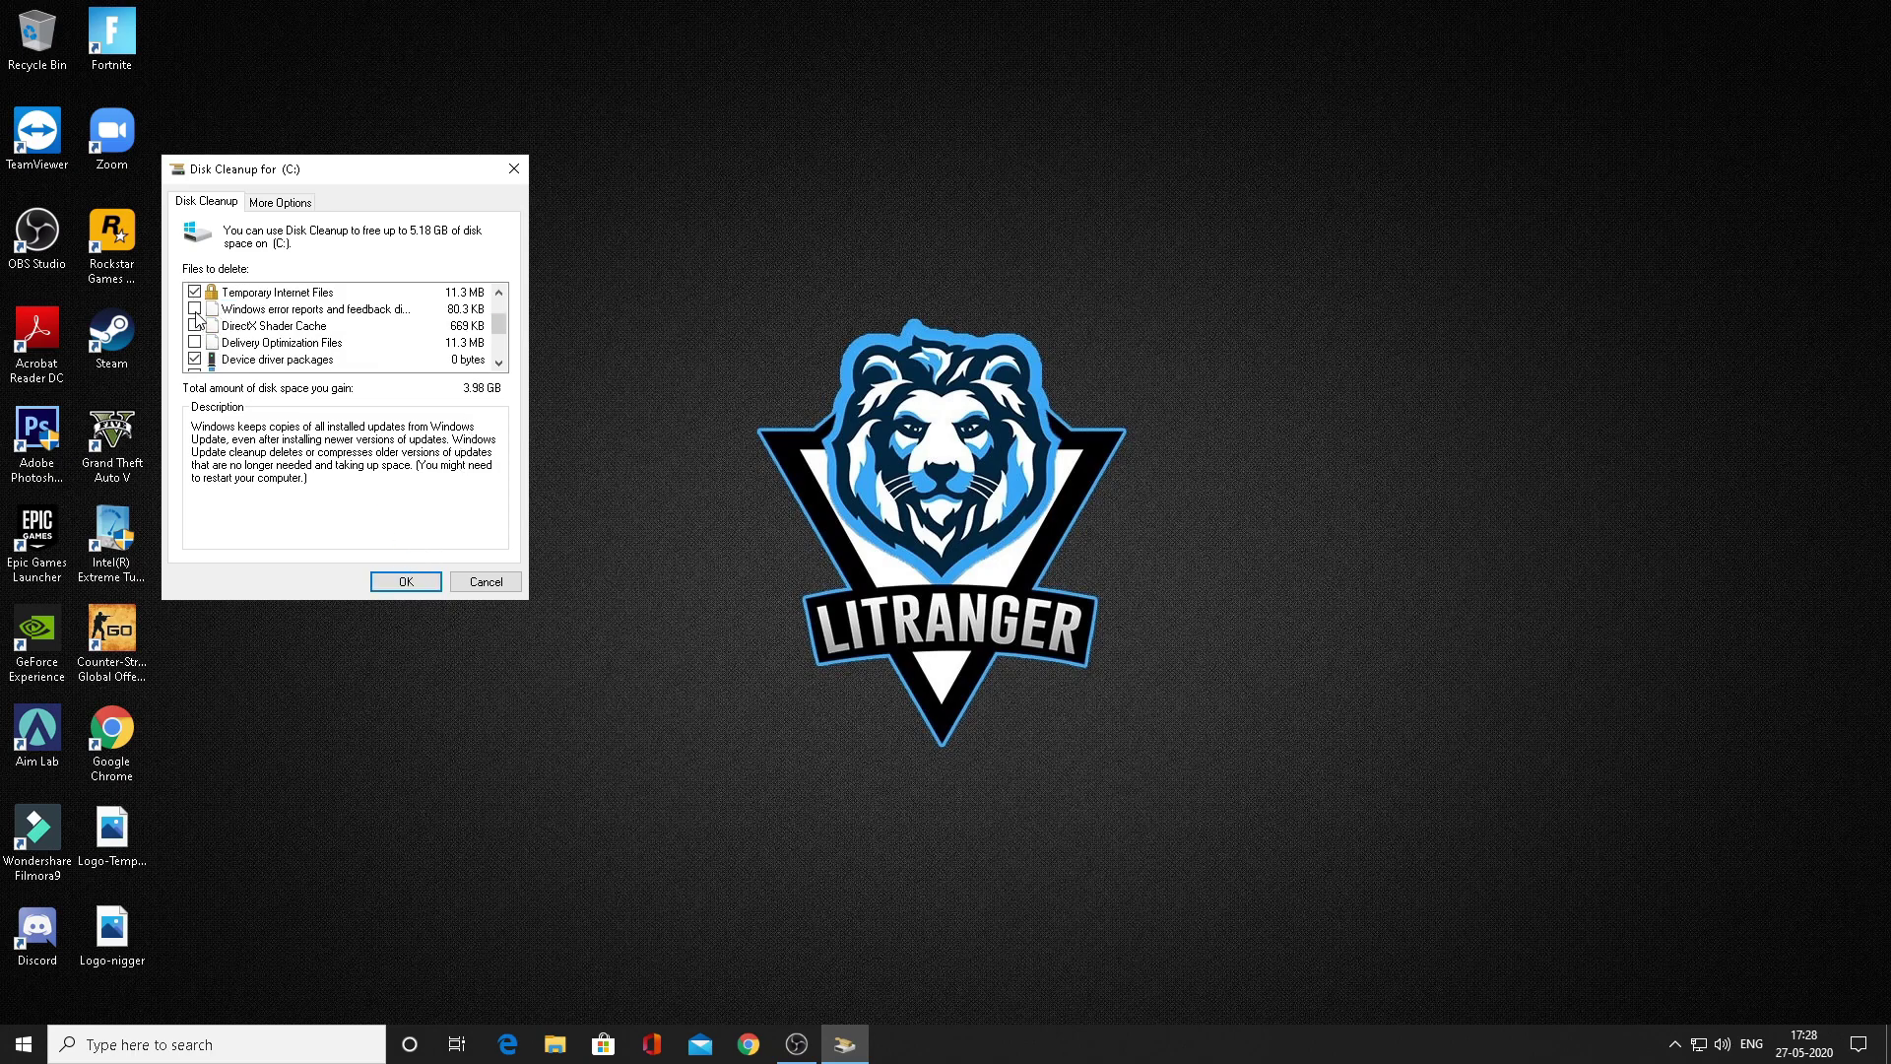
pyautogui.scroll(-2, 280, 366)
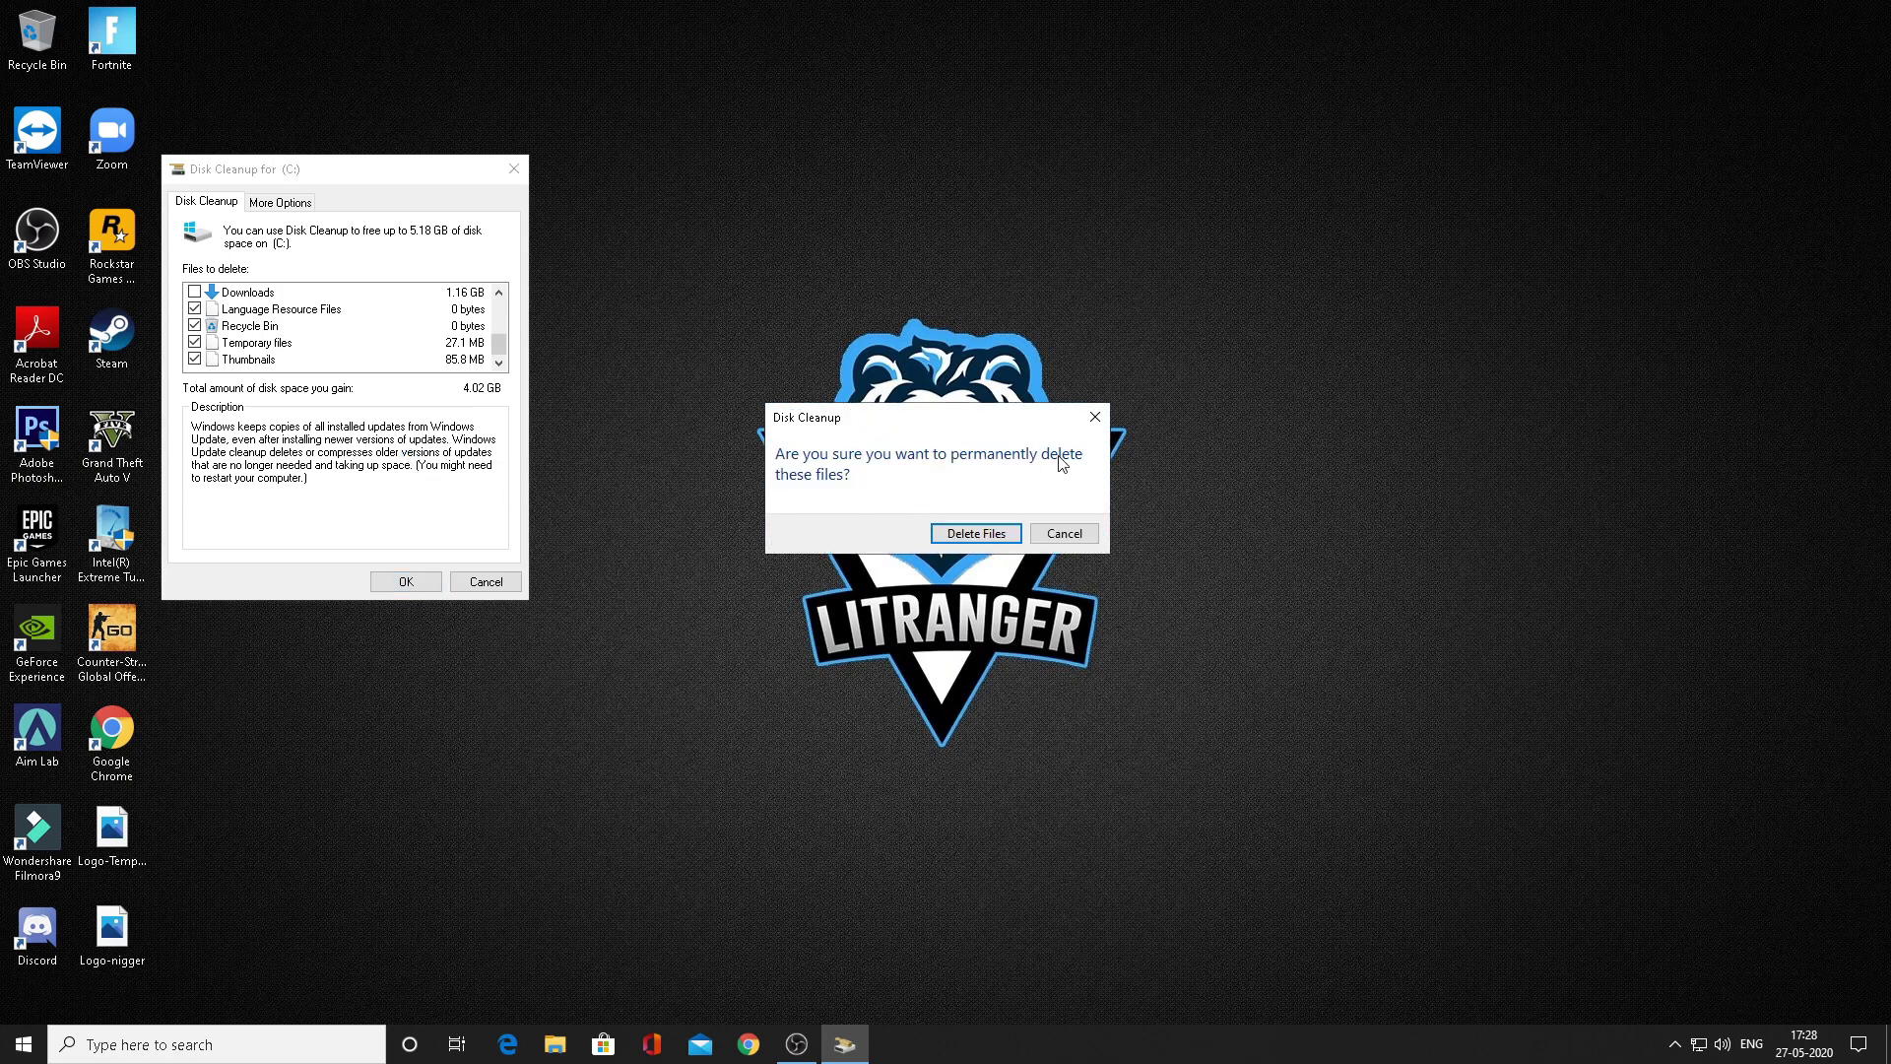
pyautogui.click(985, 532)
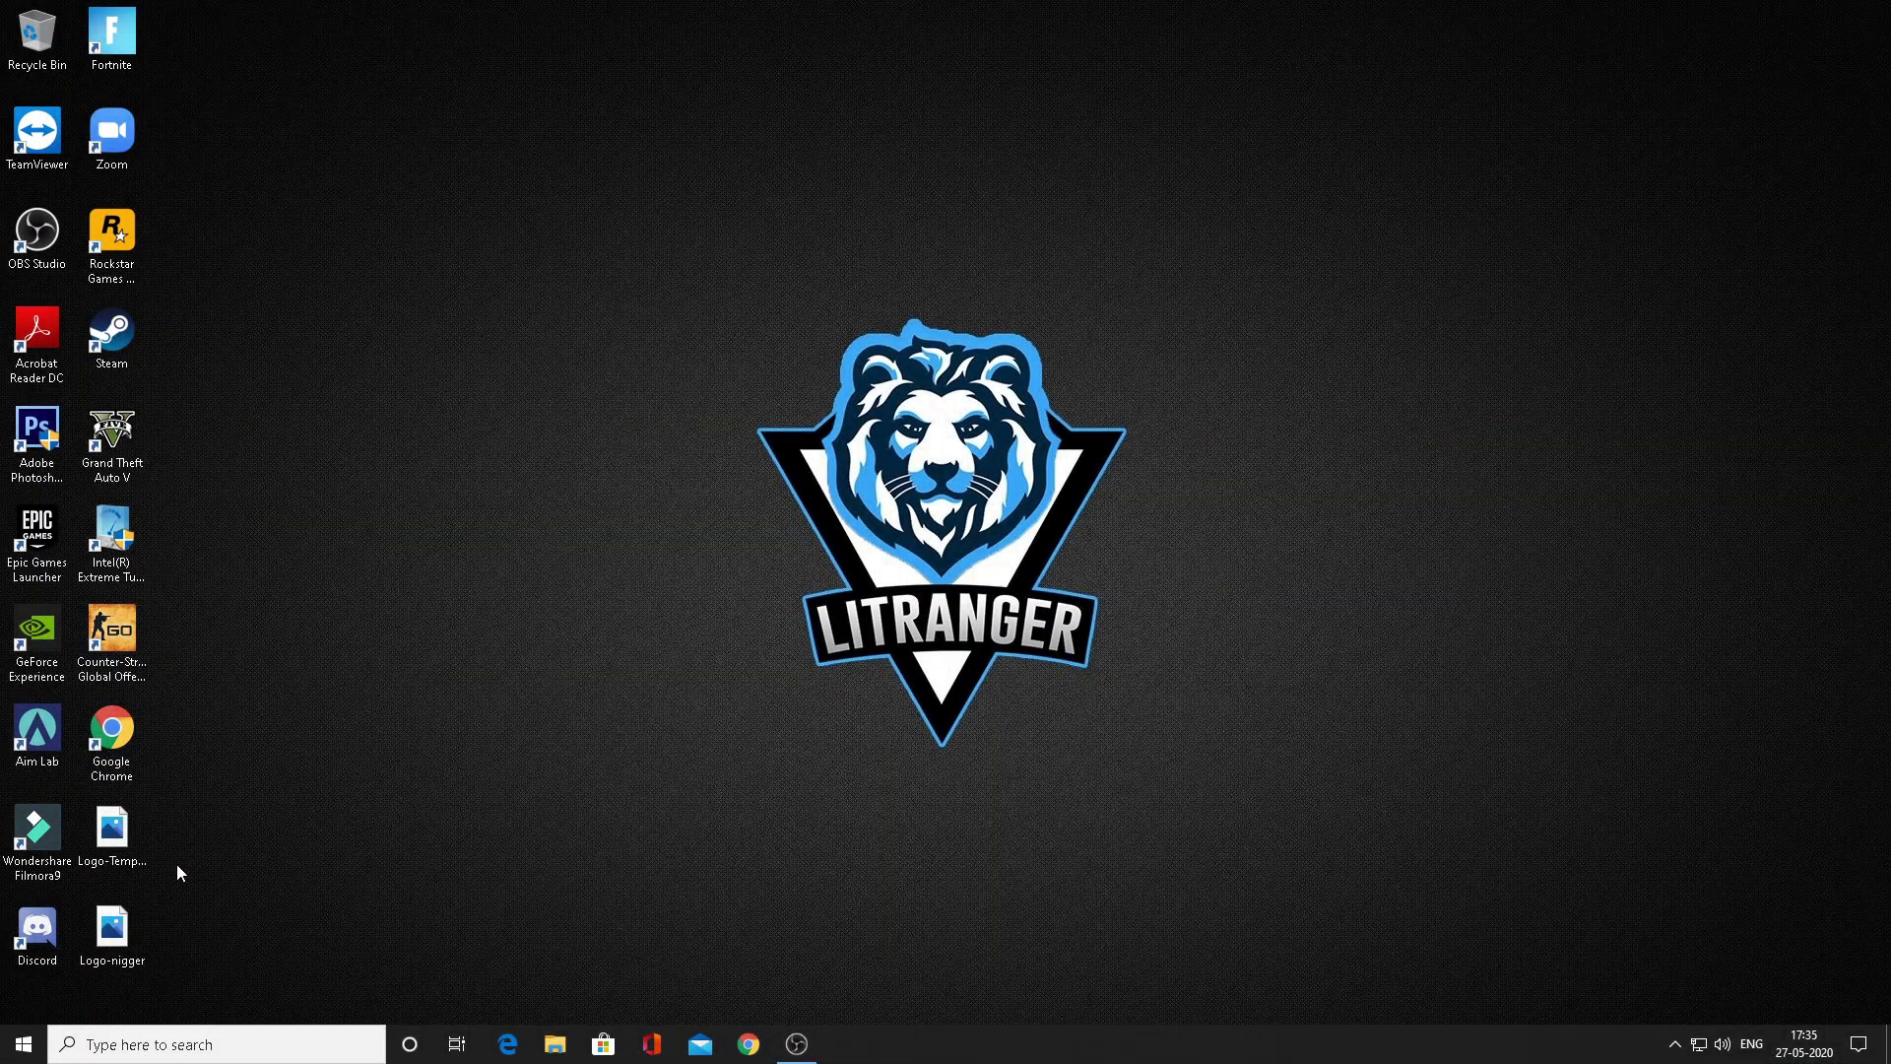
# - Search Windows for "sett", open Windows Settings and go to the System category
pyautogui.click(197, 1044)
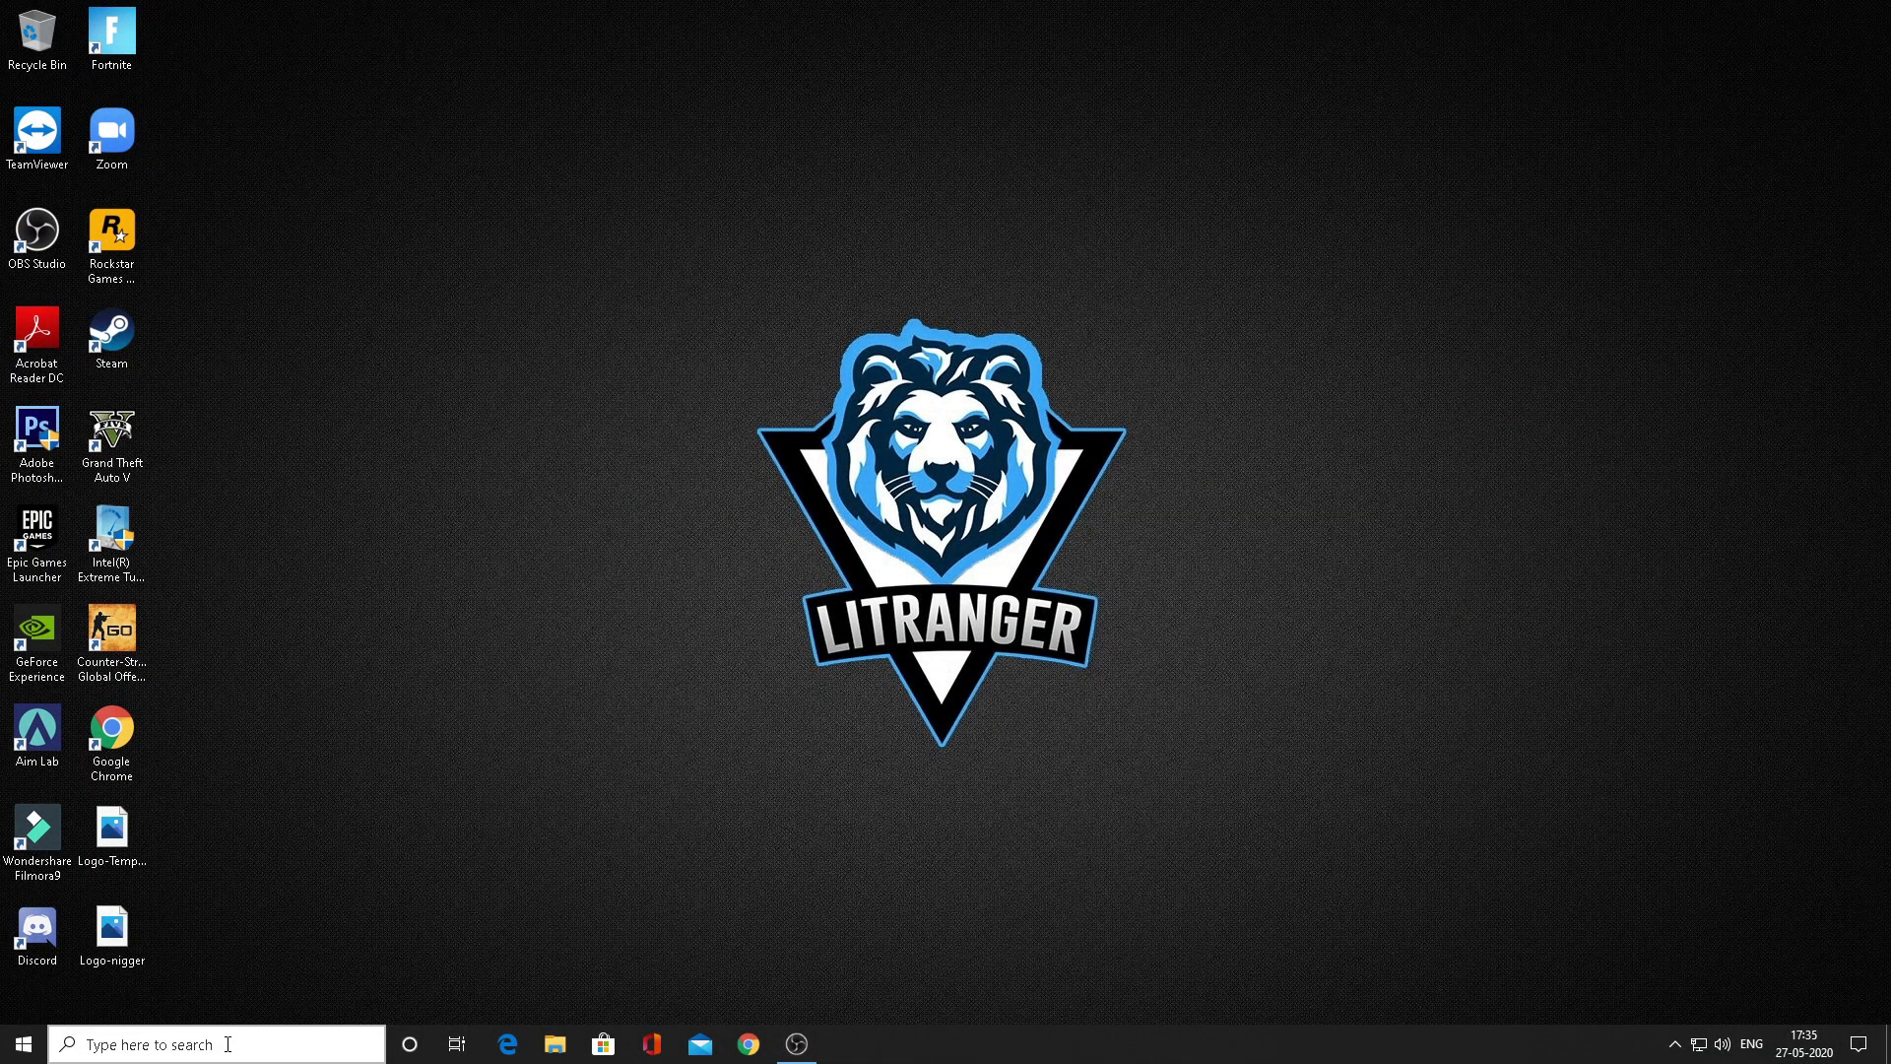
pyautogui.write('sett')
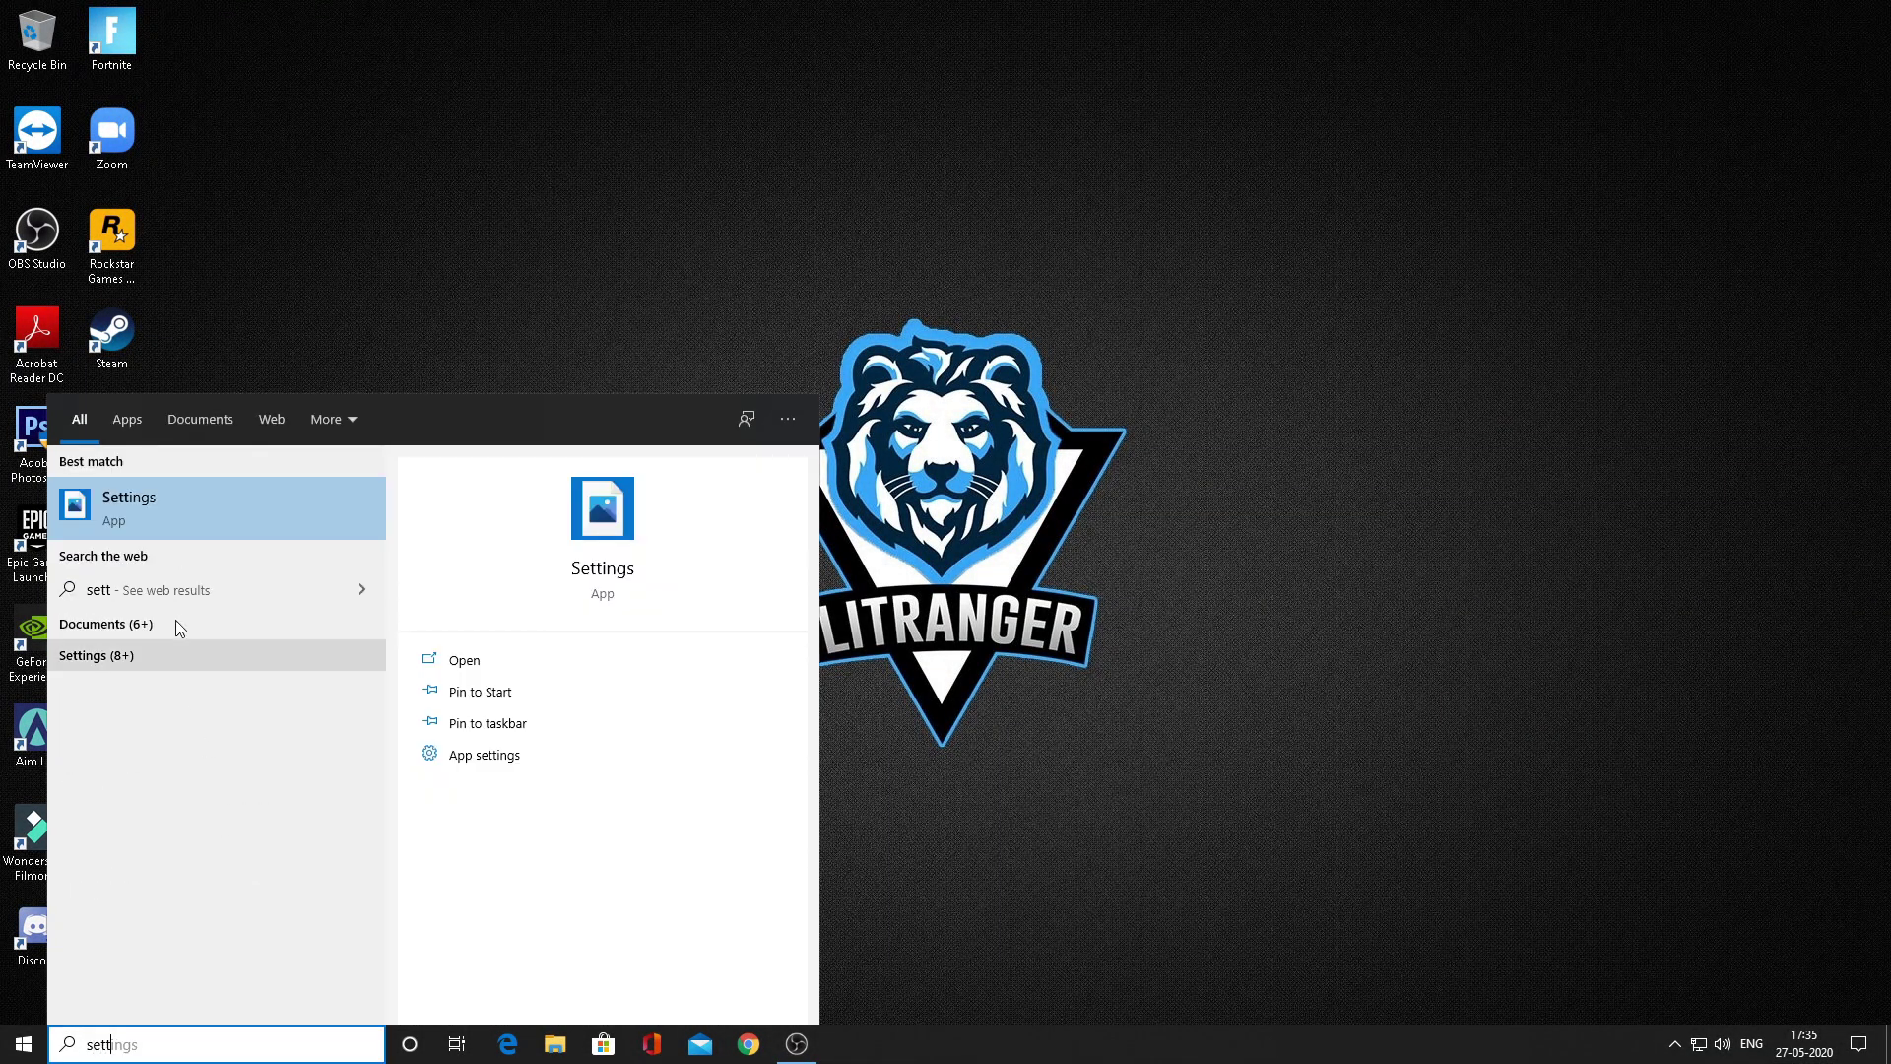
pyautogui.click(145, 499)
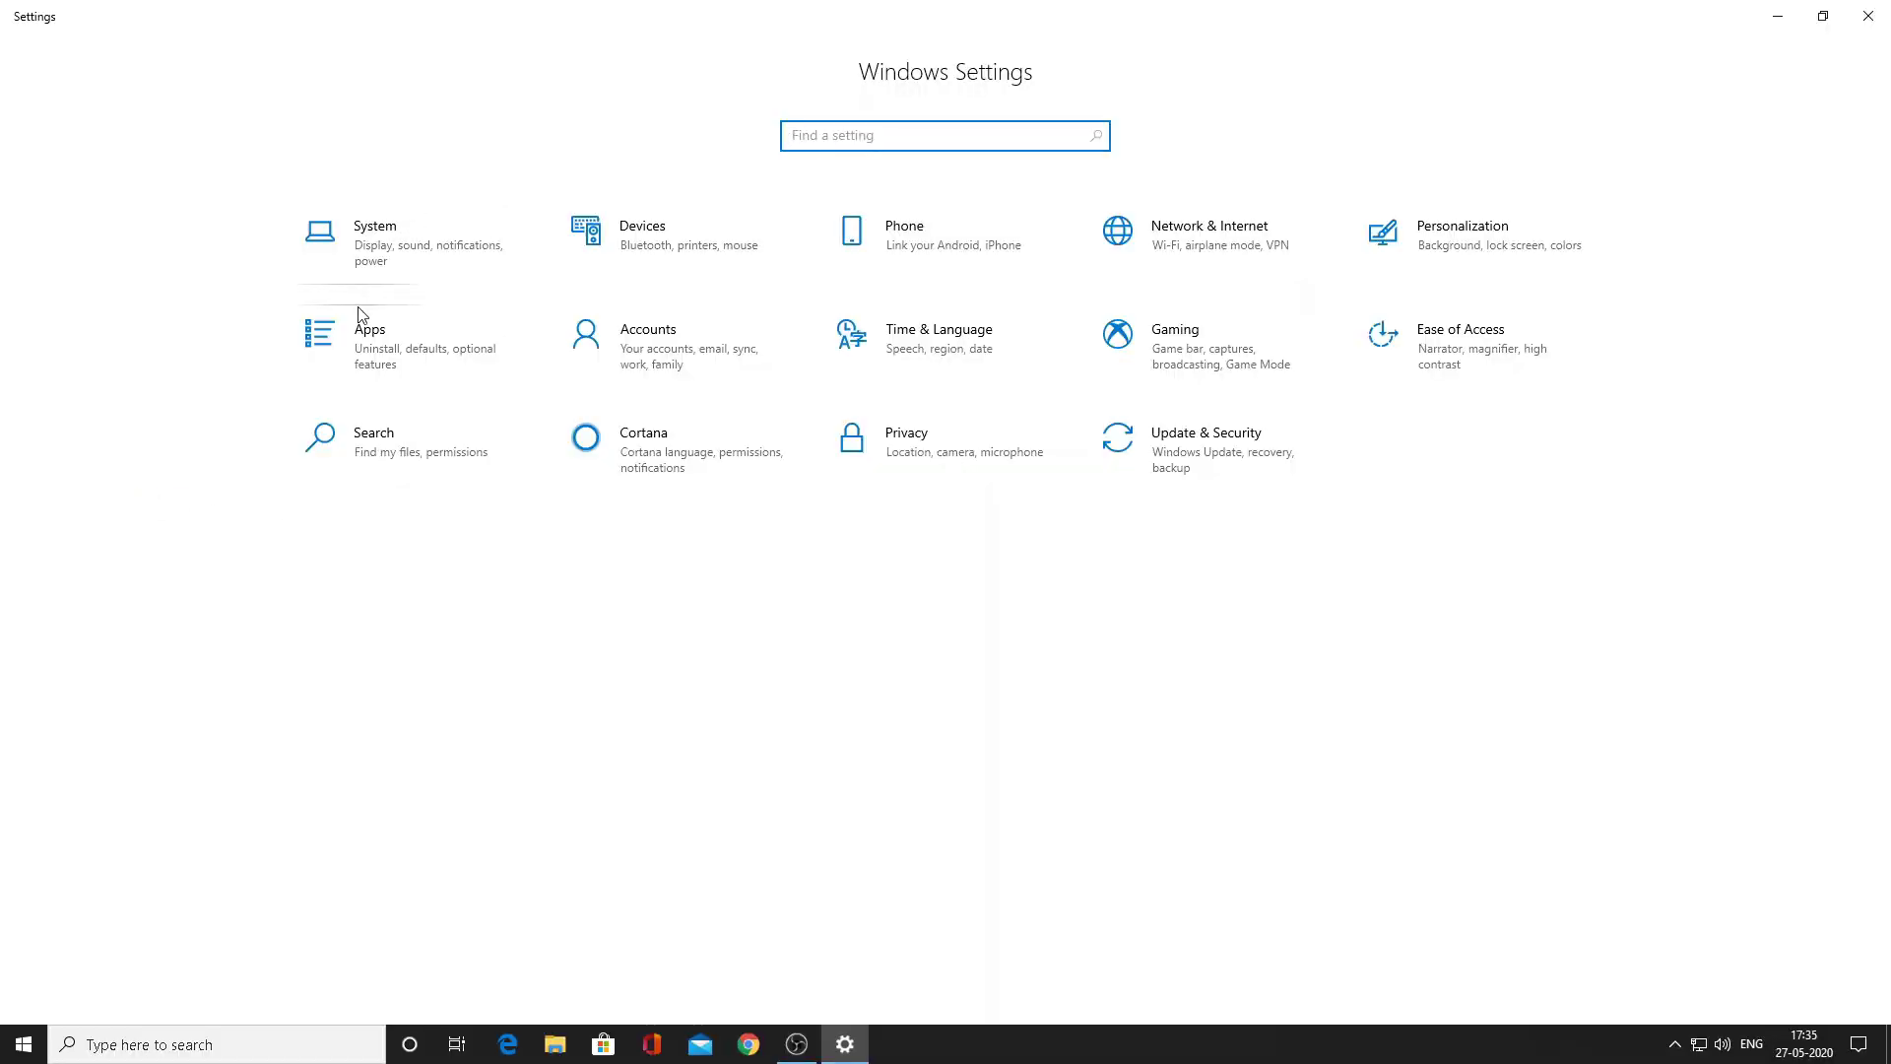
pyautogui.click(413, 248)
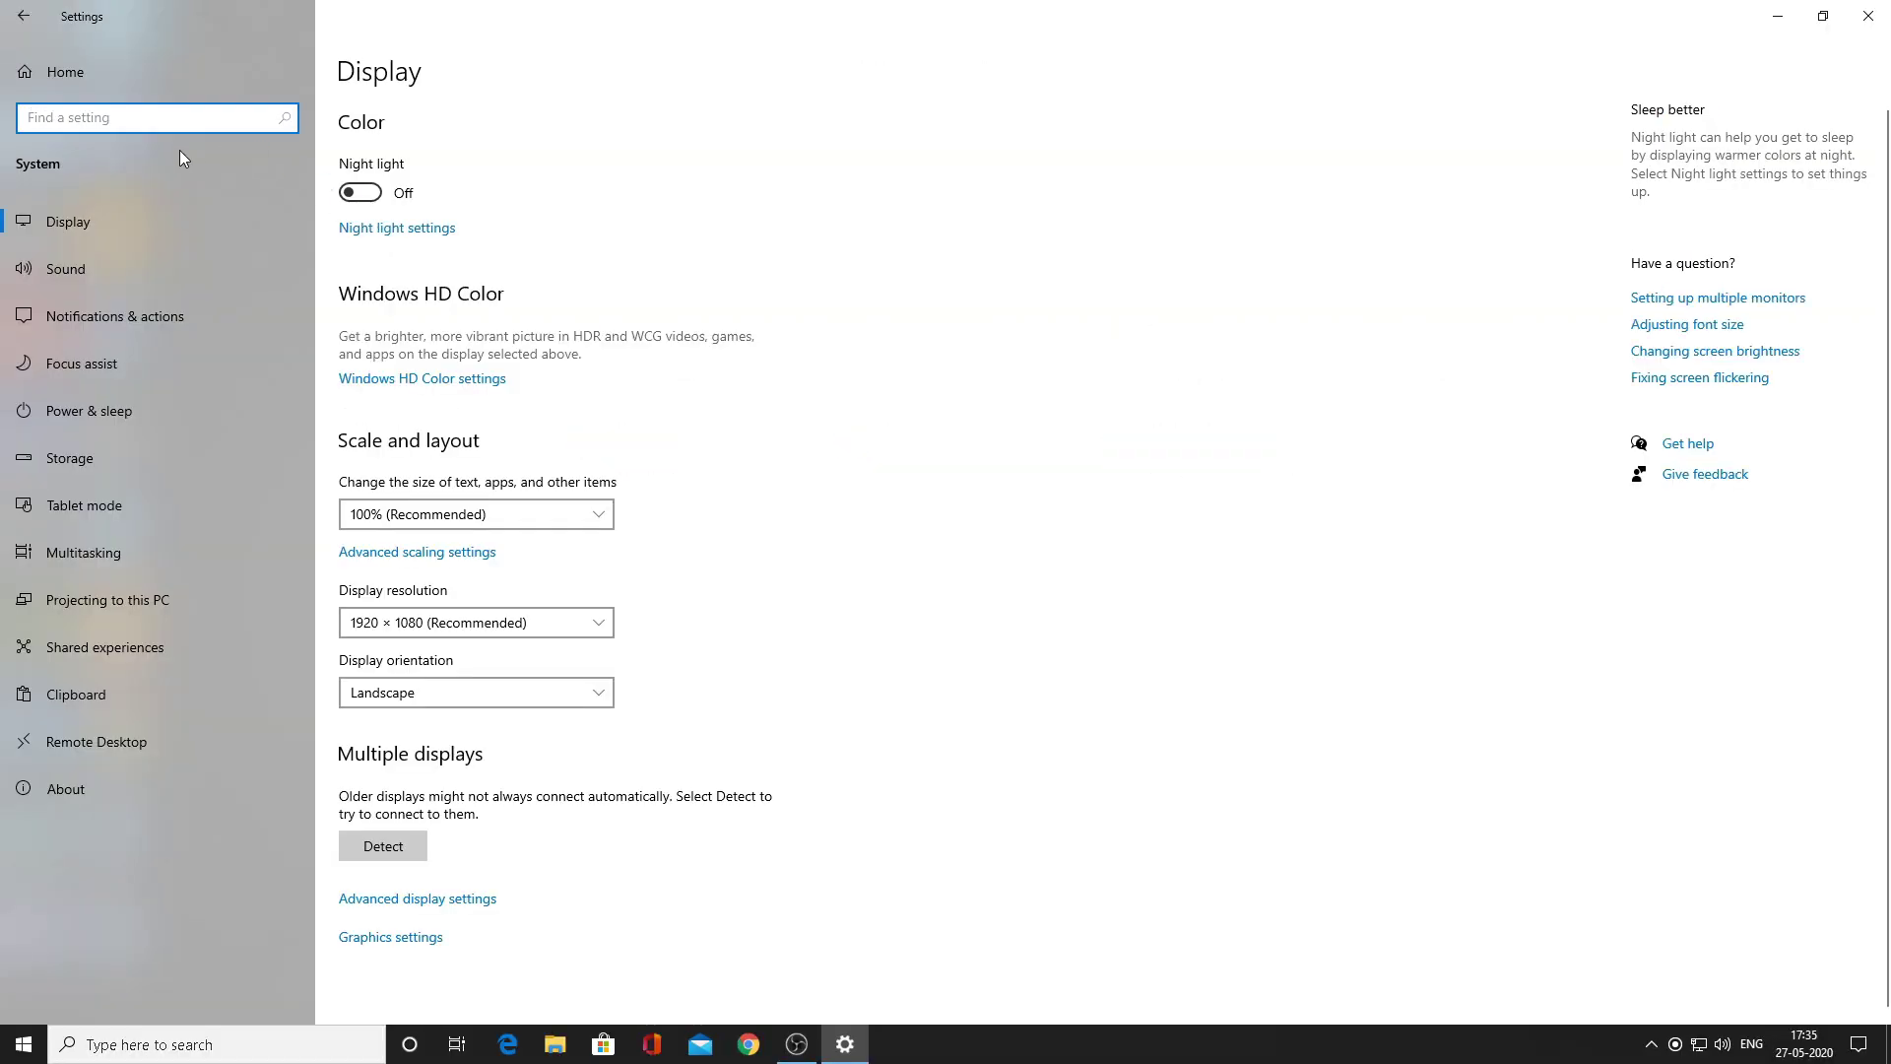
# - In Notifications & actions, switch notifications from apps and other senders on and back off
pyautogui.click(158, 315)
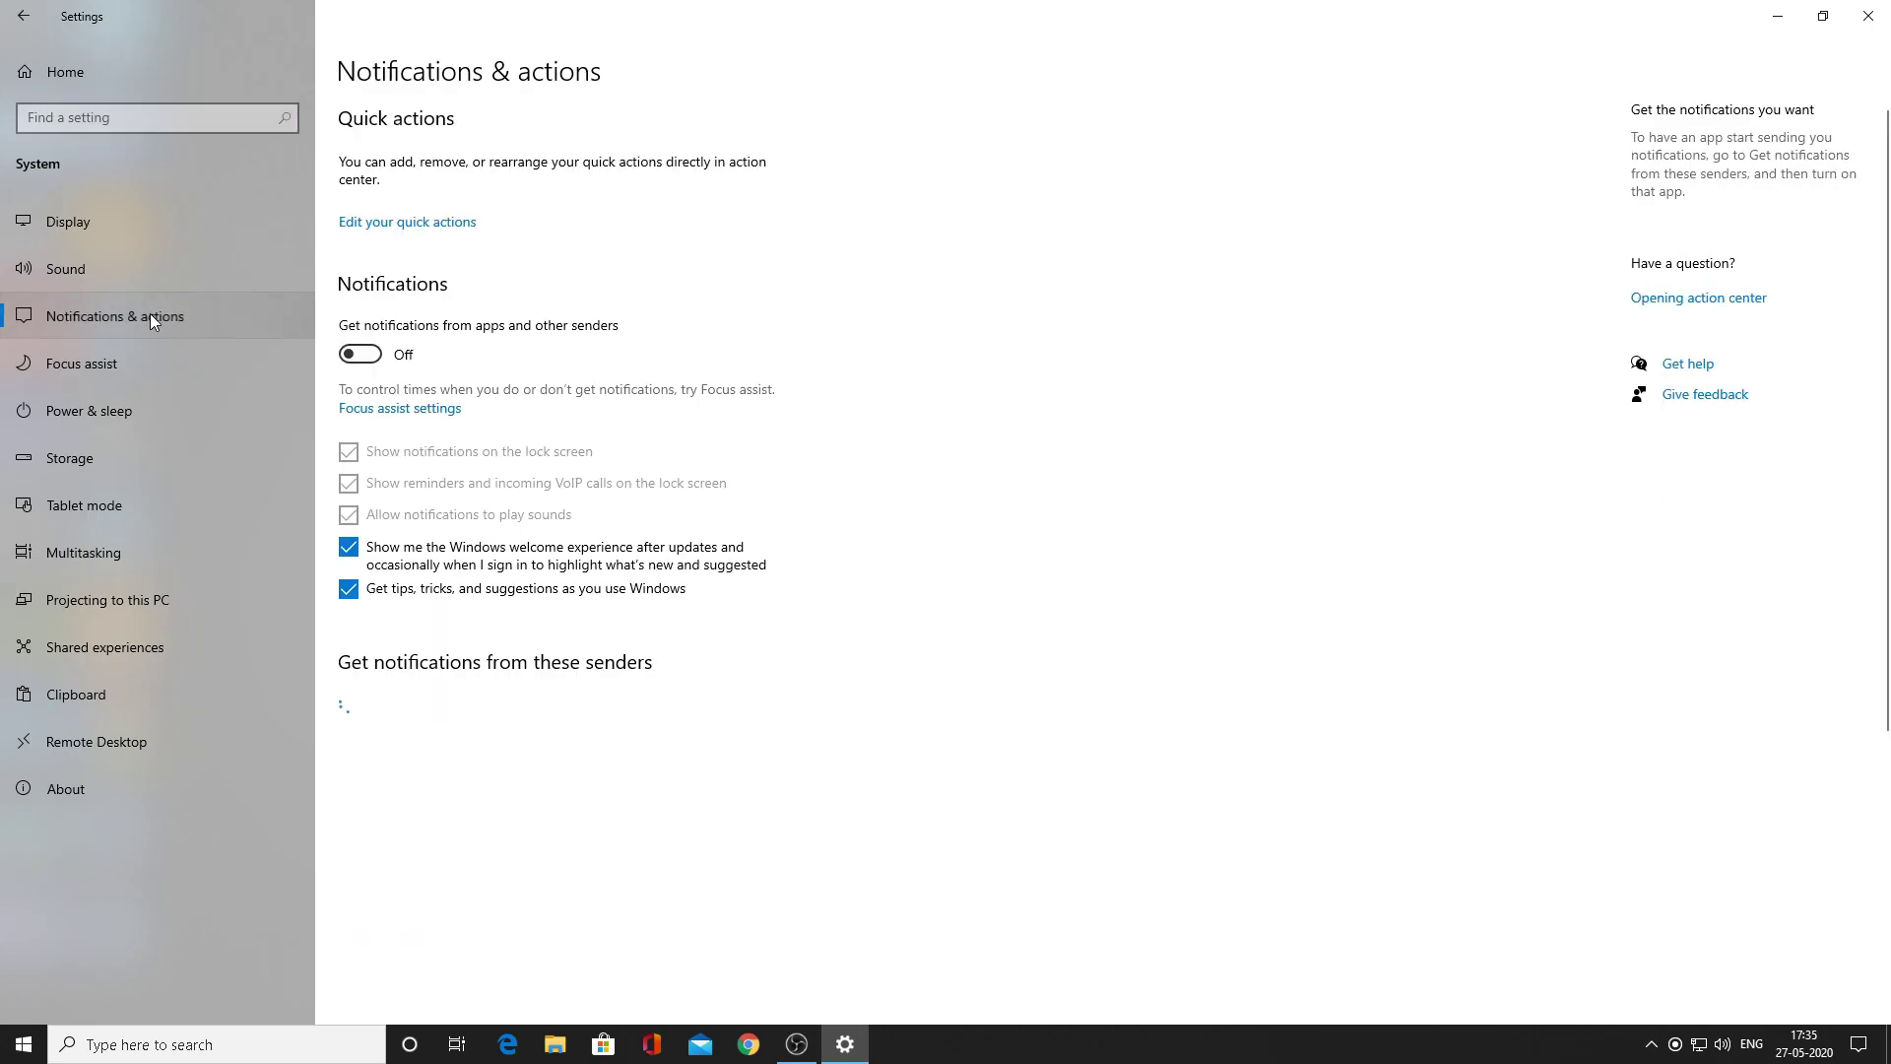
pyautogui.click(370, 353)
pyautogui.click(374, 359)
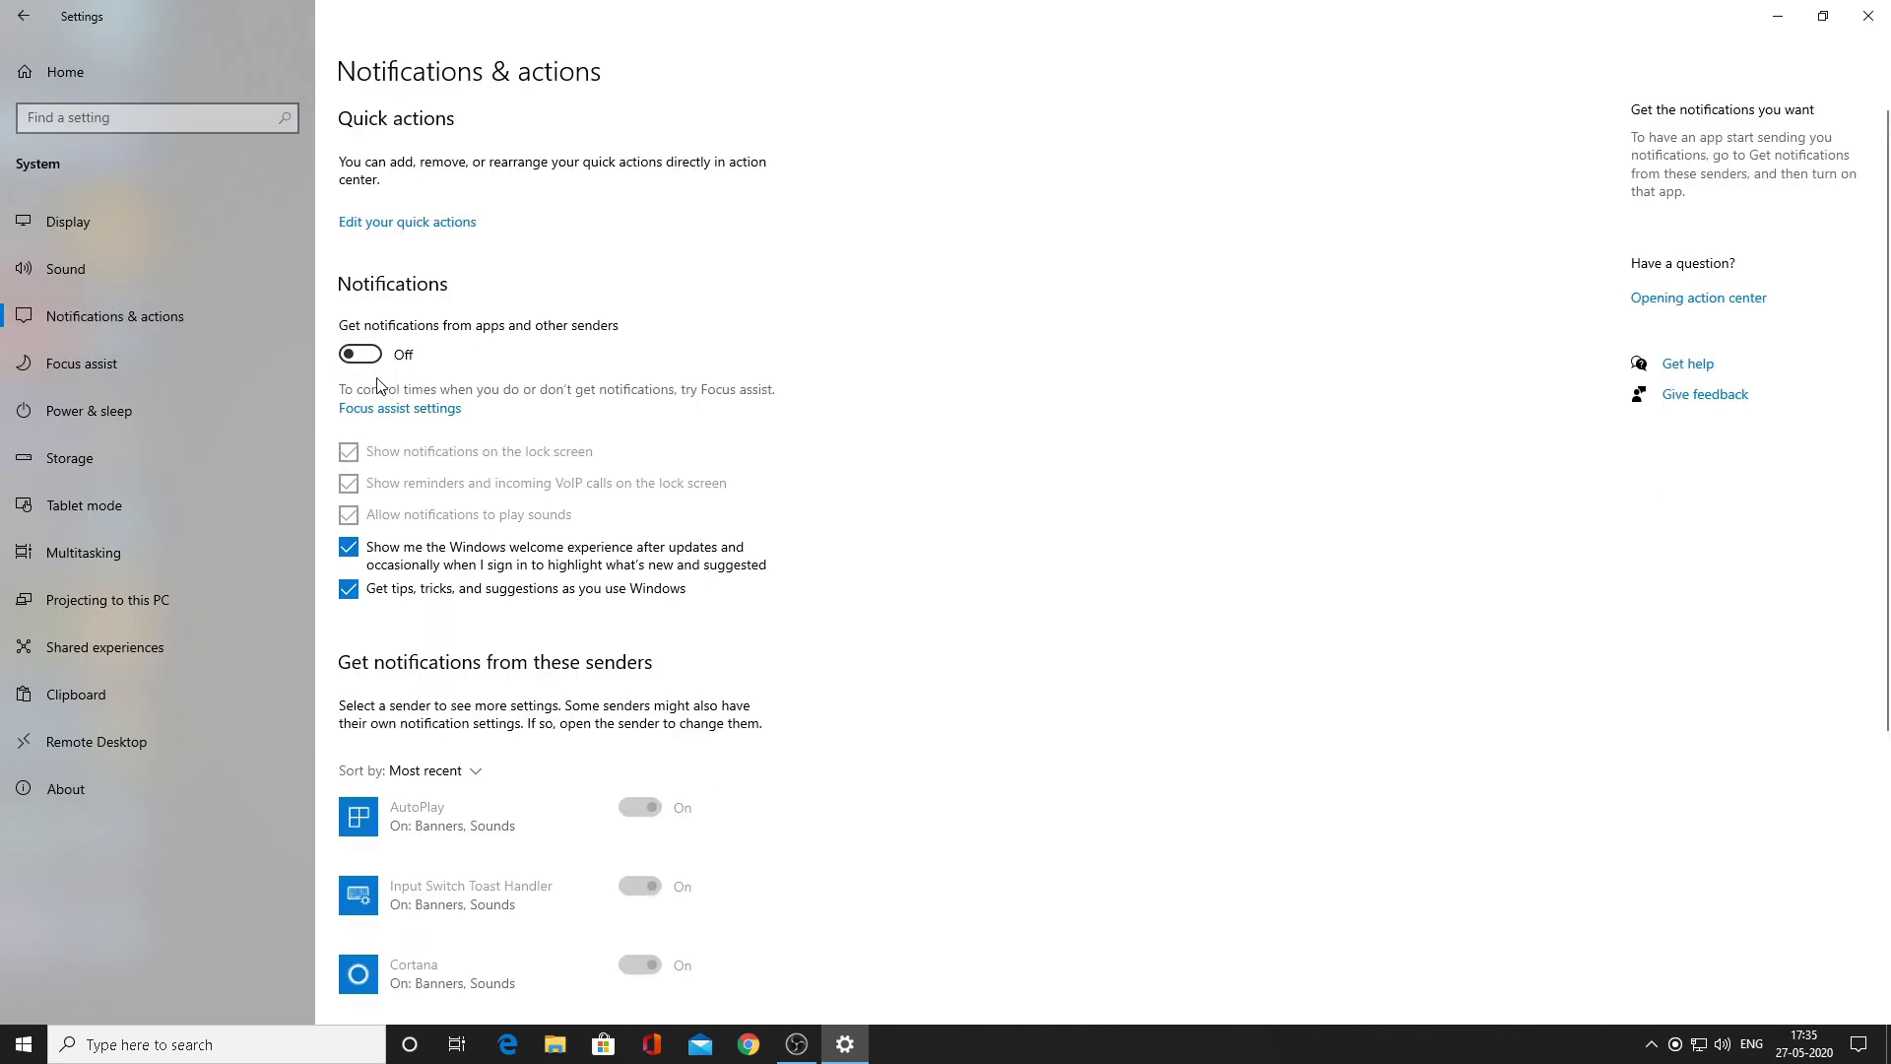
# - View Focus assist, then in Multitasking switch Snap windows and timeline suggestions on and back off, and return to the Settings home
pyautogui.click(173, 363)
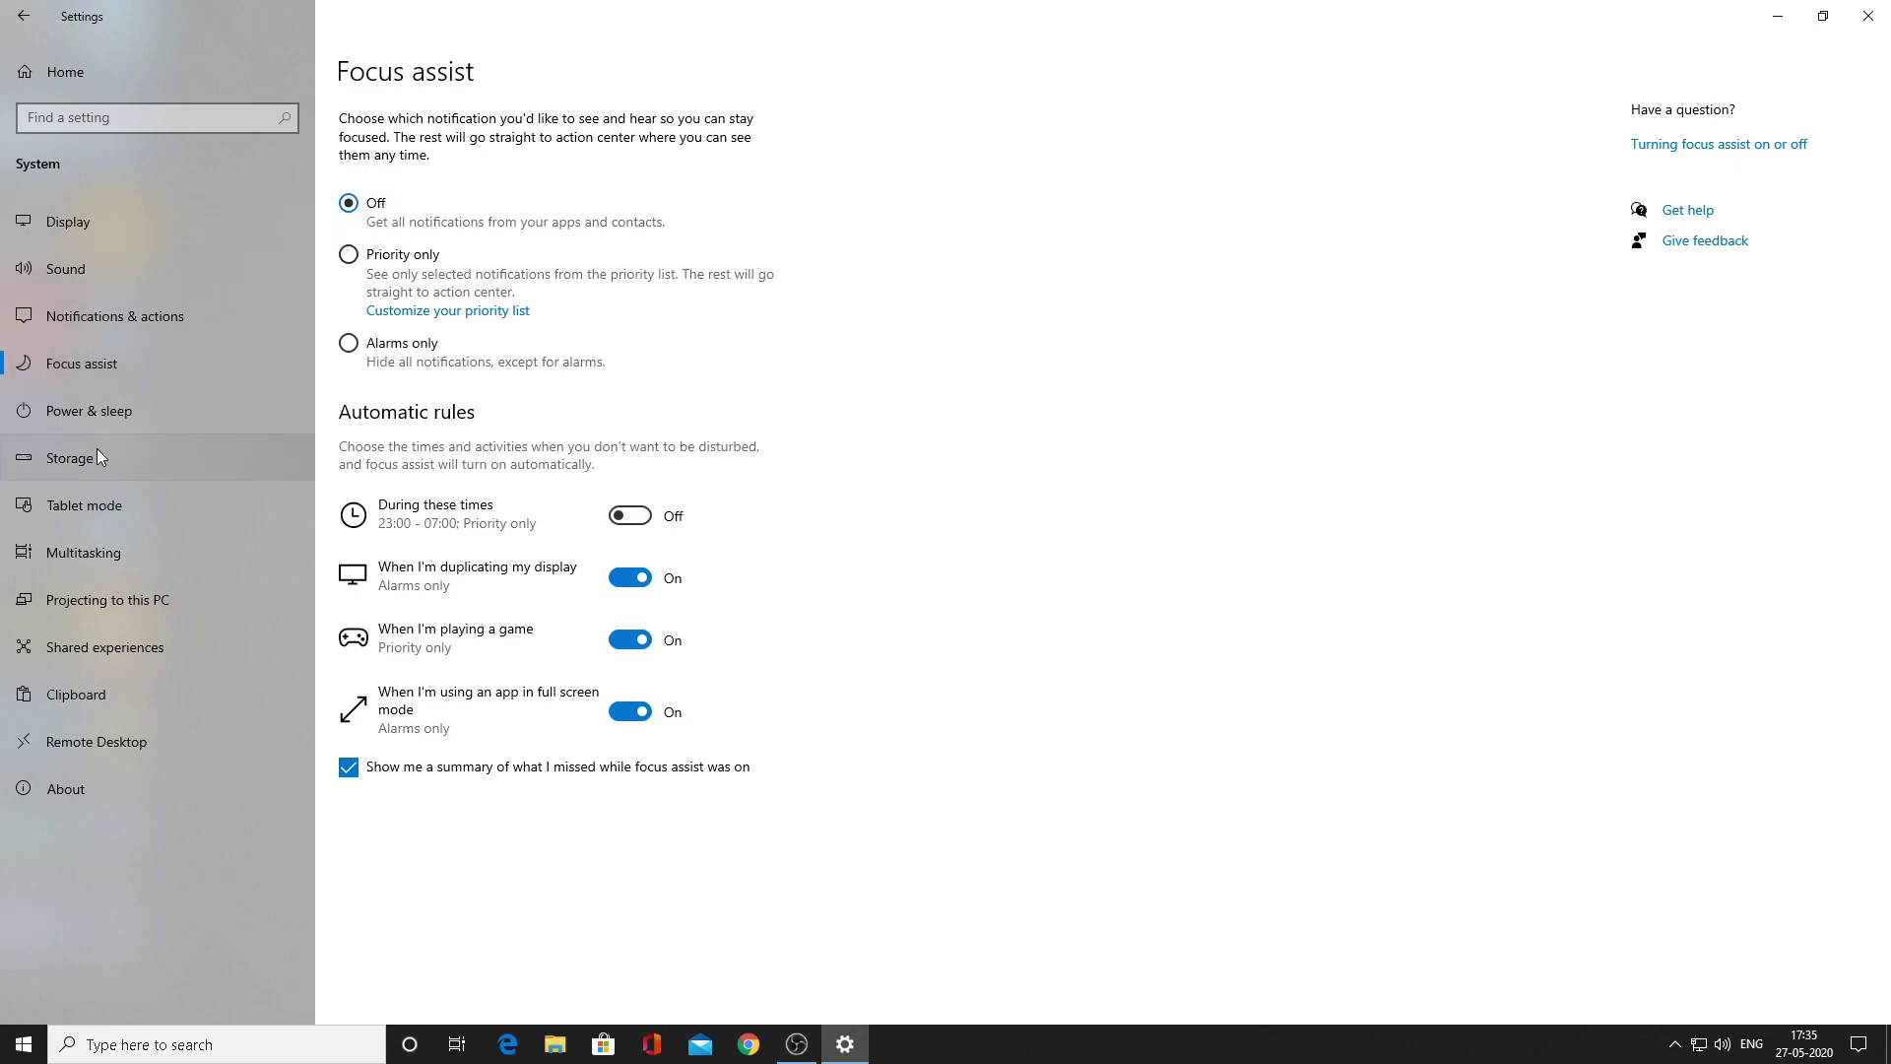
pyautogui.click(96, 558)
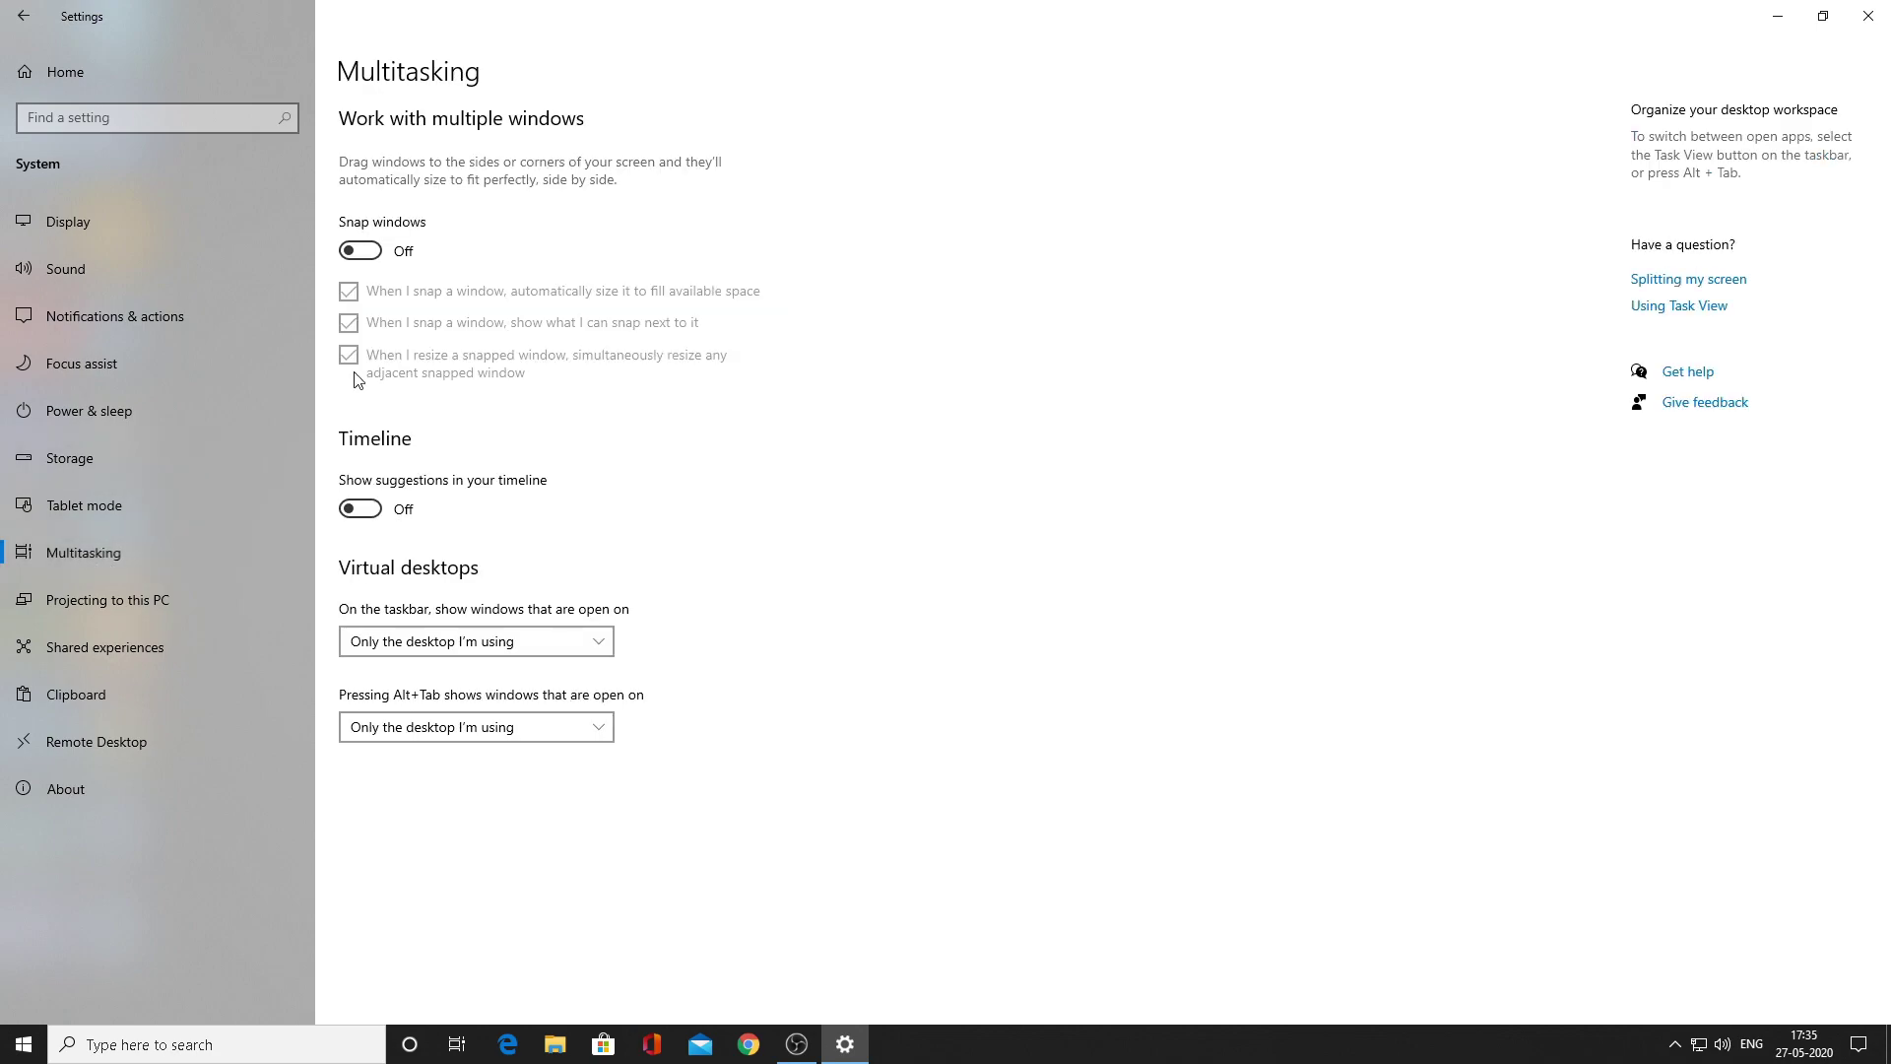
pyautogui.click(373, 258)
pyautogui.click(377, 258)
pyautogui.click(361, 507)
pyautogui.click(361, 506)
pyautogui.click(8, 22)
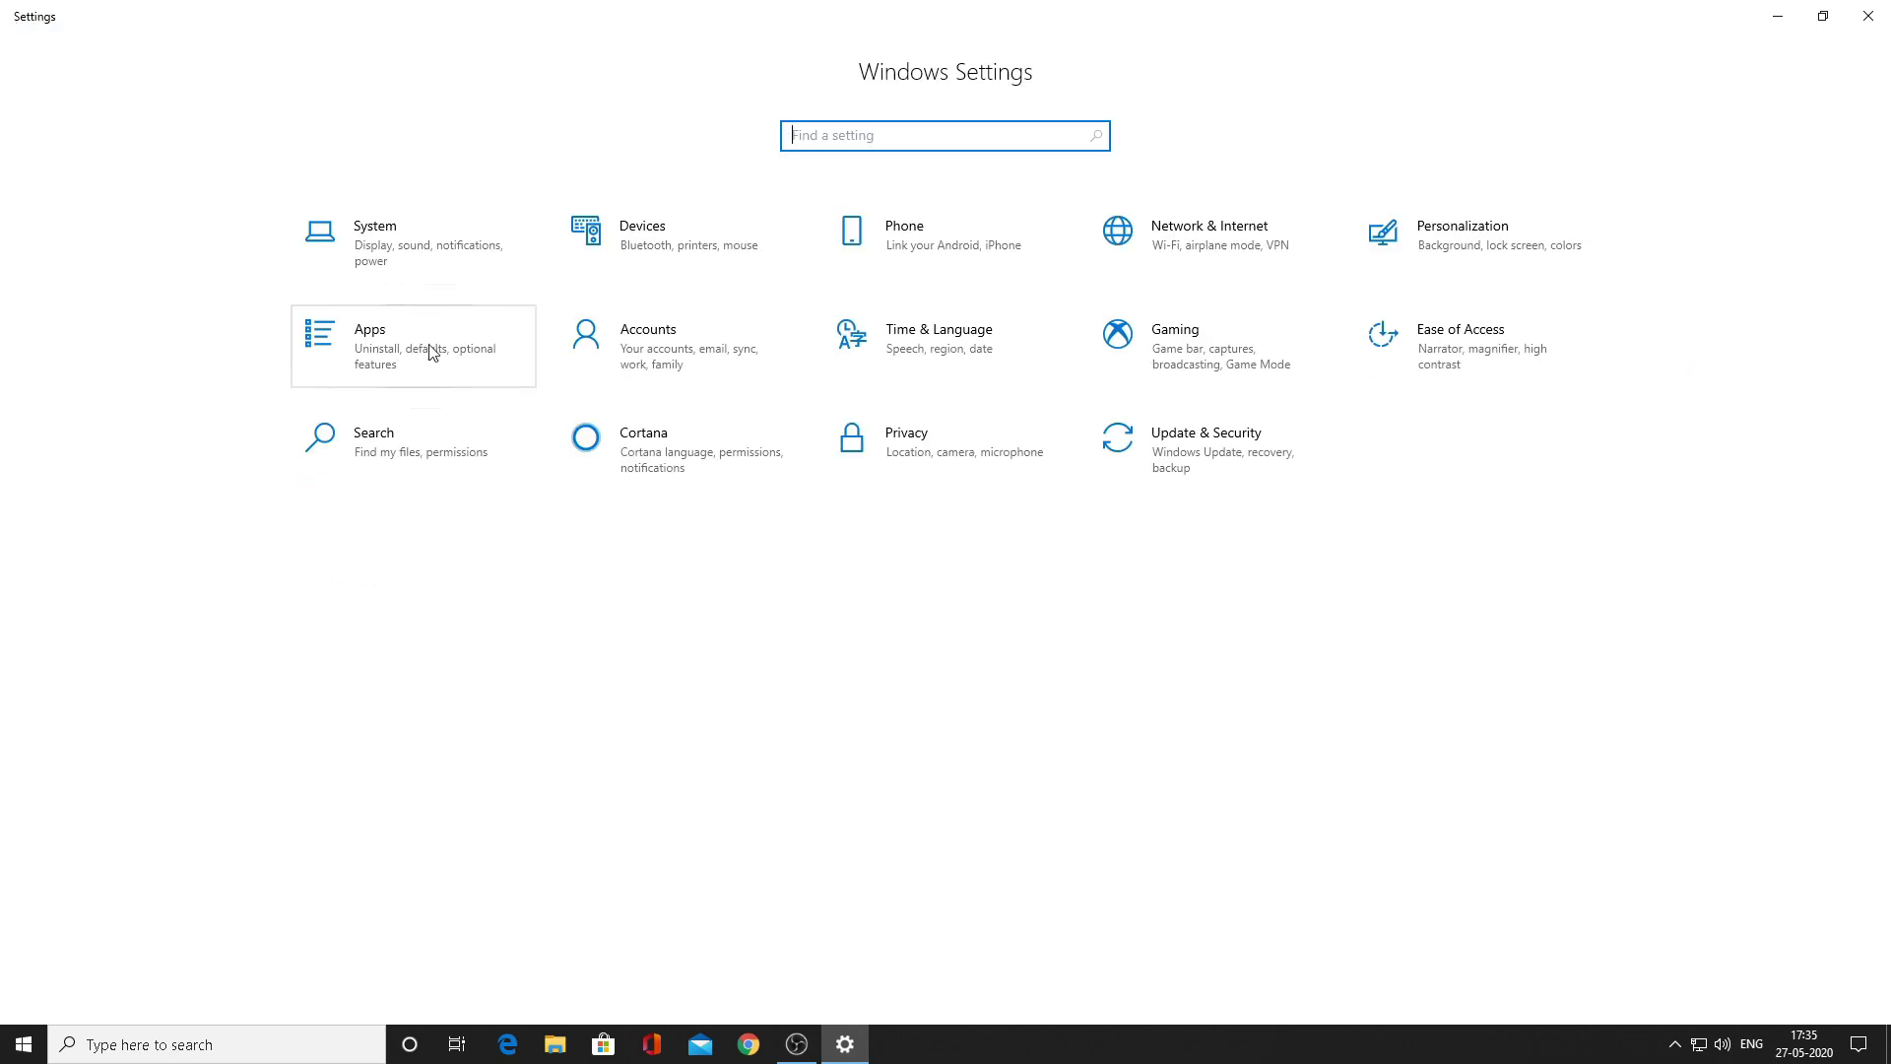
# - In the startup apps list, switch CortexLauncher.exe, Discord and EpicGamesLauncher on and back off, then return to the Settings home
pyautogui.click(427, 357)
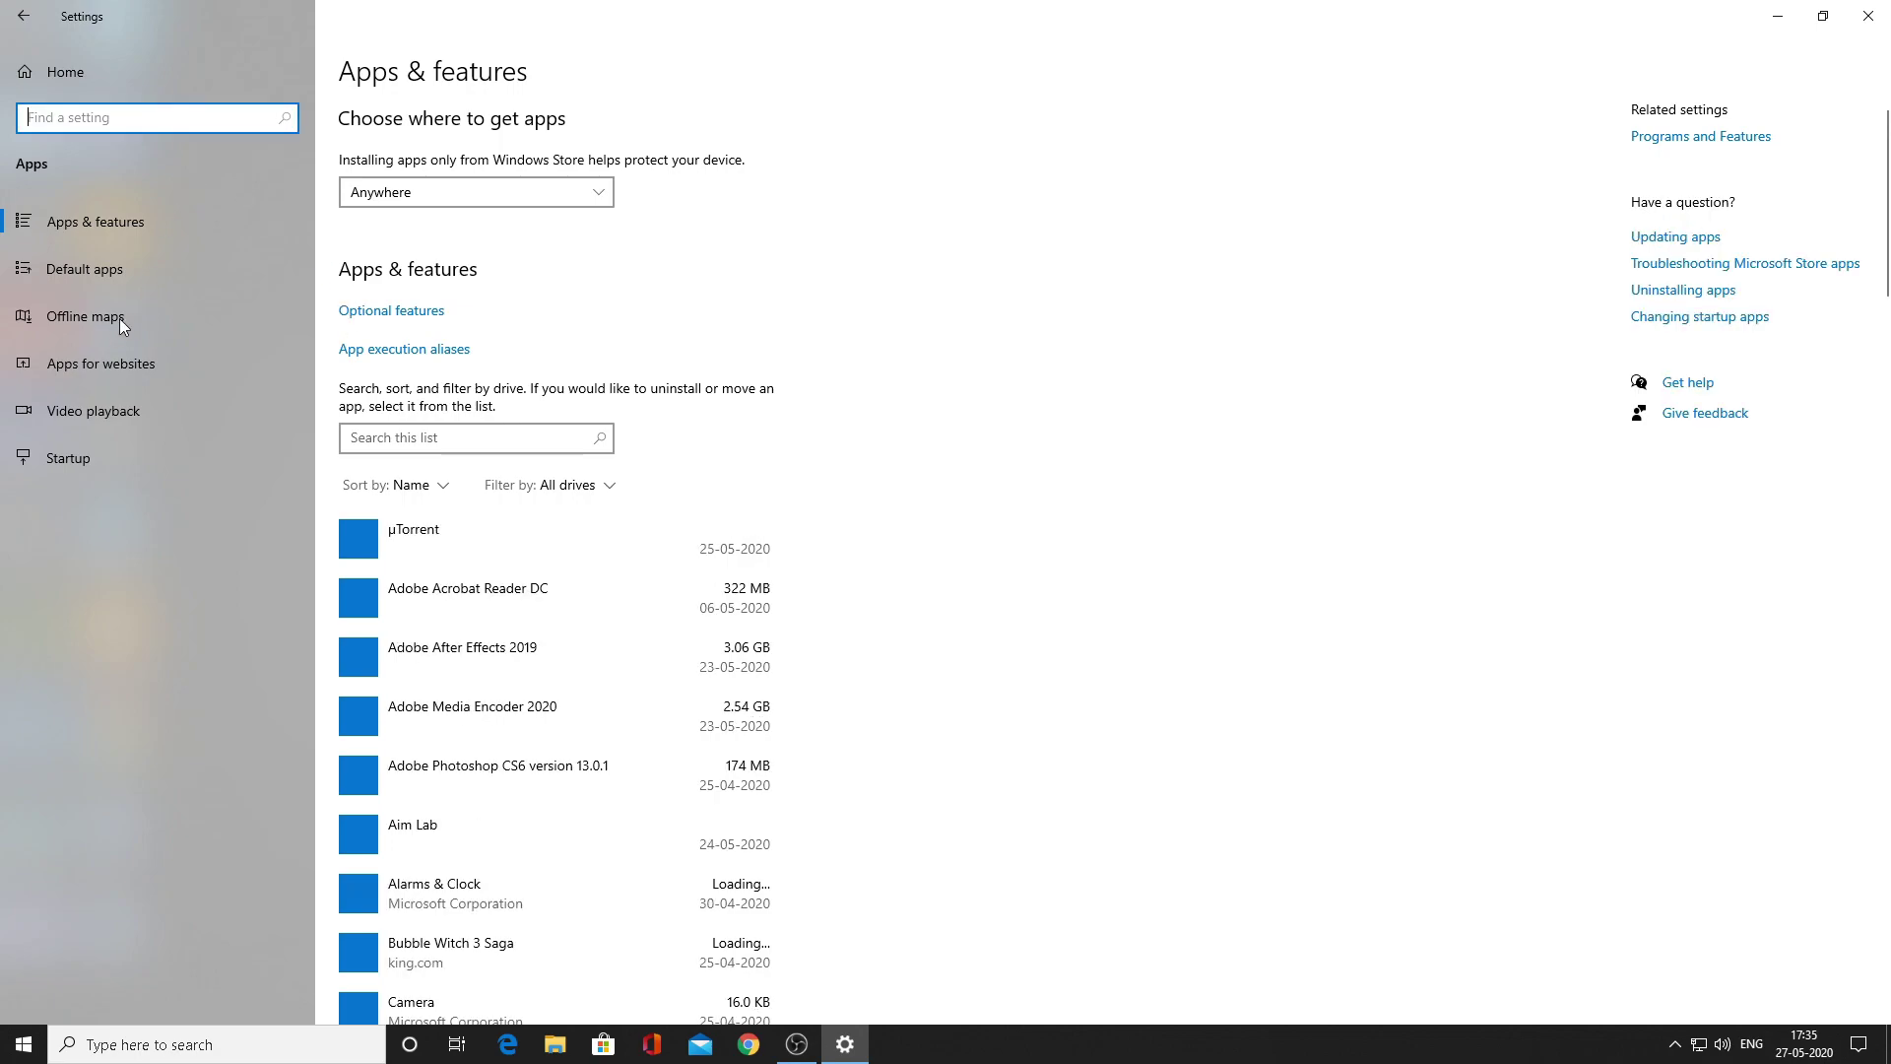
pyautogui.click(89, 469)
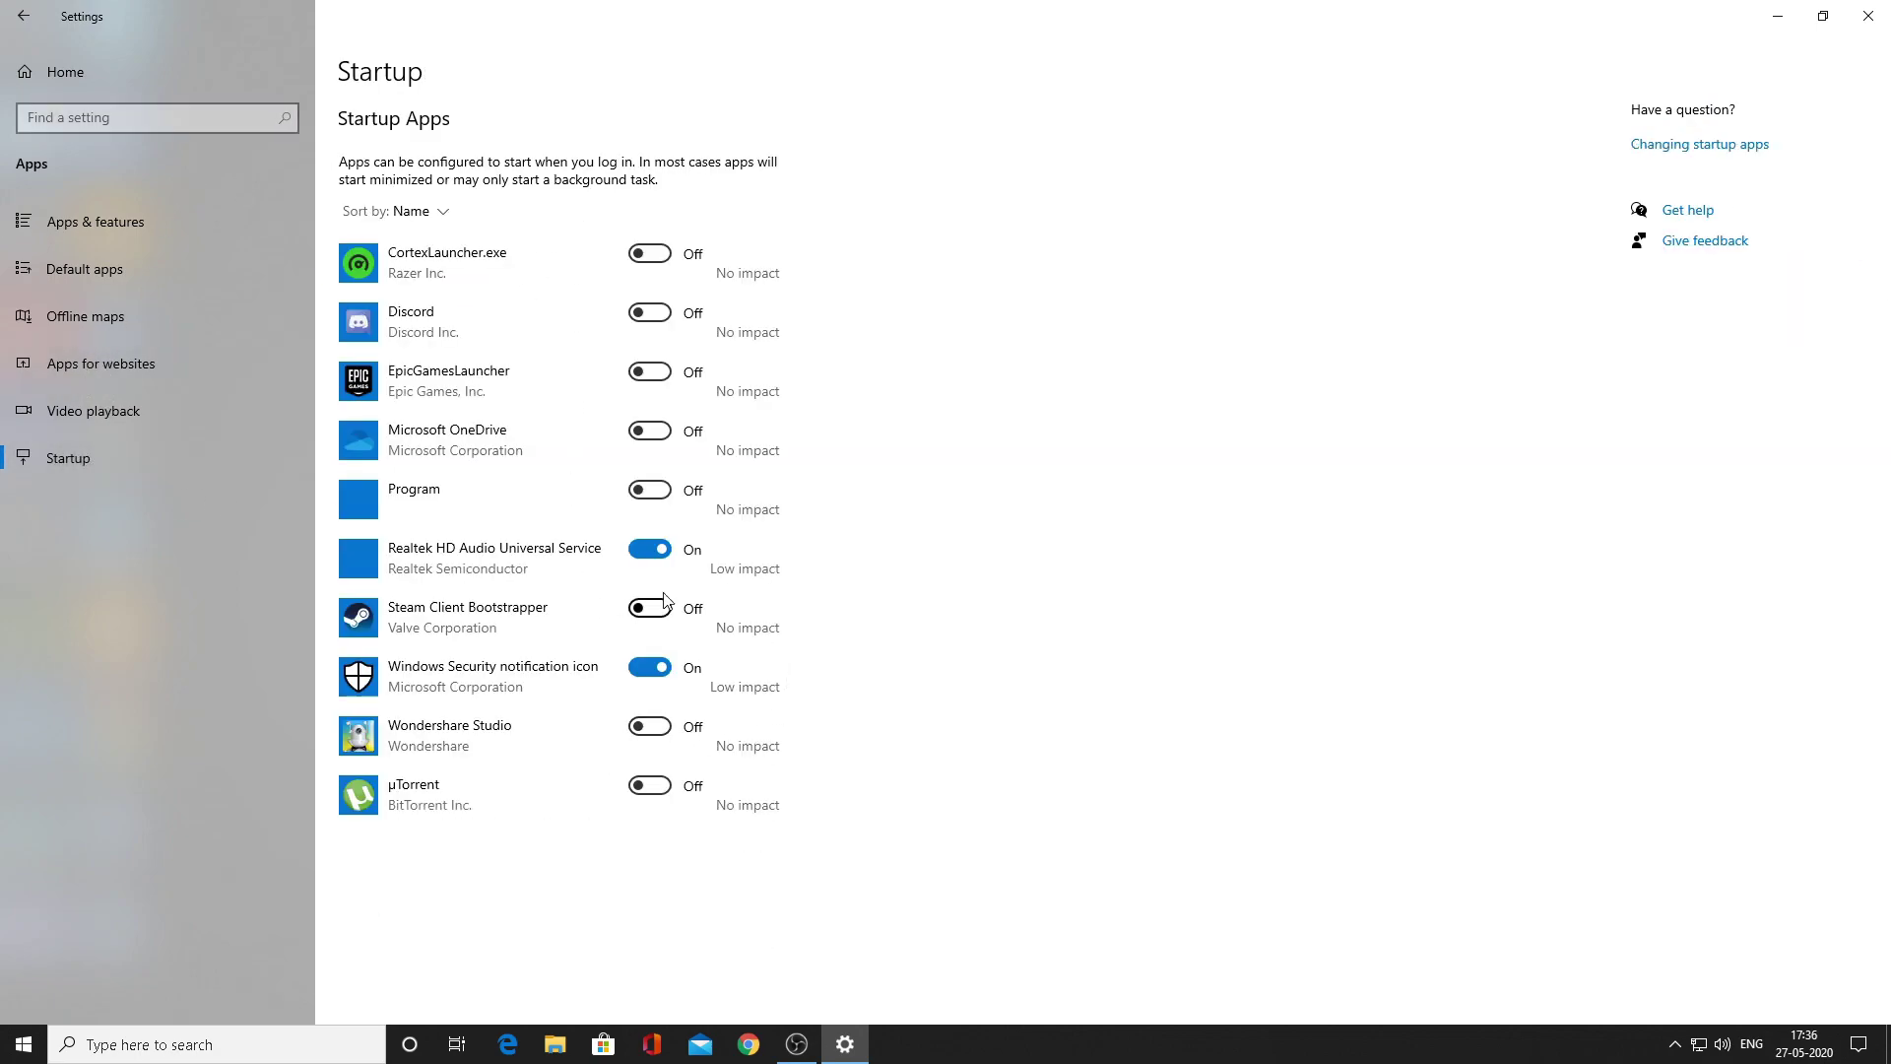
pyautogui.click(665, 258)
pyautogui.click(668, 257)
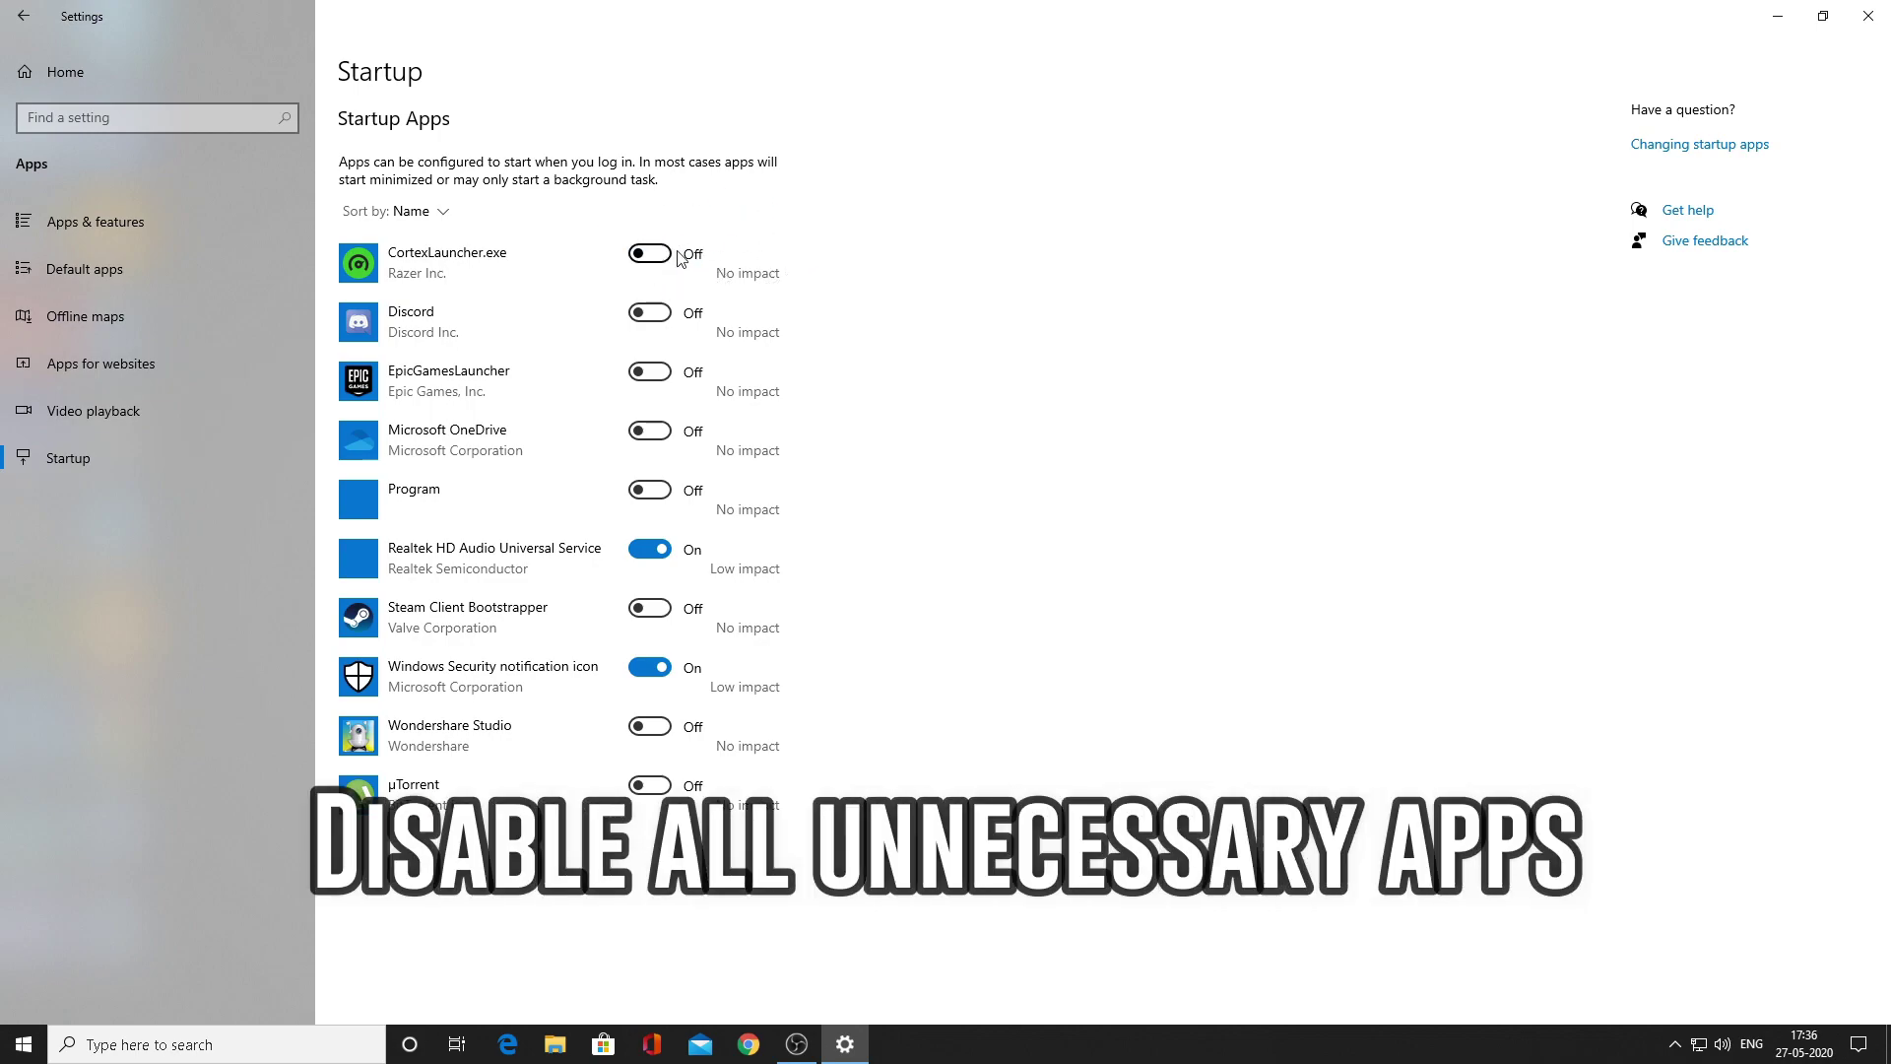
pyautogui.click(651, 315)
pyautogui.click(651, 318)
pyautogui.click(656, 375)
pyautogui.click(667, 374)
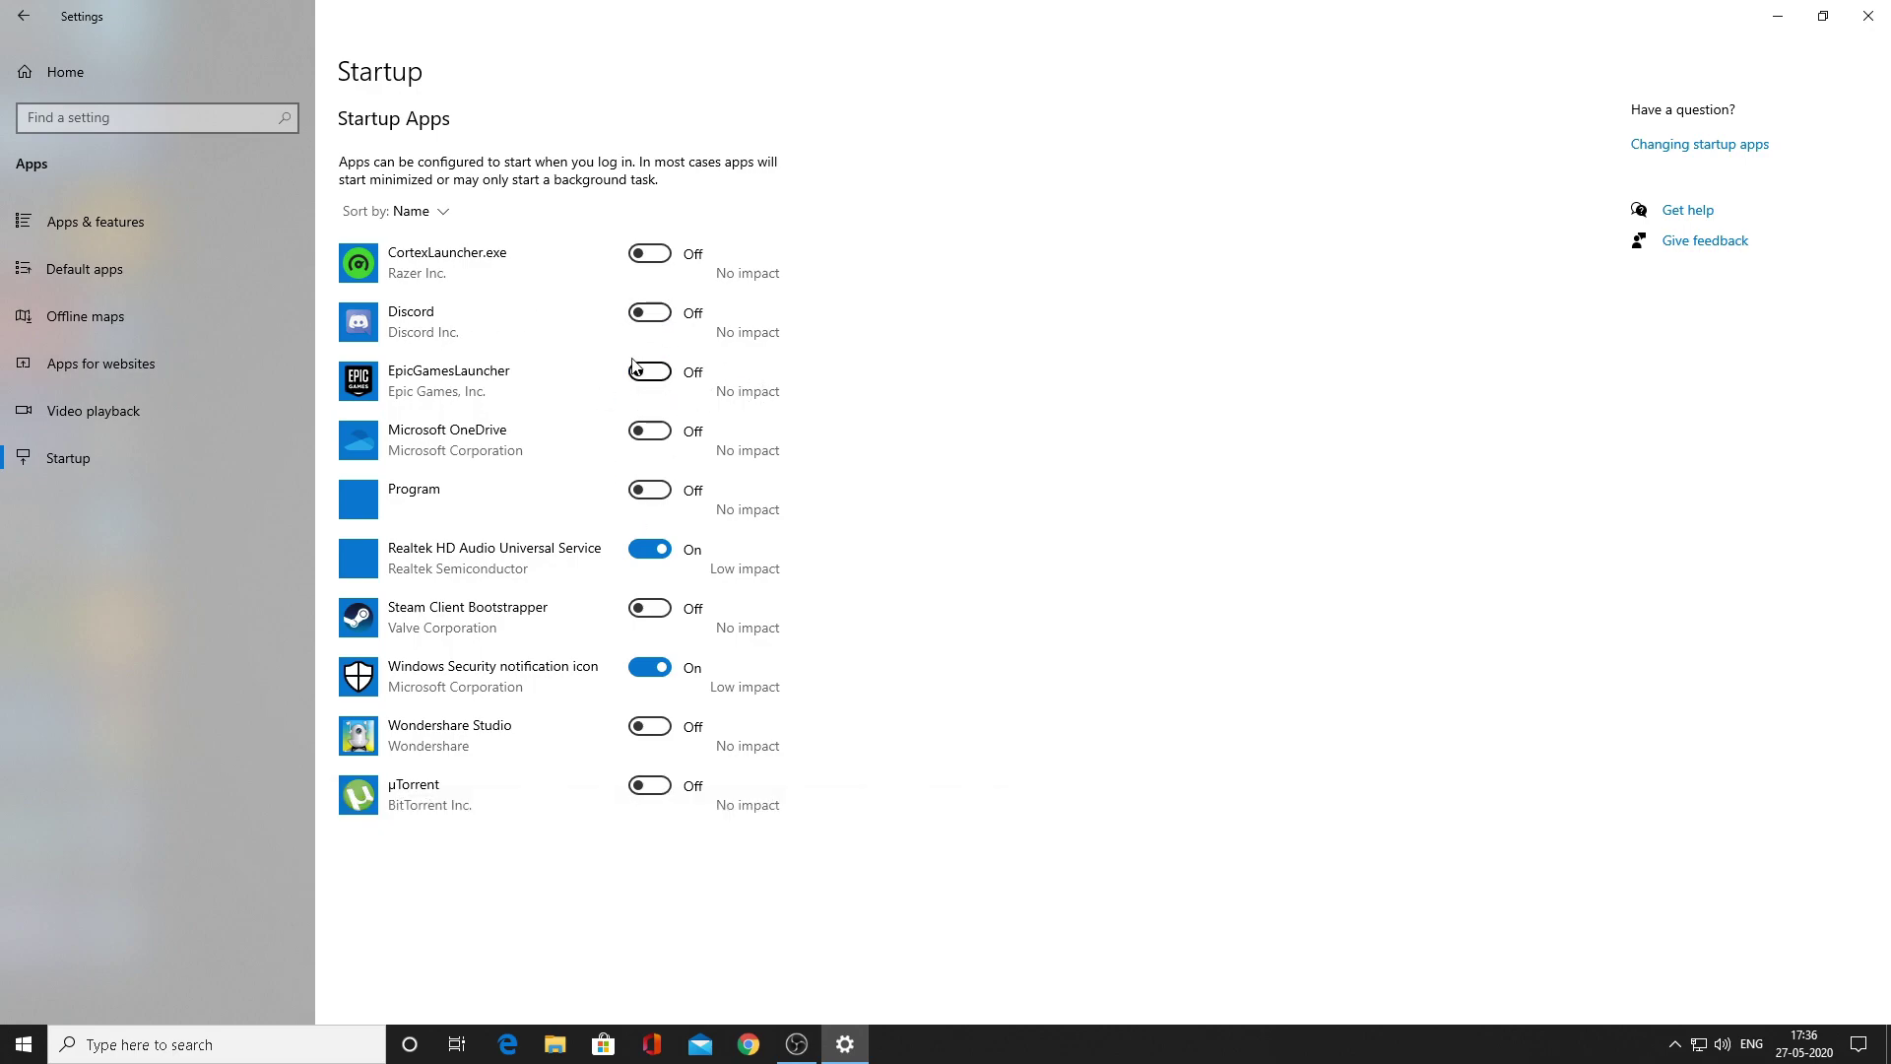
pyautogui.click(25, 16)
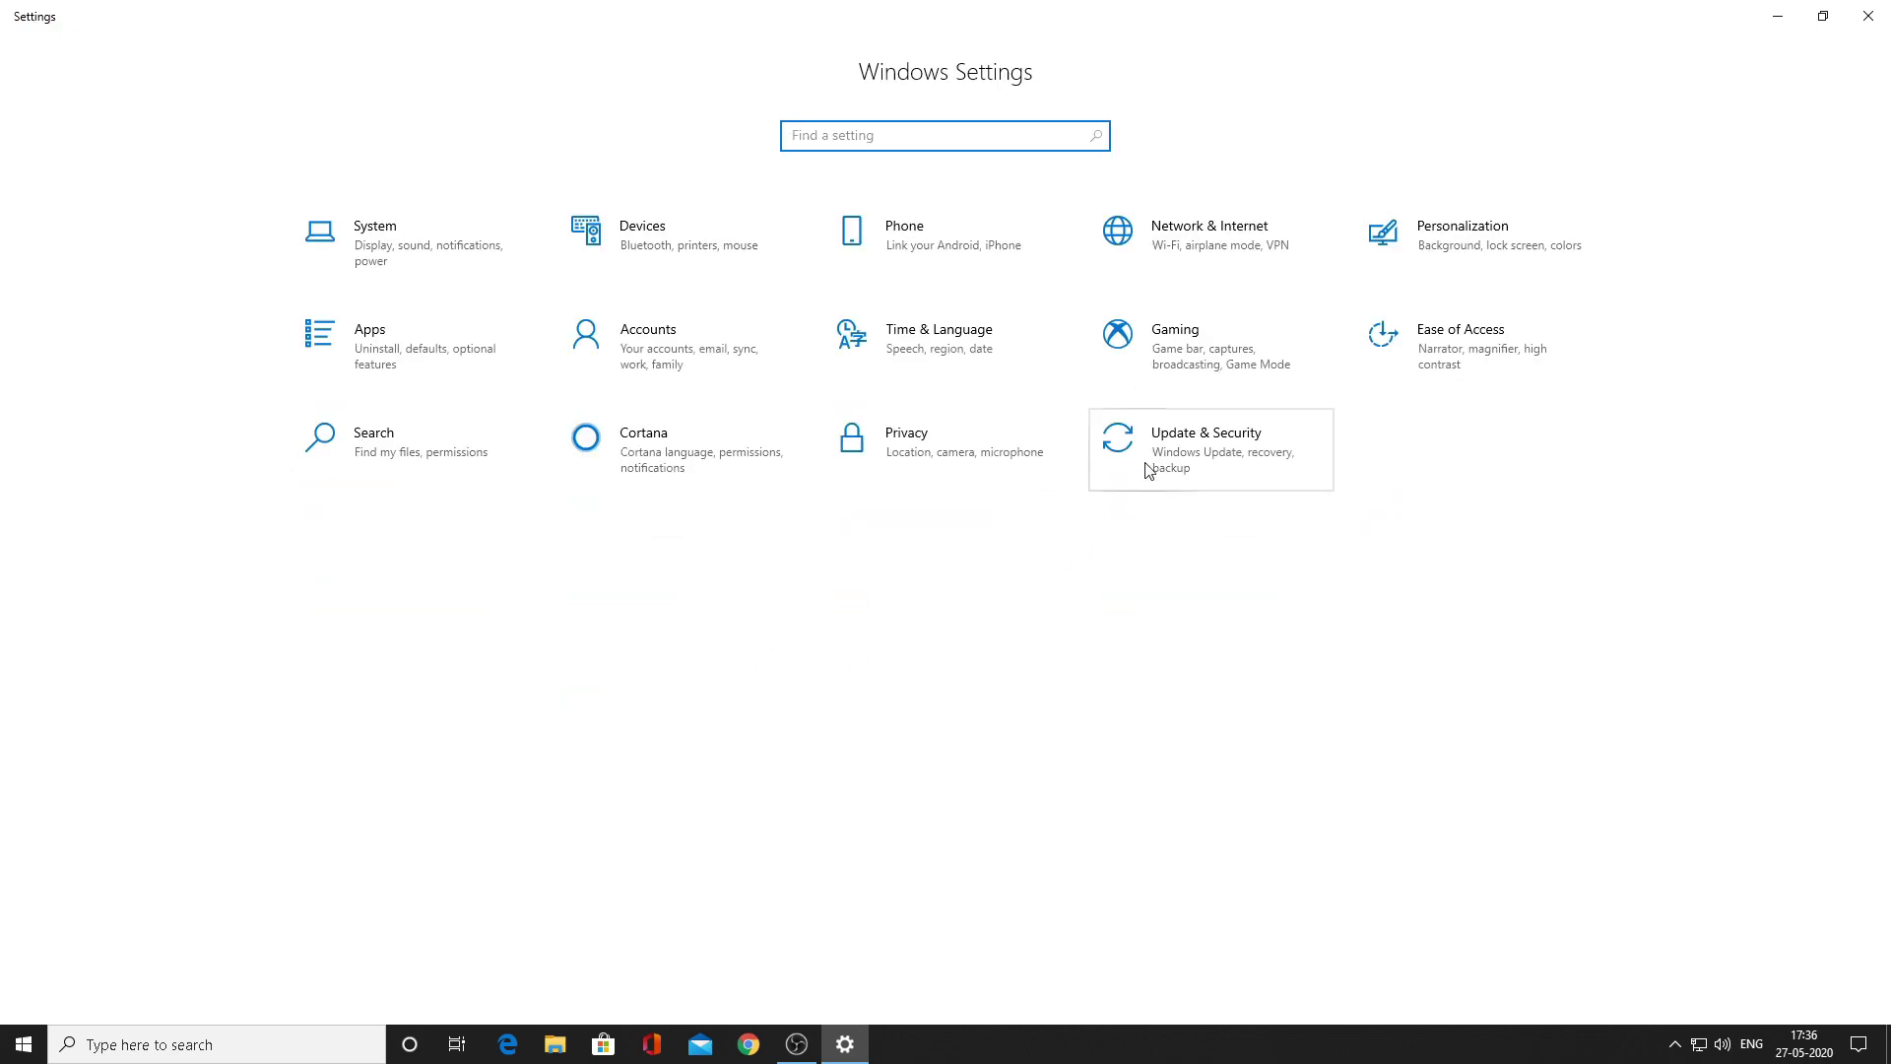
# - In the Gaming settings, switch Game bar recording of clips, screenshots and broadcasts on and back off
pyautogui.click(1200, 339)
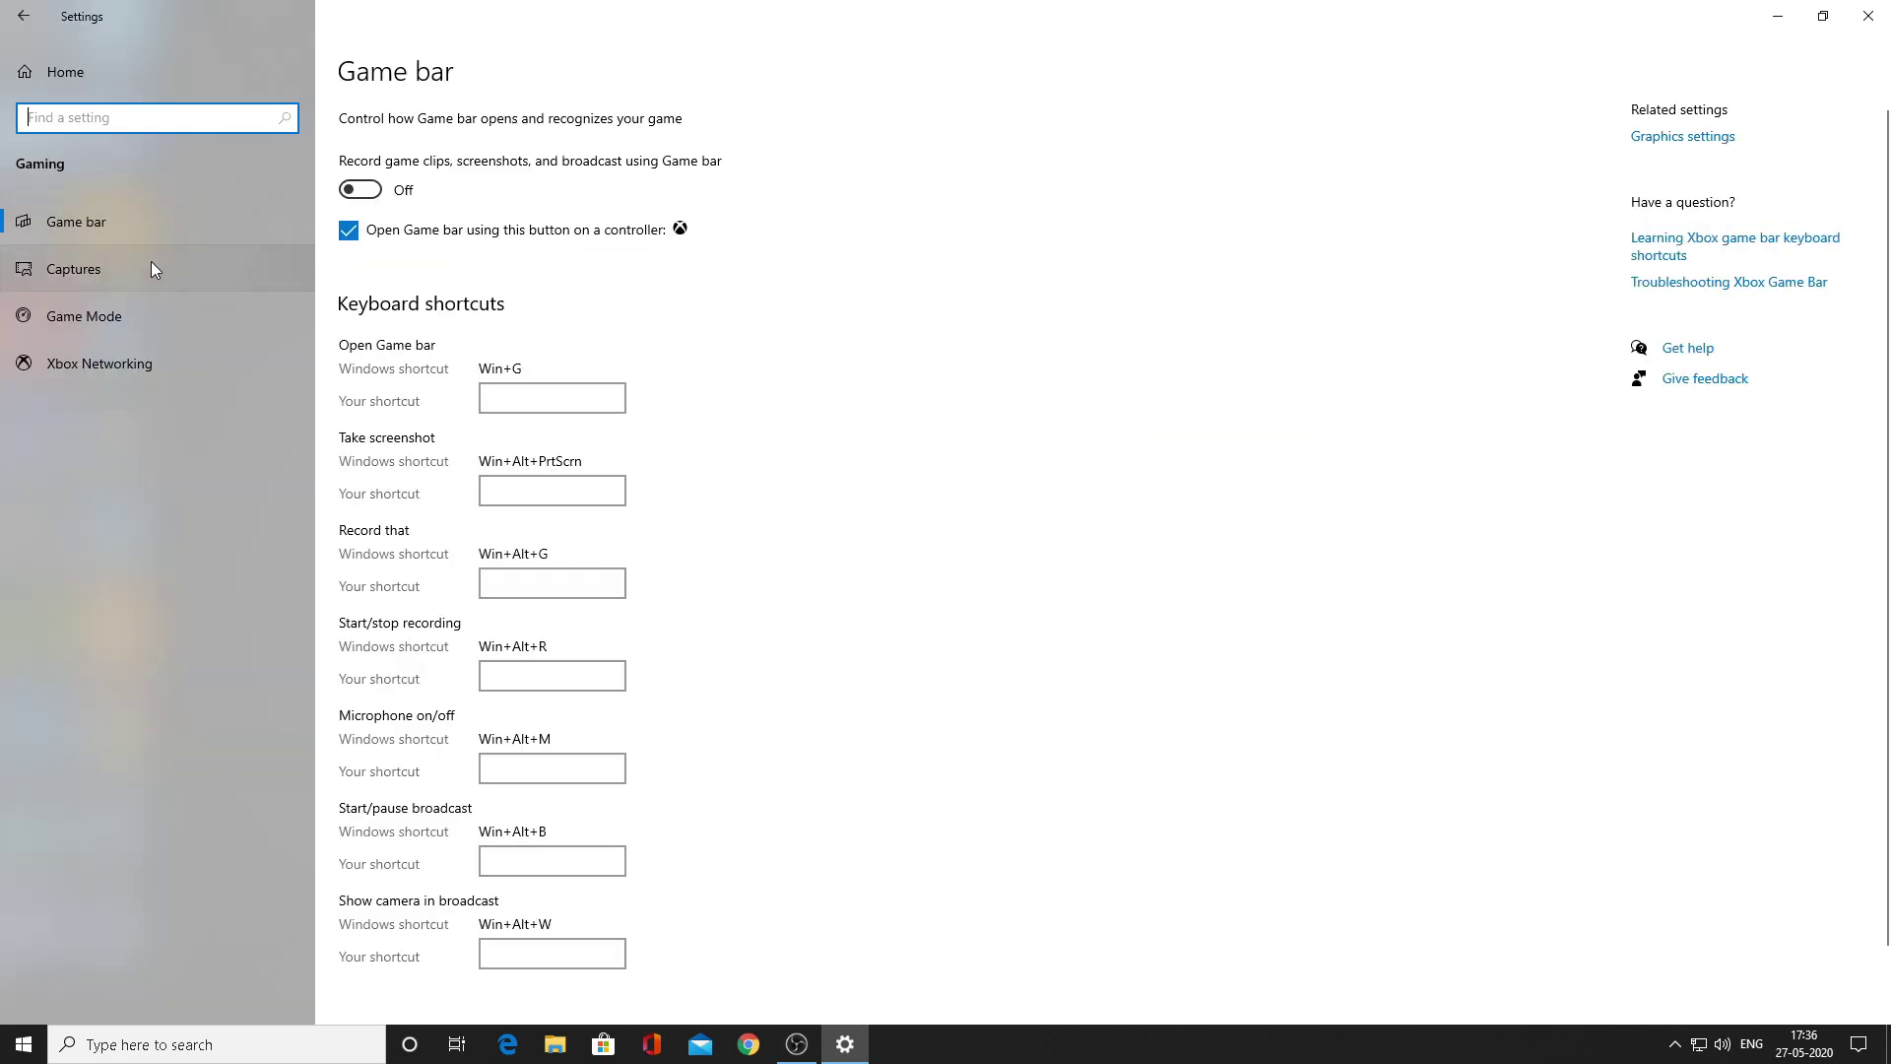
pyautogui.click(362, 185)
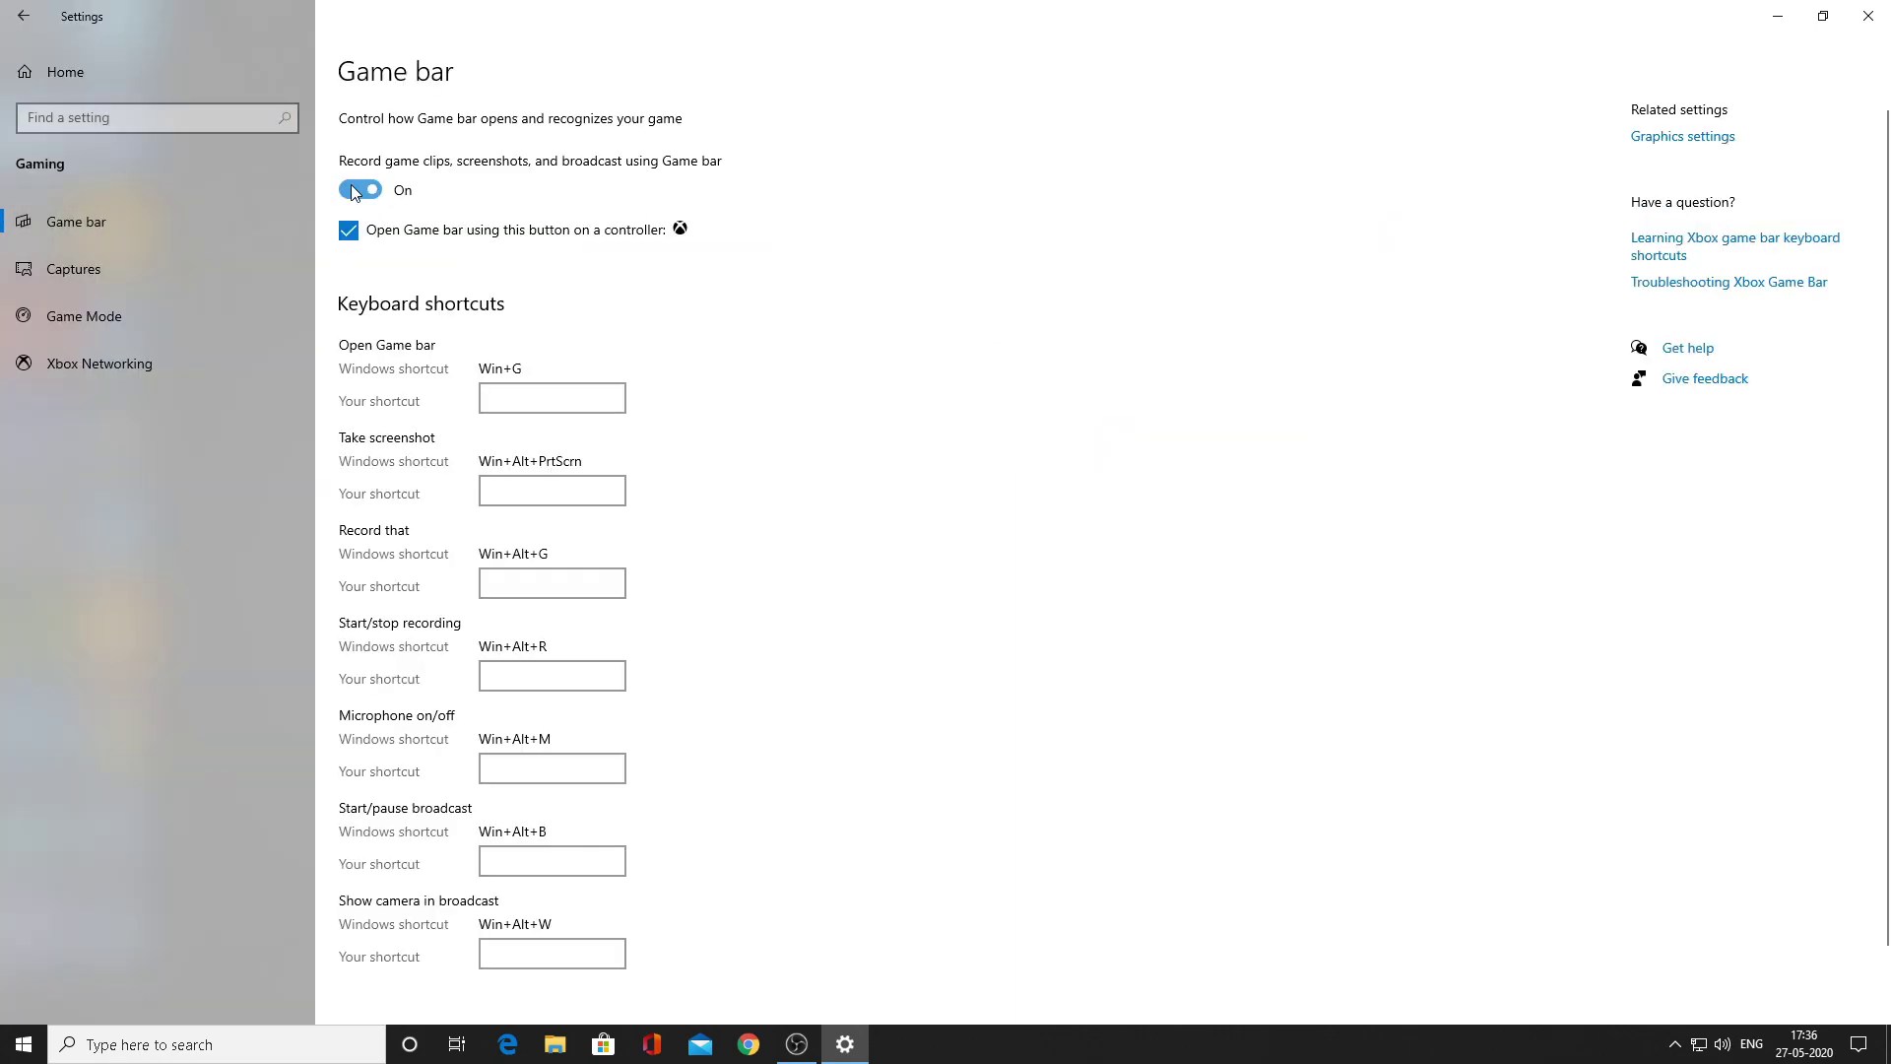
pyautogui.click(364, 192)
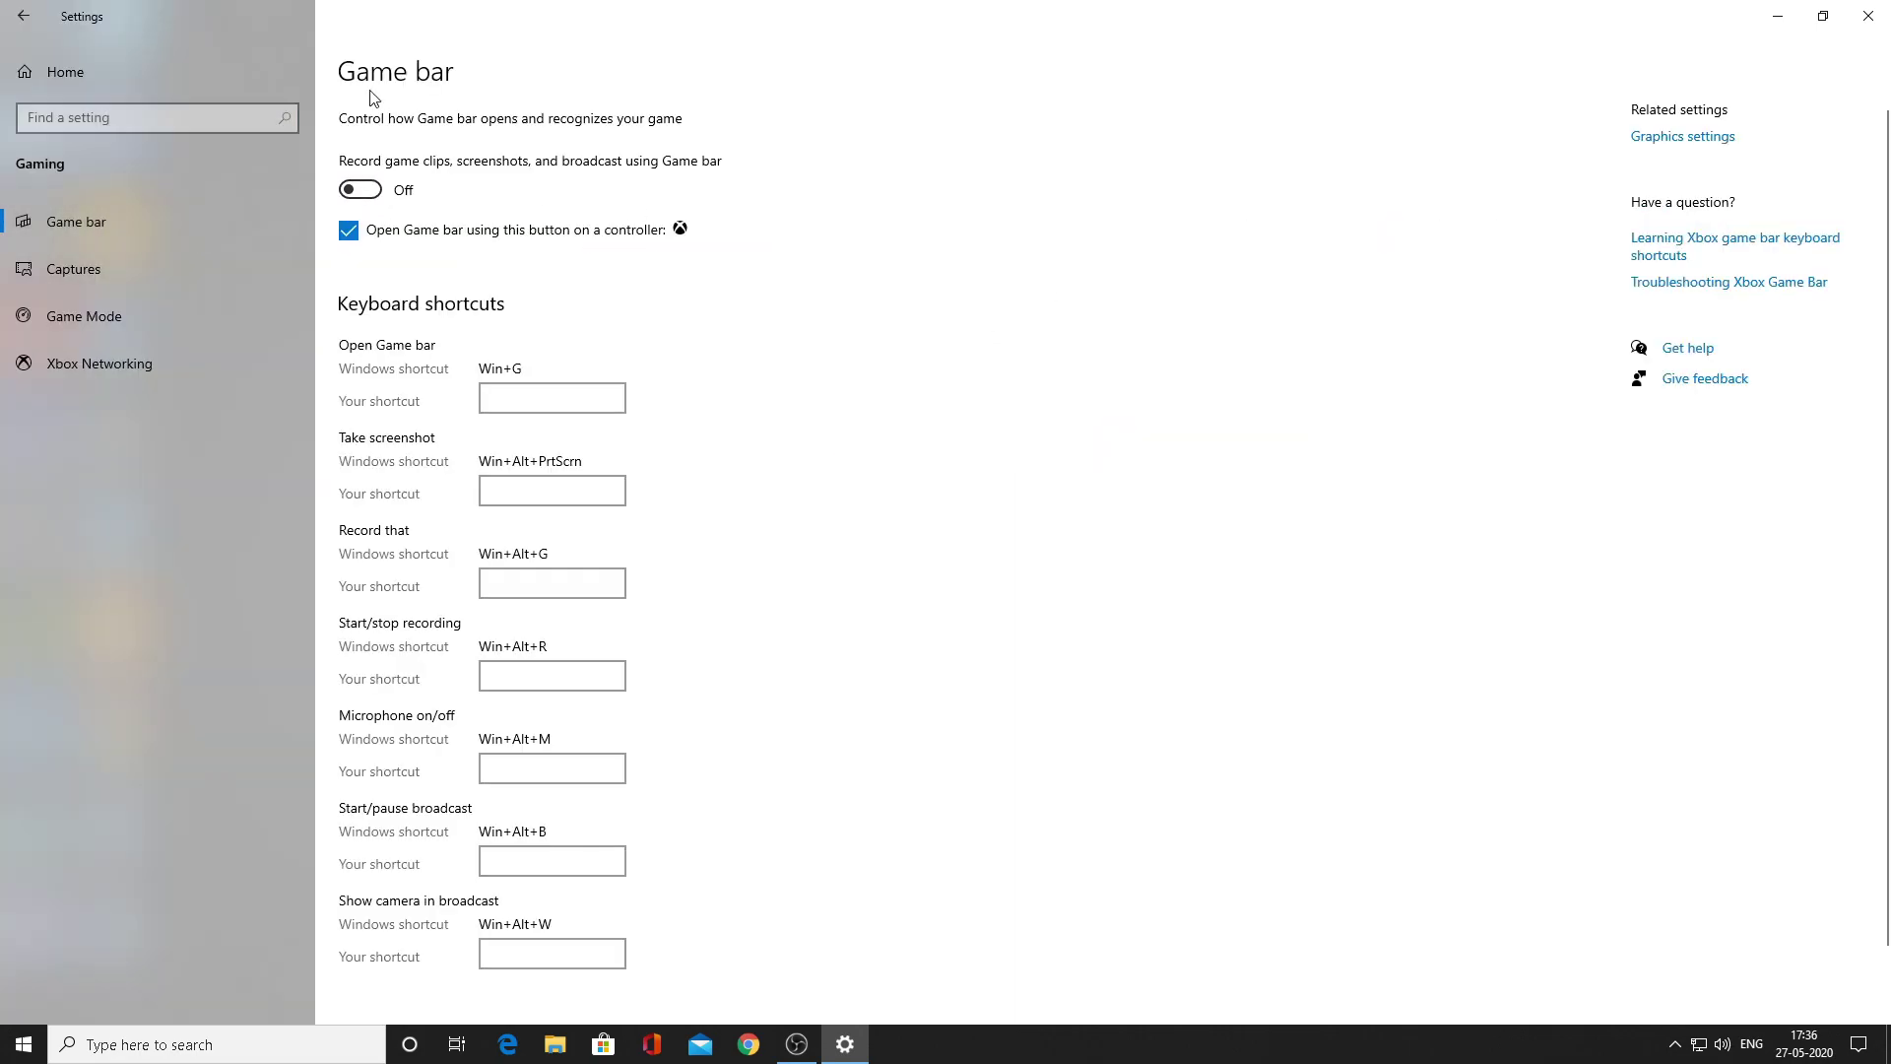
# - Switch Game Mode off and back on, then return to the Settings home
pyautogui.click(185, 308)
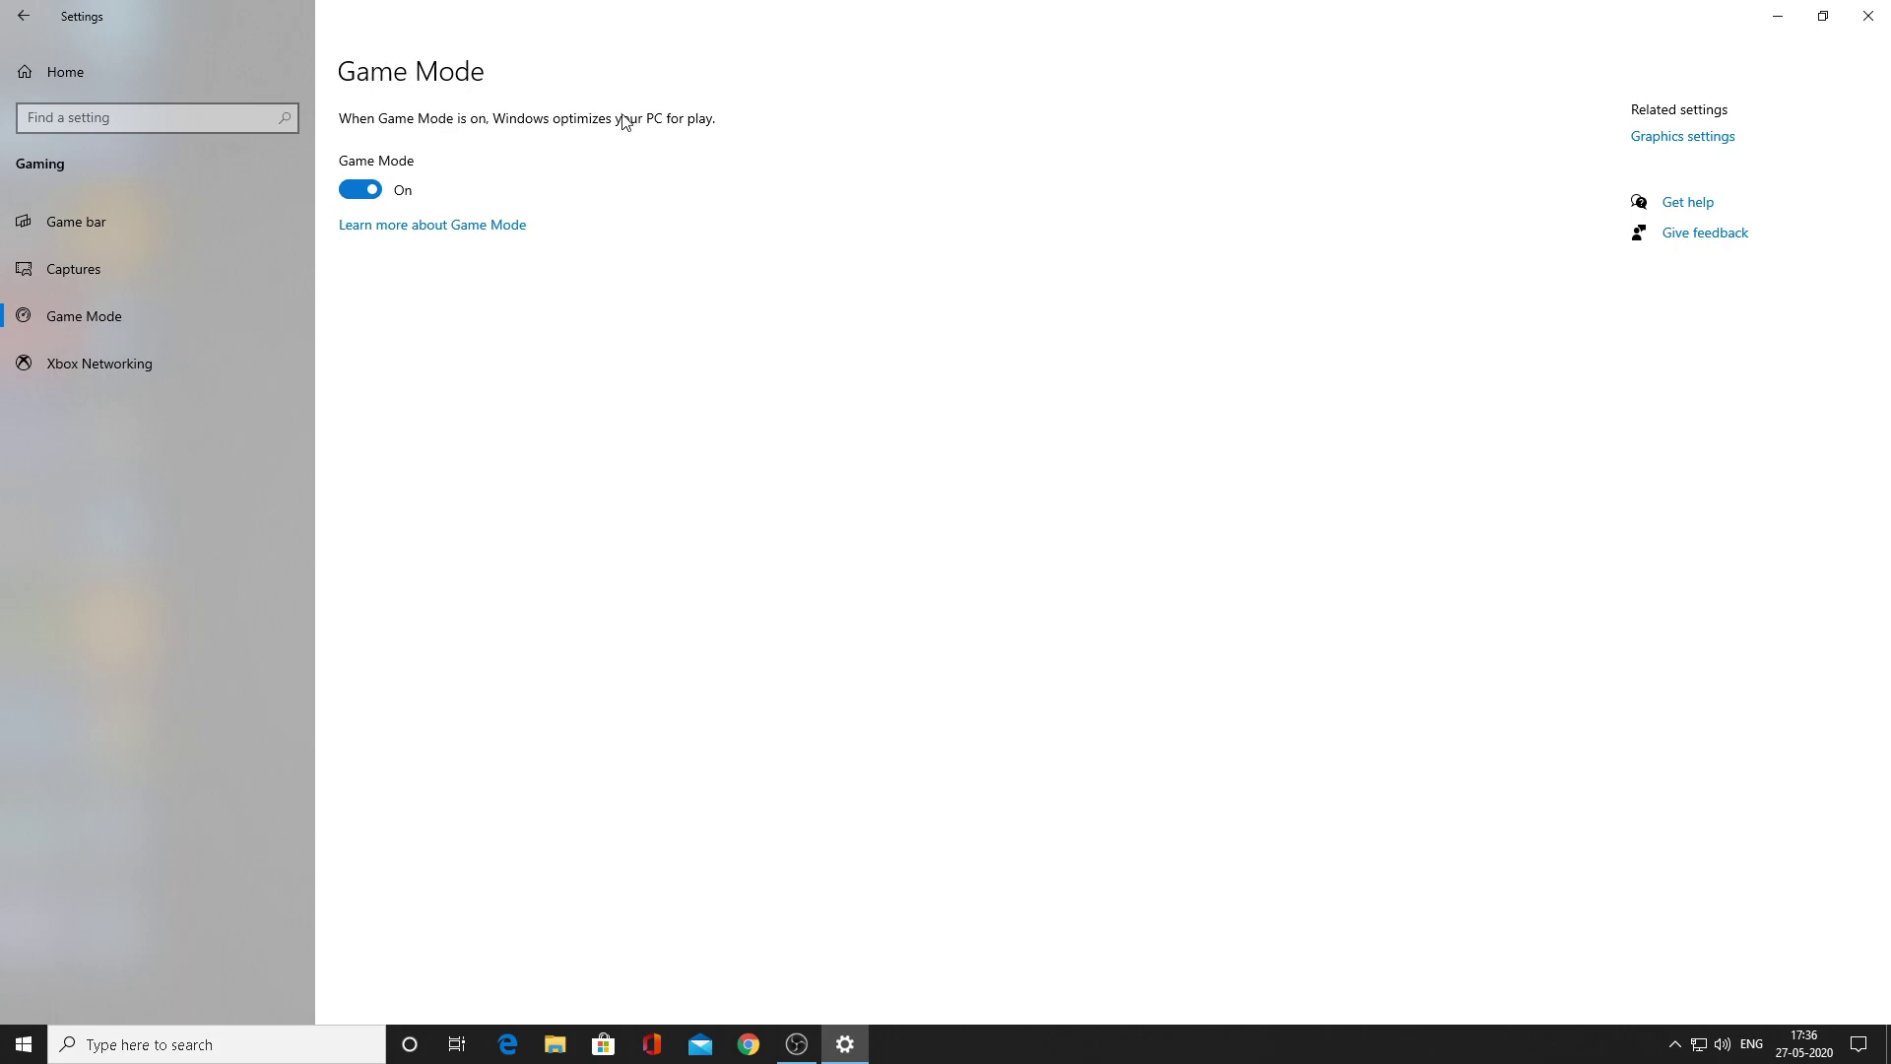
pyautogui.click(361, 191)
pyautogui.click(364, 193)
pyautogui.click(23, 16)
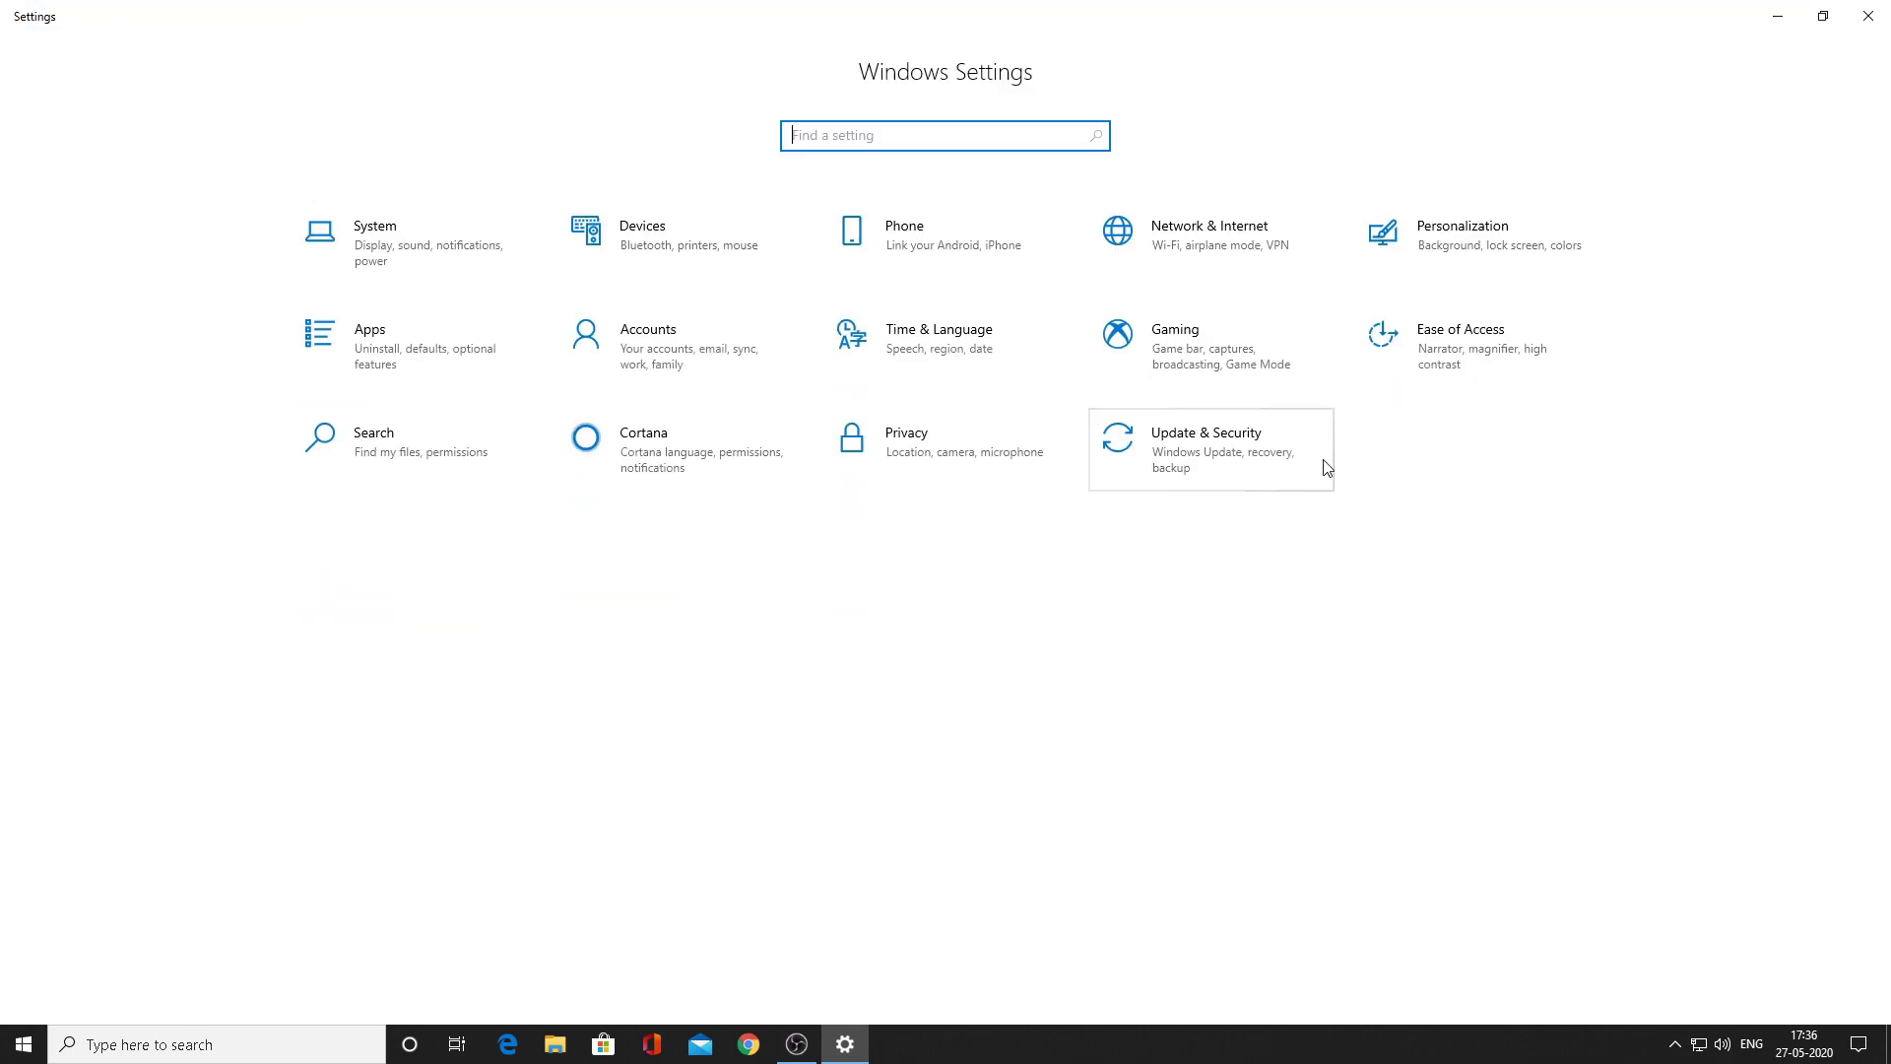
# - Start downloading the available Windows 10 Version 1909 update (KB4497165) in Windows Update
pyautogui.click(1174, 443)
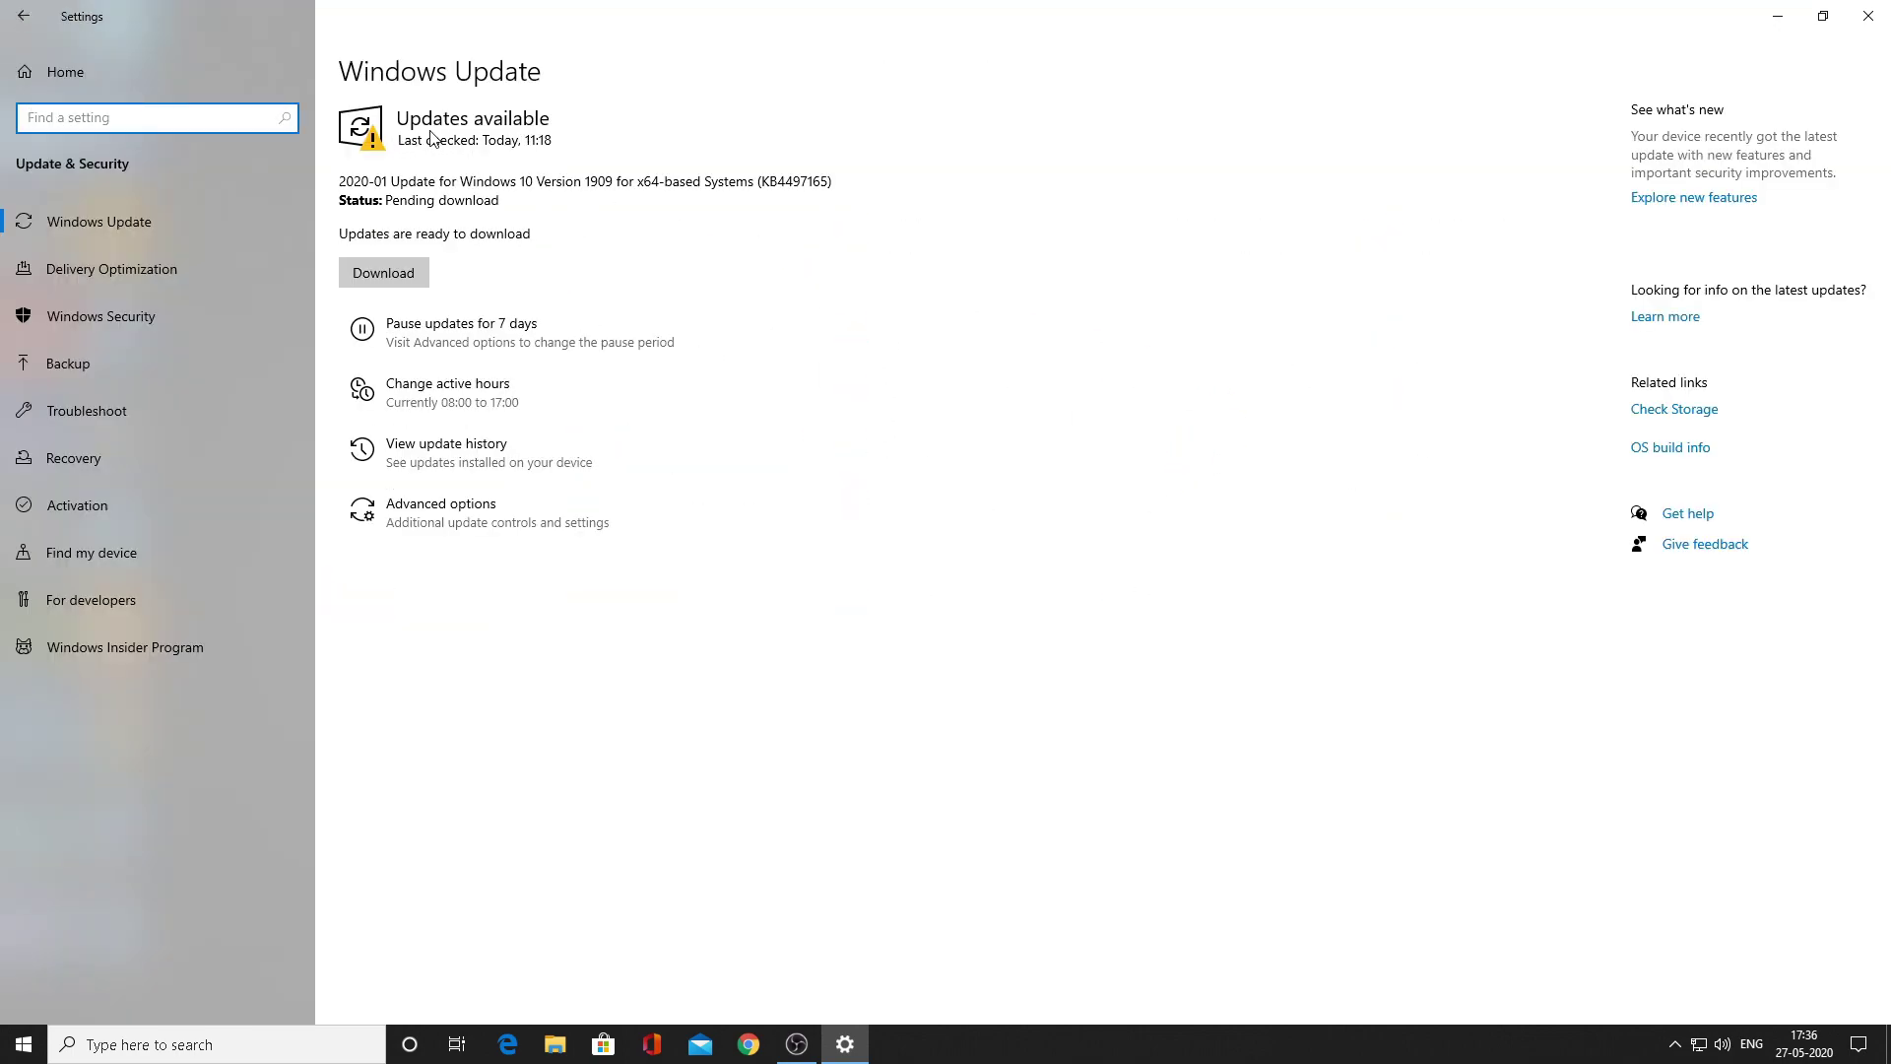
pyautogui.moveTo(461, 183); pyautogui.dragTo(390, 179)
pyautogui.click(398, 181)
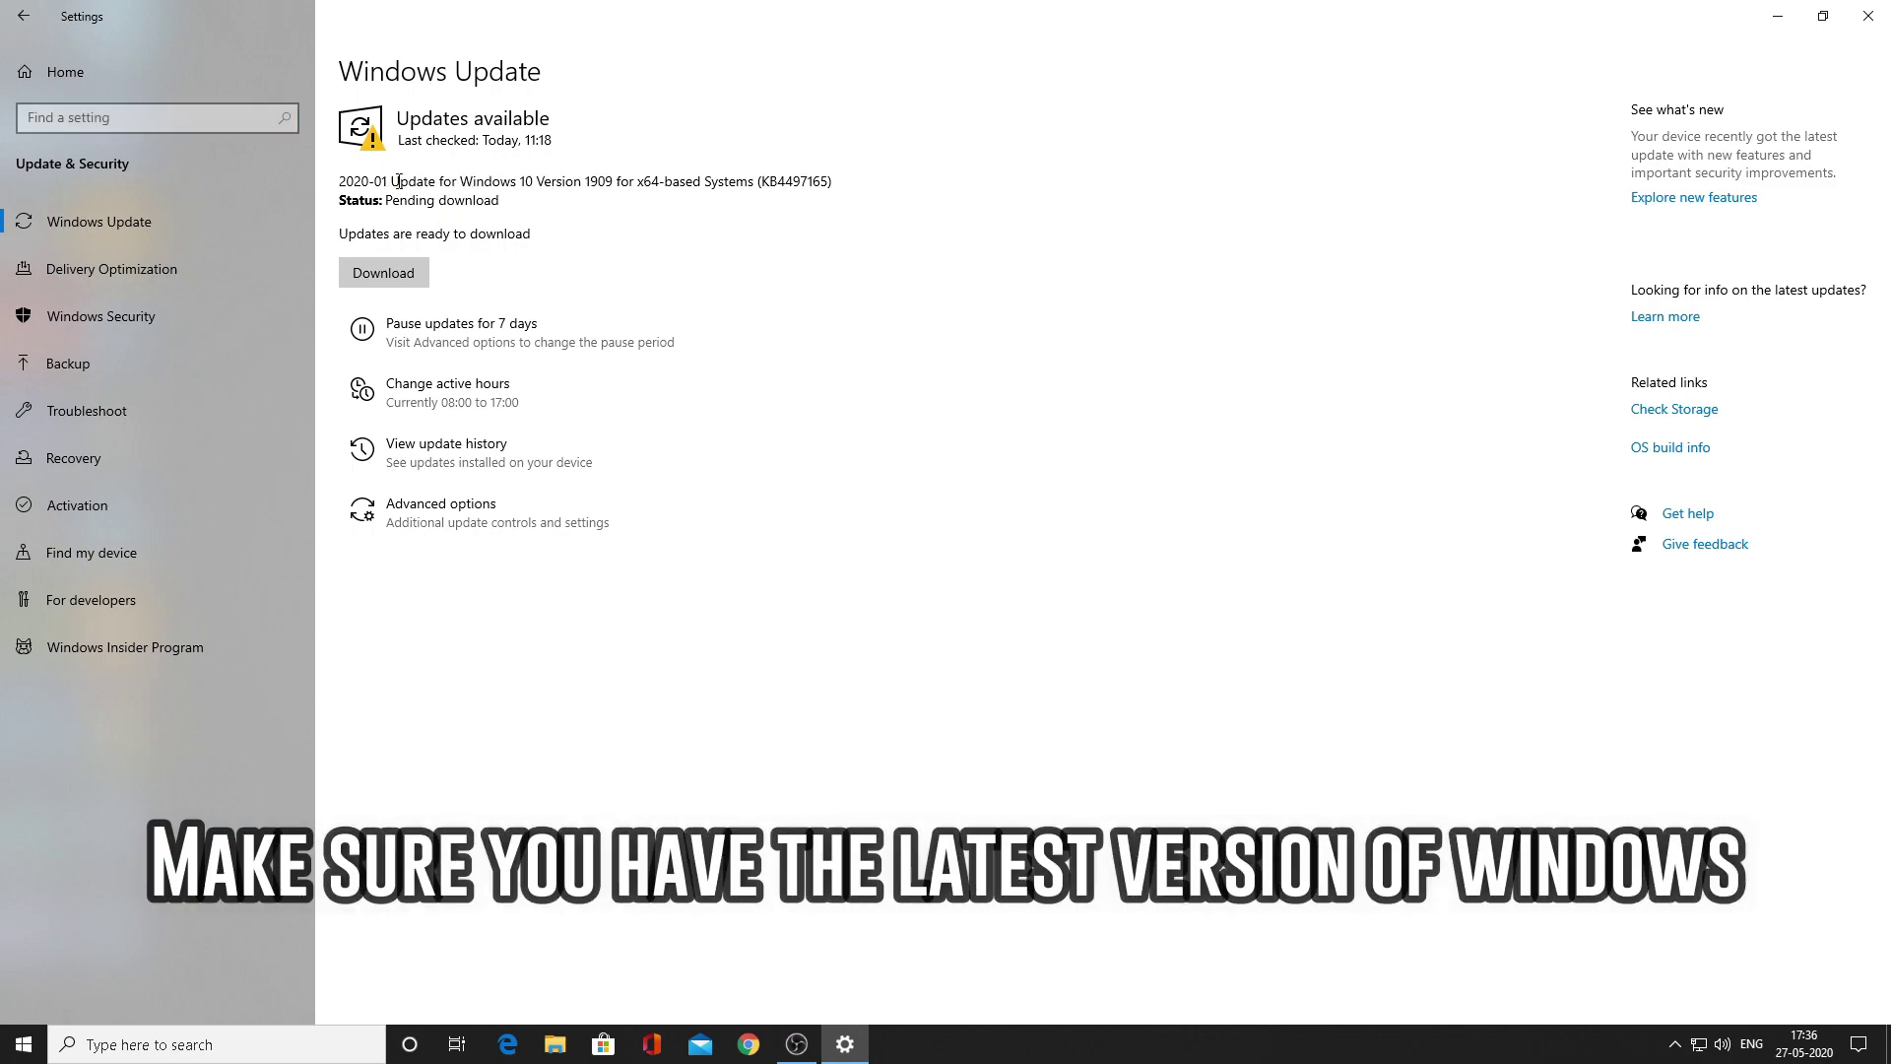
pyautogui.click(383, 272)
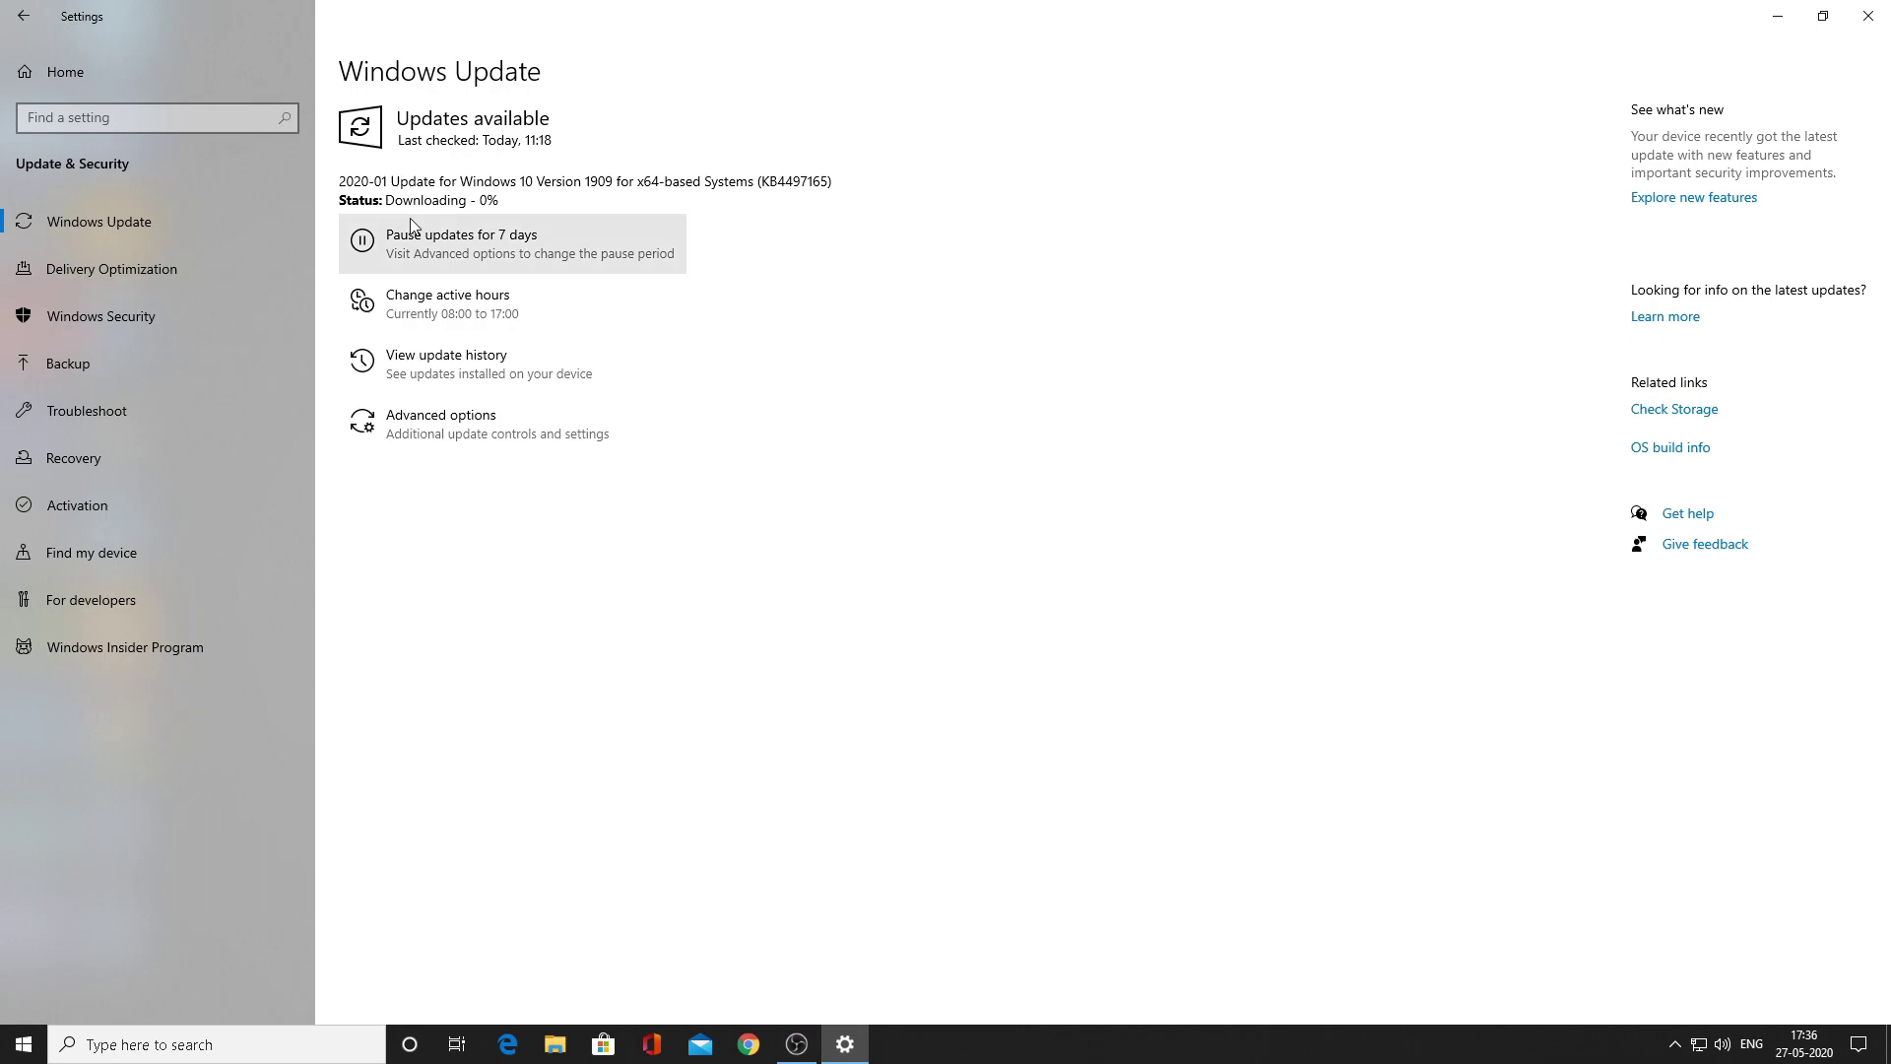
# - In Windows Update's advanced options, switch the three update options and the restart notification on and back off
pyautogui.click(445, 423)
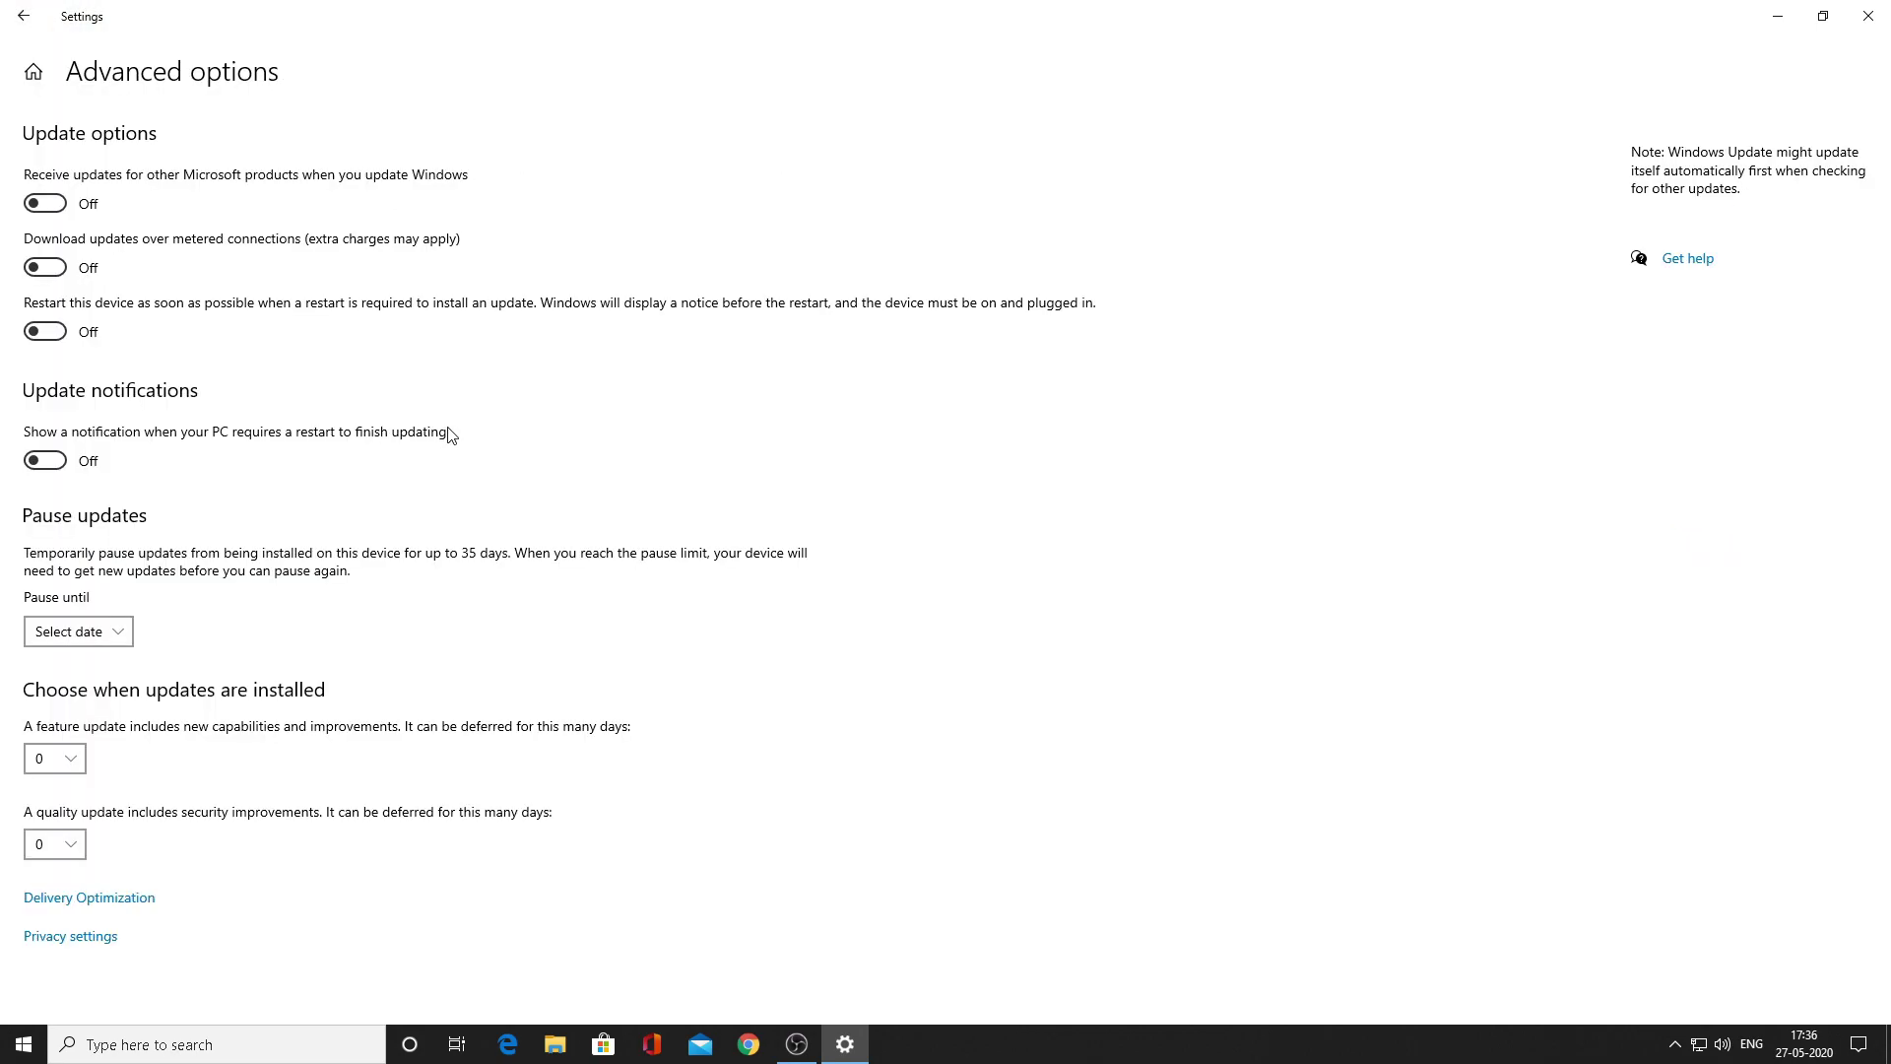
pyautogui.click(51, 203)
pyautogui.click(51, 203)
pyautogui.click(50, 267)
pyautogui.click(49, 267)
pyautogui.click(51, 332)
pyautogui.click(49, 460)
pyautogui.click(54, 453)
pyautogui.click(49, 332)
# - Open Delivery Optimization and switch downloads from other PCs on and back off
pyautogui.click(107, 905)
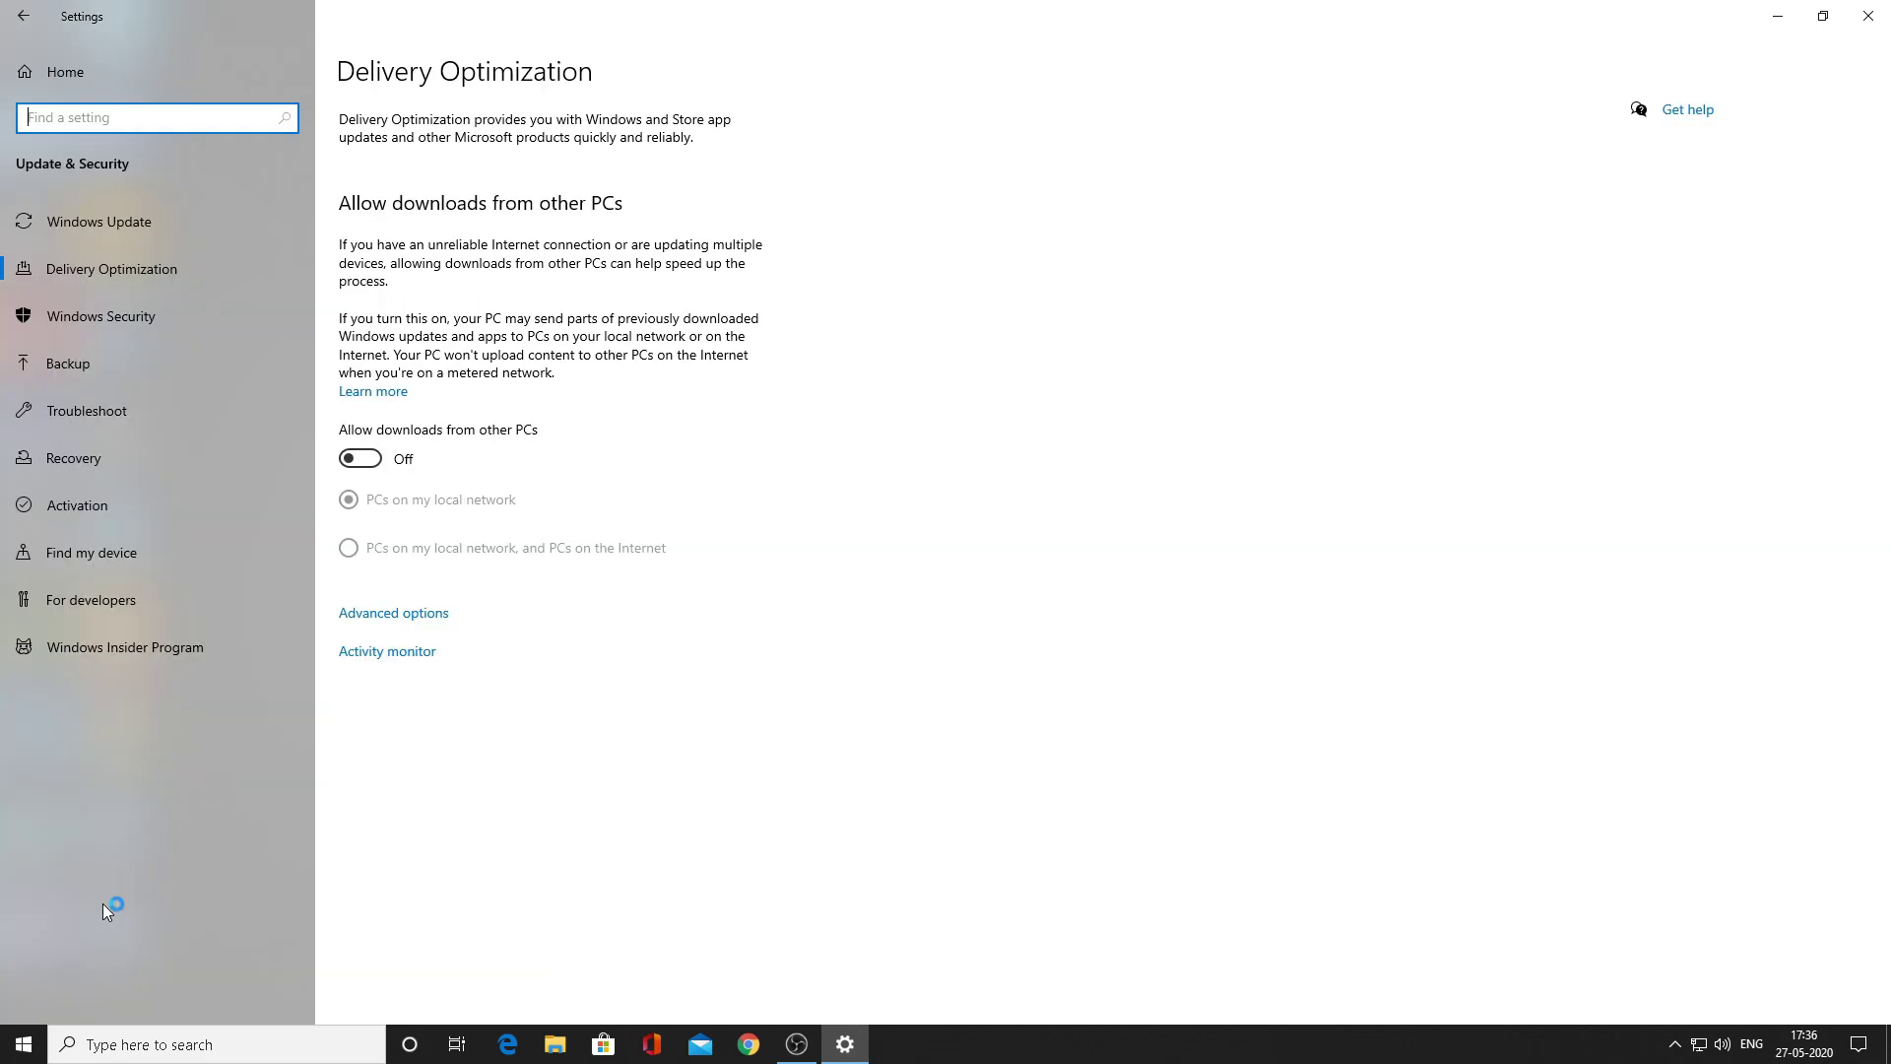
pyautogui.click(360, 458)
pyautogui.click(362, 458)
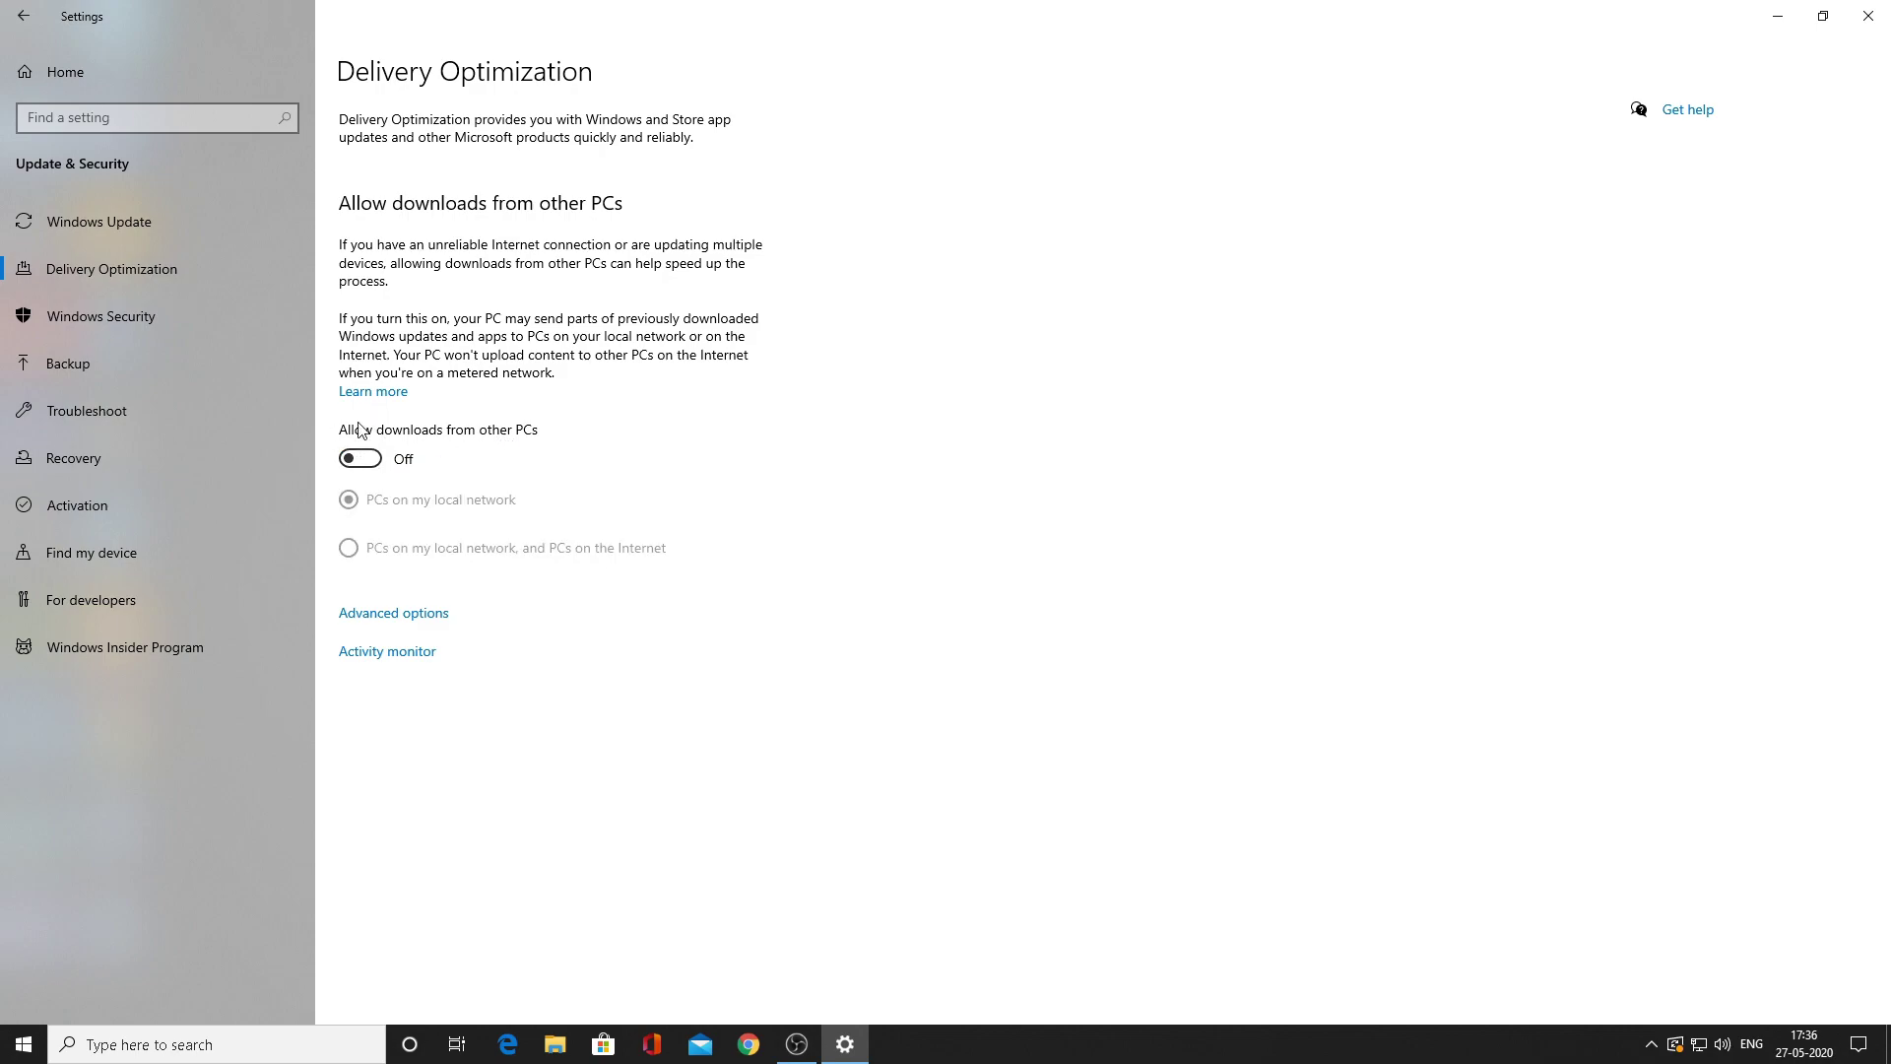
# - In Delivery Optimization's advanced options, limit background download, foreground download and upload bandwidth to 5% each and the monthly upload to 5 GB
pyautogui.click(413, 614)
pyautogui.click(33, 300)
pyautogui.click(33, 300)
pyautogui.moveTo(59, 337)
pyautogui.mouseDown()
pyautogui.moveTo(78, 342)
pyautogui.moveTo(57, 342)
pyautogui.mouseUp()
pyautogui.moveTo(59, 408)
pyautogui.mouseDown()
pyautogui.moveTo(128, 421)
pyautogui.moveTo(51, 424)
pyautogui.mouseUp()
pyautogui.moveTo(58, 552); pyautogui.dragTo(14, 564)
pyautogui.click(33, 581)
pyautogui.click(34, 581)
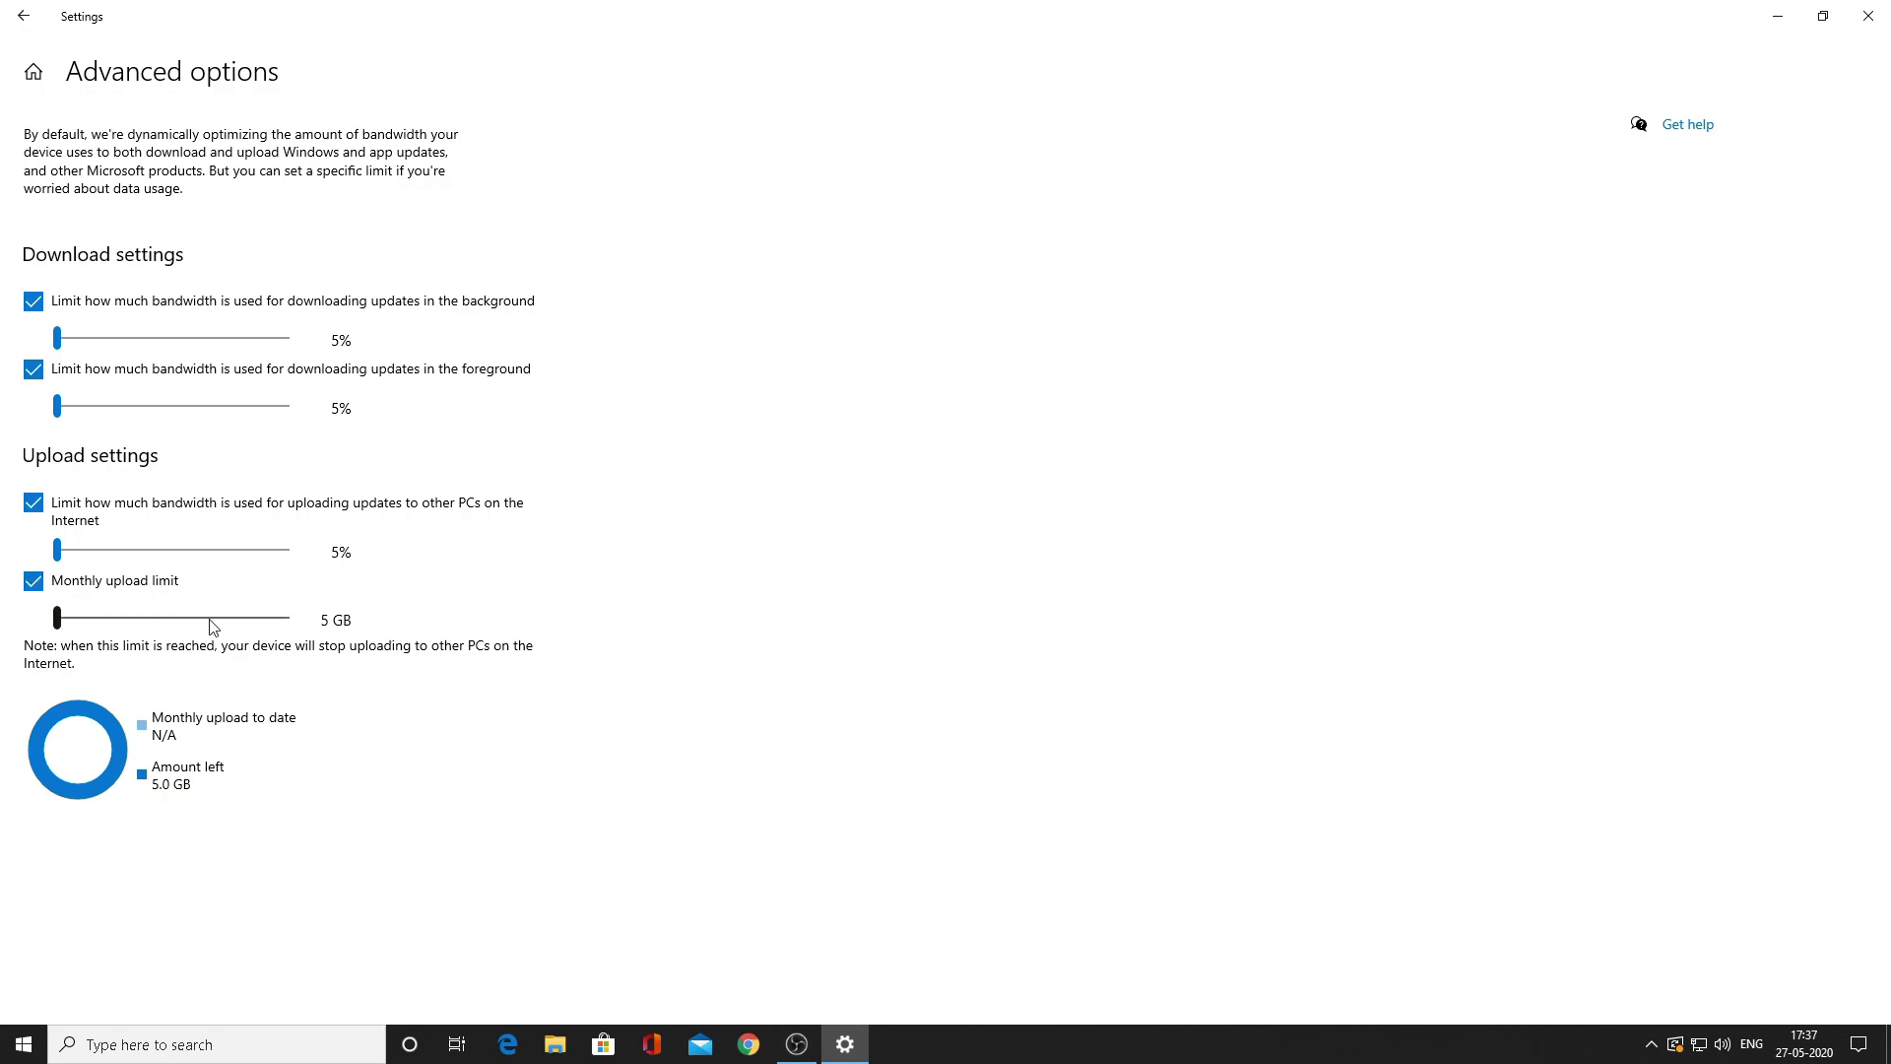
pyautogui.moveTo(69, 626); pyautogui.dragTo(9, 604)
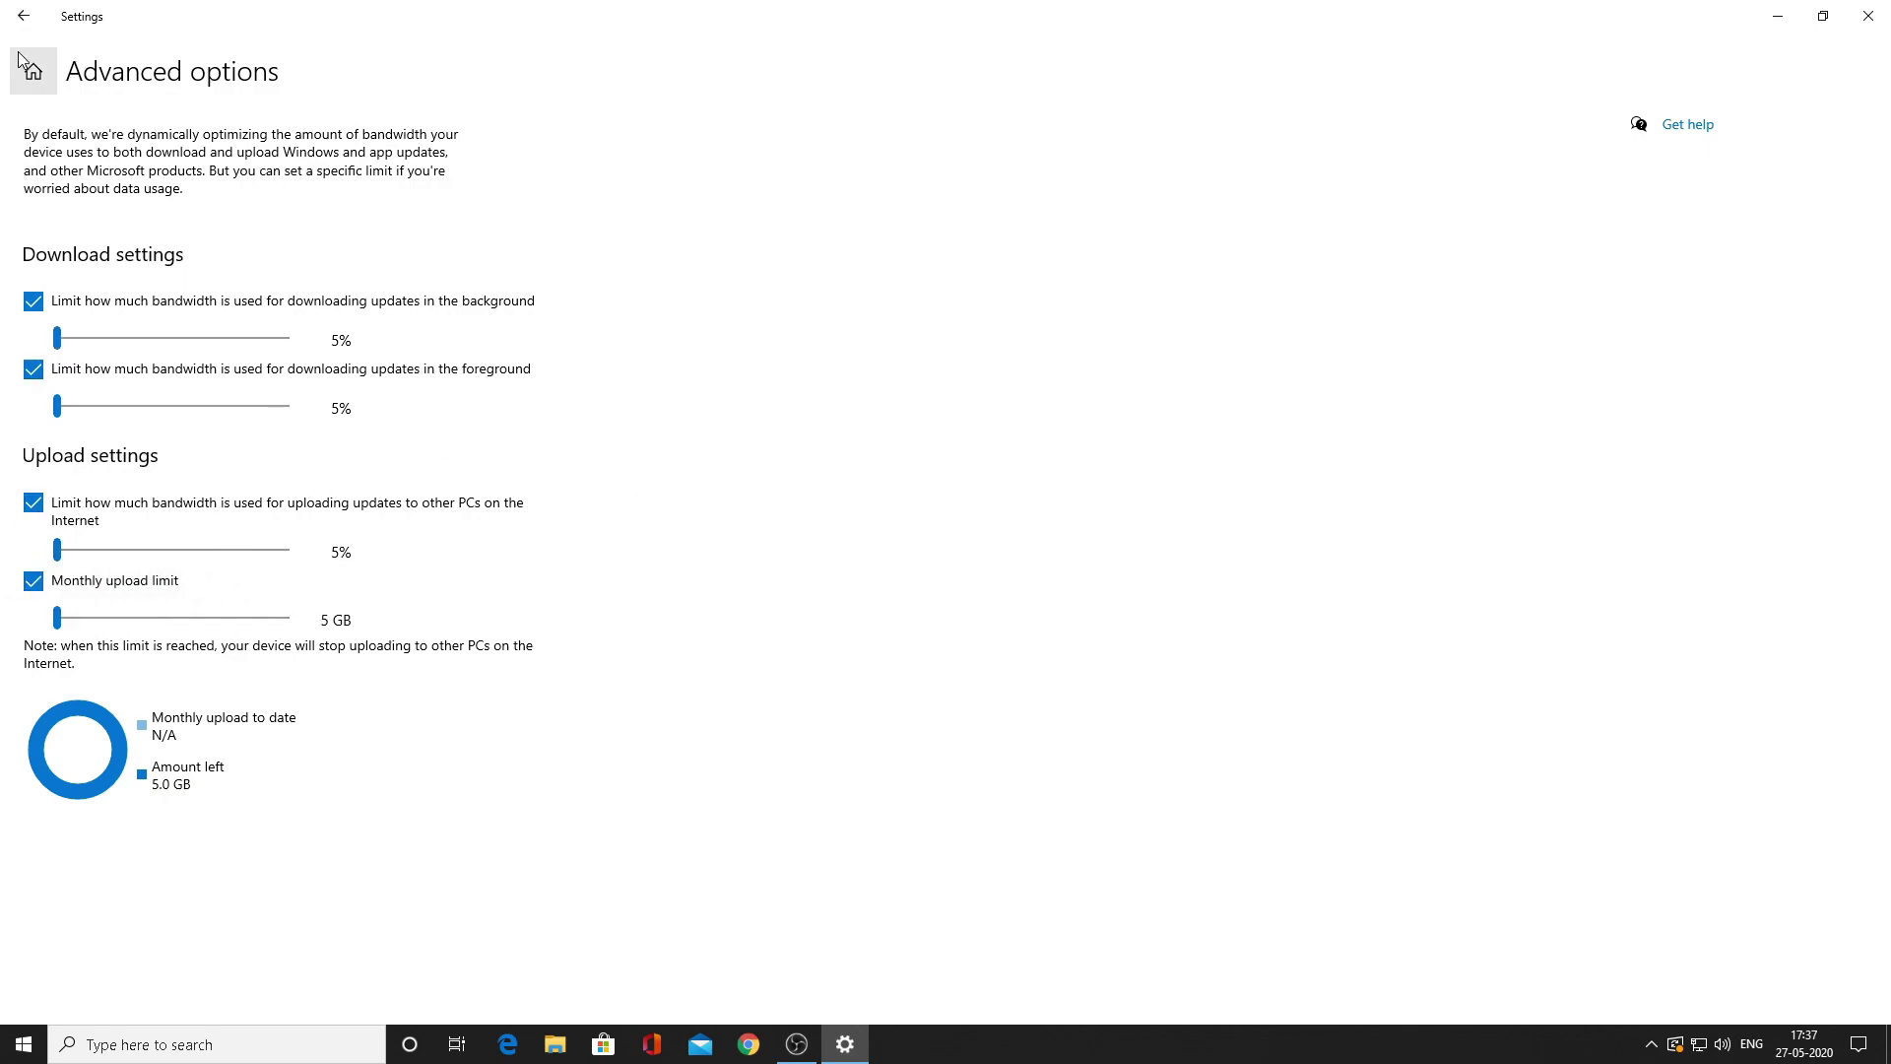
# - Go back to the main Windows Update page and close Settings without restarting the PC
pyautogui.click(30, 19)
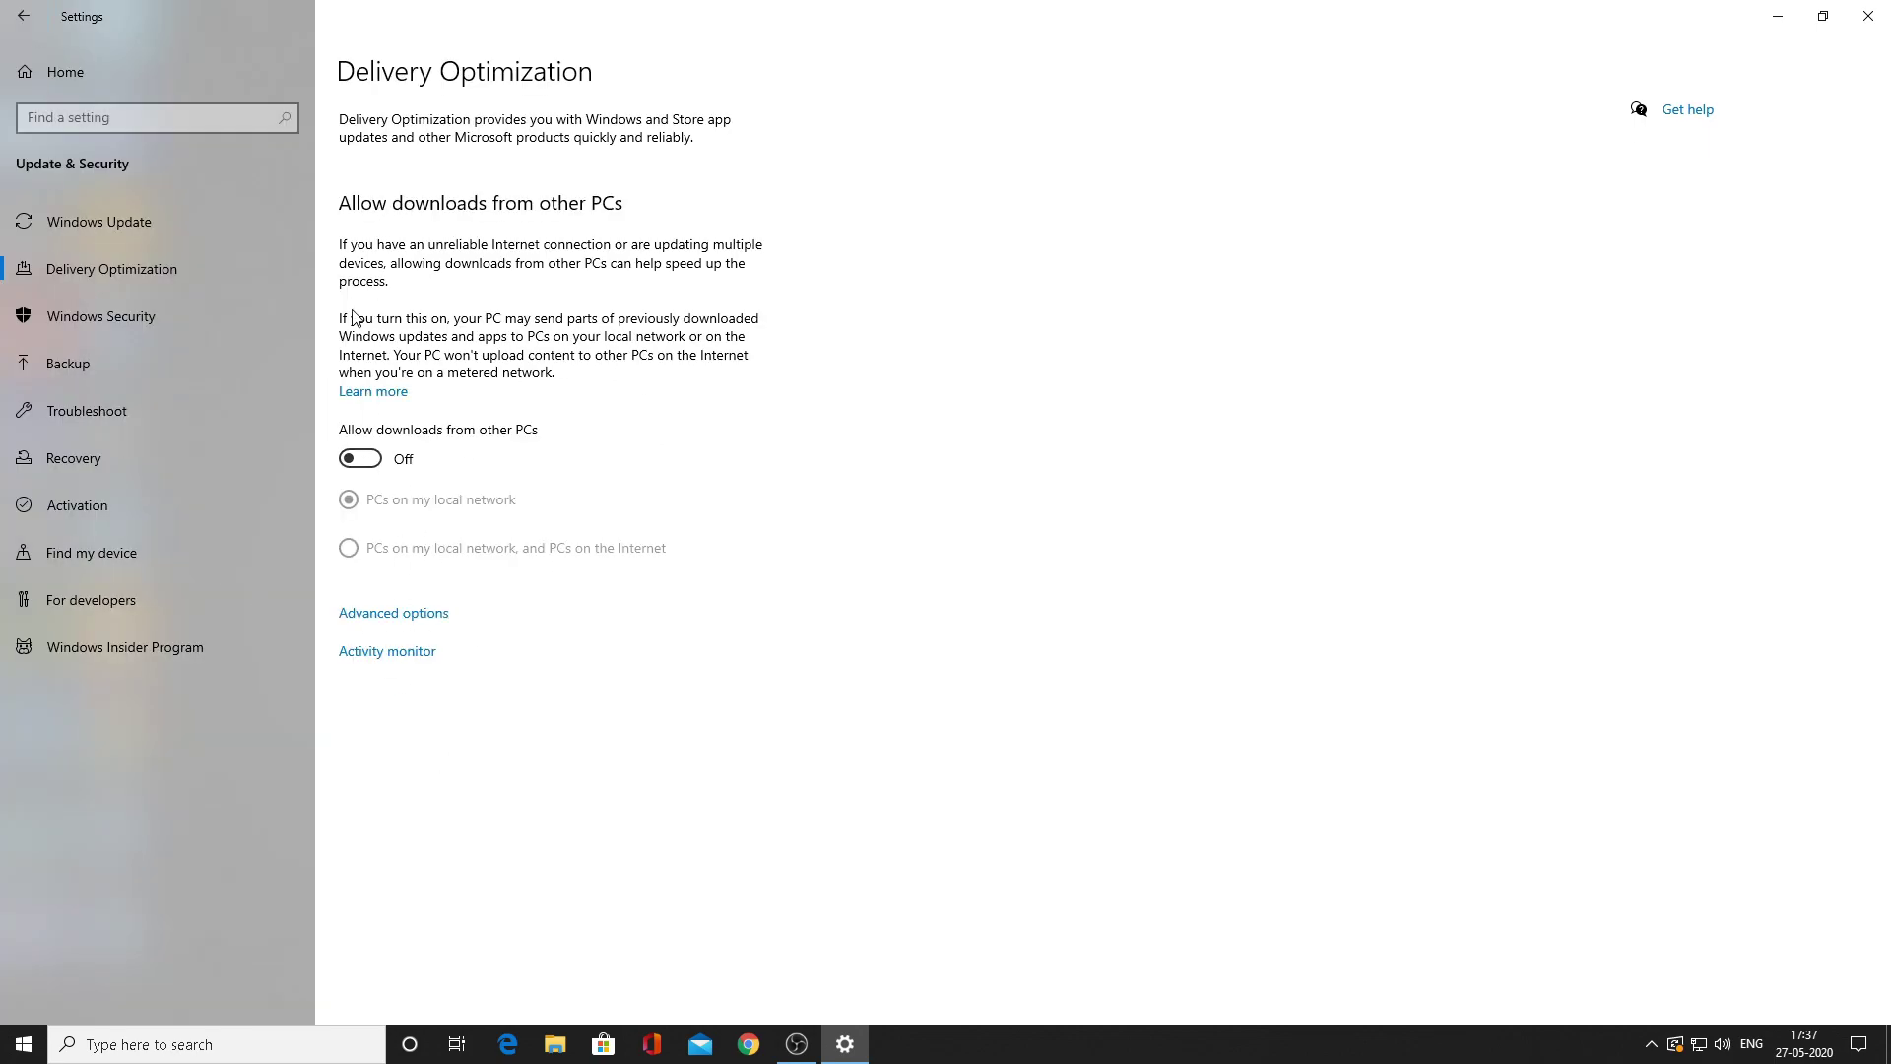
pyautogui.click(13, 14)
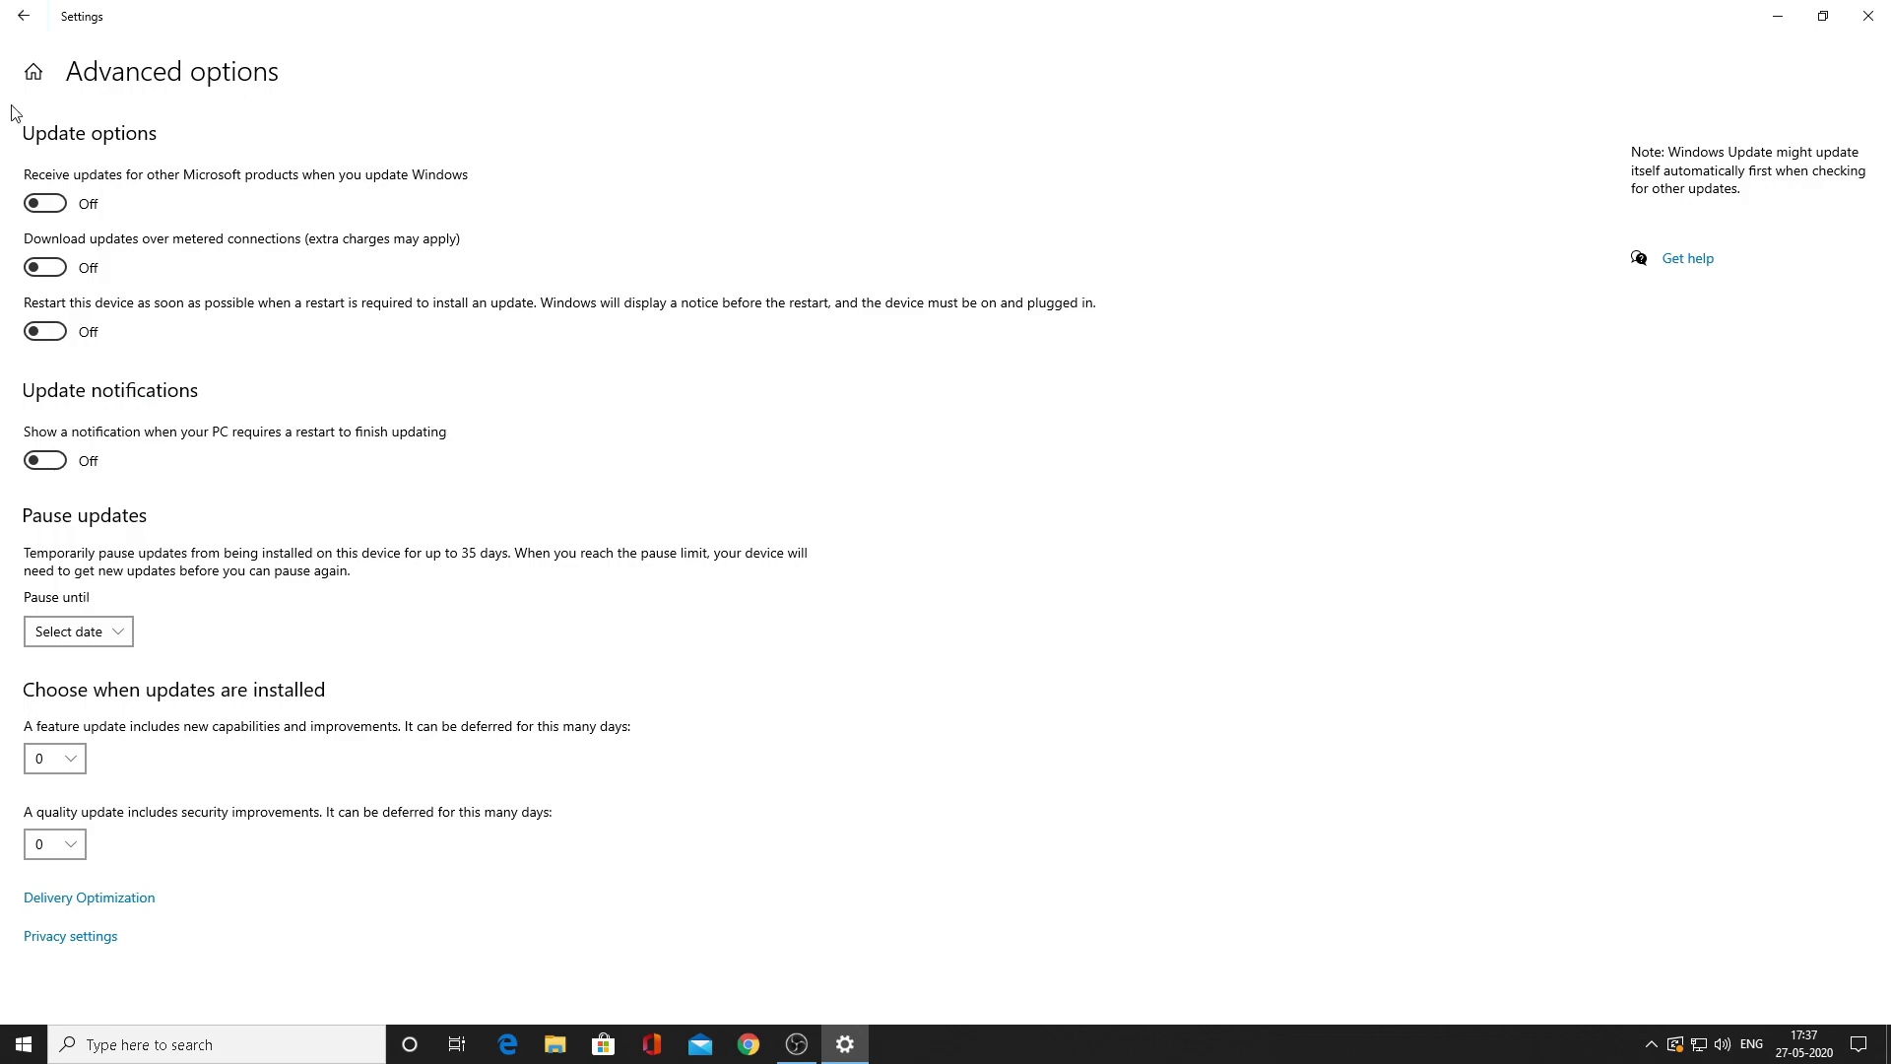
pyautogui.click(14, 14)
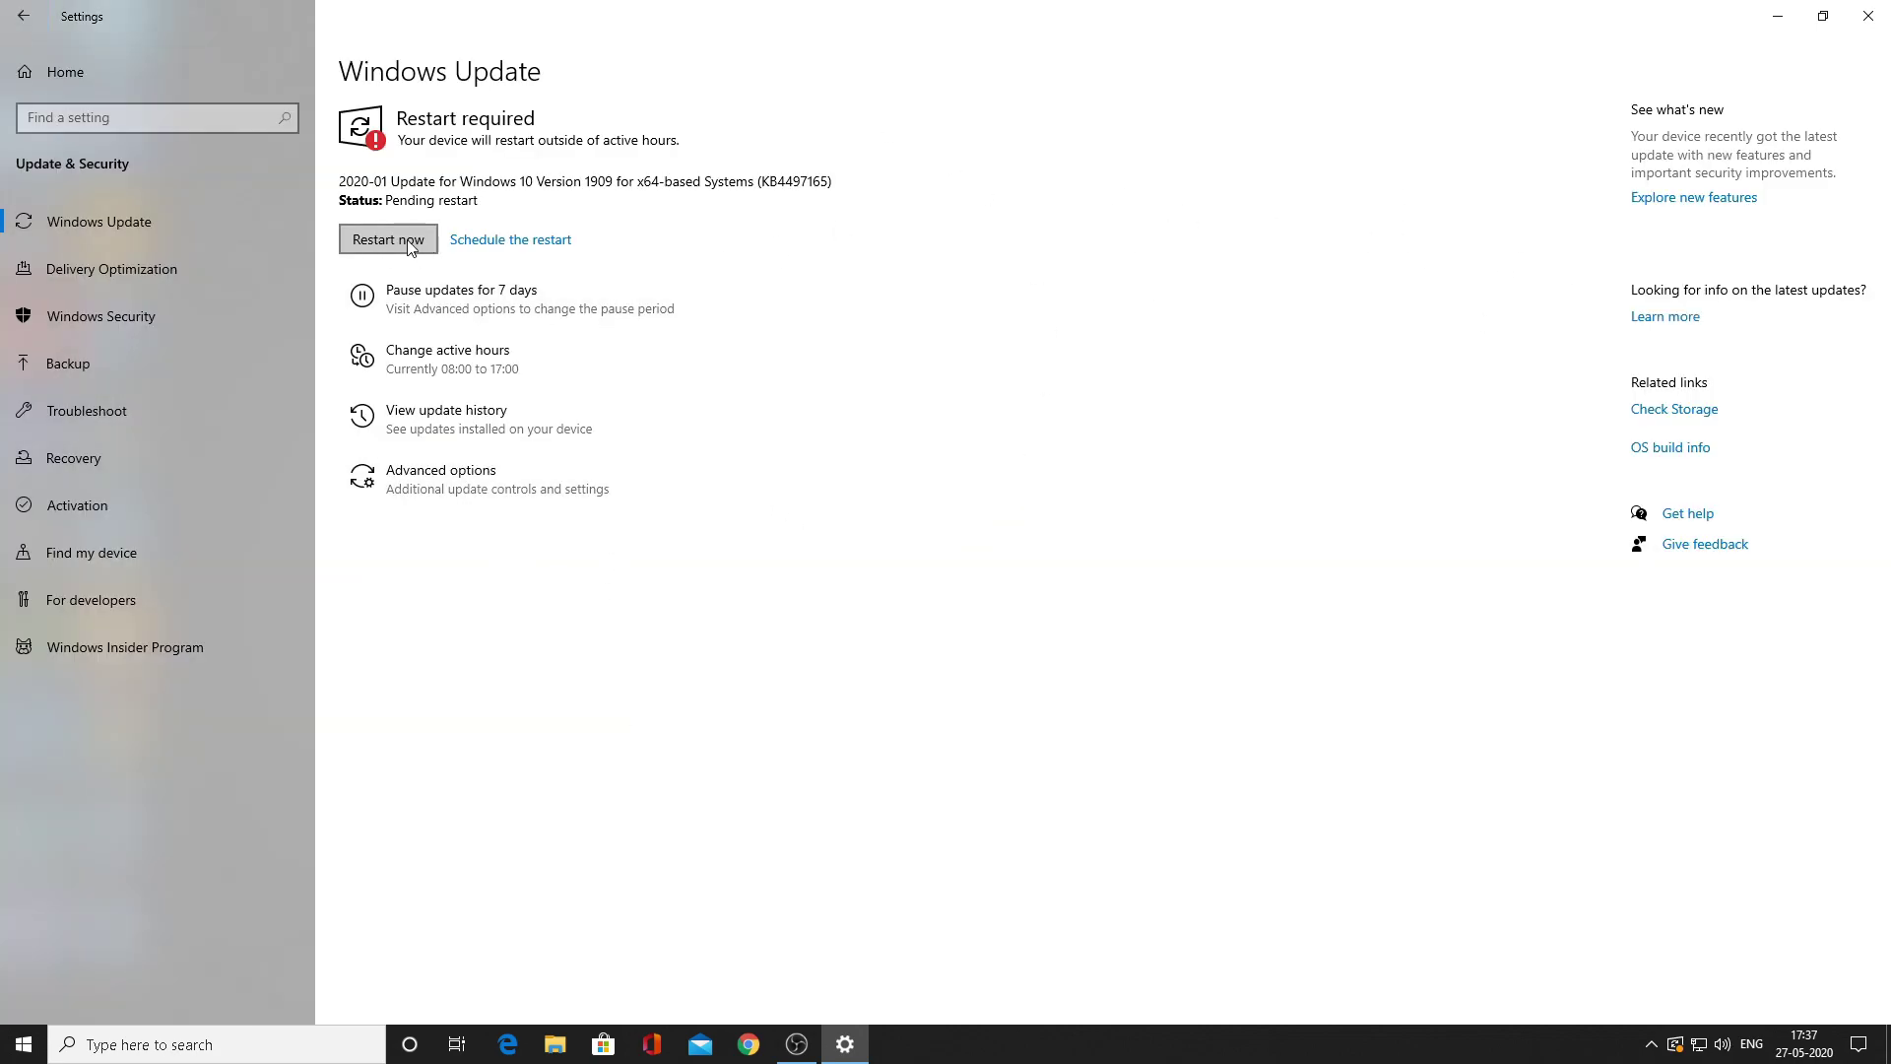
pyautogui.click(1868, 16)
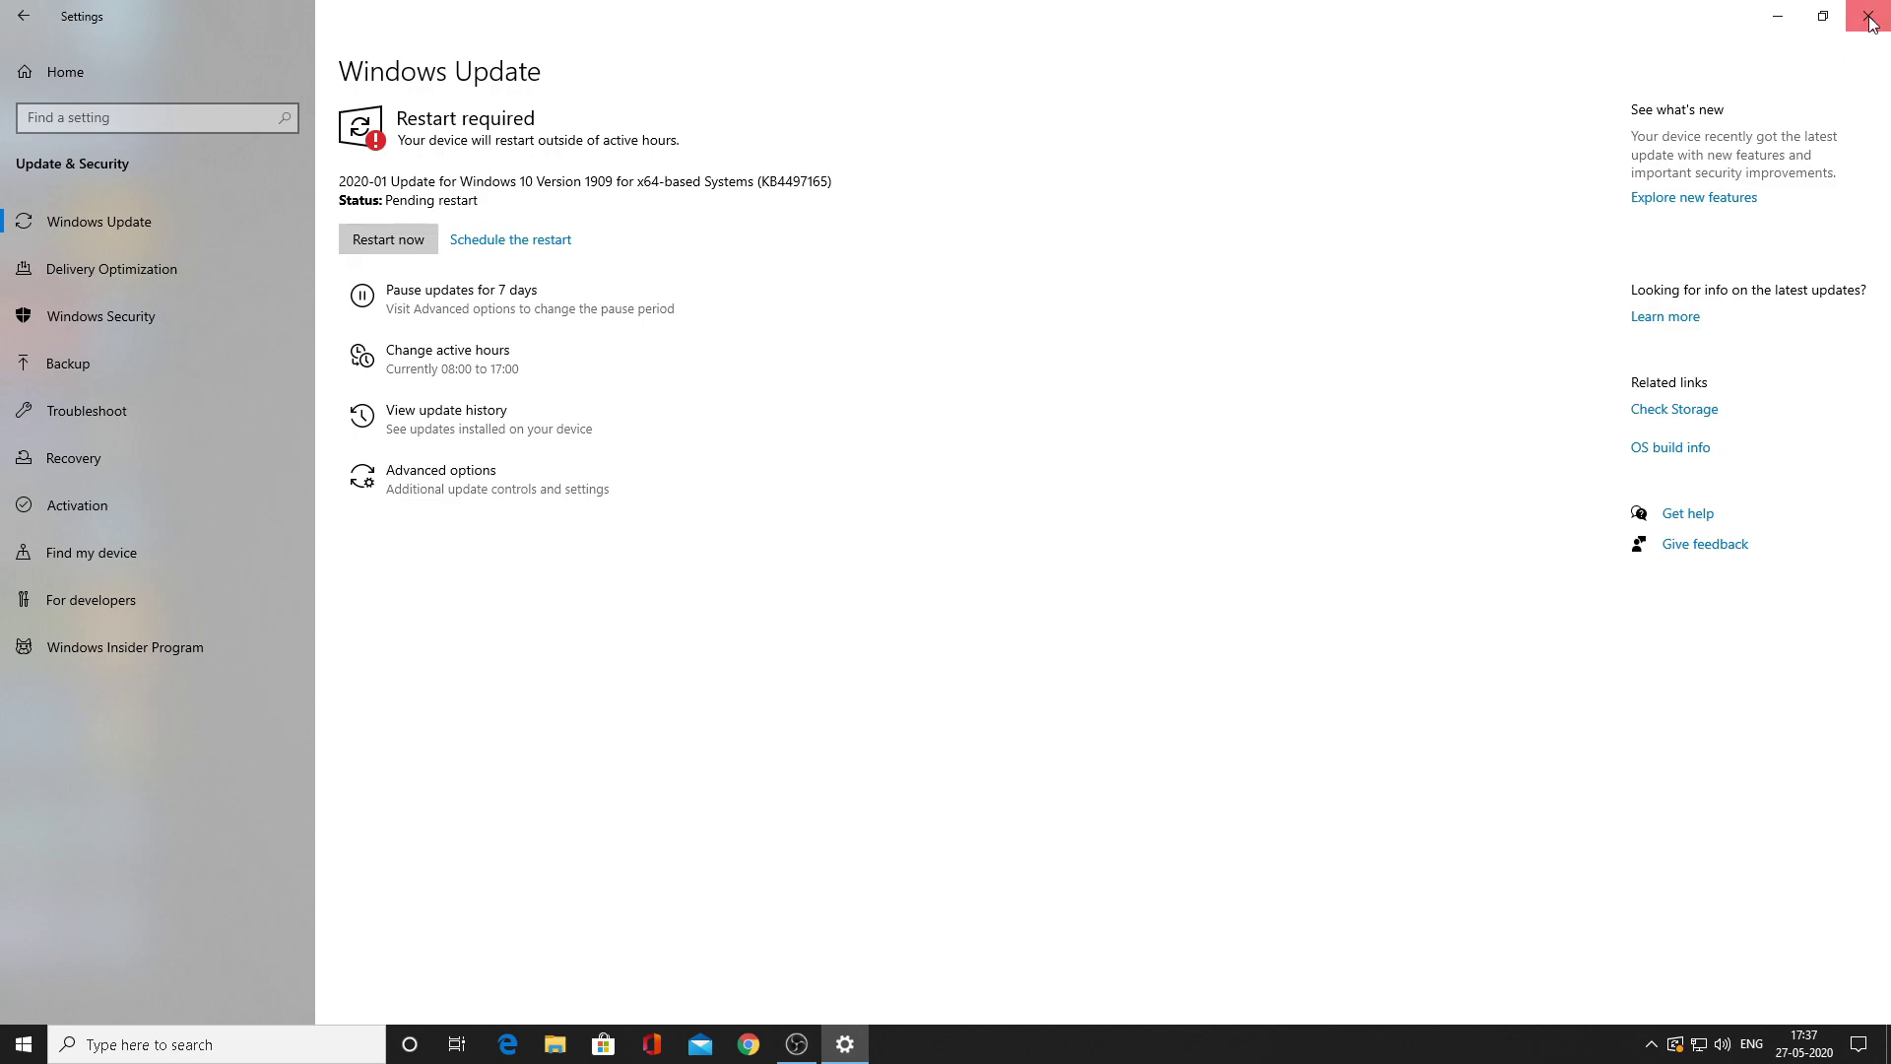
# - Open Windows graphics settings and try to add FortniteClient-Win64-Shipping from Fortnite's Win64 folder as a classic app
pyautogui.click(260, 1042)
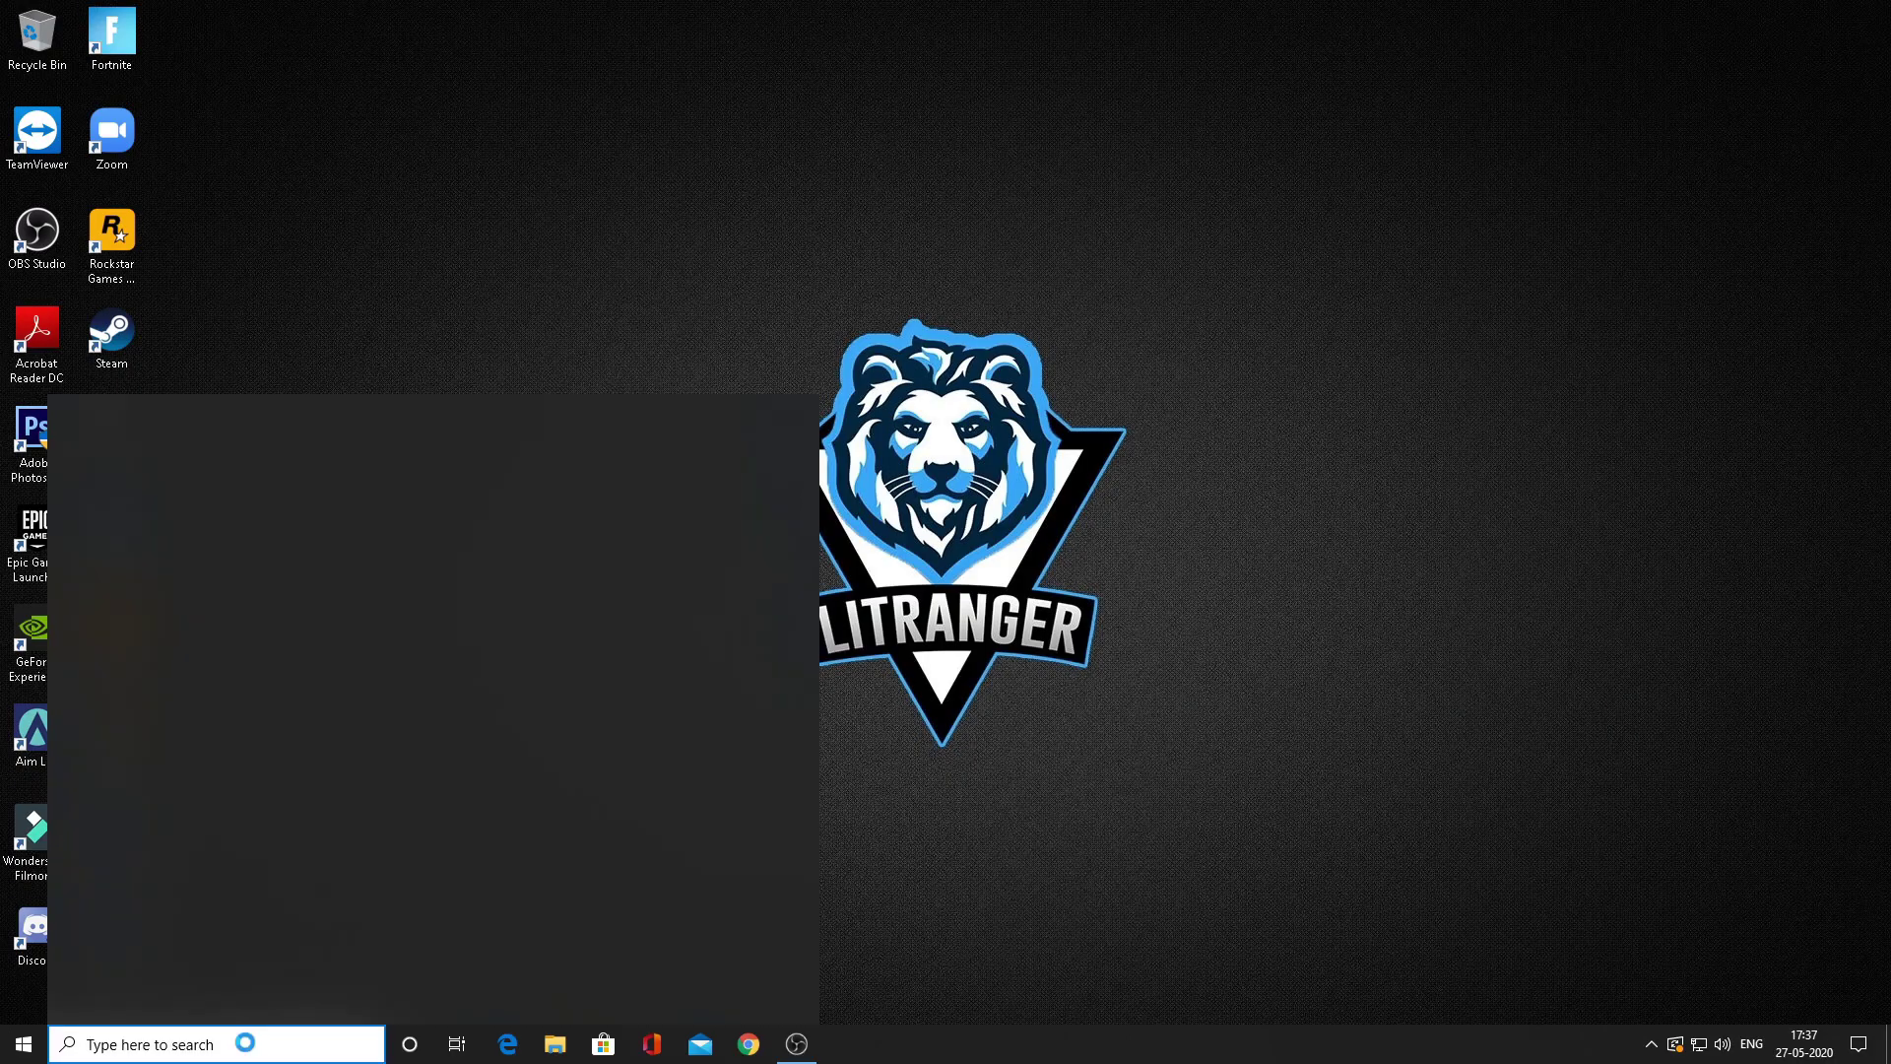
pyautogui.write('graphic')
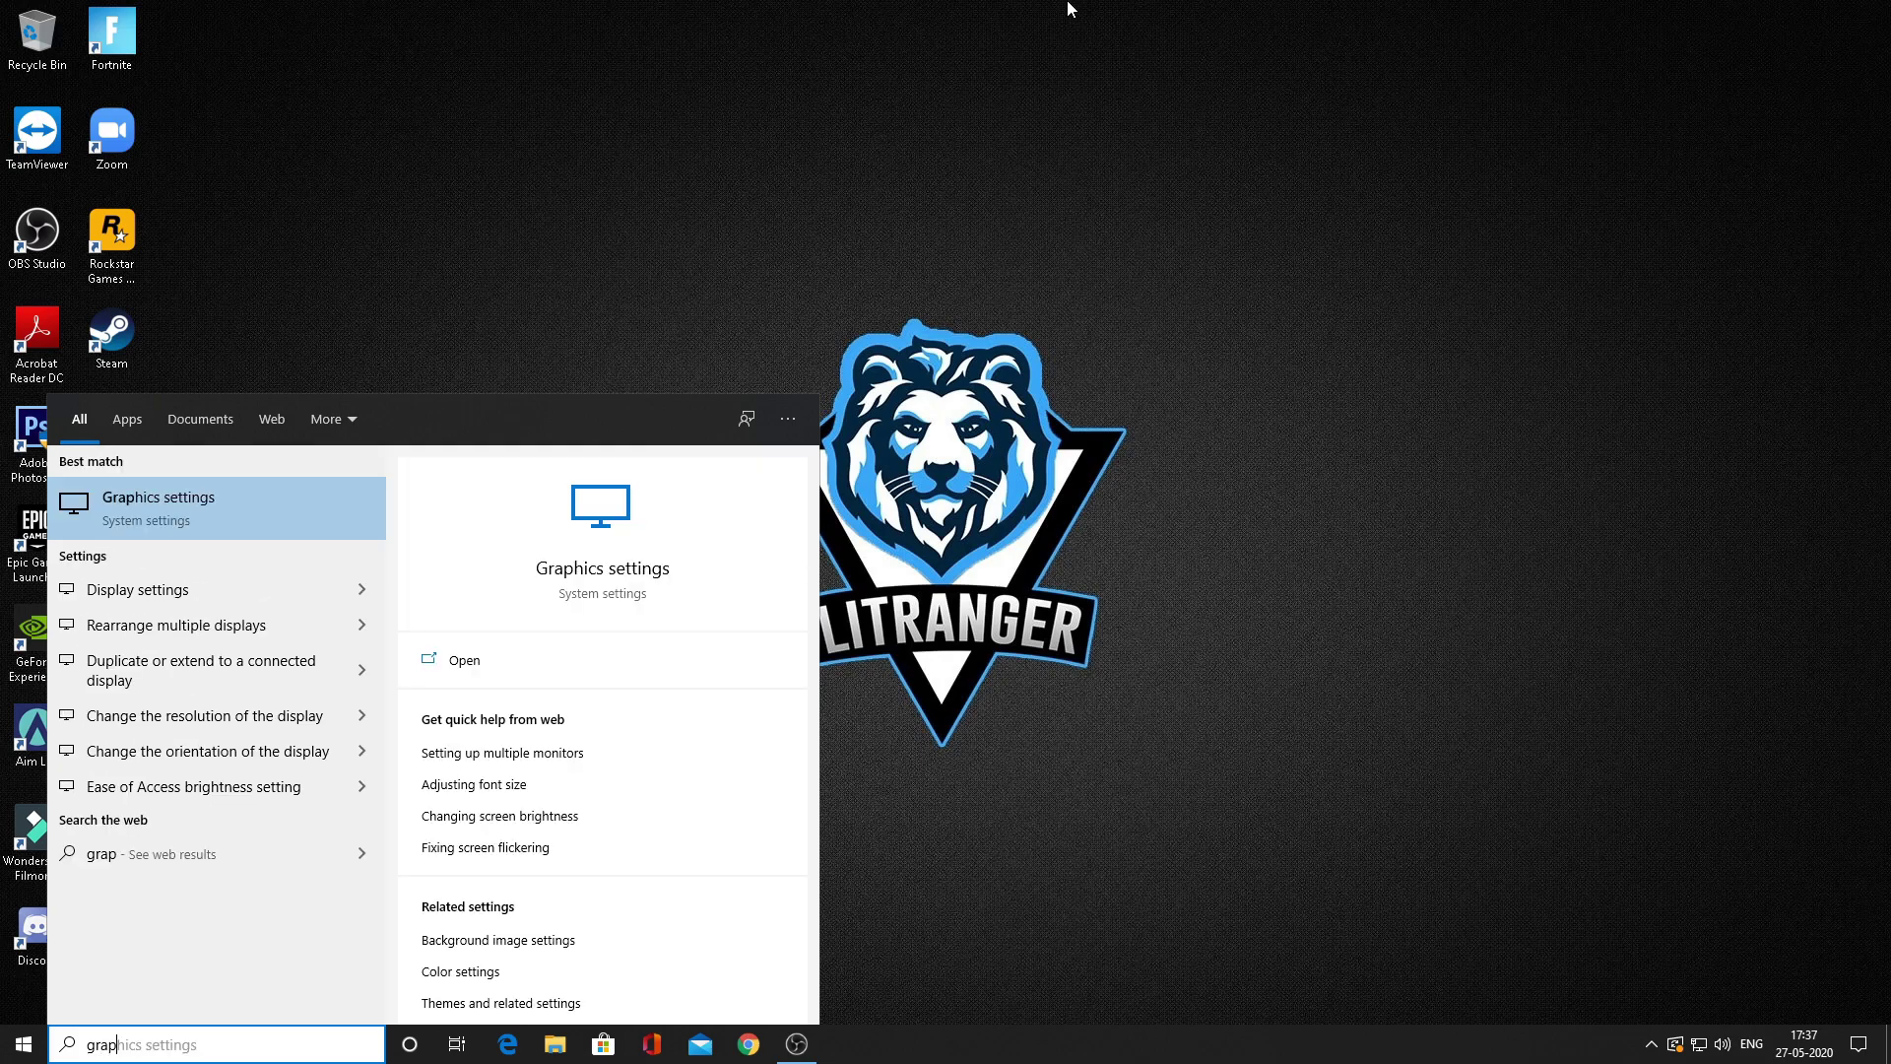
pyautogui.click(187, 500)
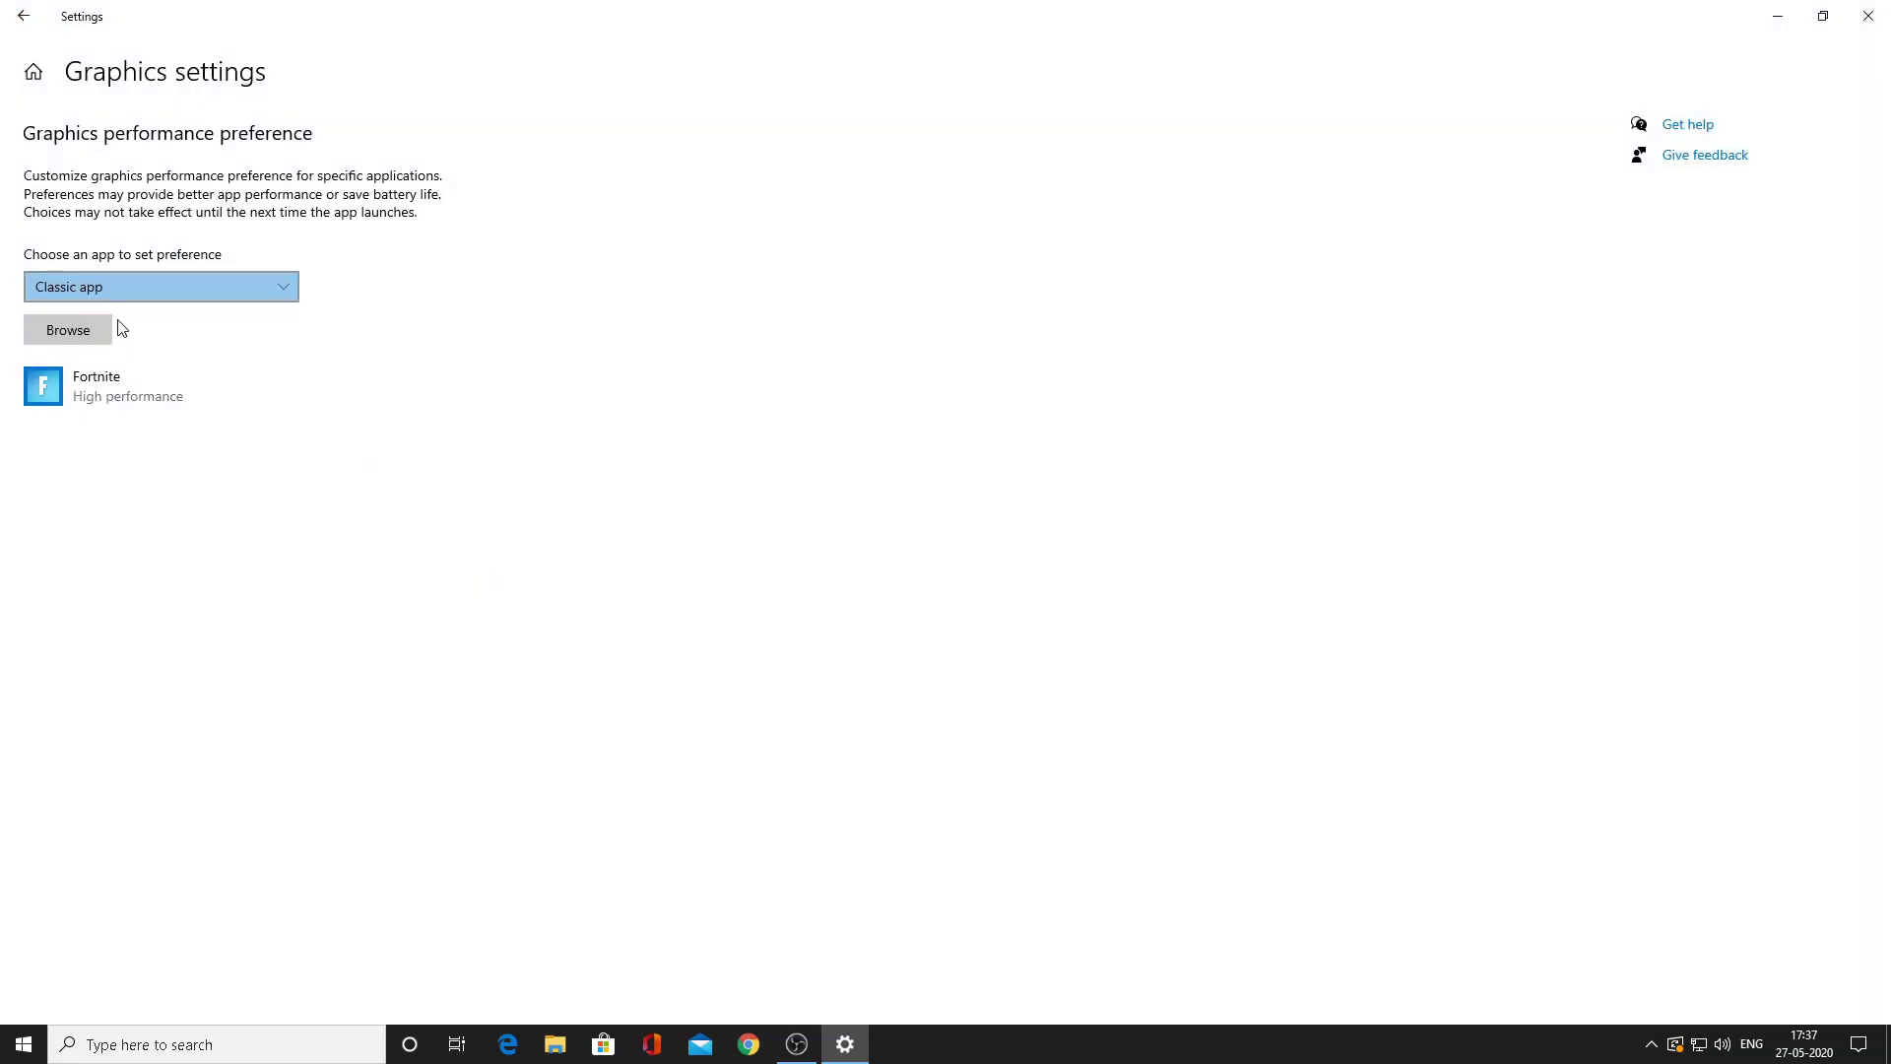
pyautogui.click(62, 386)
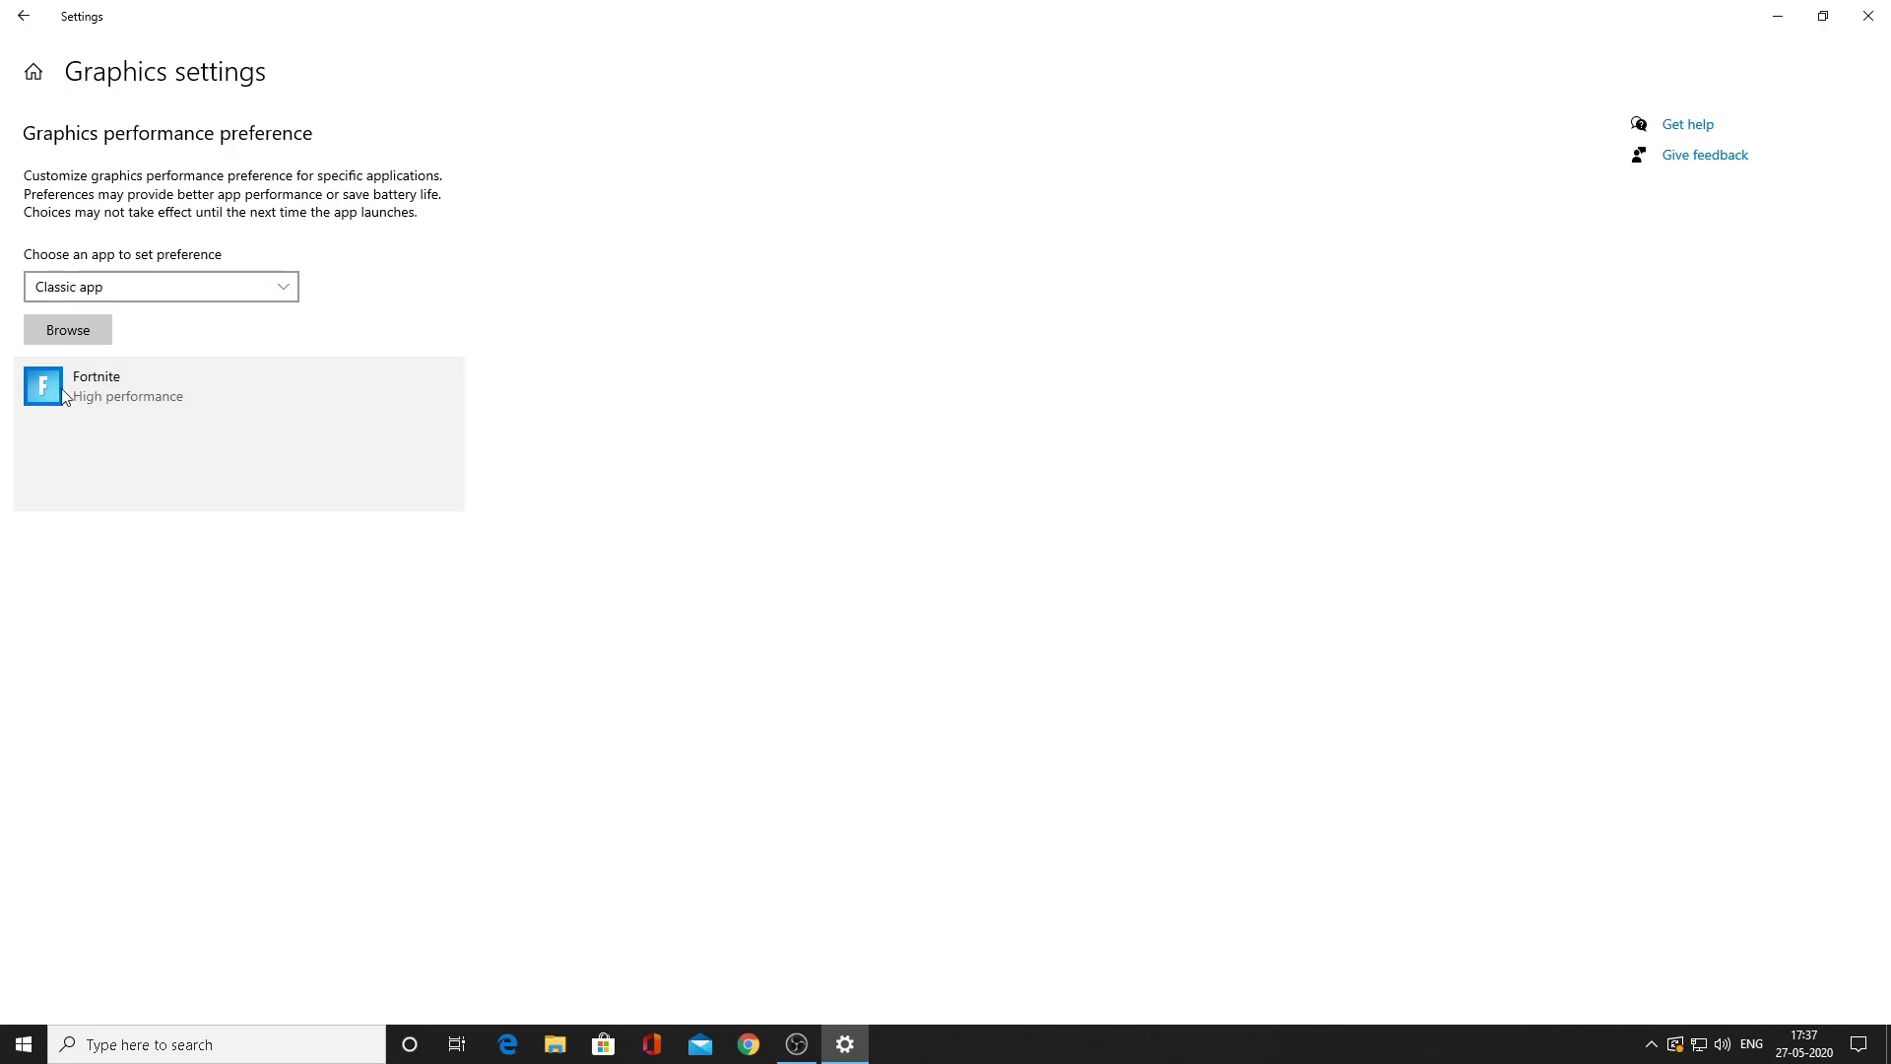
pyautogui.click(41, 339)
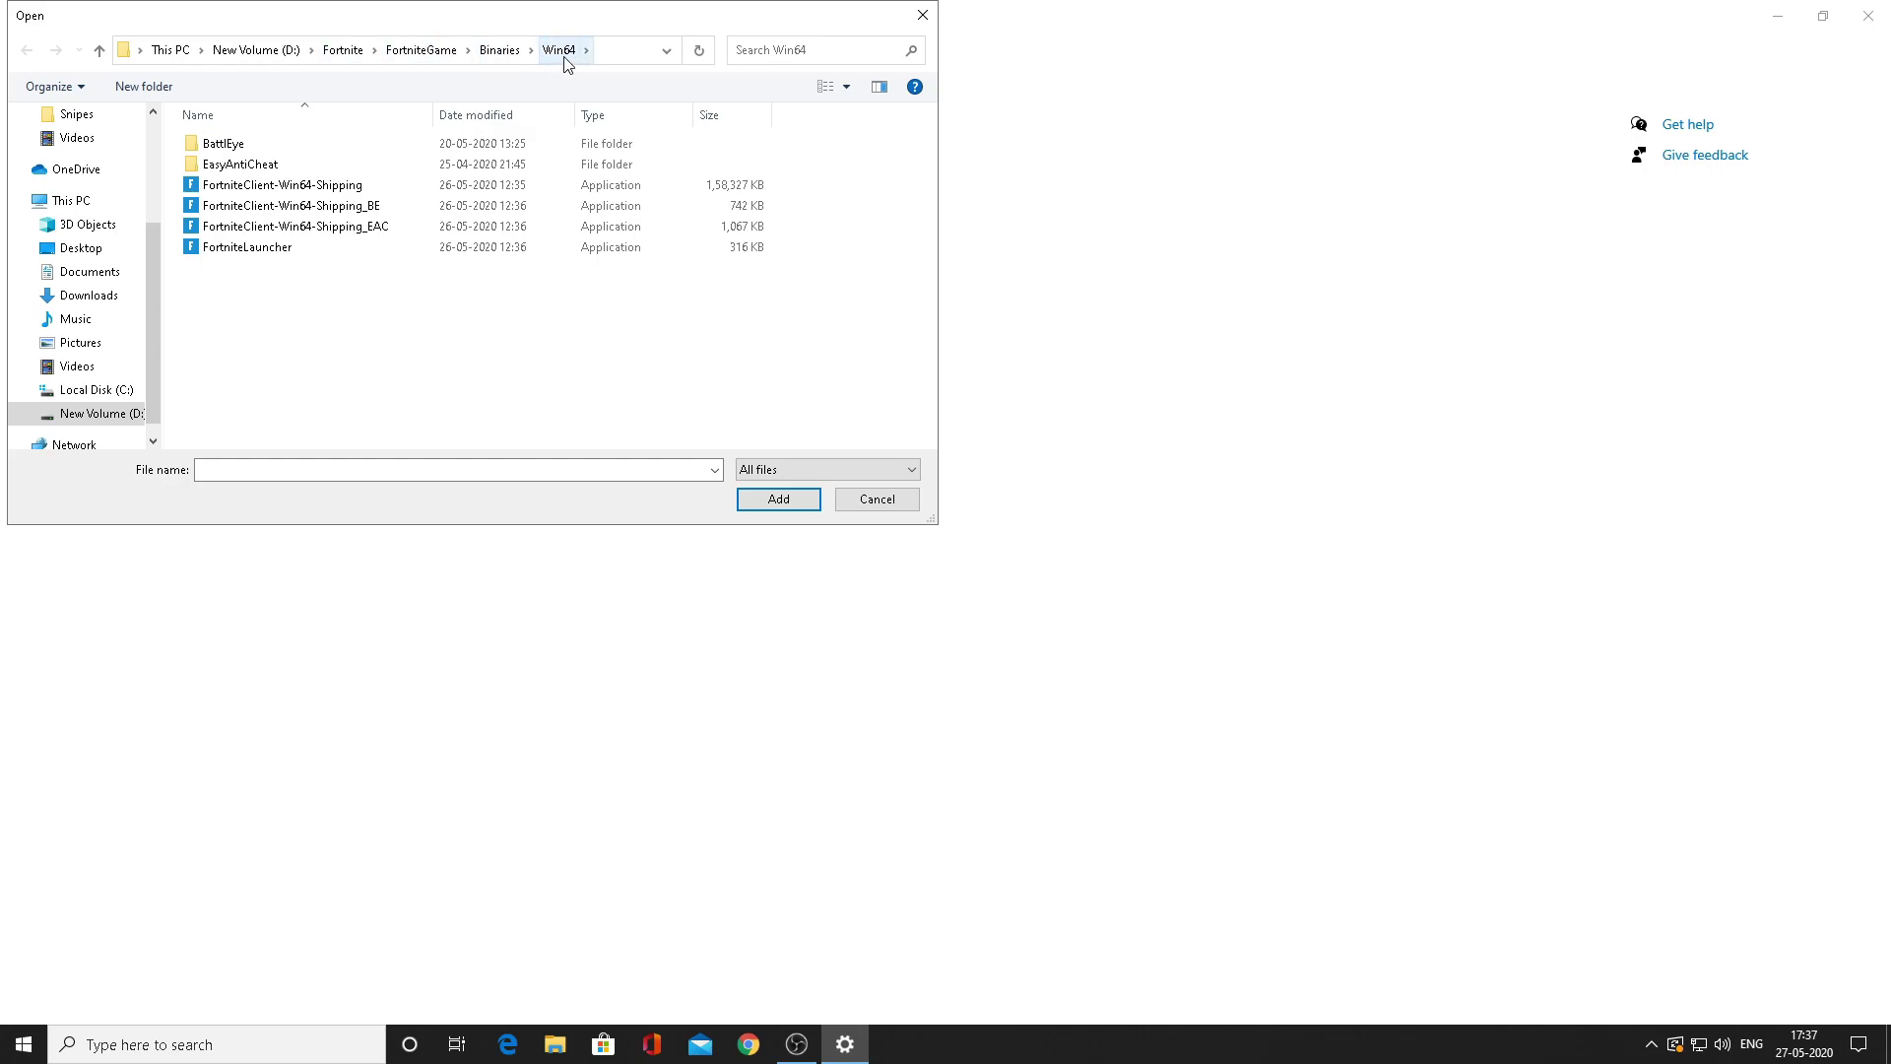
pyautogui.click(729, 187)
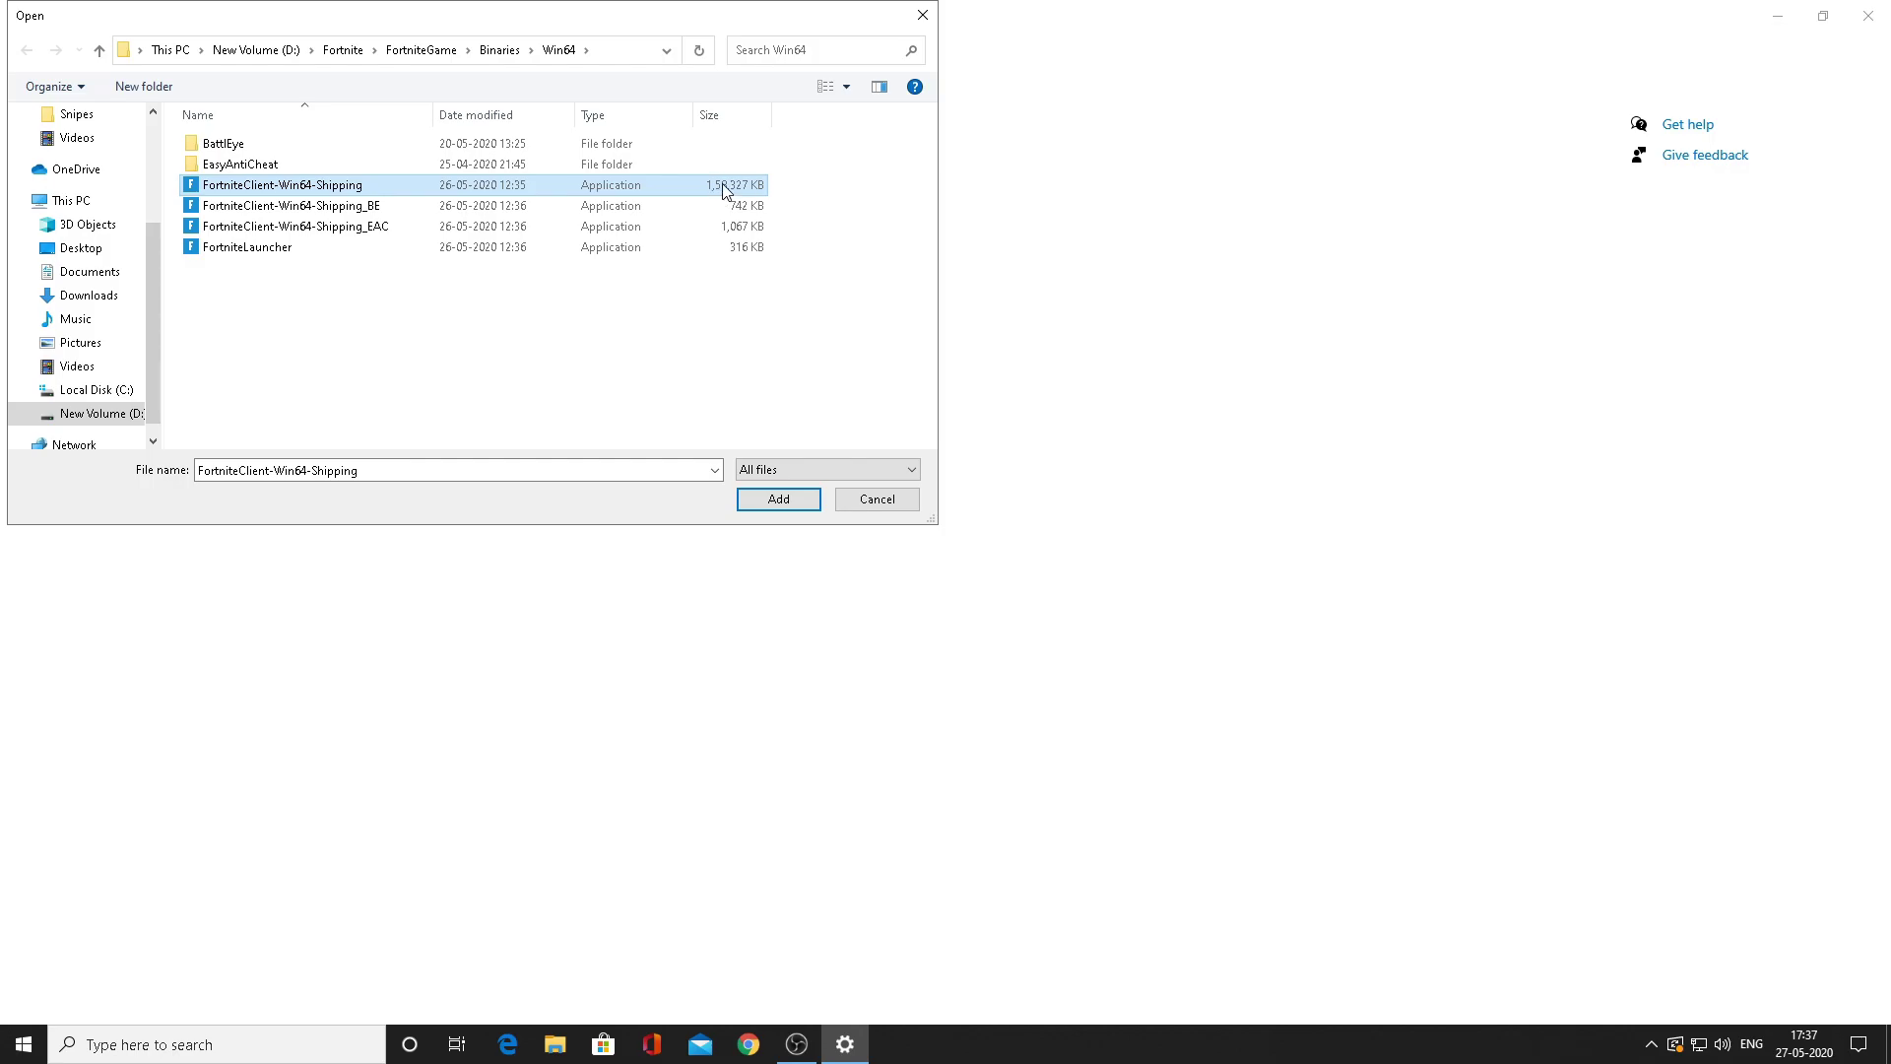
pyautogui.click(778, 499)
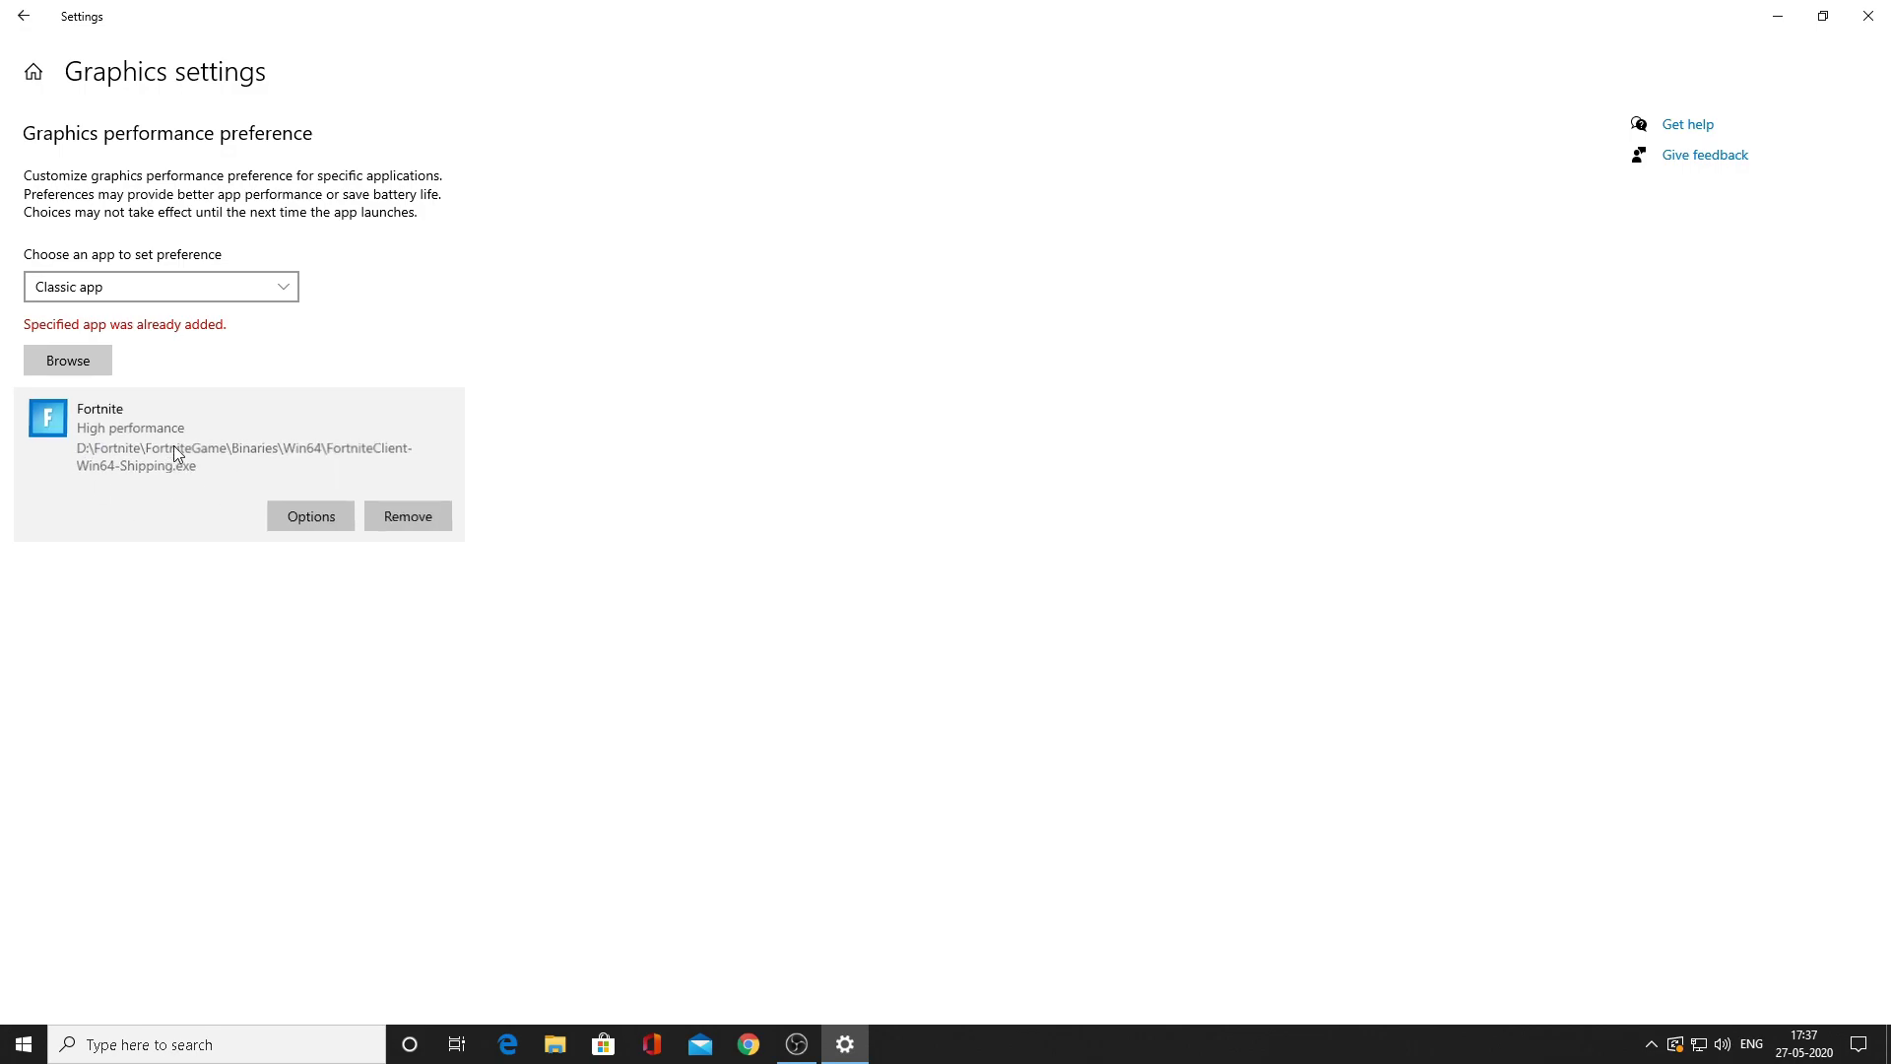
# - Set Fortnite's graphics preference to High performance and save it
pyautogui.click(313, 519)
pyautogui.click(780, 515)
pyautogui.click(777, 579)
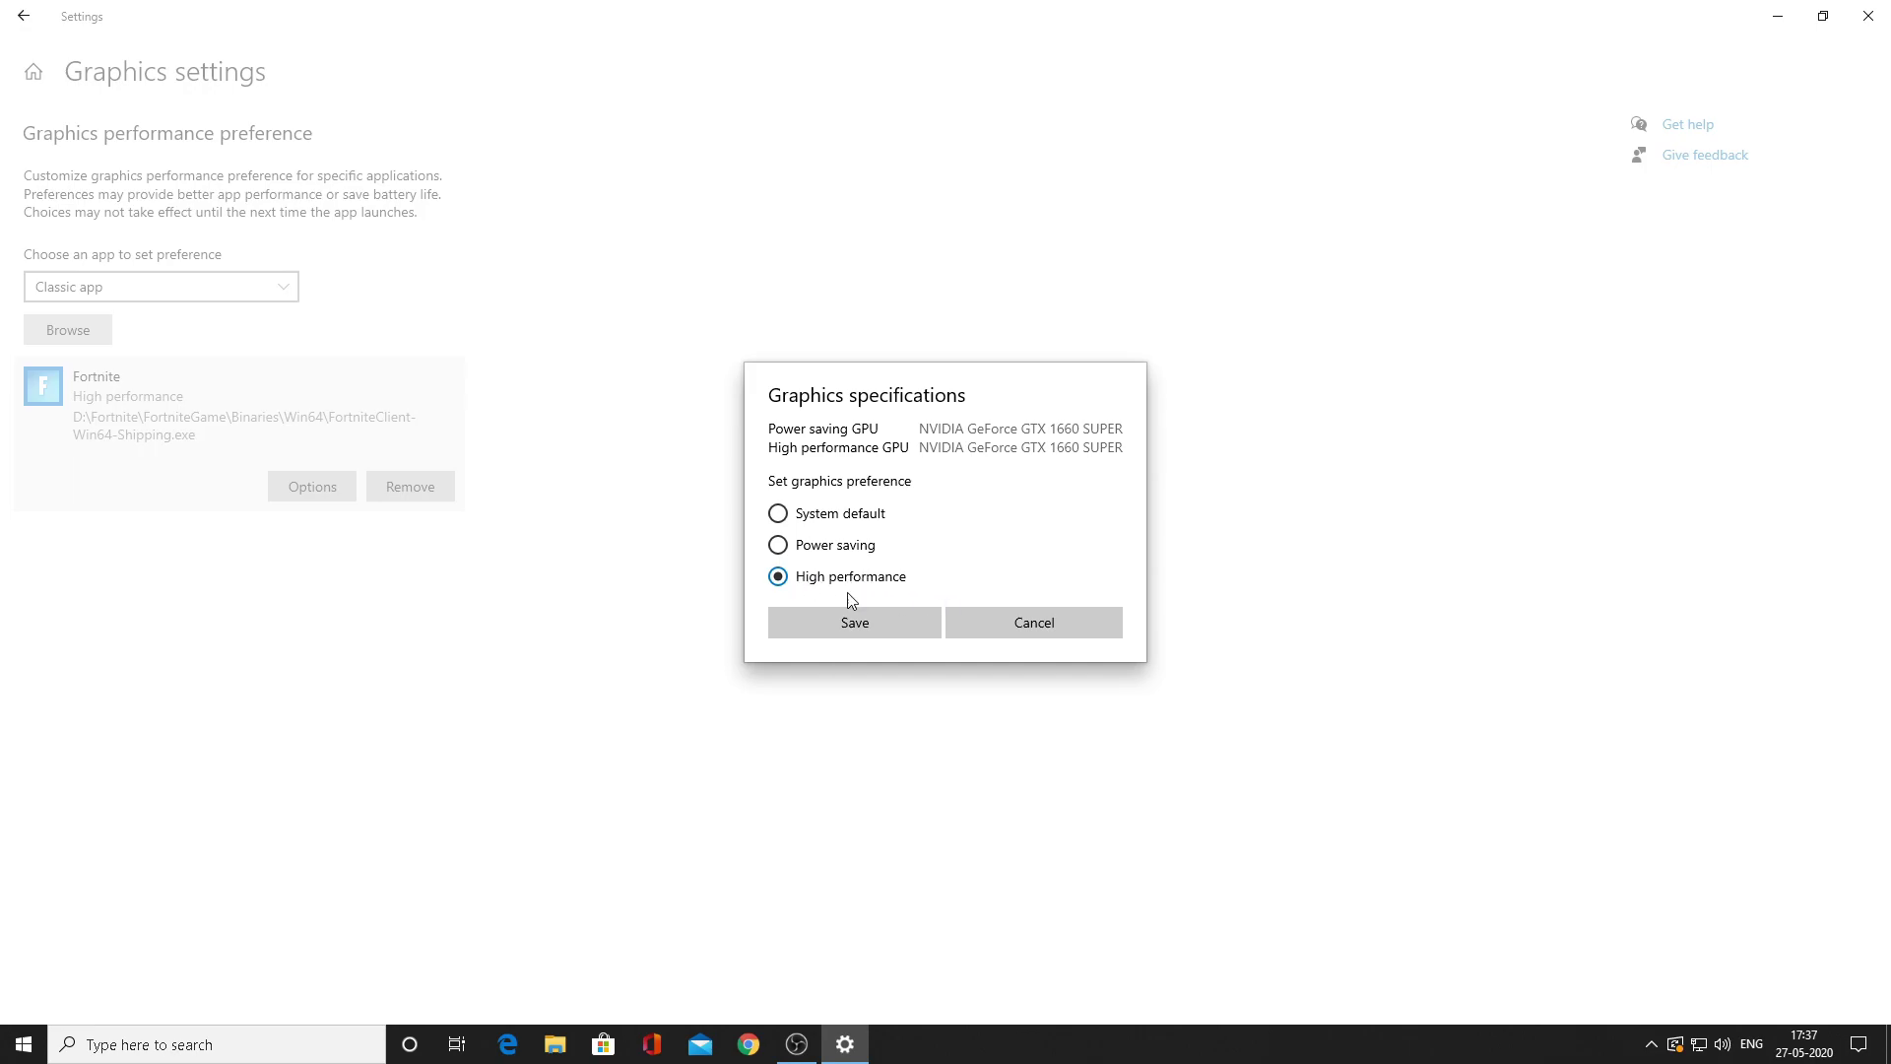
pyautogui.click(842, 628)
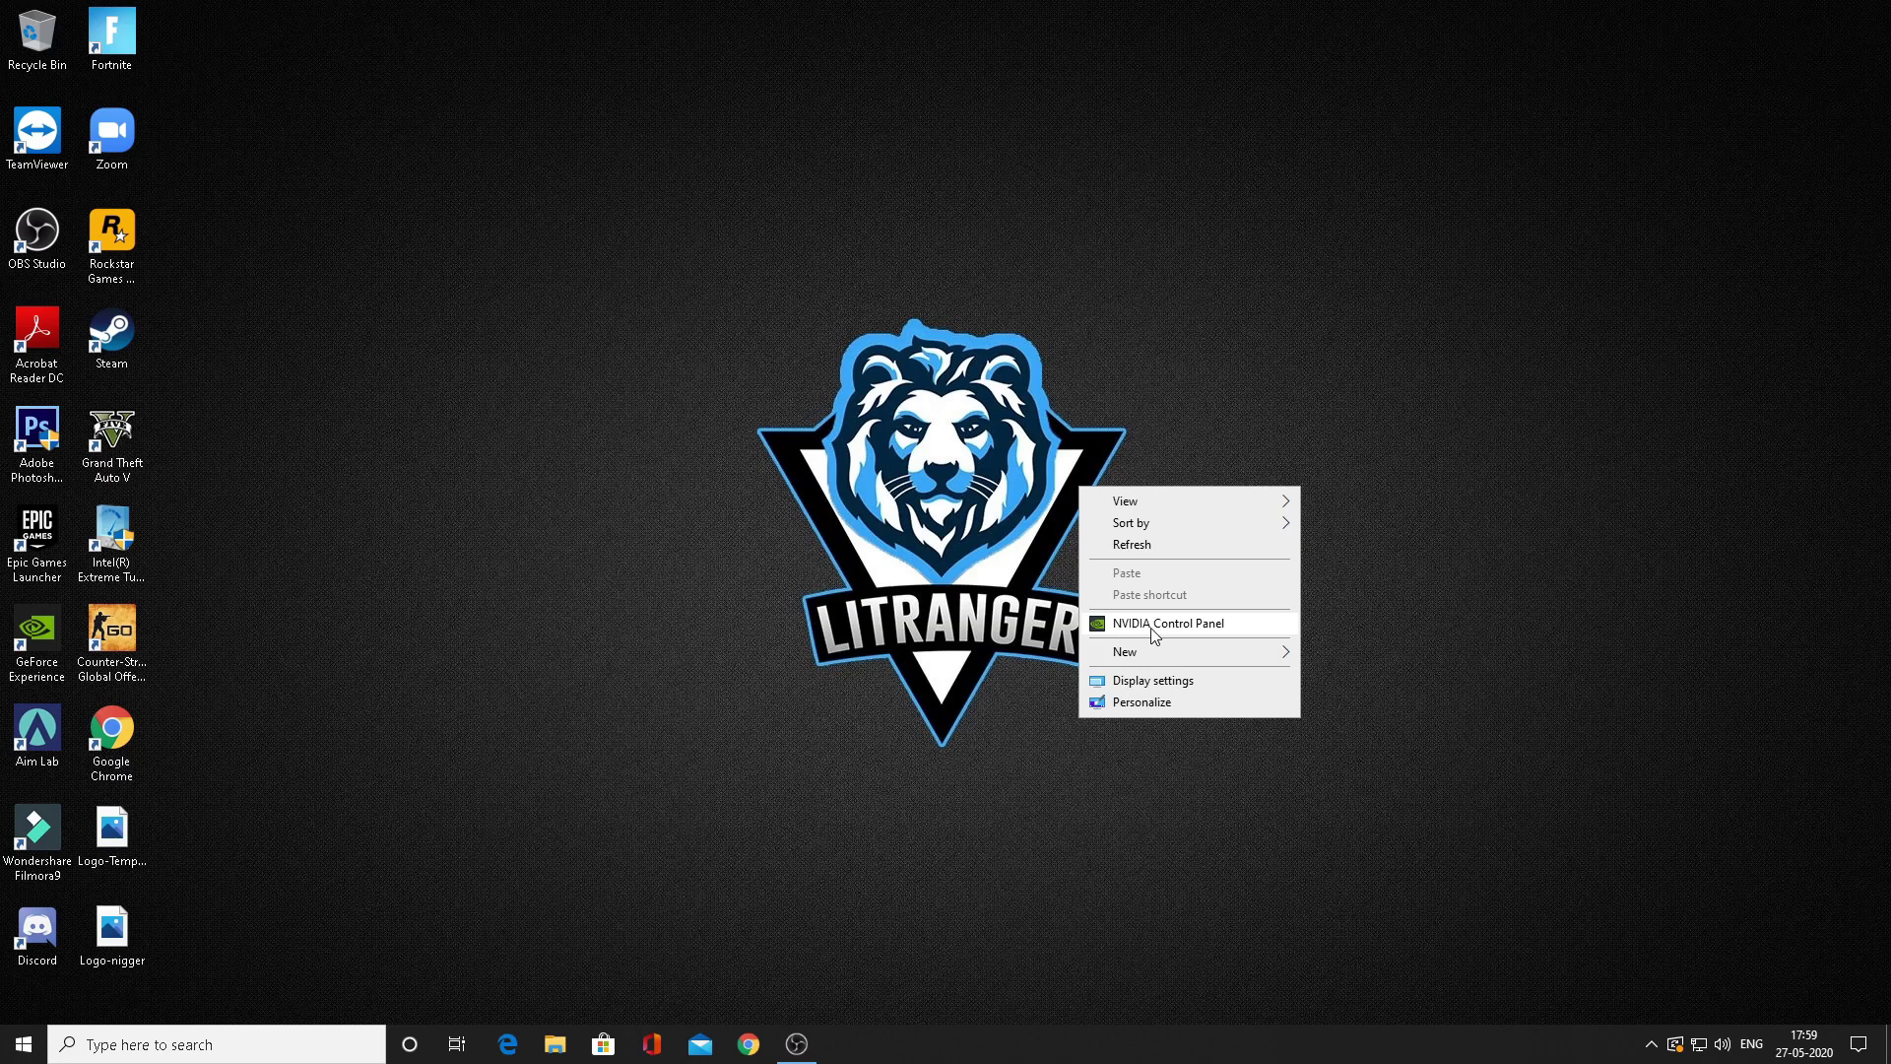
# - In NVIDIA Control Panel, set the image settings to use the custom preference emphasizing Performance and apply the change
pyautogui.click(1152, 626)
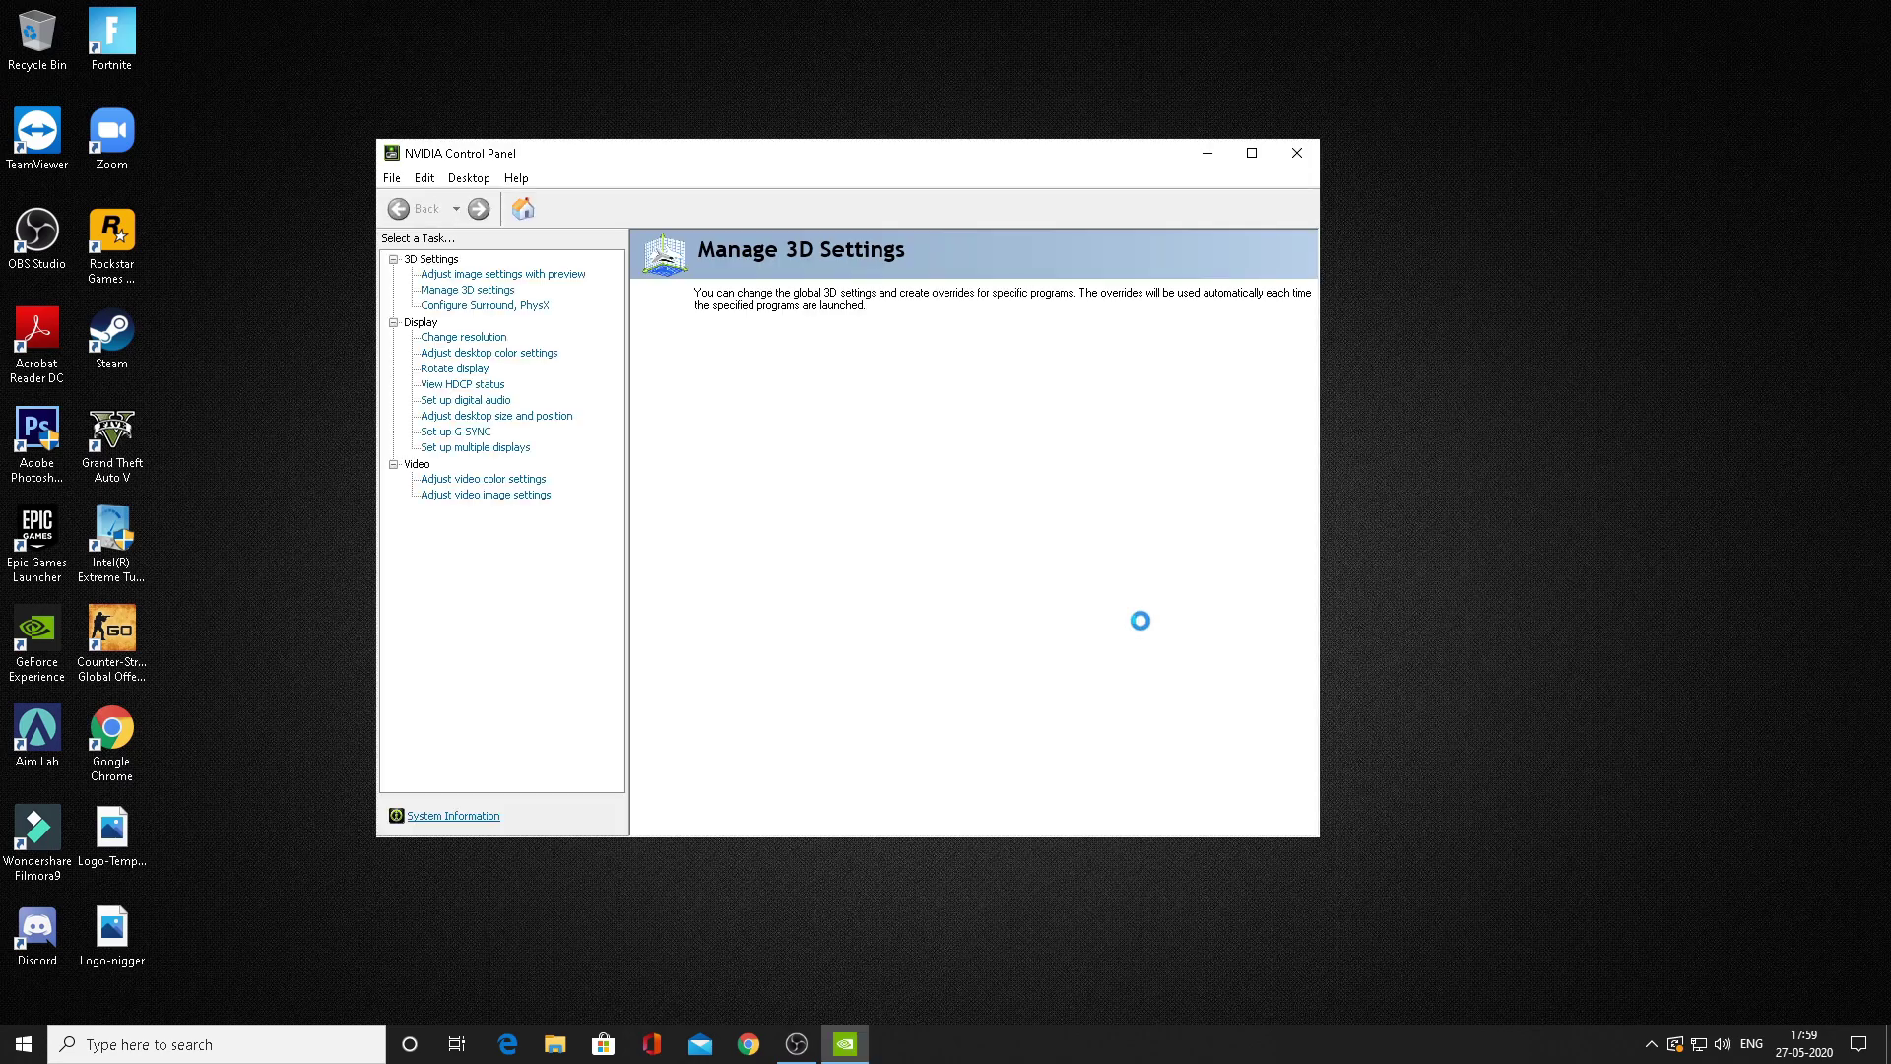
pyautogui.click(532, 278)
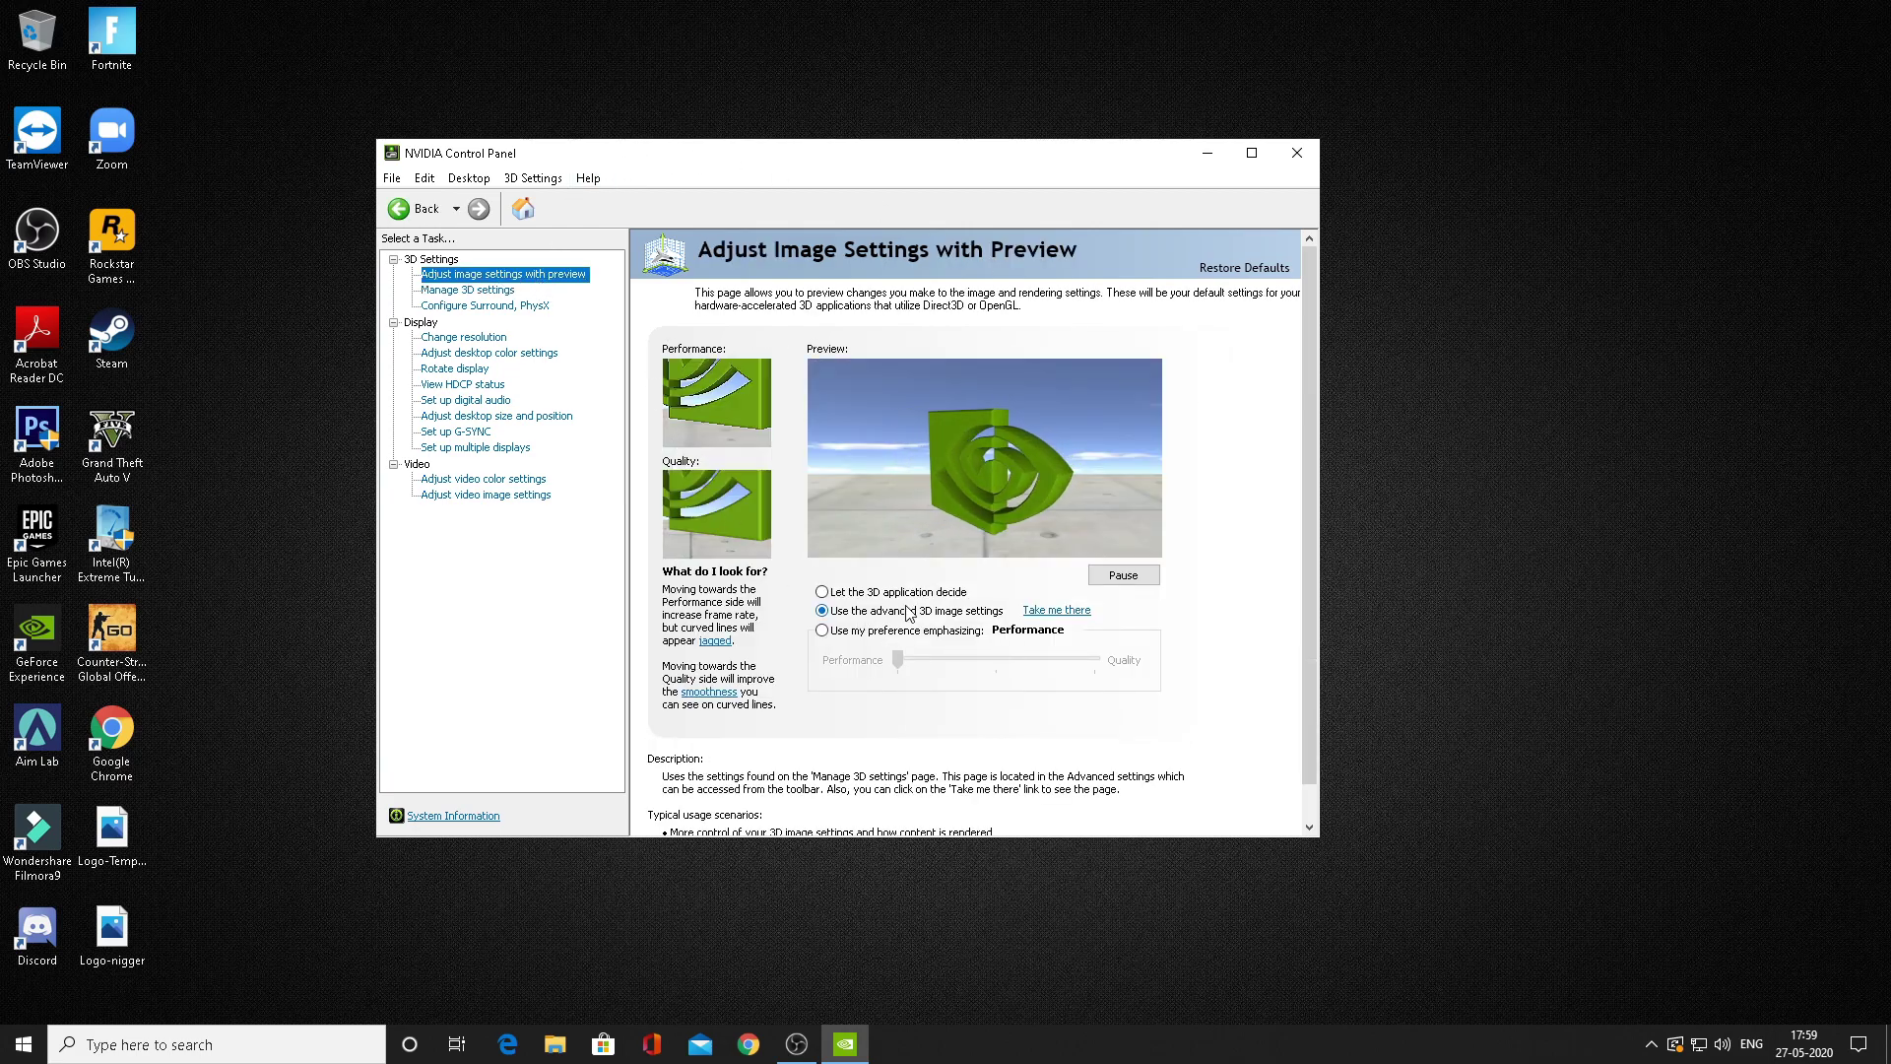
pyautogui.click(945, 631)
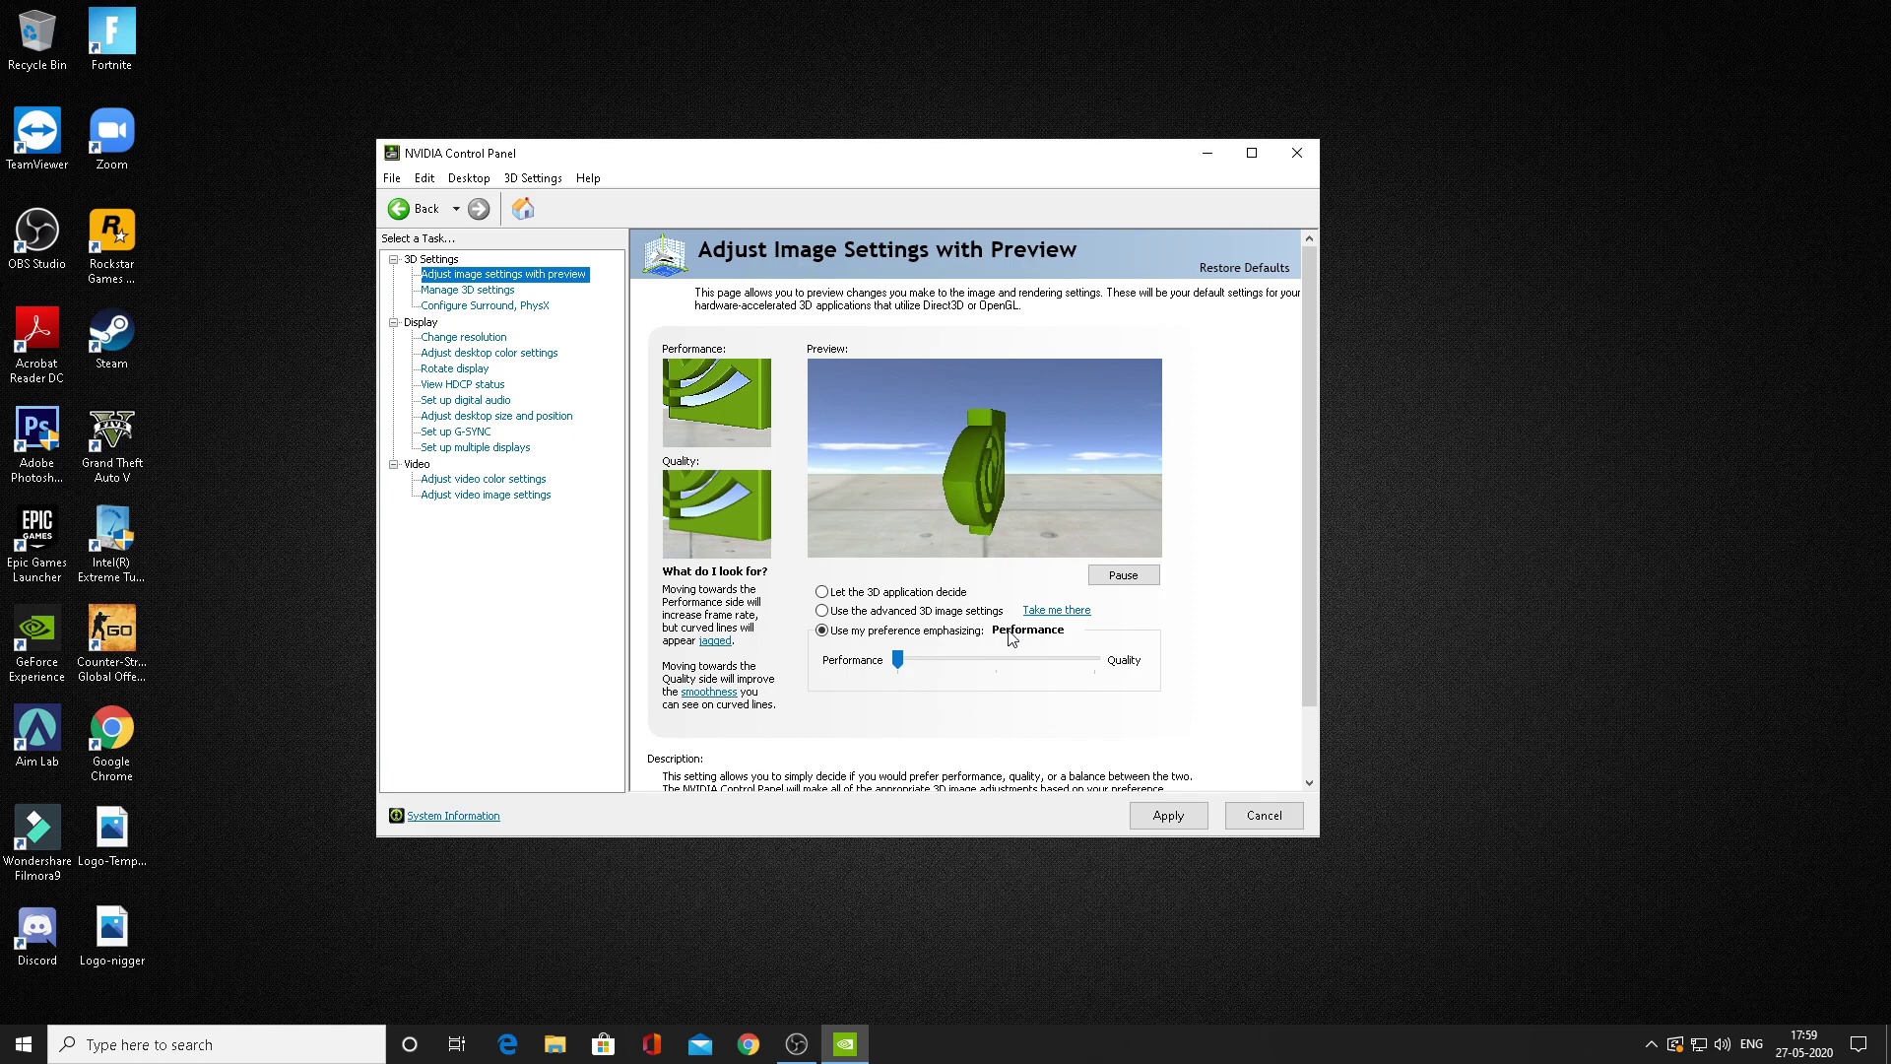
pyautogui.moveTo(902, 654)
pyautogui.mouseDown()
pyautogui.moveTo(994, 654)
pyautogui.moveTo(865, 654)
pyautogui.mouseUp()
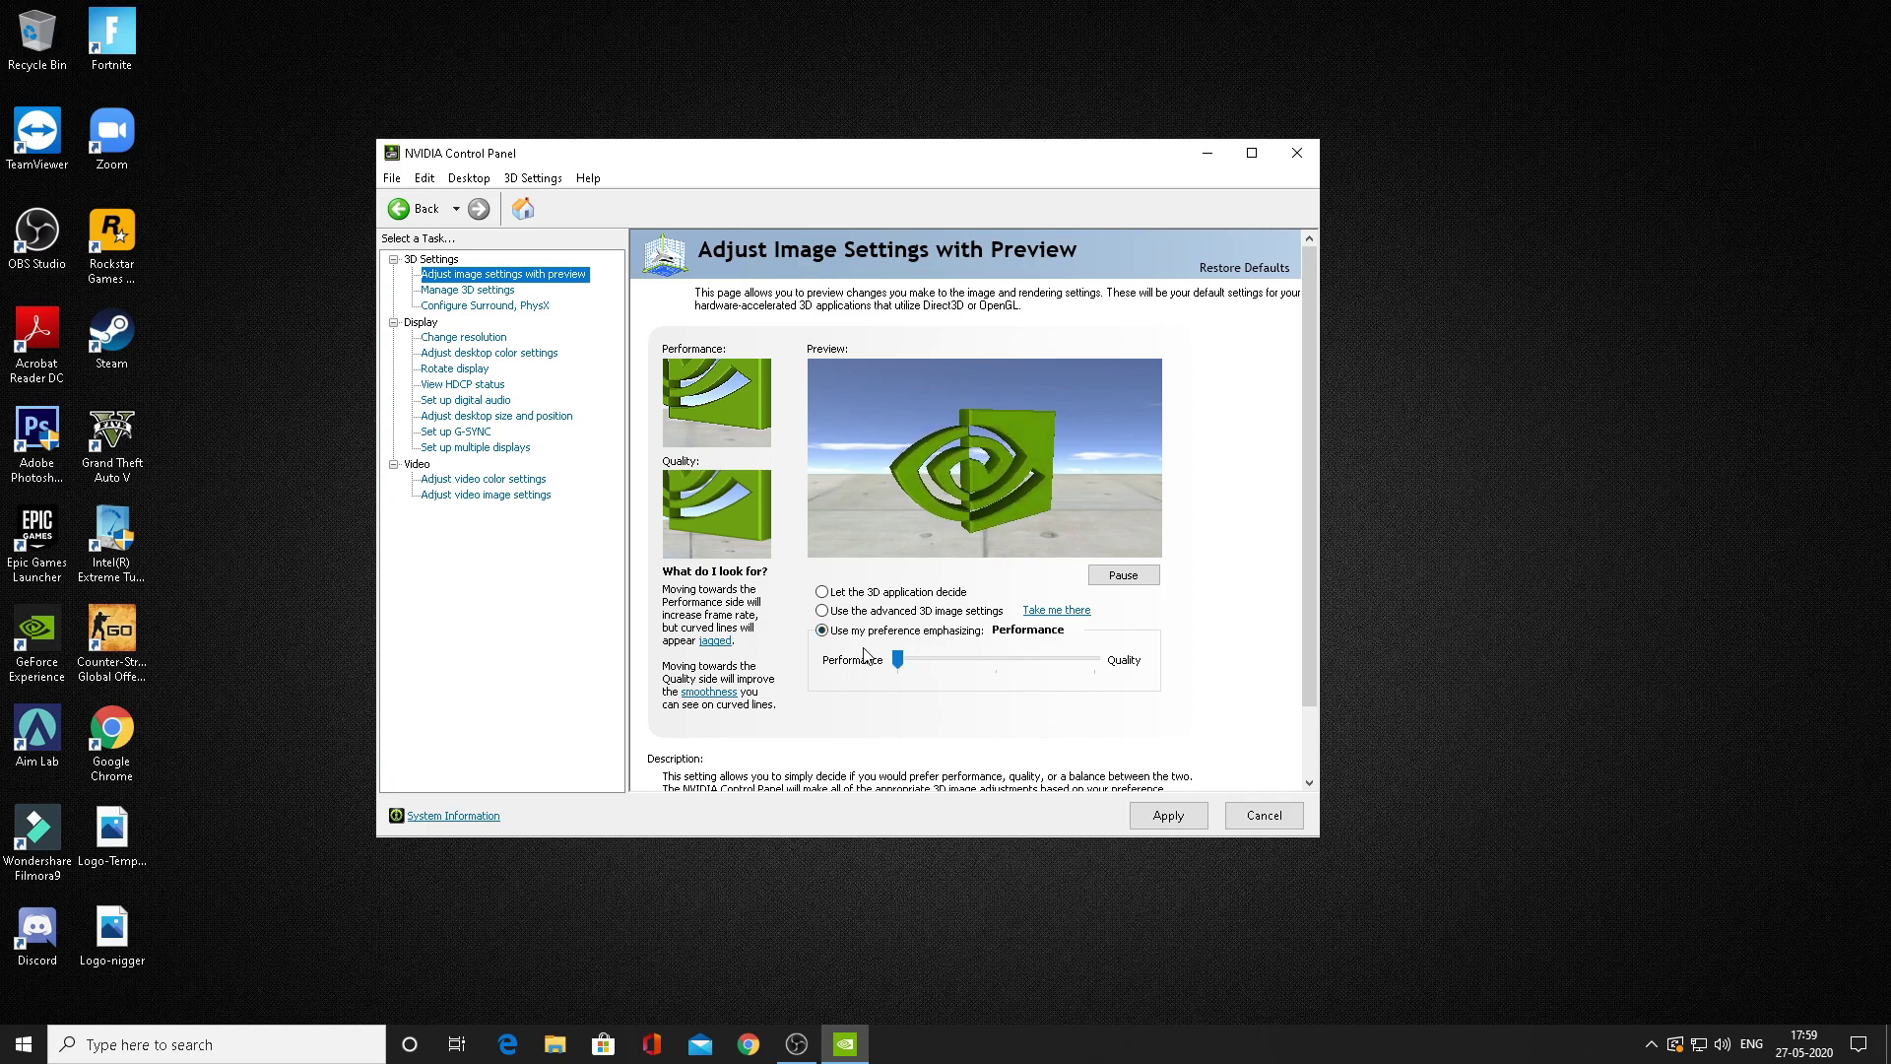
pyautogui.click(1147, 830)
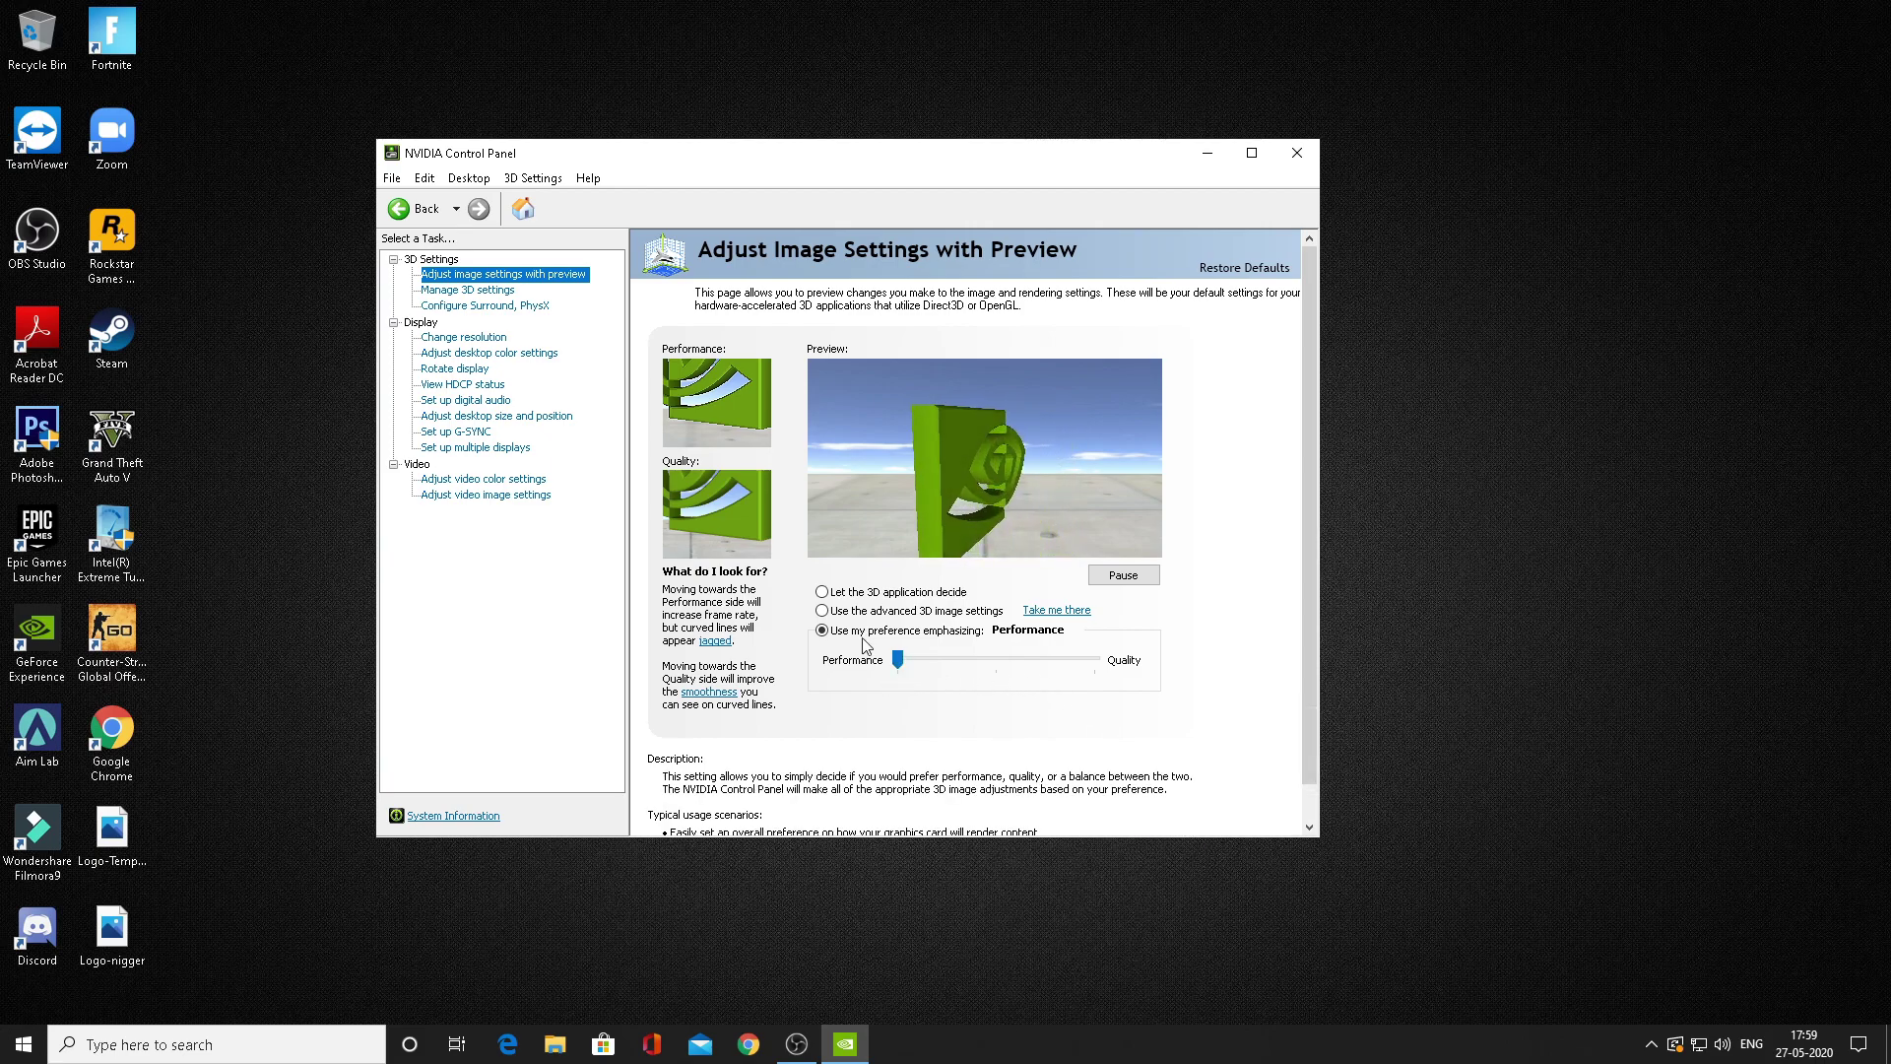
# - Open the global 3D settings and check the Image Sharpening options, leaving sharpening off and GPU scaling disabled
pyautogui.click(481, 292)
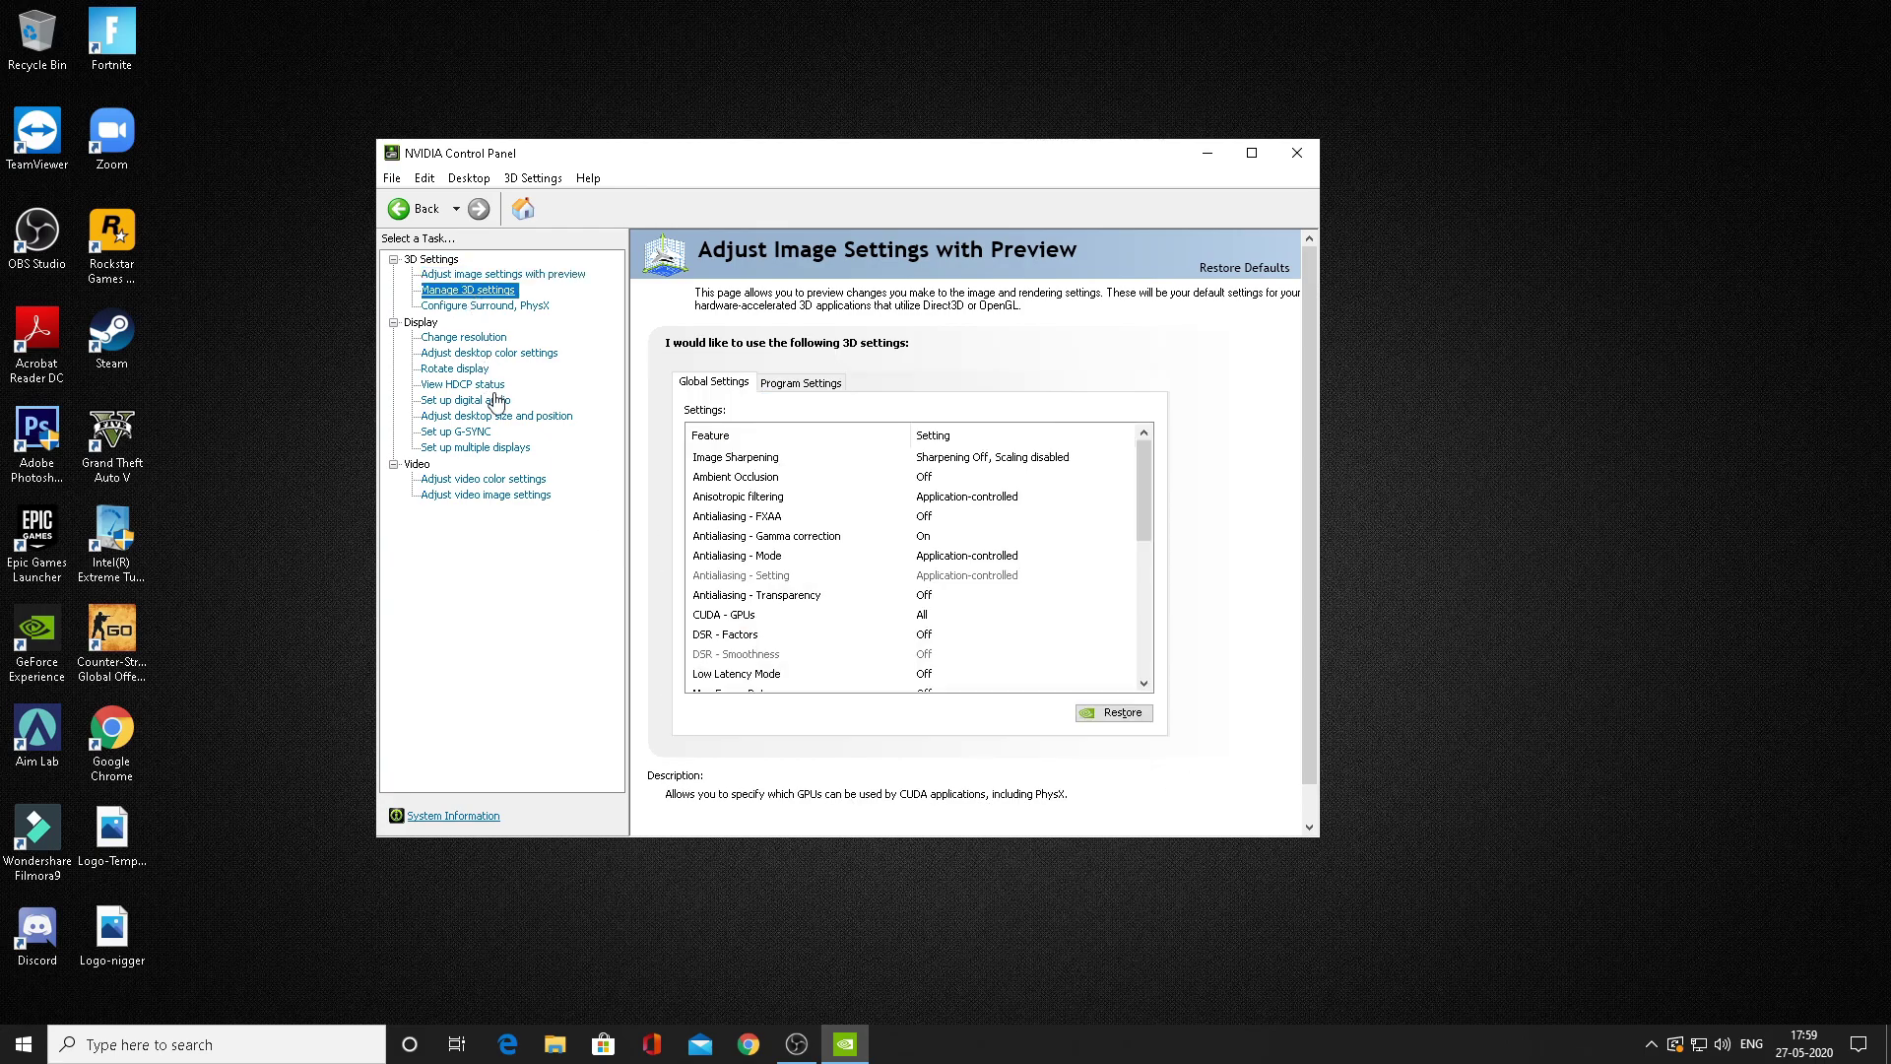
pyautogui.click(990, 461)
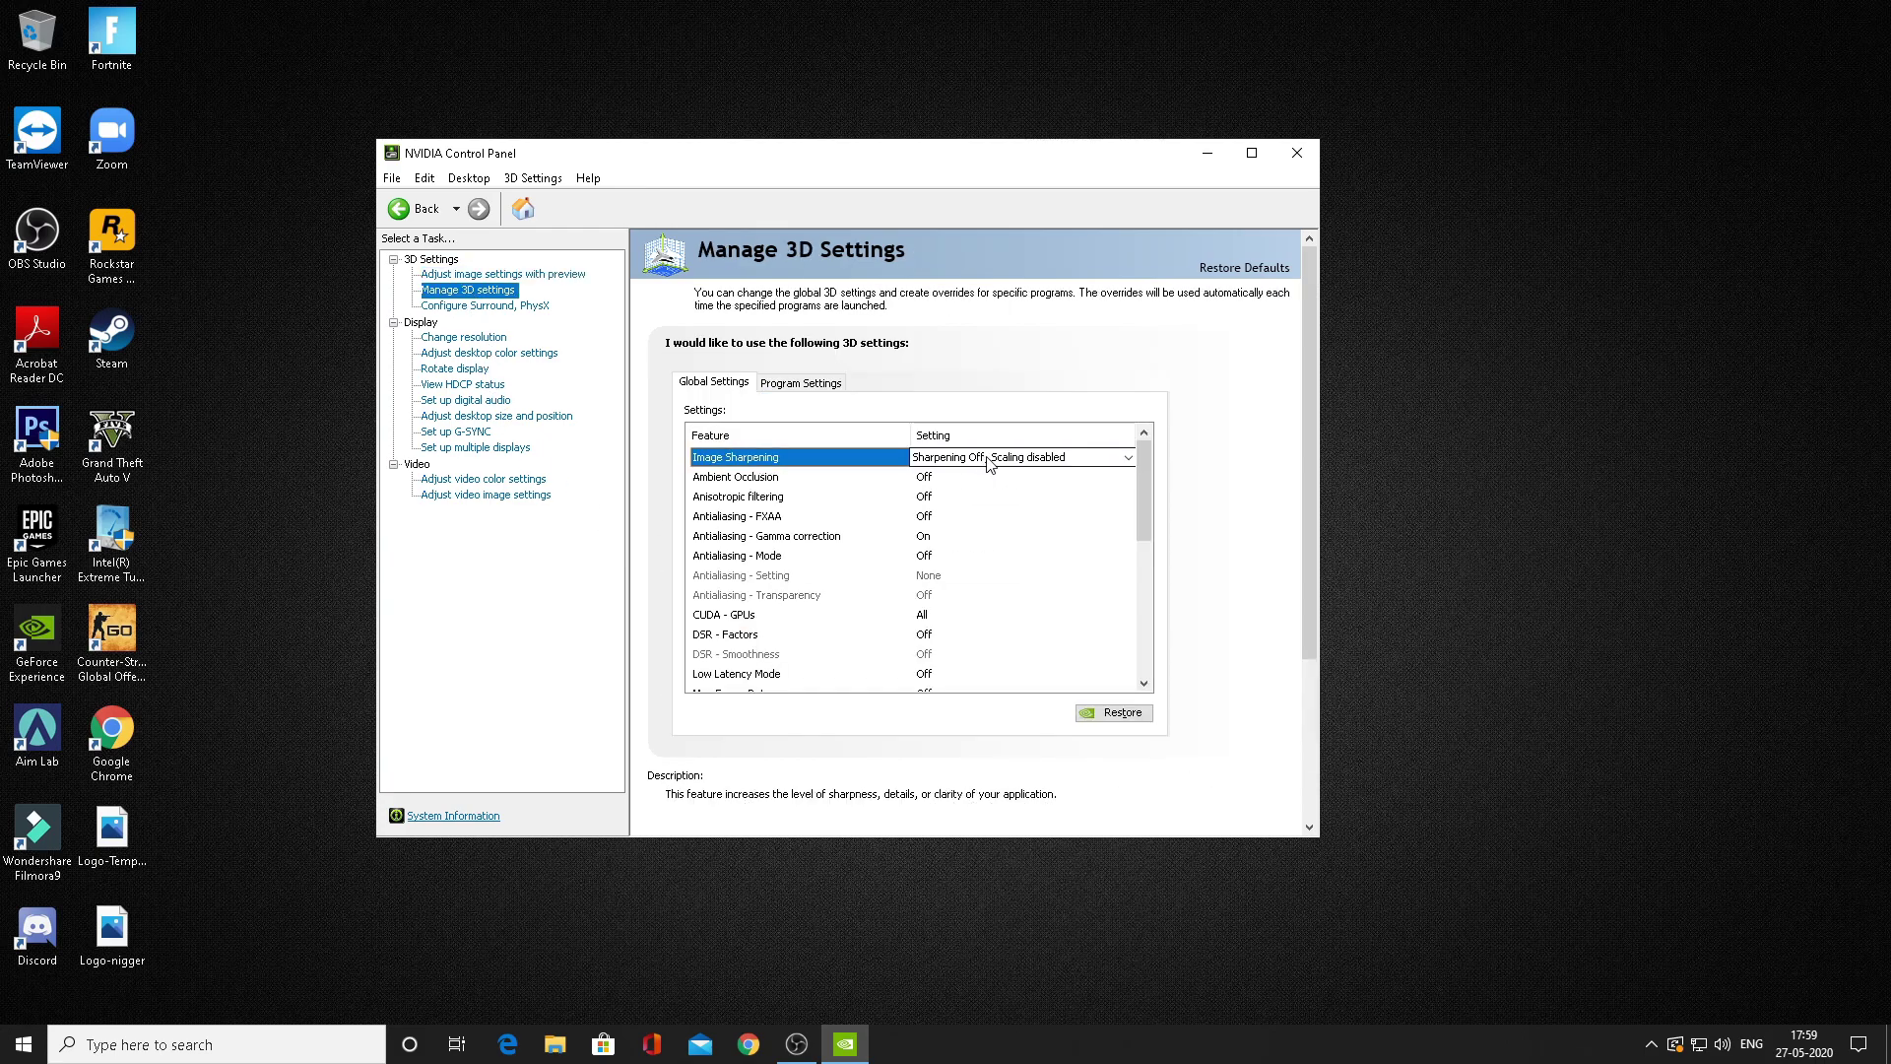
pyautogui.click(970, 459)
pyautogui.click(1106, 459)
pyautogui.click(1106, 459)
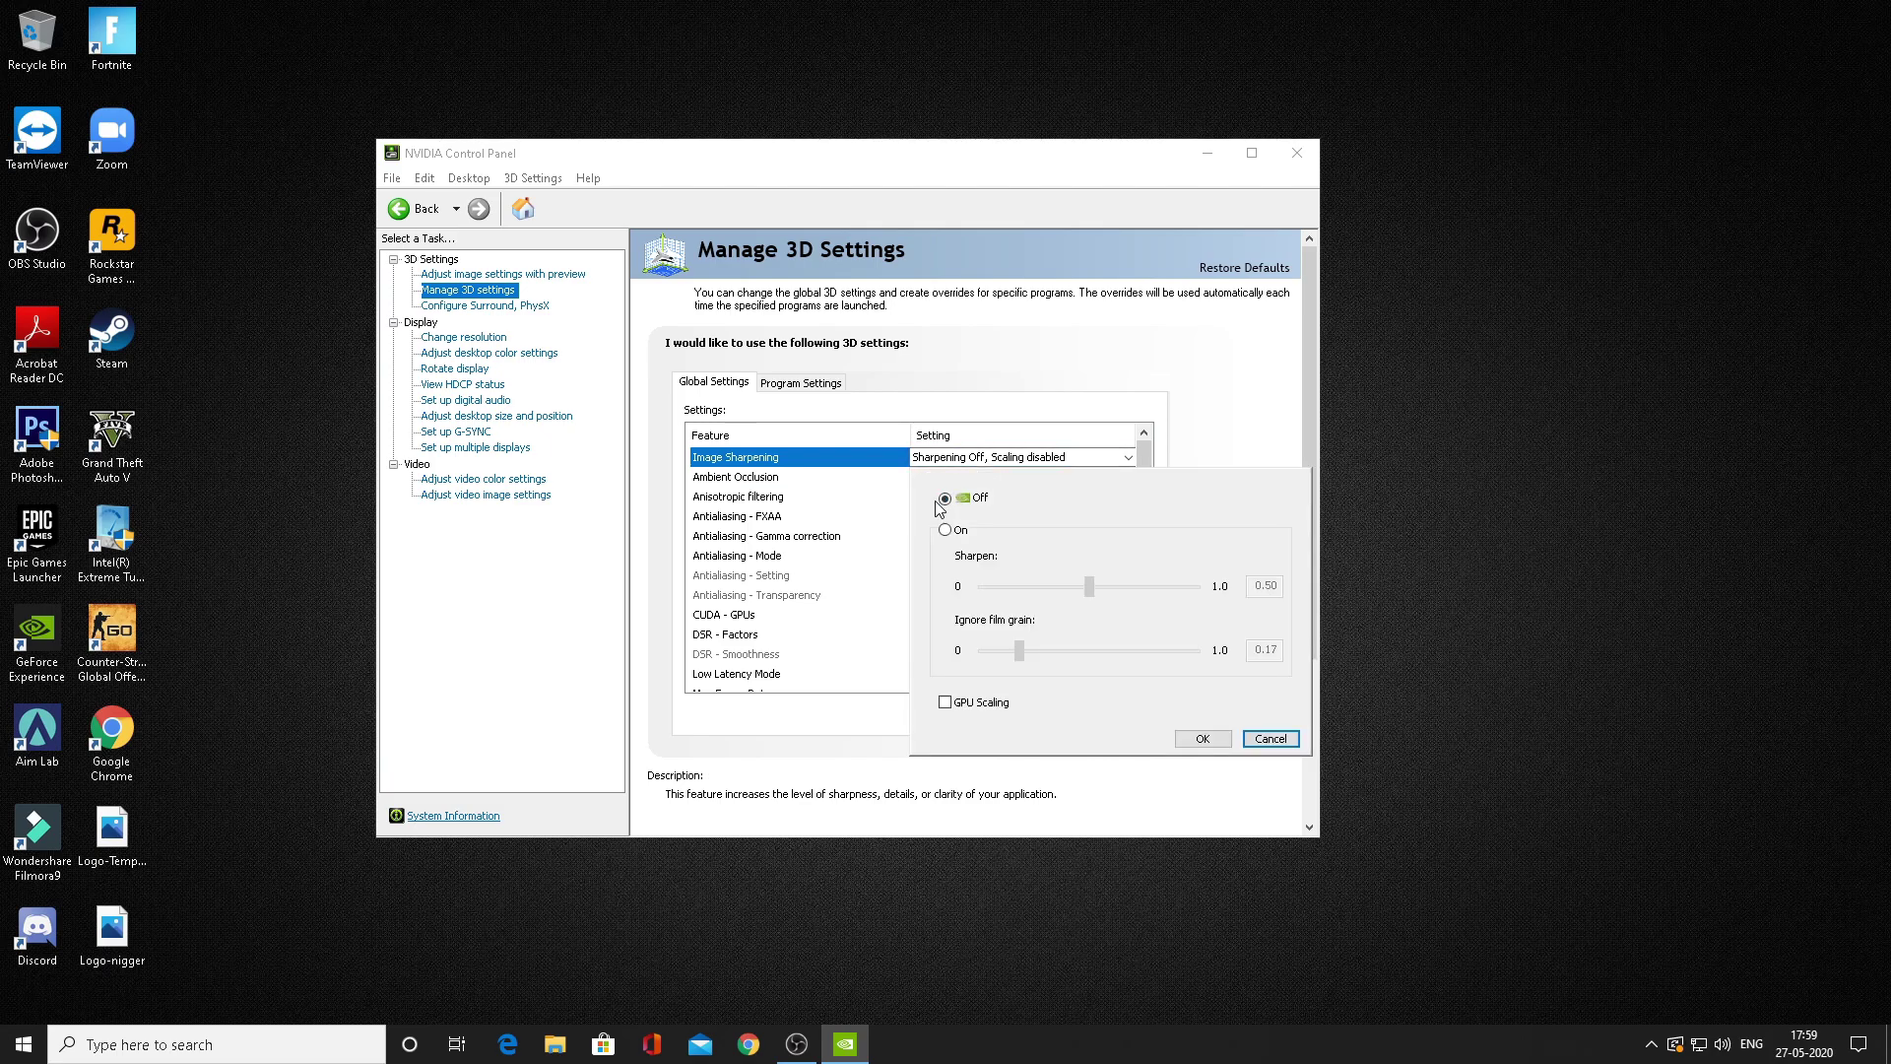
pyautogui.click(958, 463)
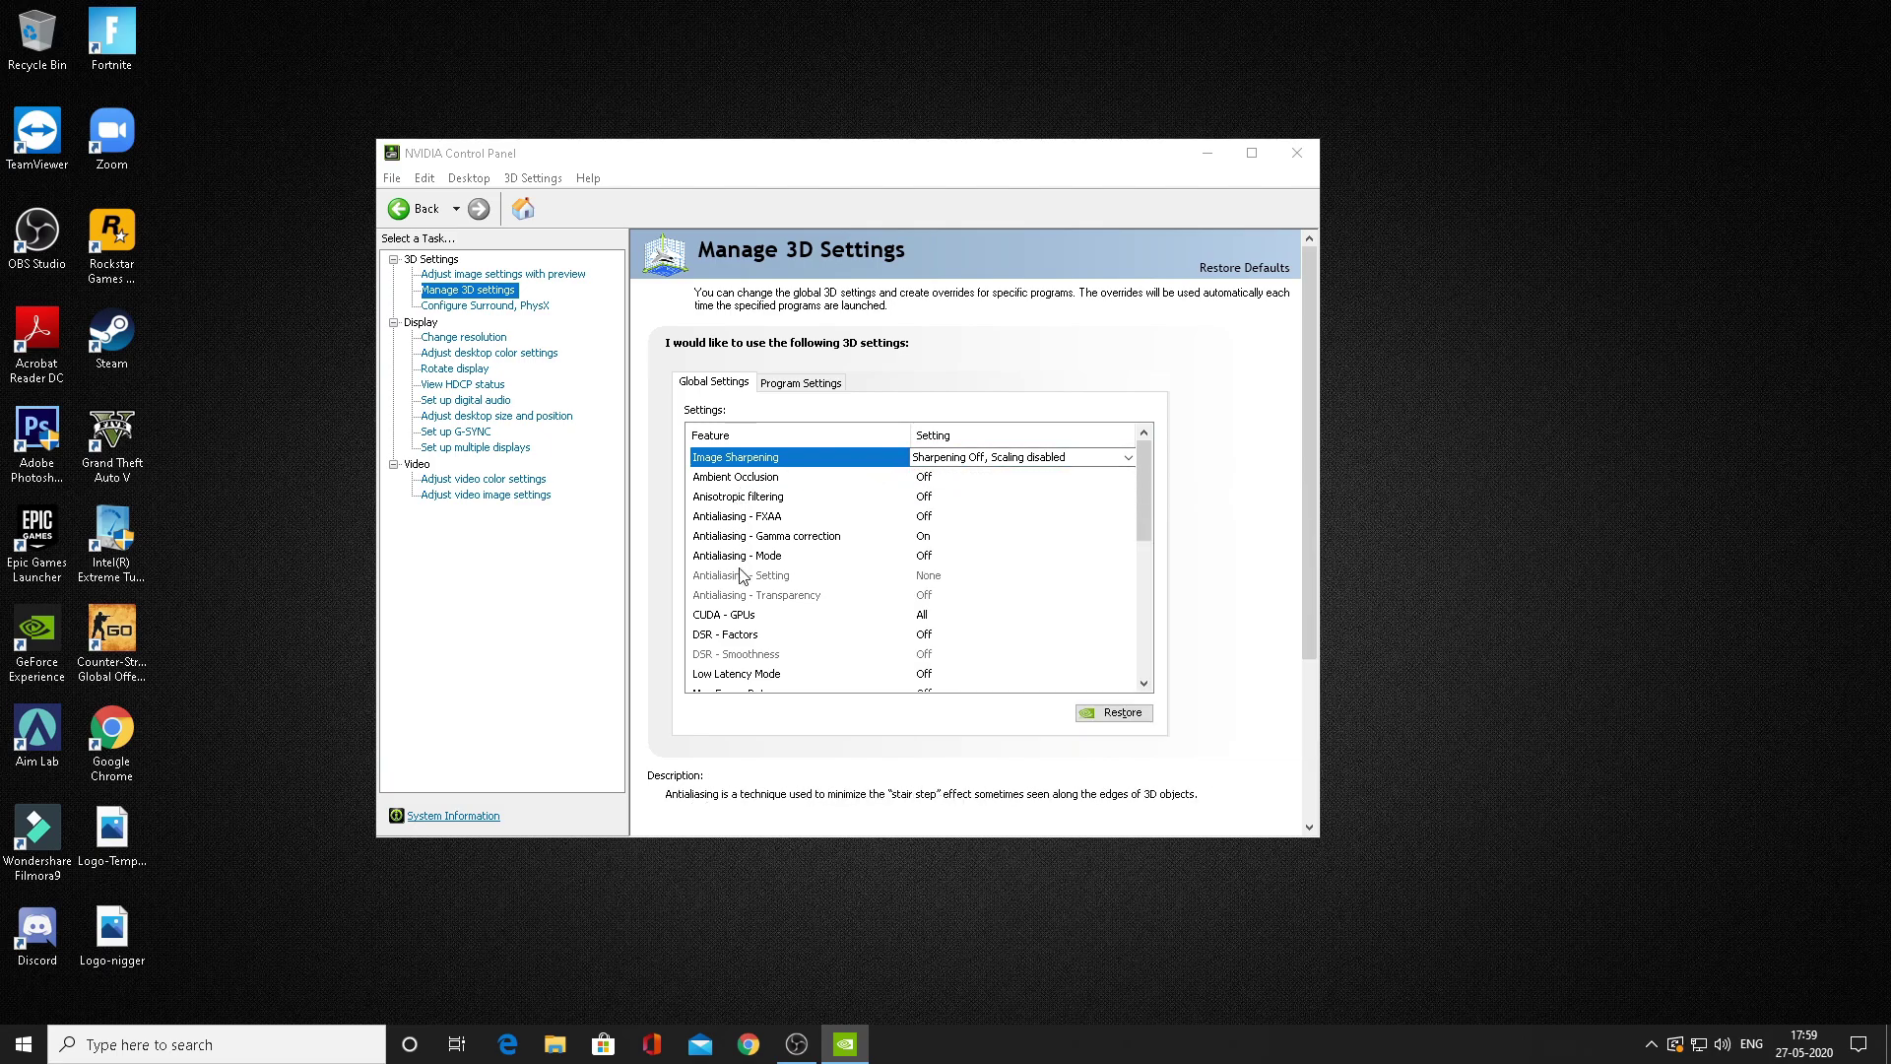
# - Set the GPUs used for CUDA to include the GeForce GTX 1660 SUPER
pyautogui.click(900, 622)
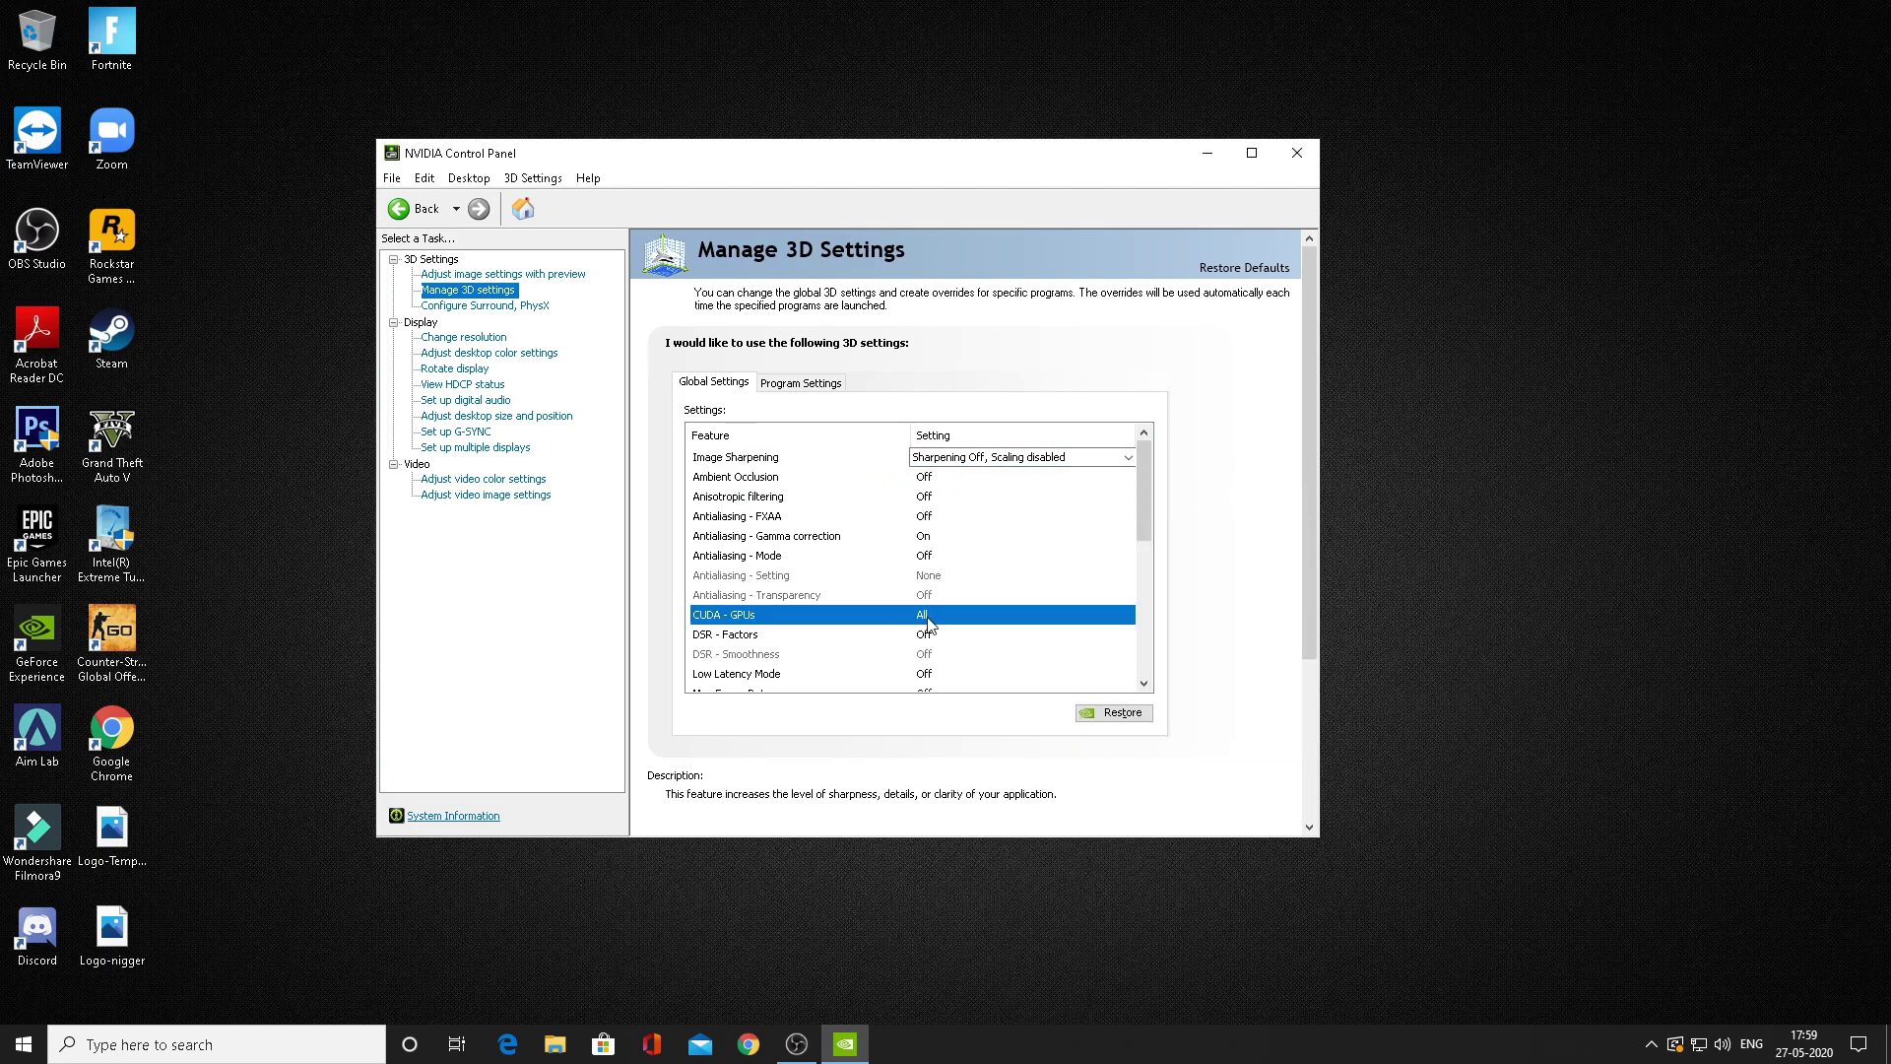
pyautogui.click(929, 624)
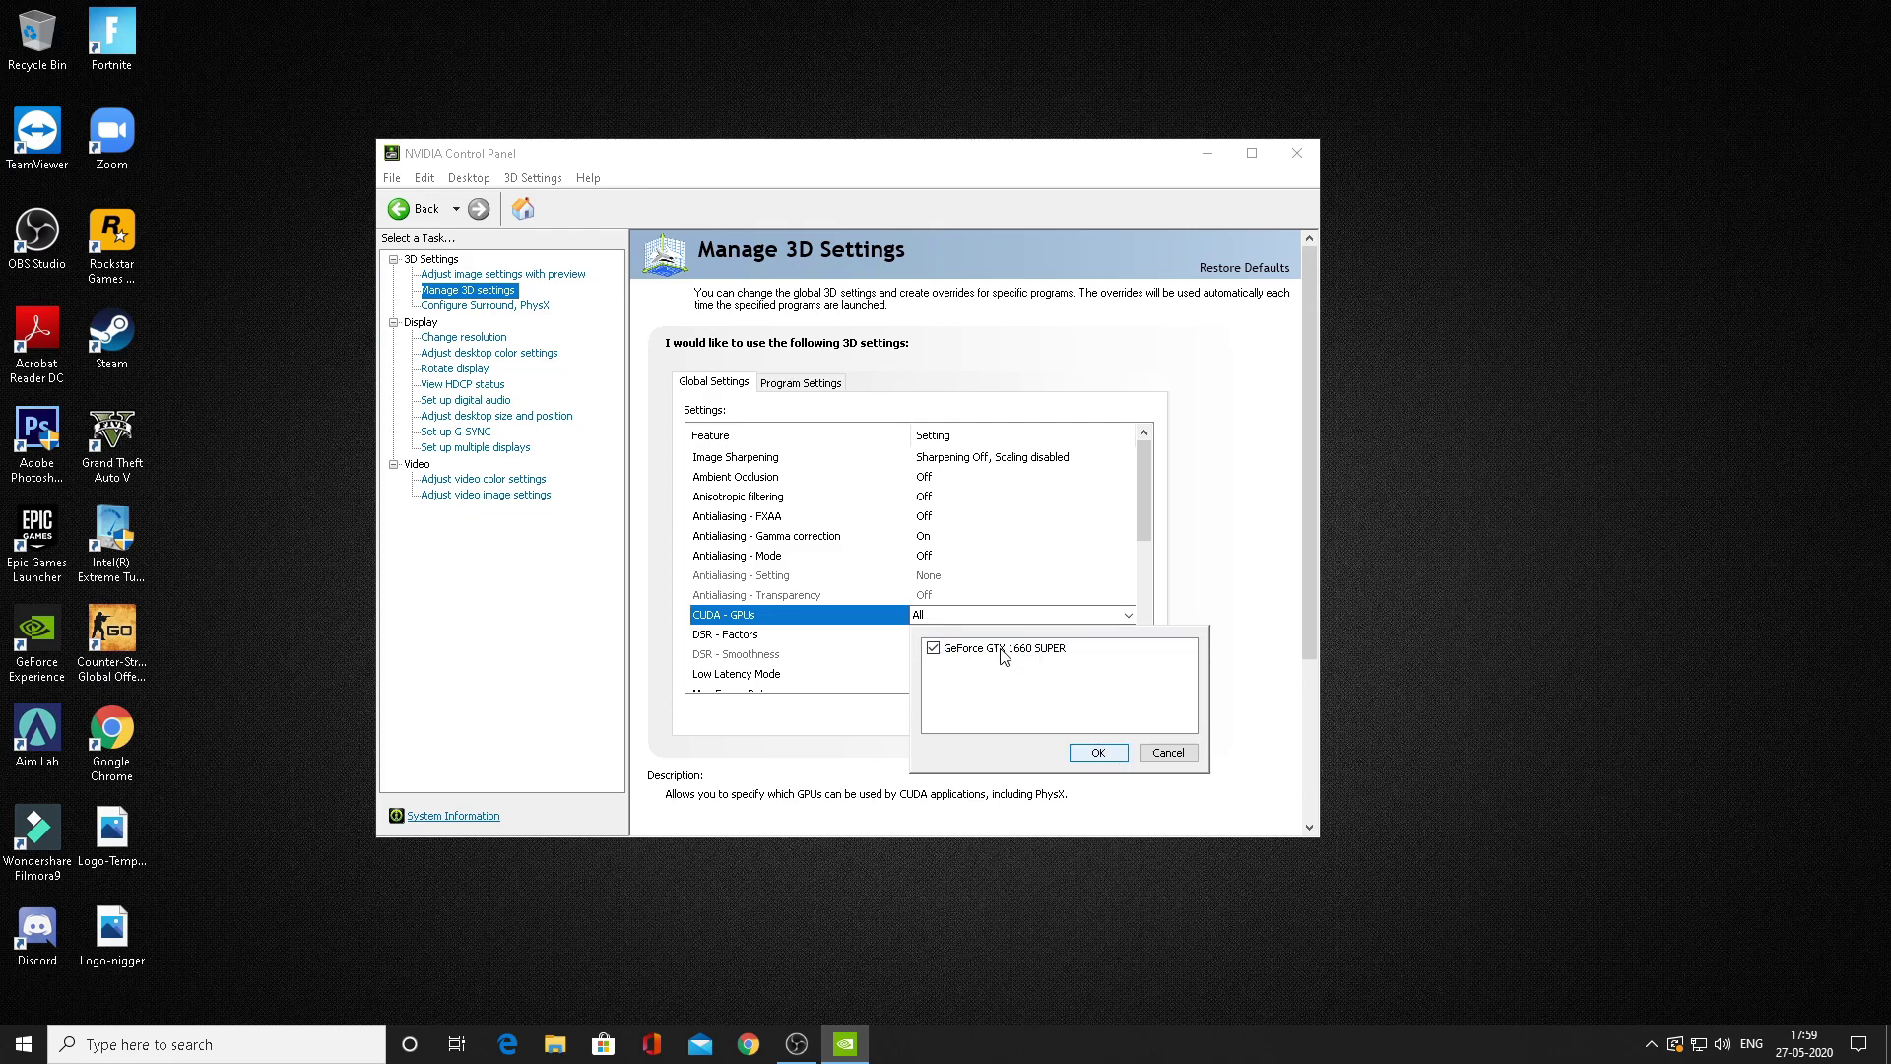
pyautogui.click(1083, 752)
# - Set Low Latency Mode to Ultra in the global 3D settings
pyautogui.scroll(-2, 803, 621)
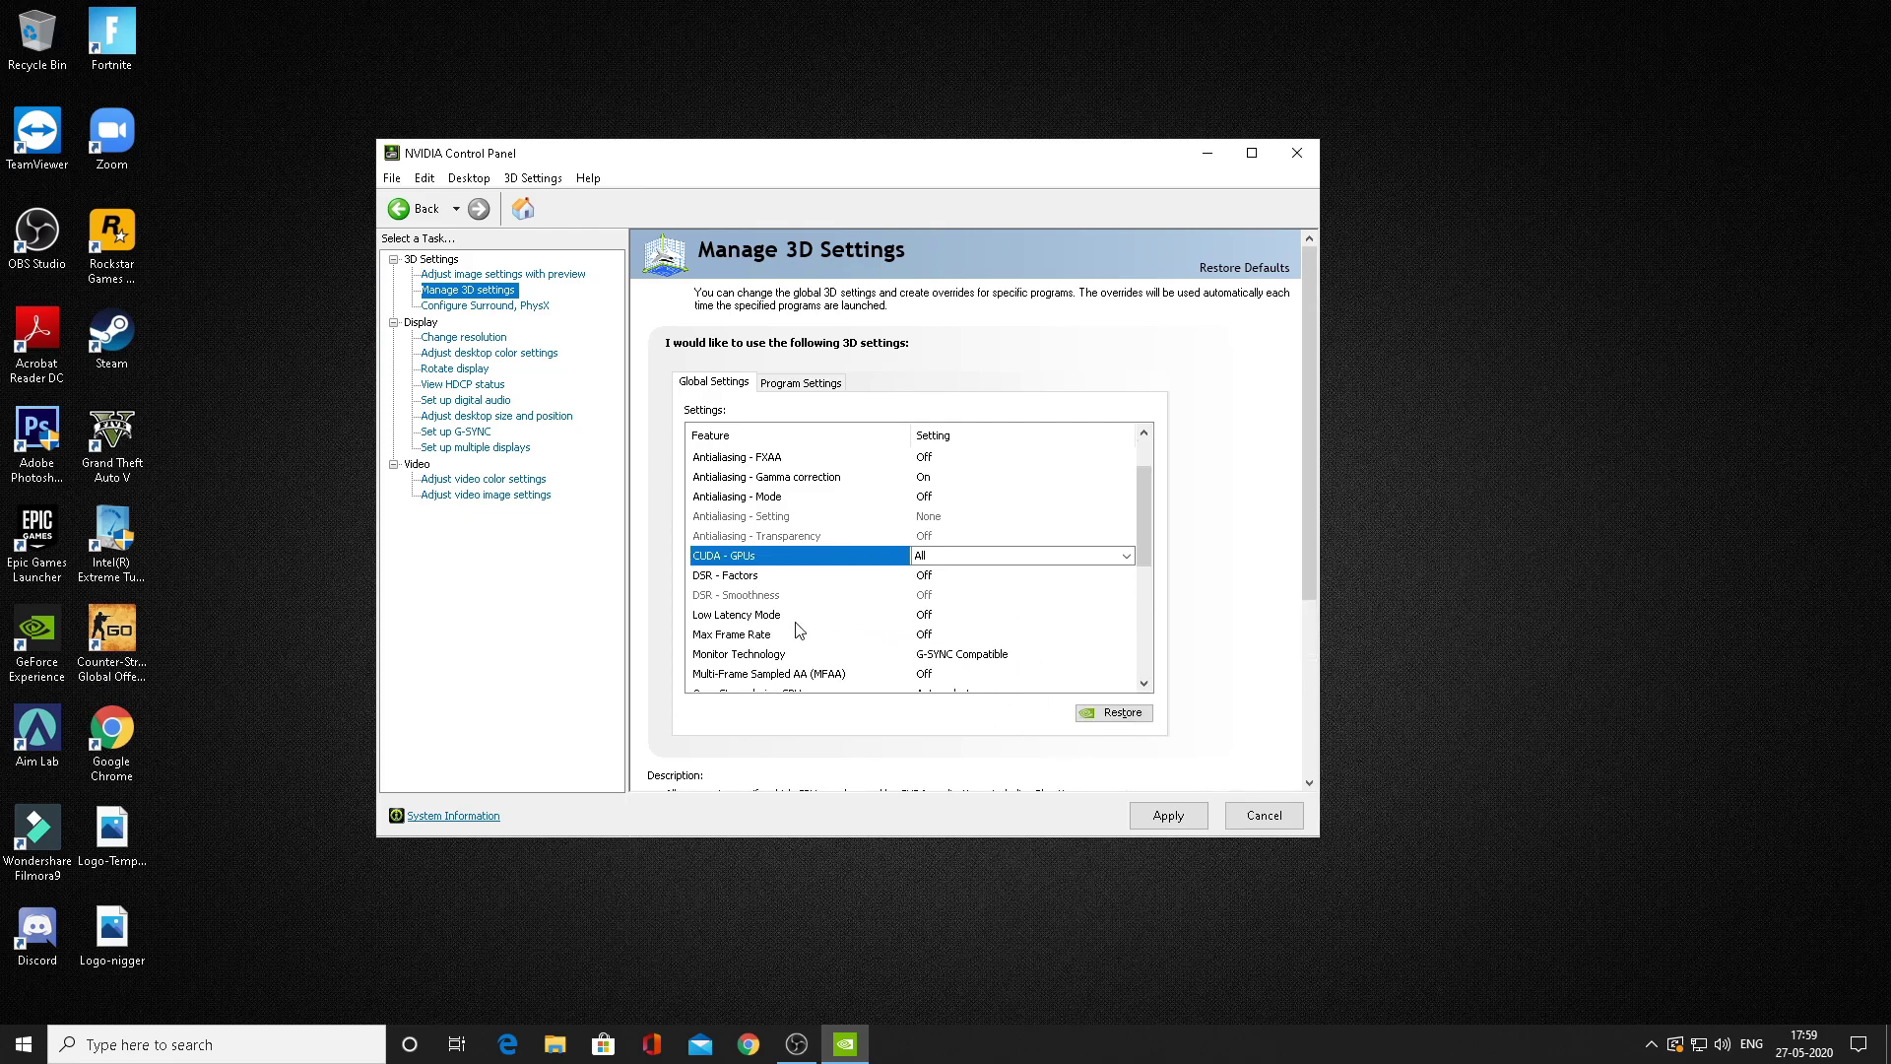
pyautogui.click(747, 559)
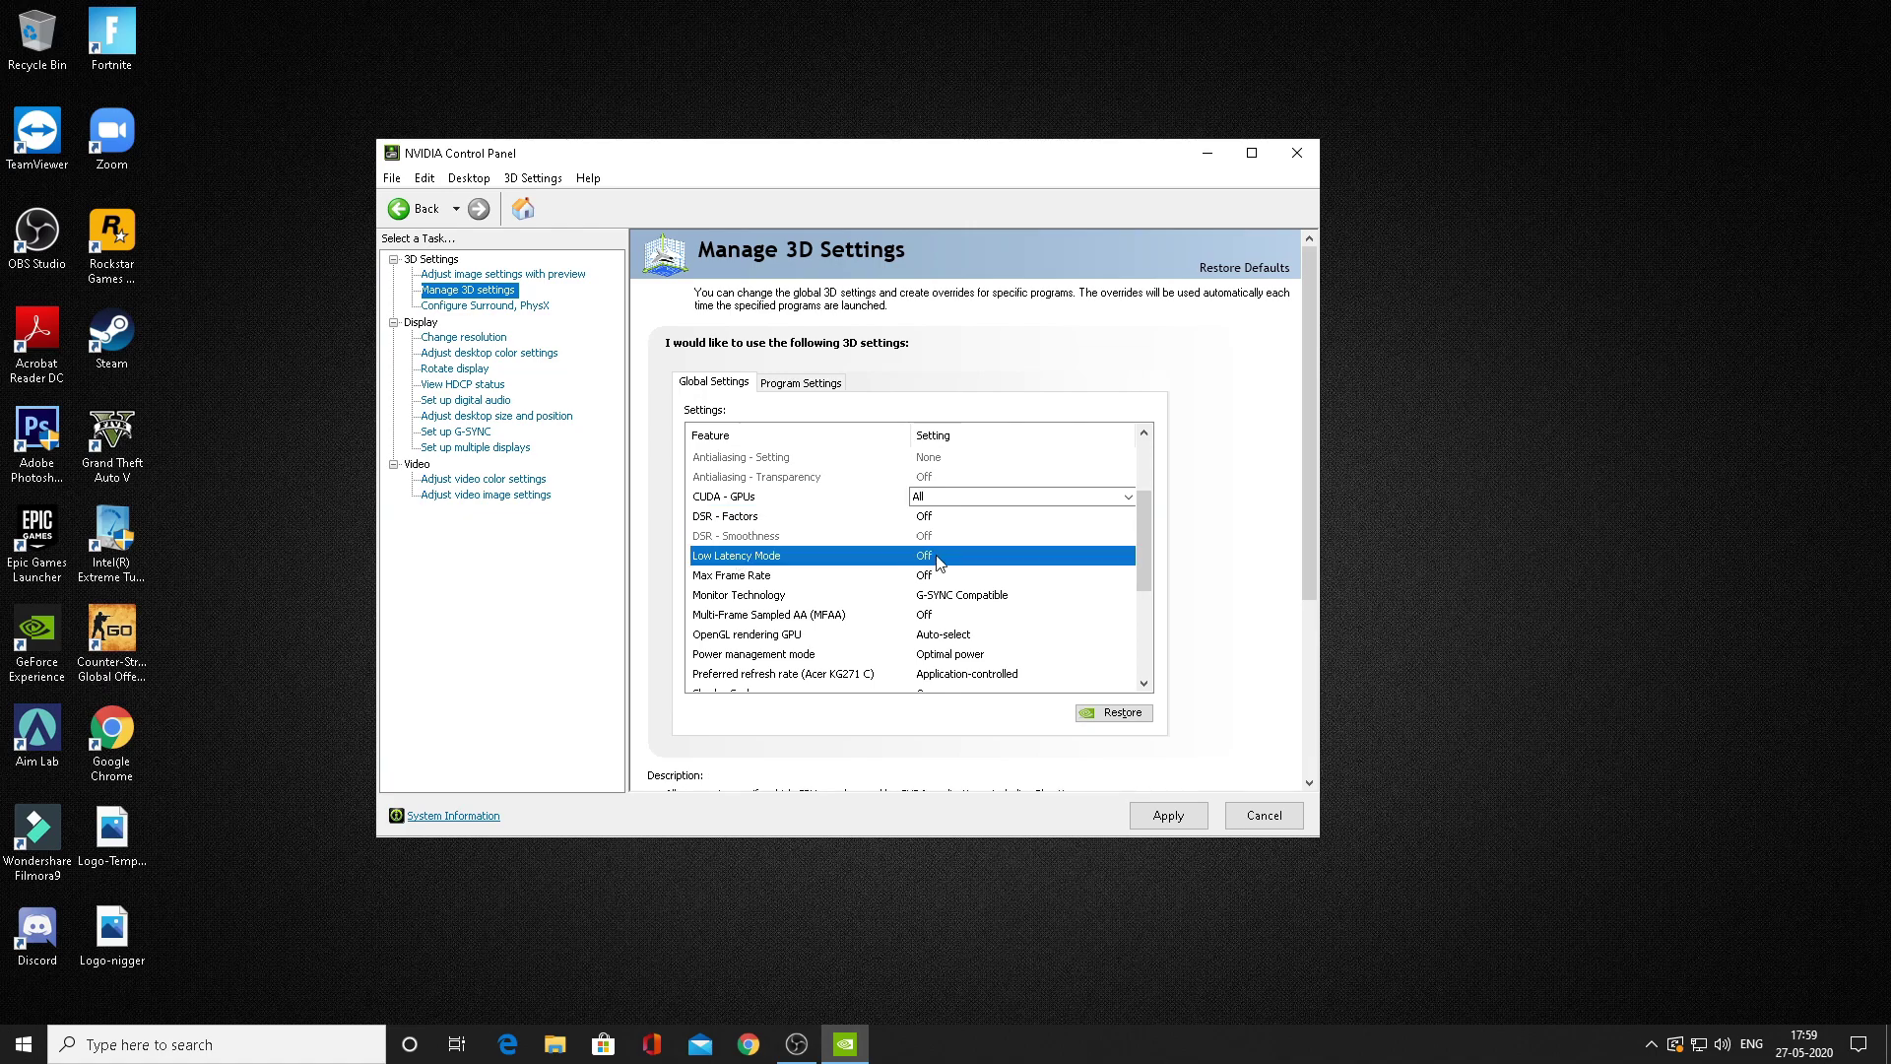
pyautogui.click(929, 557)
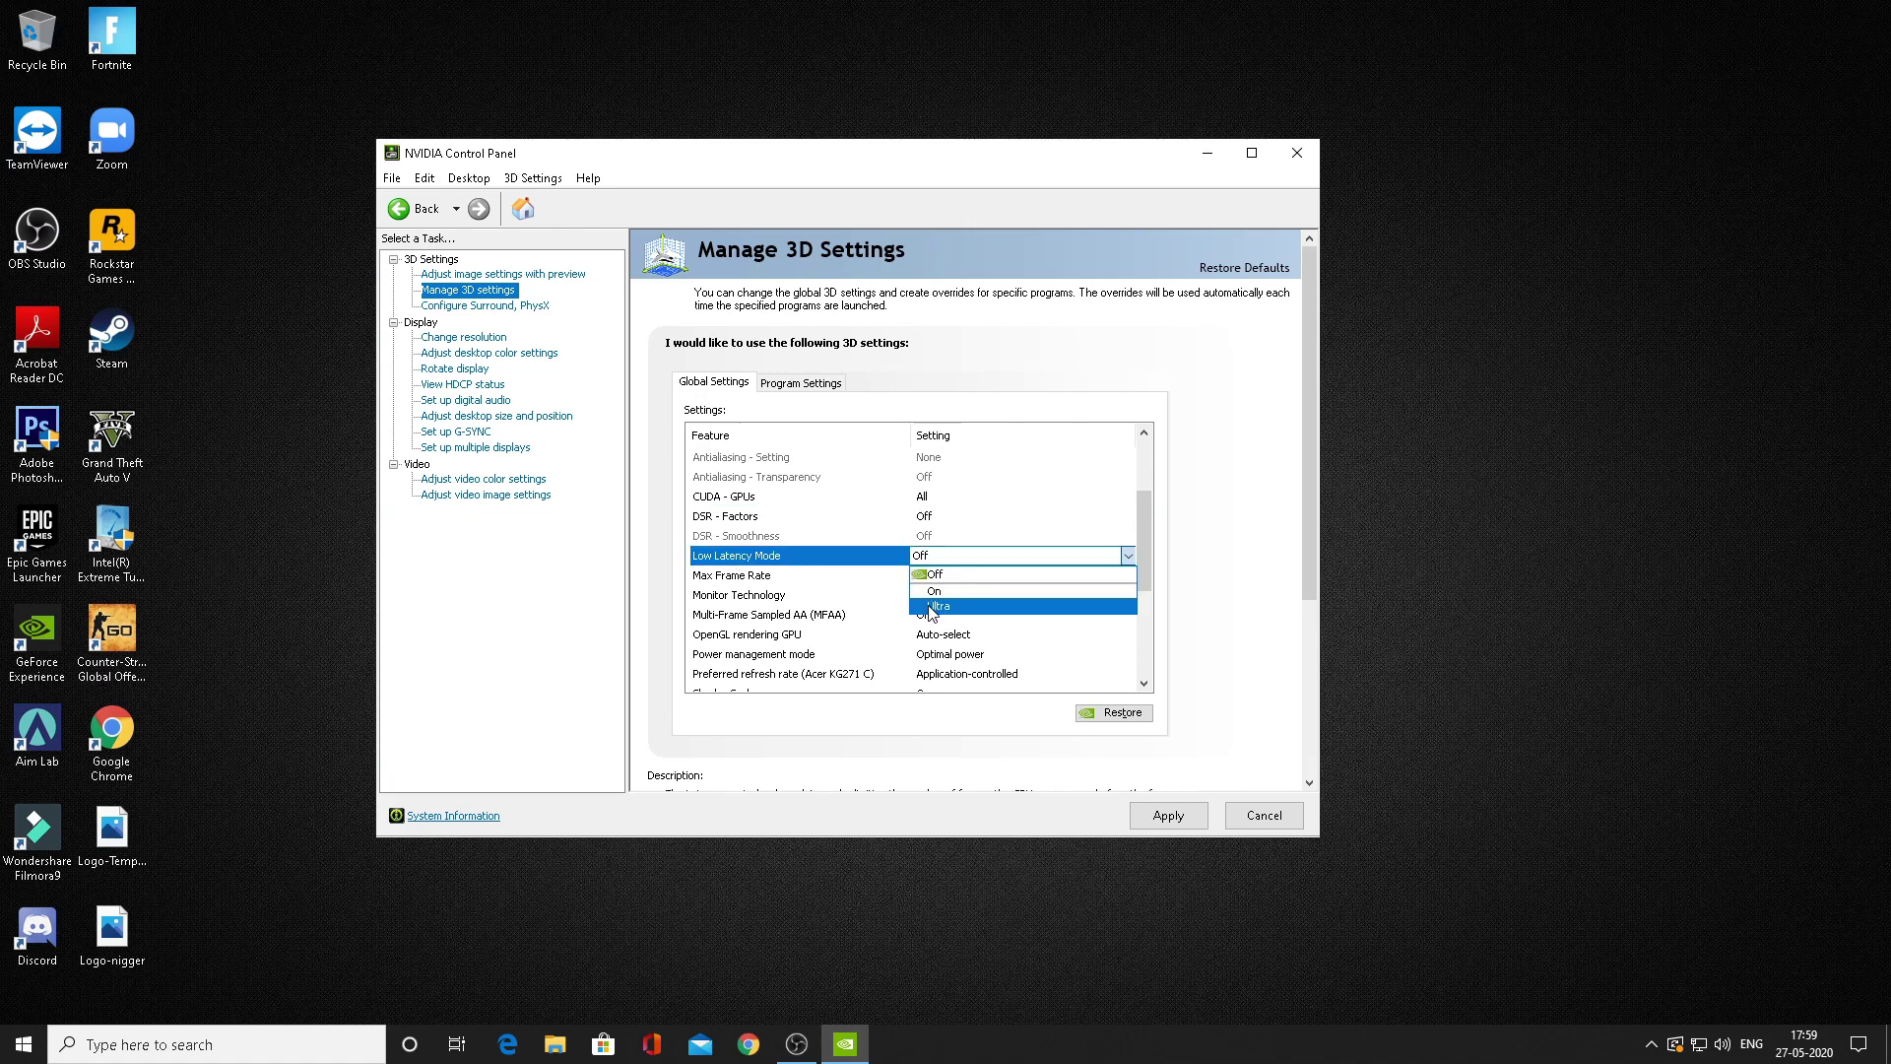
pyautogui.click(936, 607)
pyautogui.scroll(2, 748, 566)
pyautogui.scroll(-2, 808, 650)
pyautogui.click(926, 558)
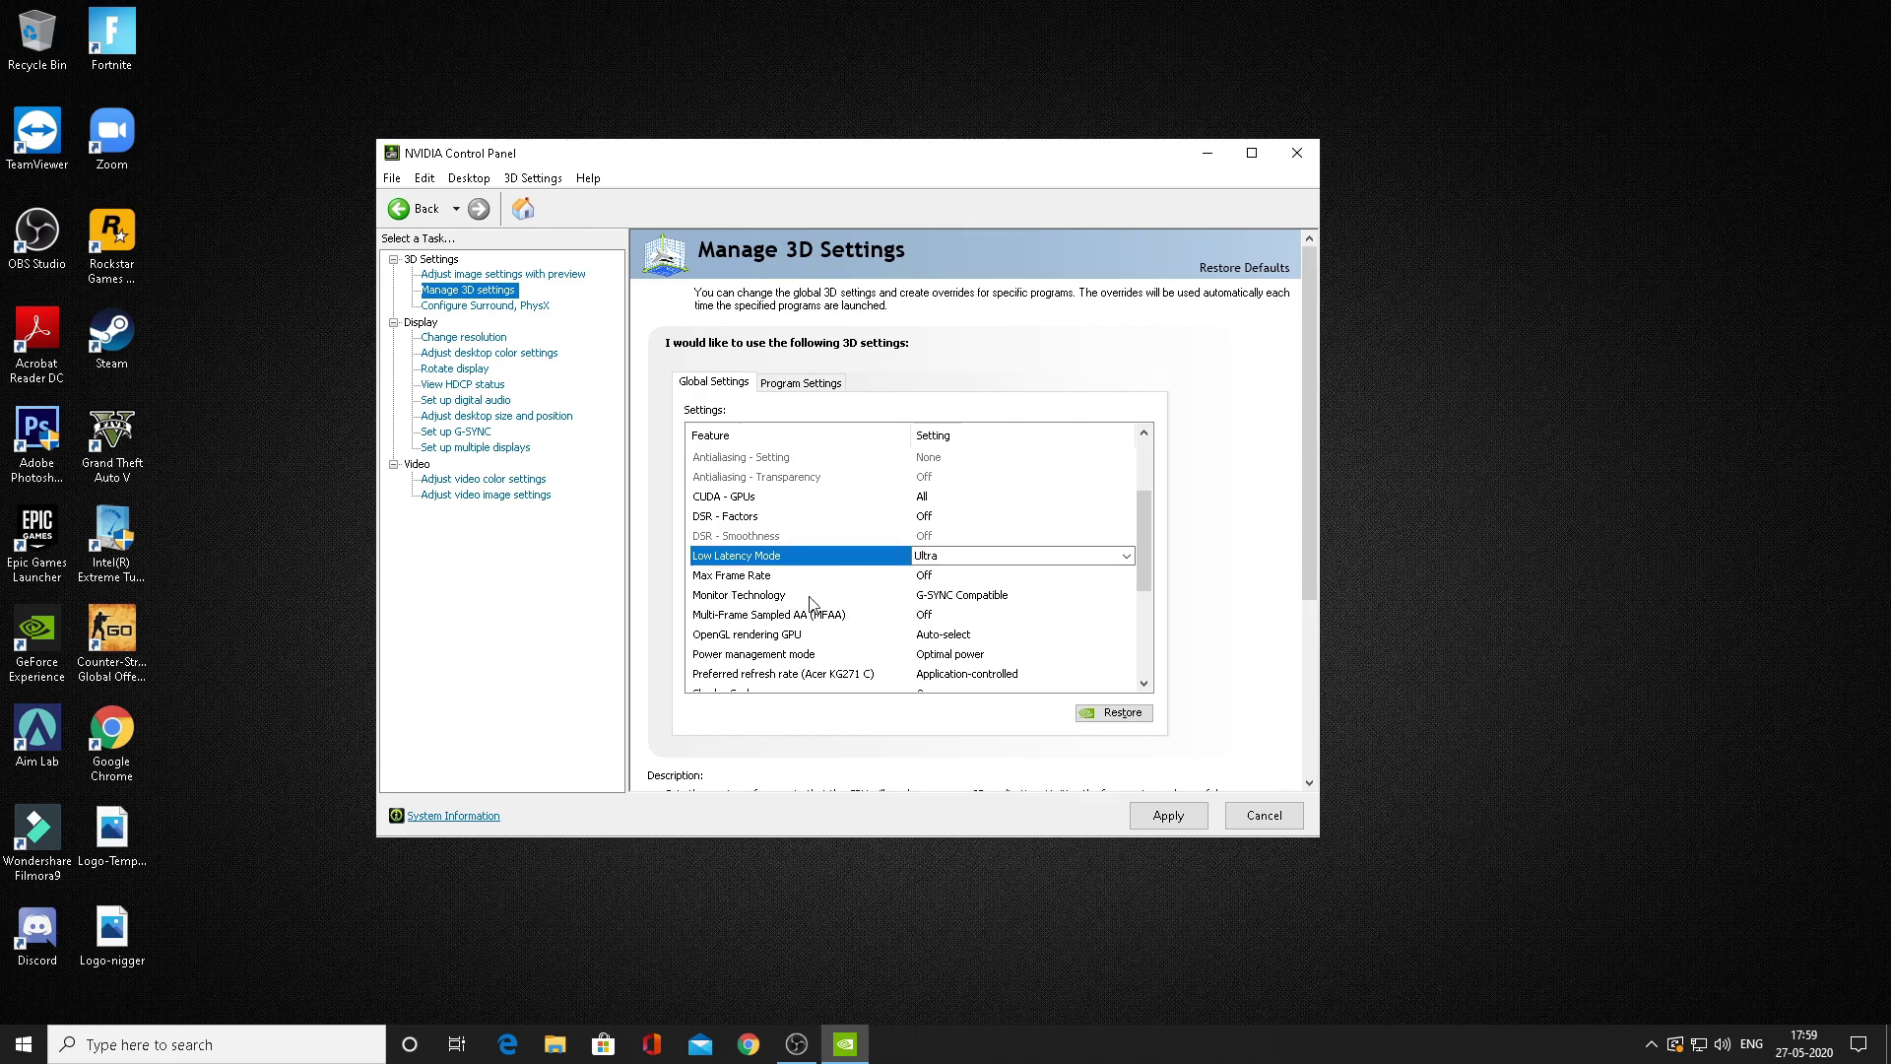
# - Set the power management mode to Prefer maximum performance
pyautogui.press('Down')
pyautogui.press('Down')
pyautogui.scroll(-2, 876, 600)
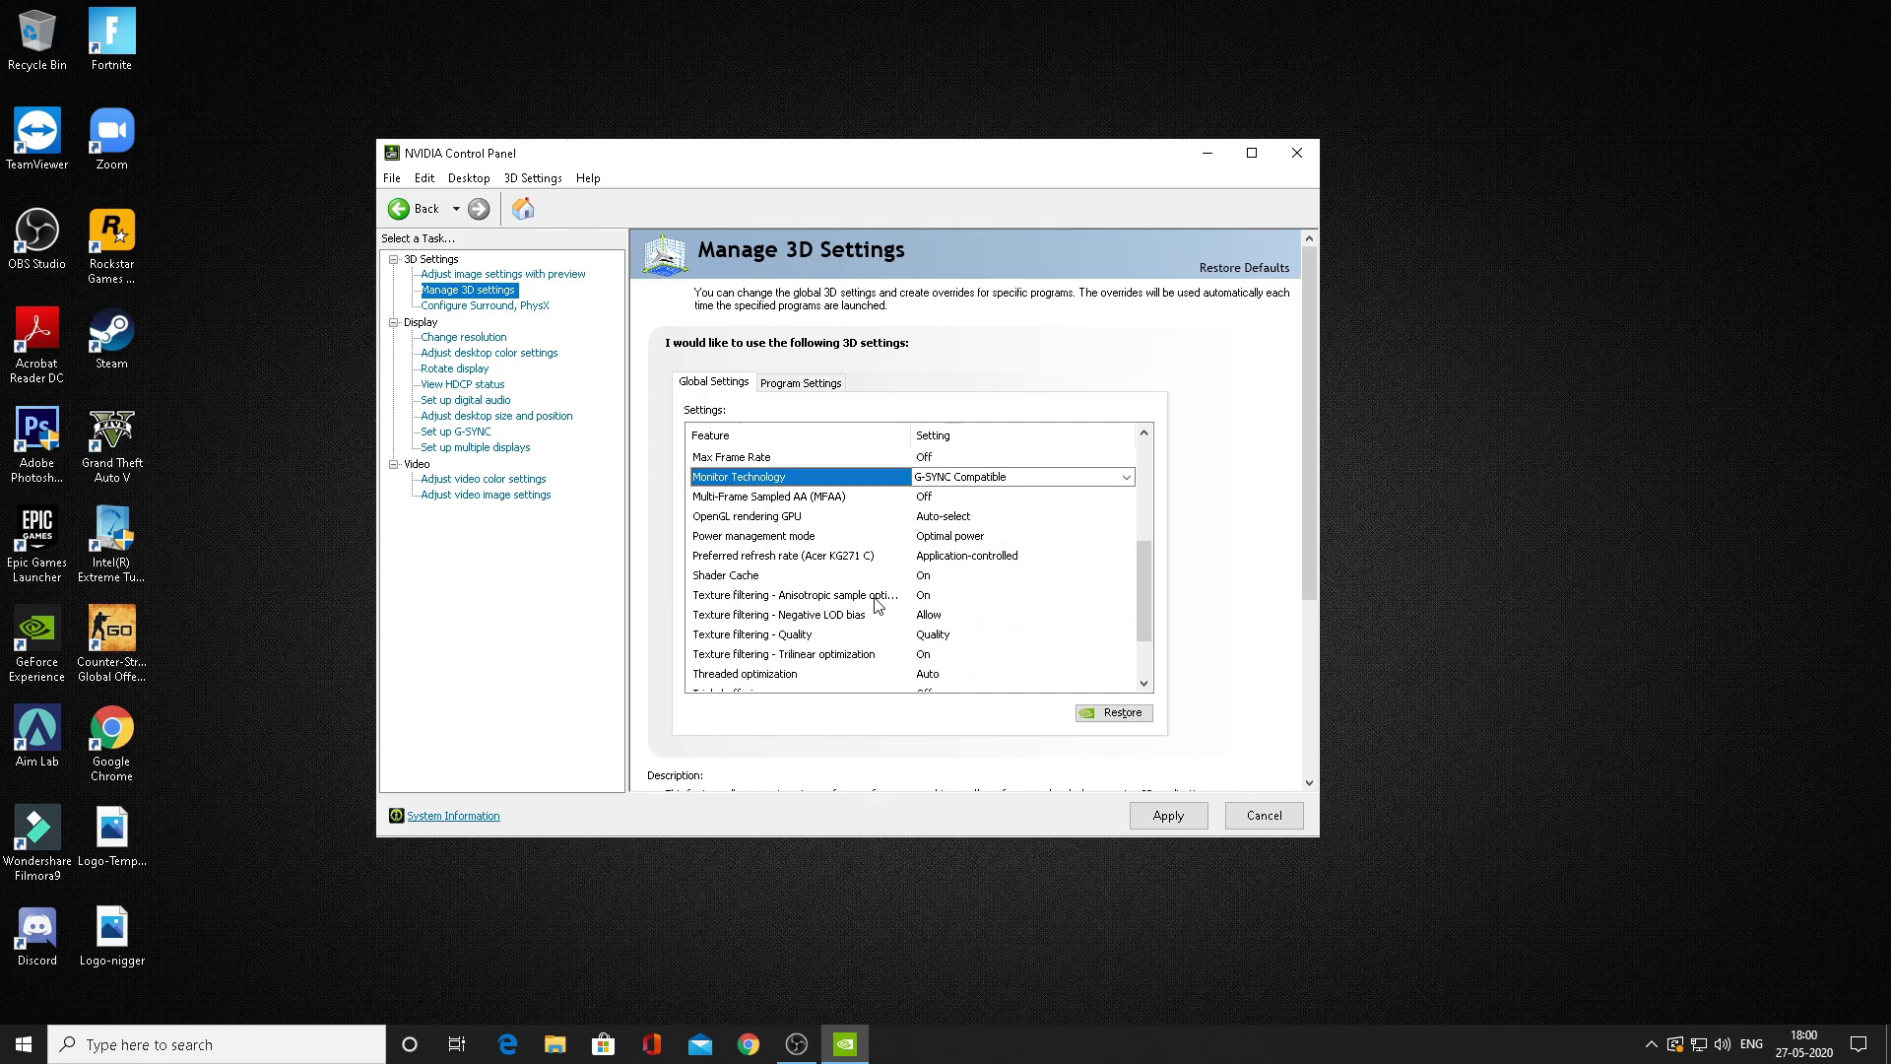
pyautogui.click(818, 539)
pyautogui.click(963, 539)
pyautogui.click(968, 539)
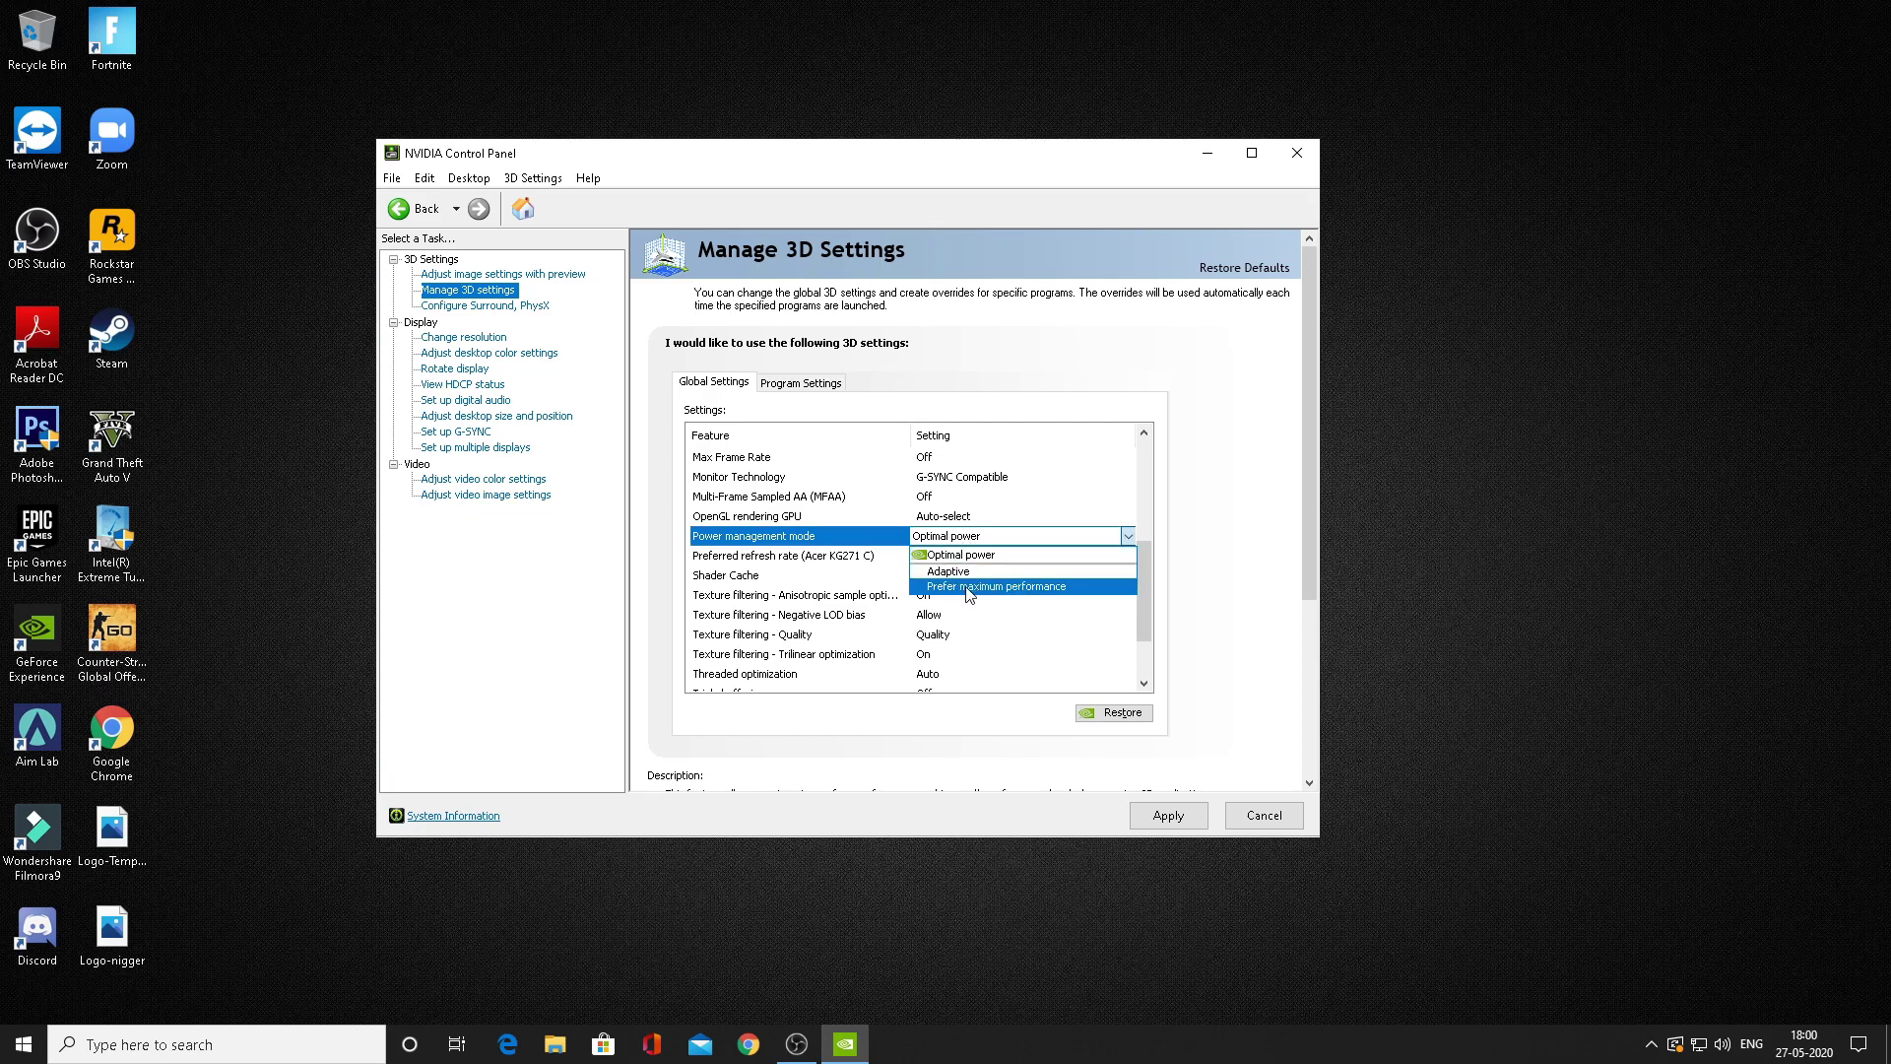
pyautogui.click(997, 587)
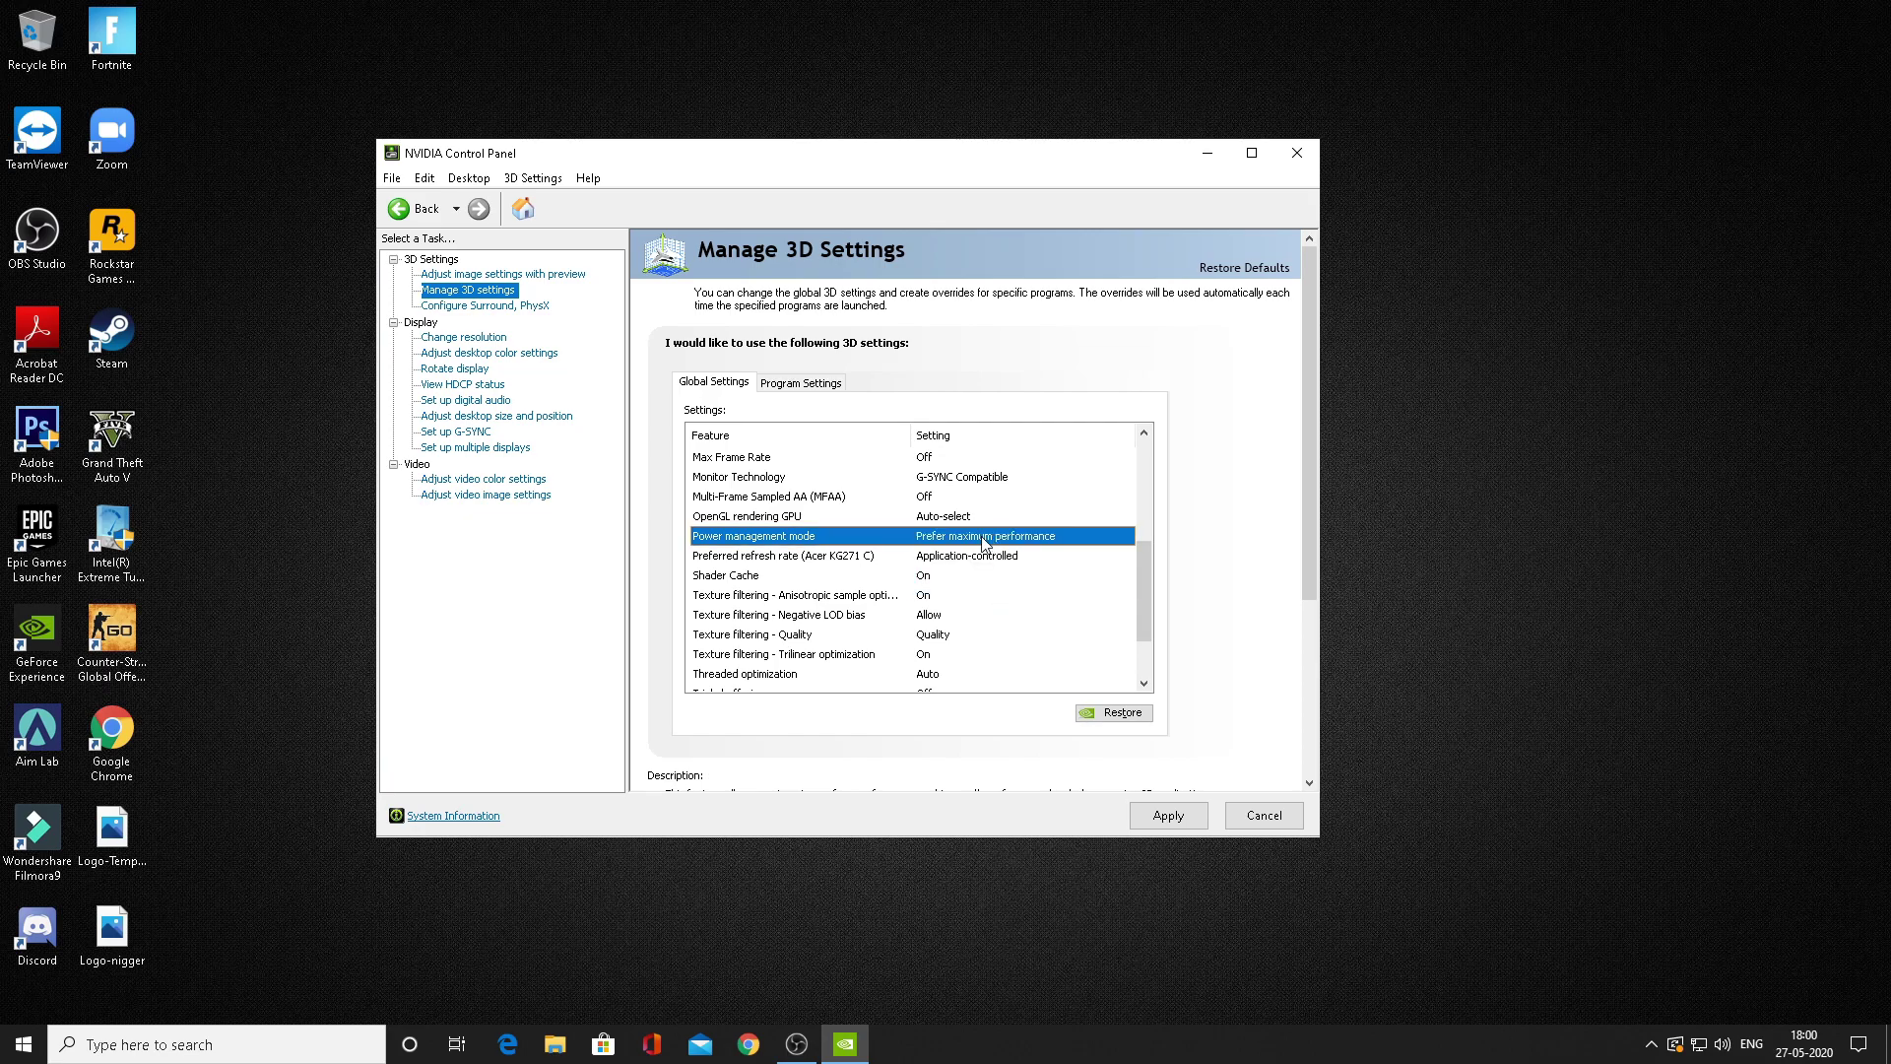
pyautogui.scroll(3, 980, 561)
pyautogui.scroll(-2, 993, 669)
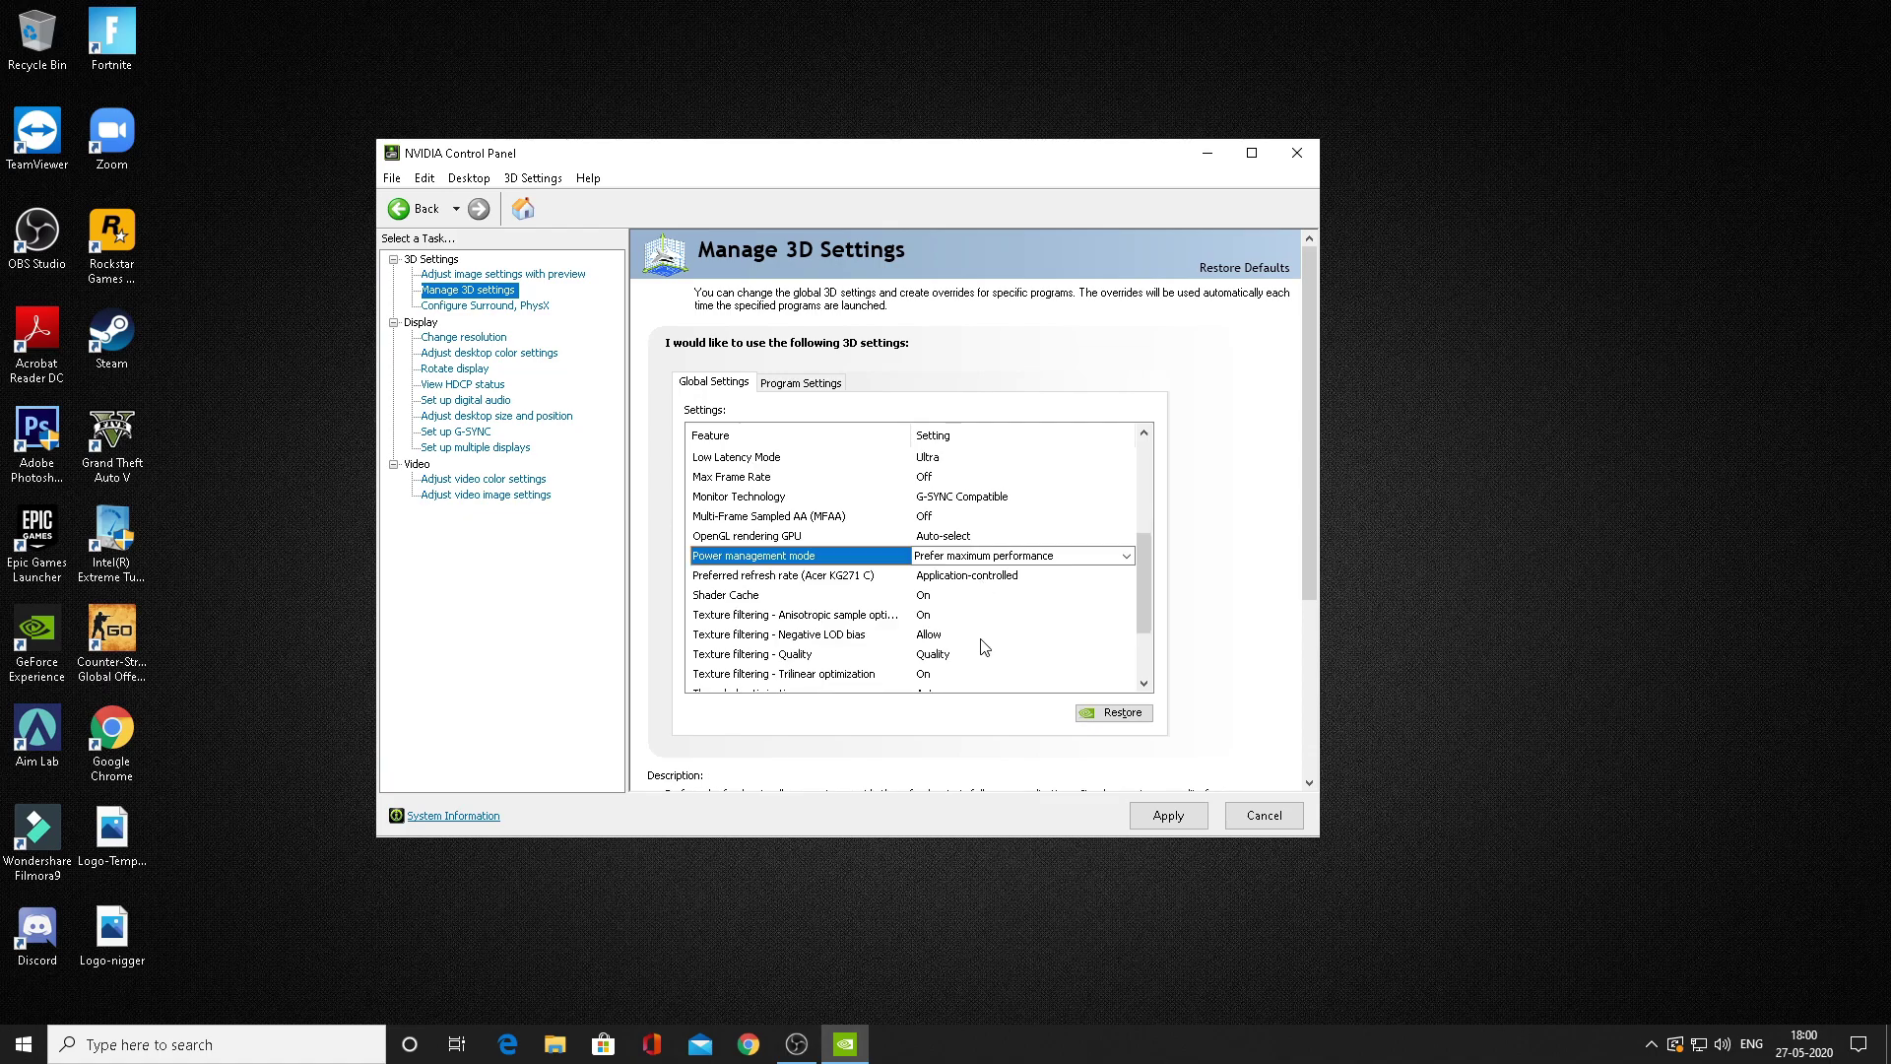
pyautogui.click(992, 556)
pyautogui.click(1000, 560)
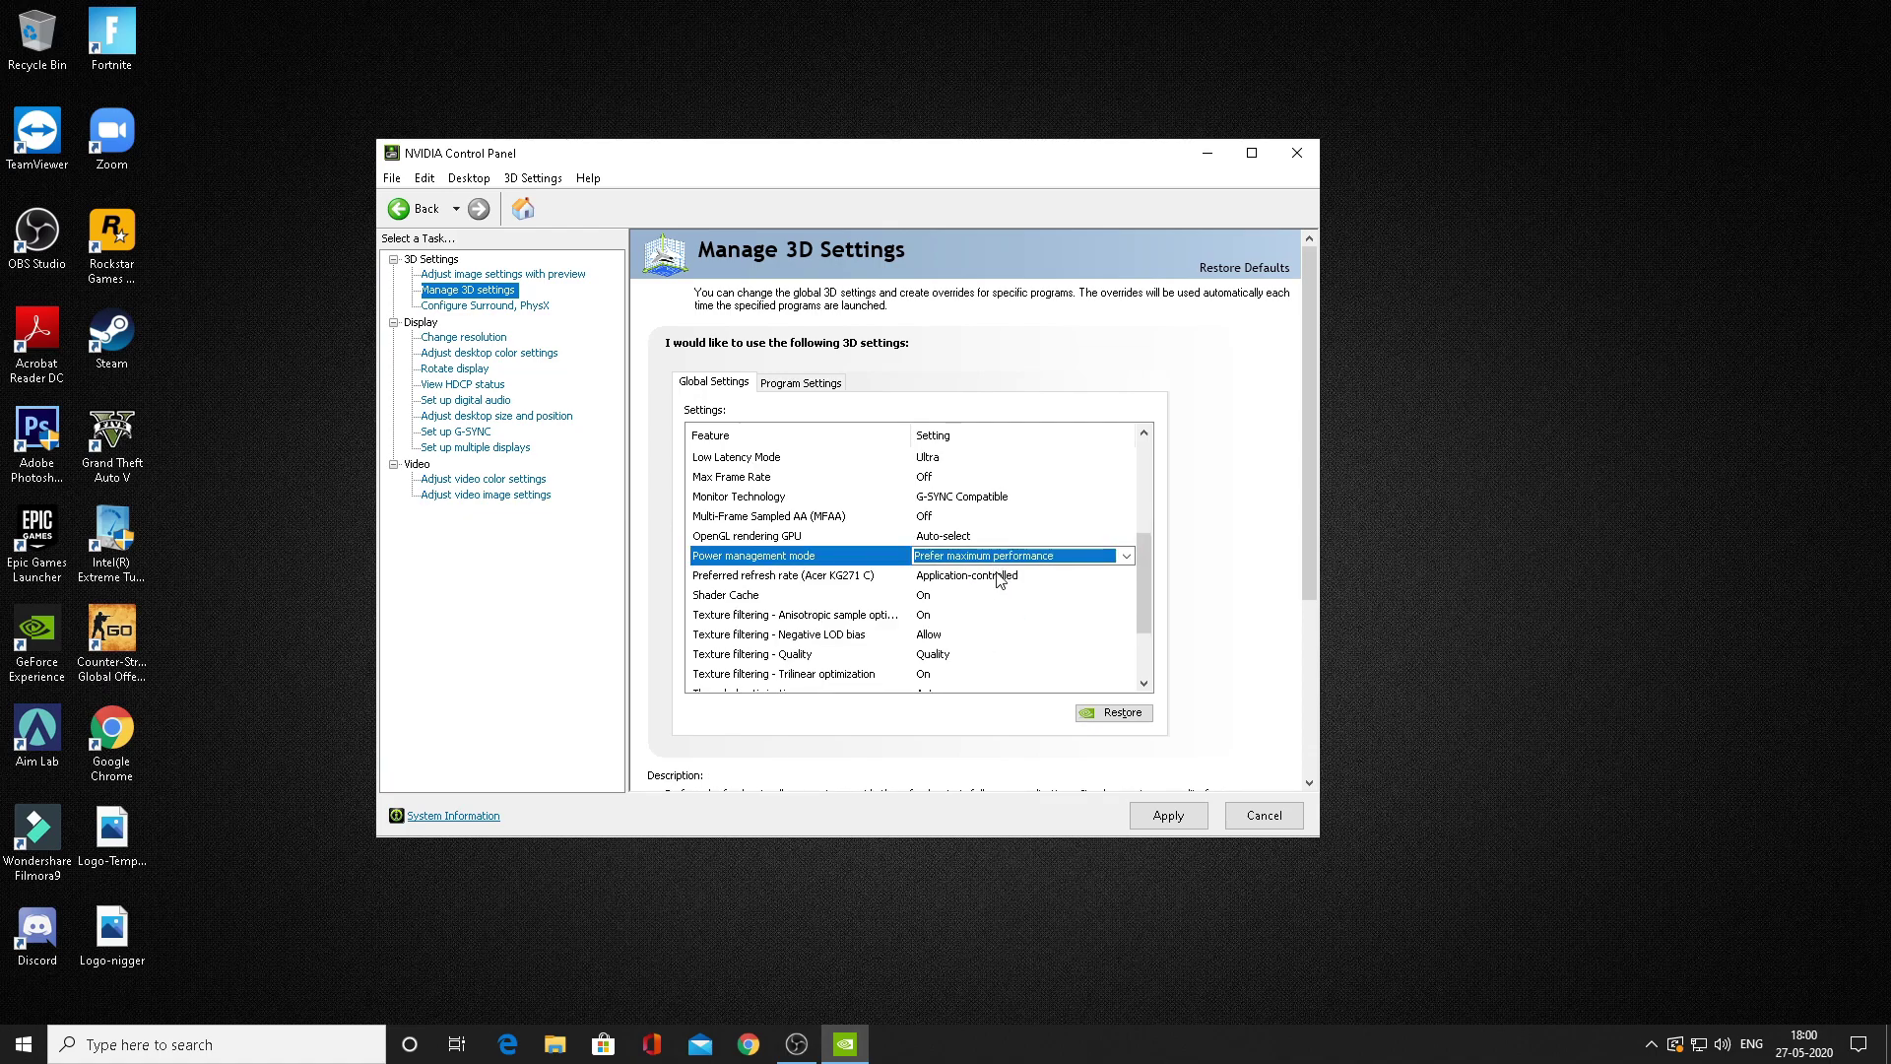
# - Set the texture filtering quality to High performance
pyautogui.scroll(-1, 1001, 576)
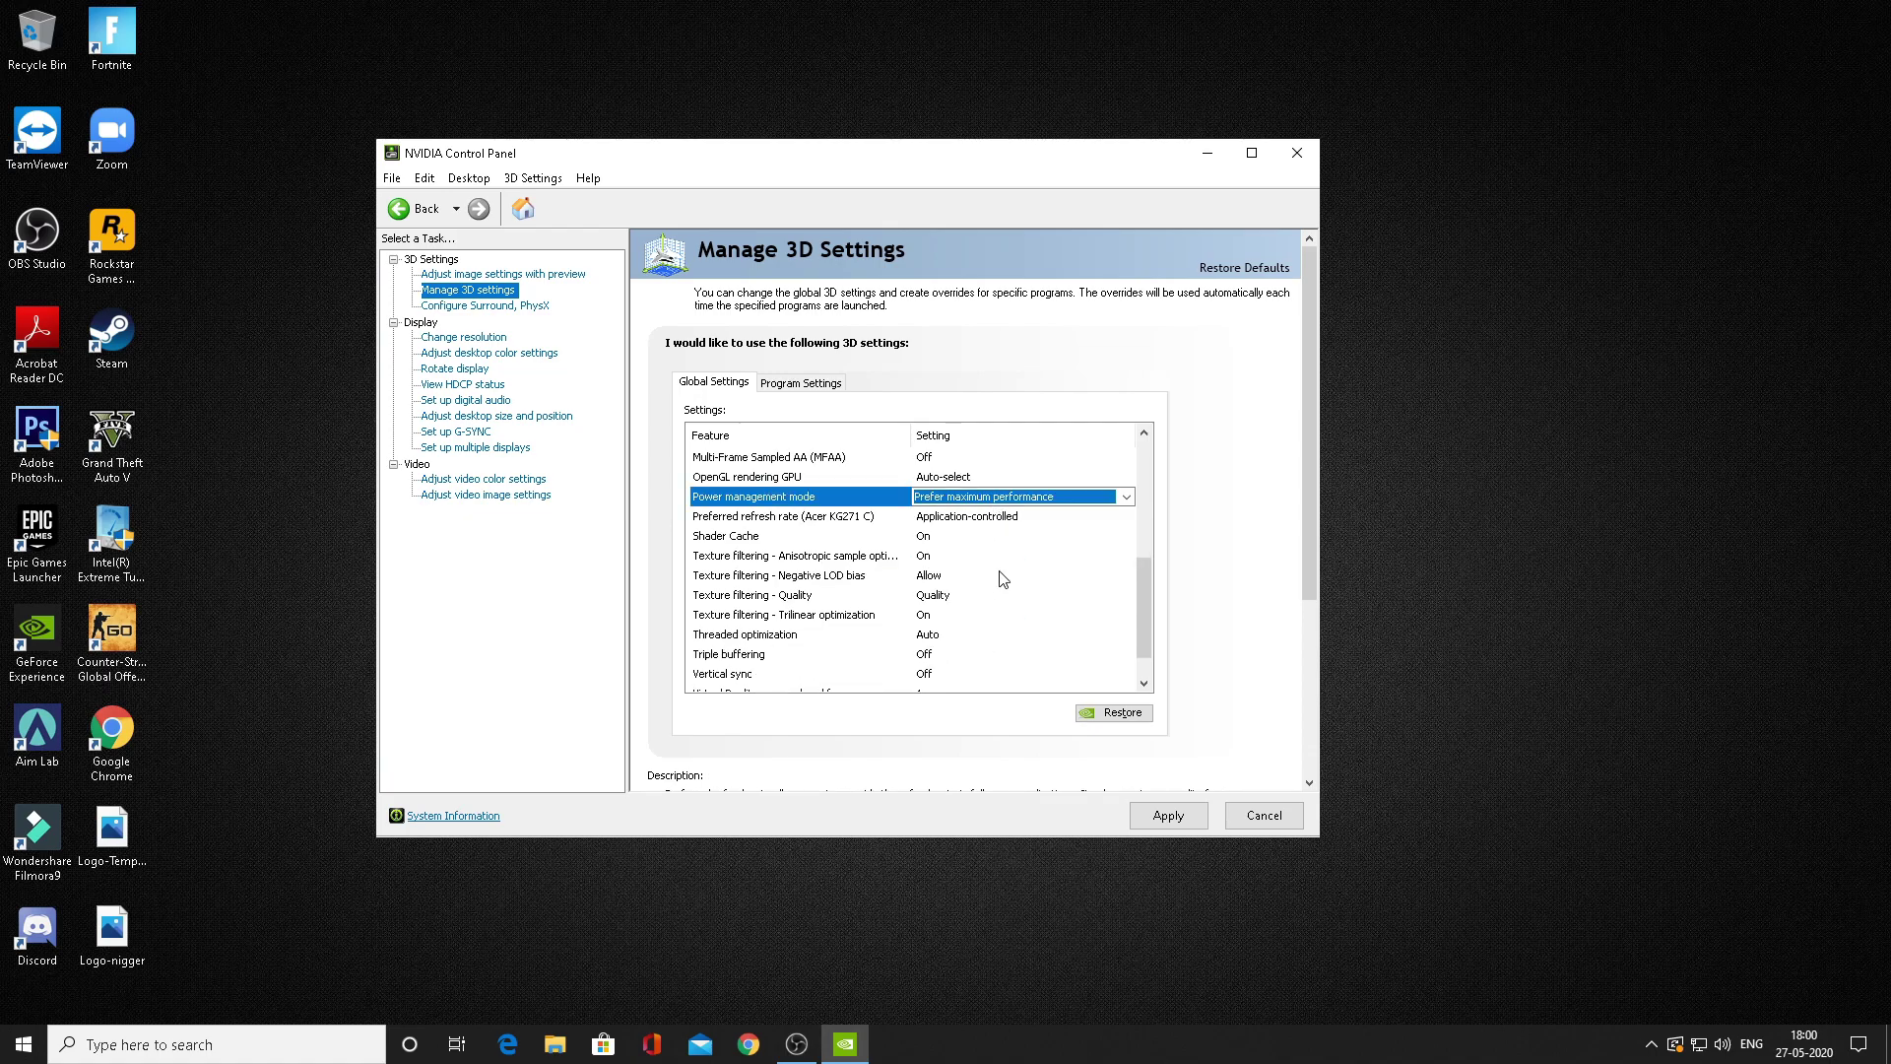
pyautogui.click(778, 598)
pyautogui.click(948, 596)
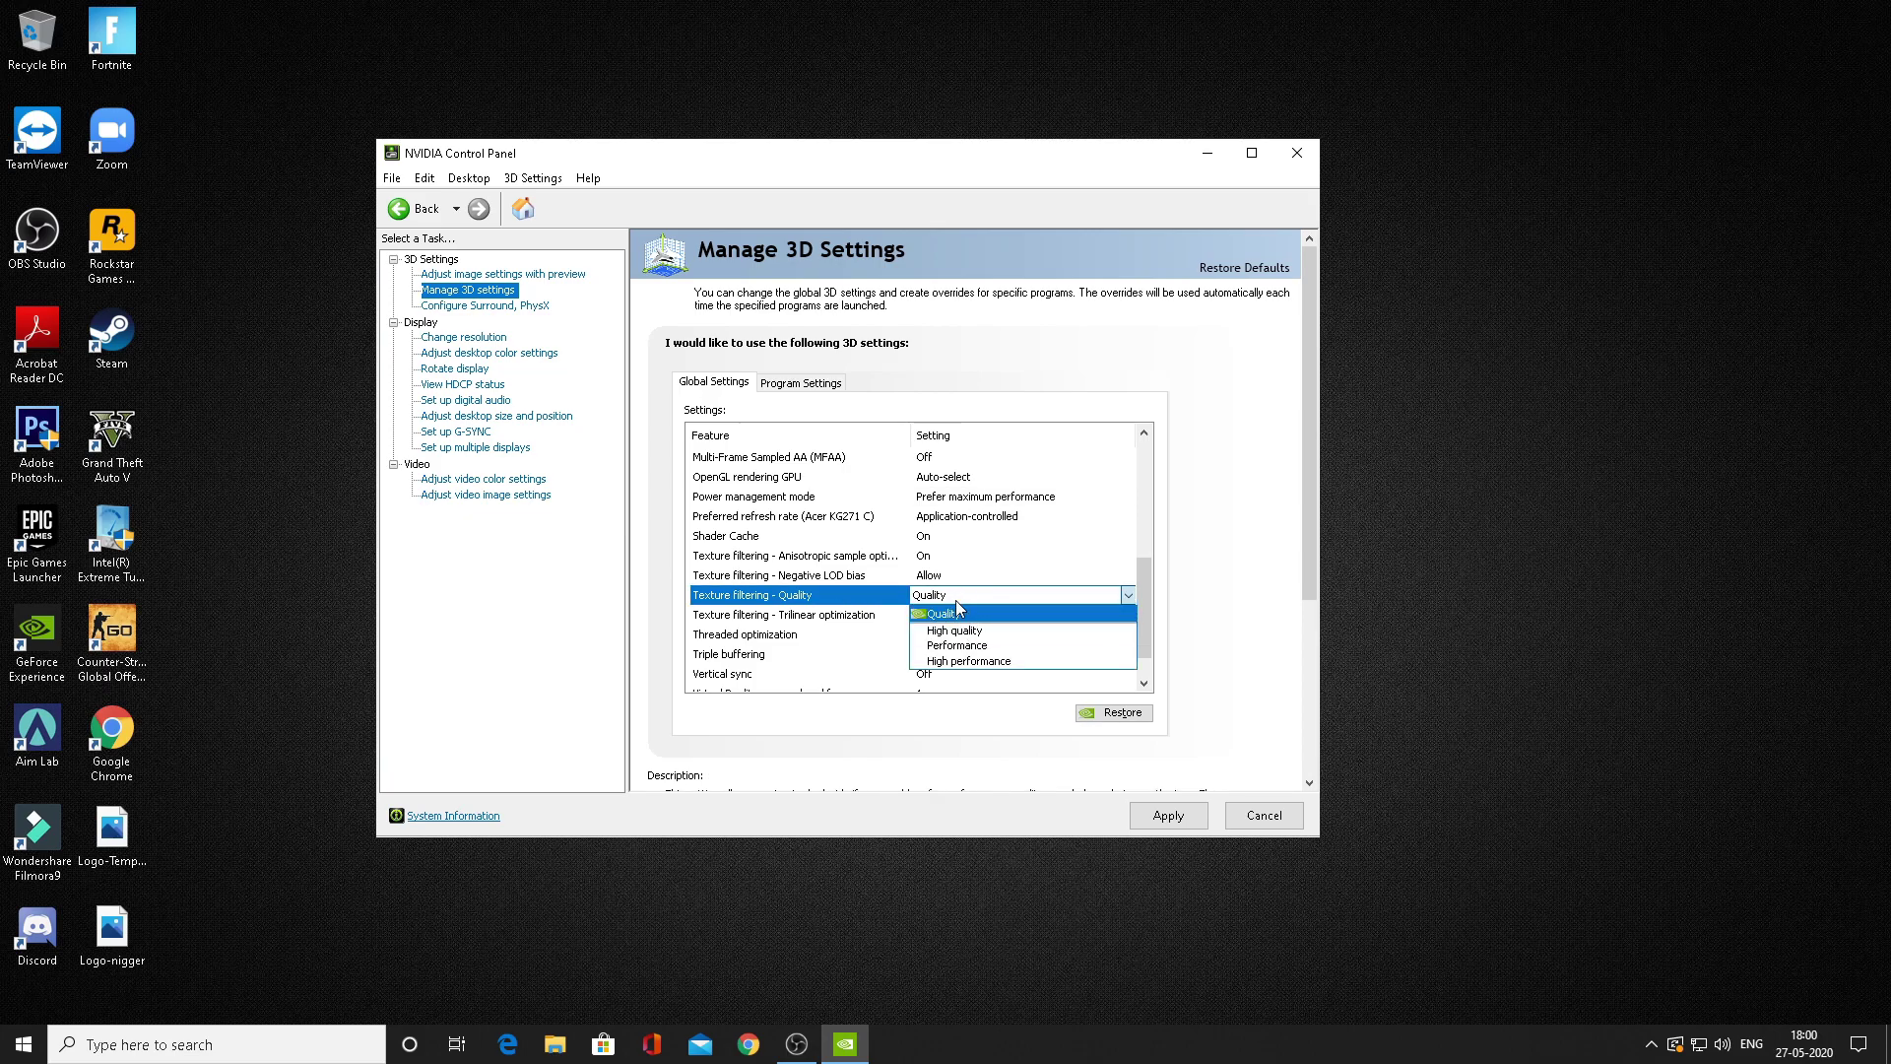
pyautogui.click(984, 665)
# - Set the monitor's preferred refresh rate to Highest available
pyautogui.scroll(3, 990, 630)
pyautogui.scroll(-1, 990, 635)
pyautogui.click(1117, 594)
pyautogui.click(1123, 595)
pyautogui.click(1147, 575)
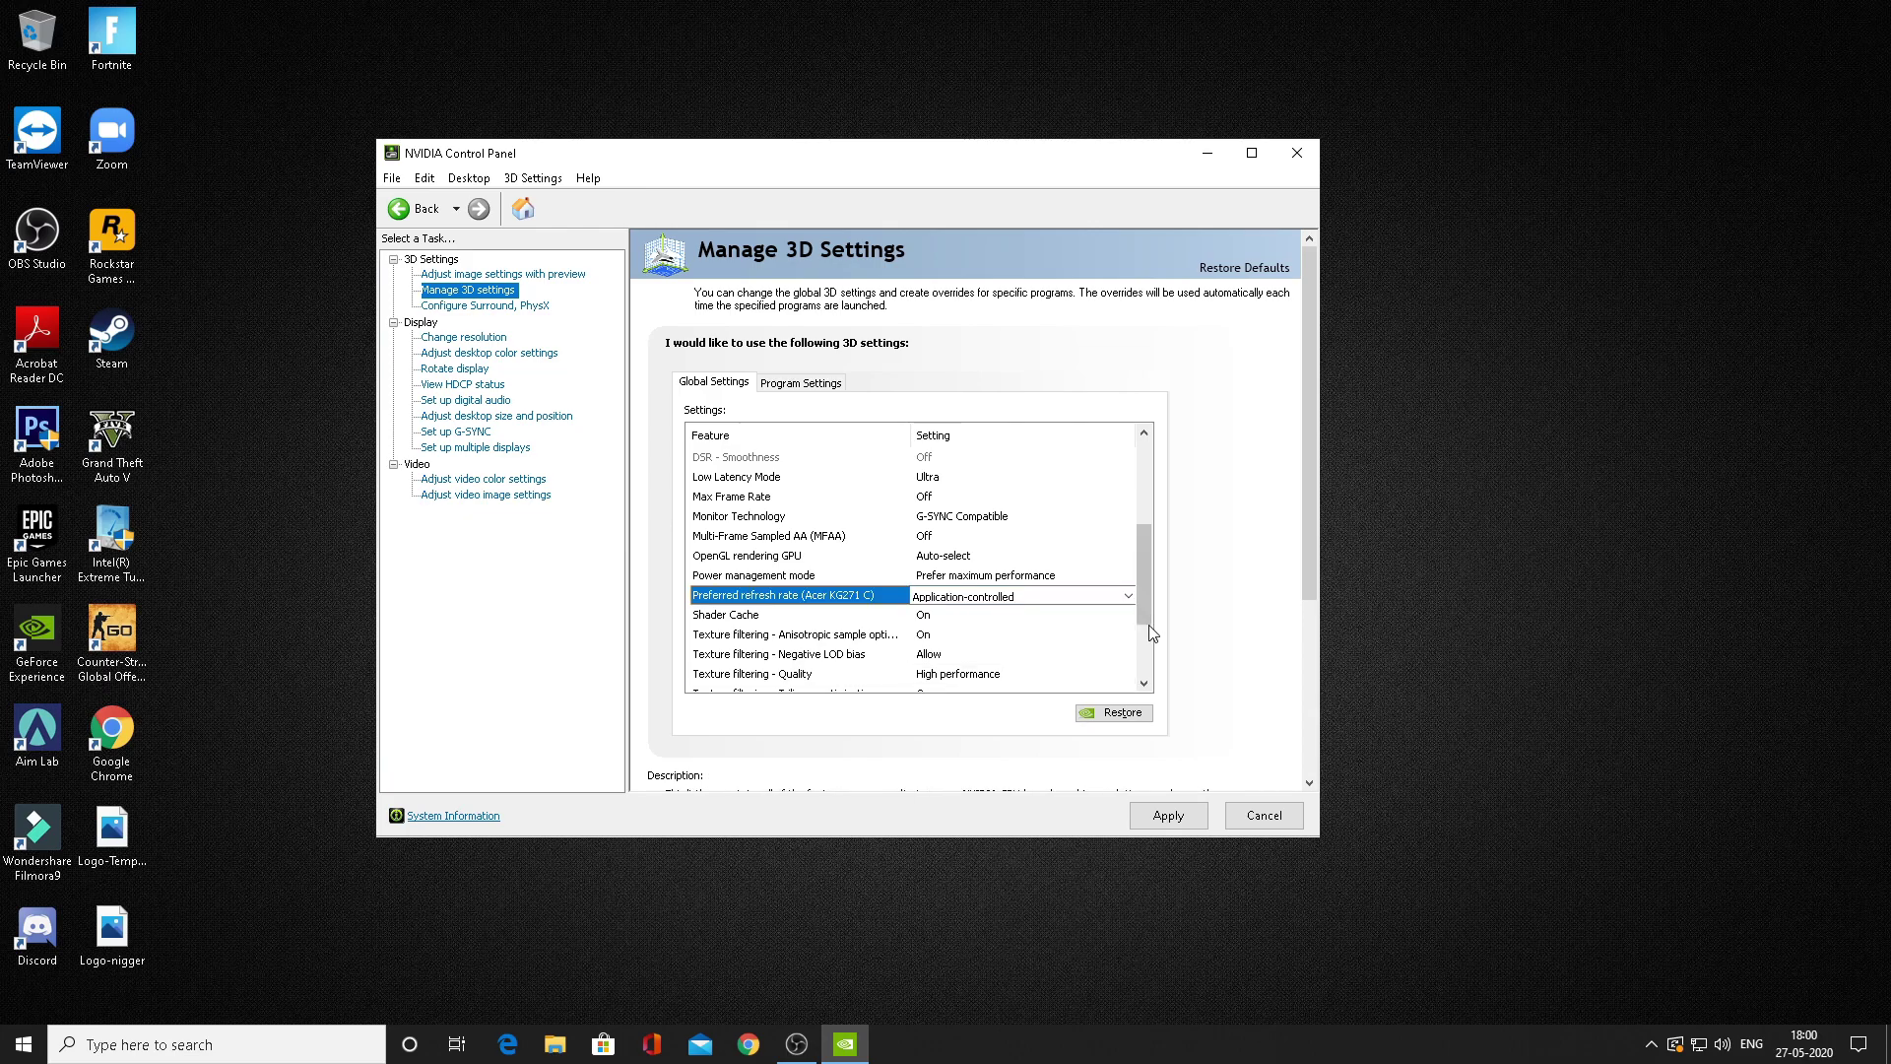
pyautogui.scroll(-2, 1148, 650)
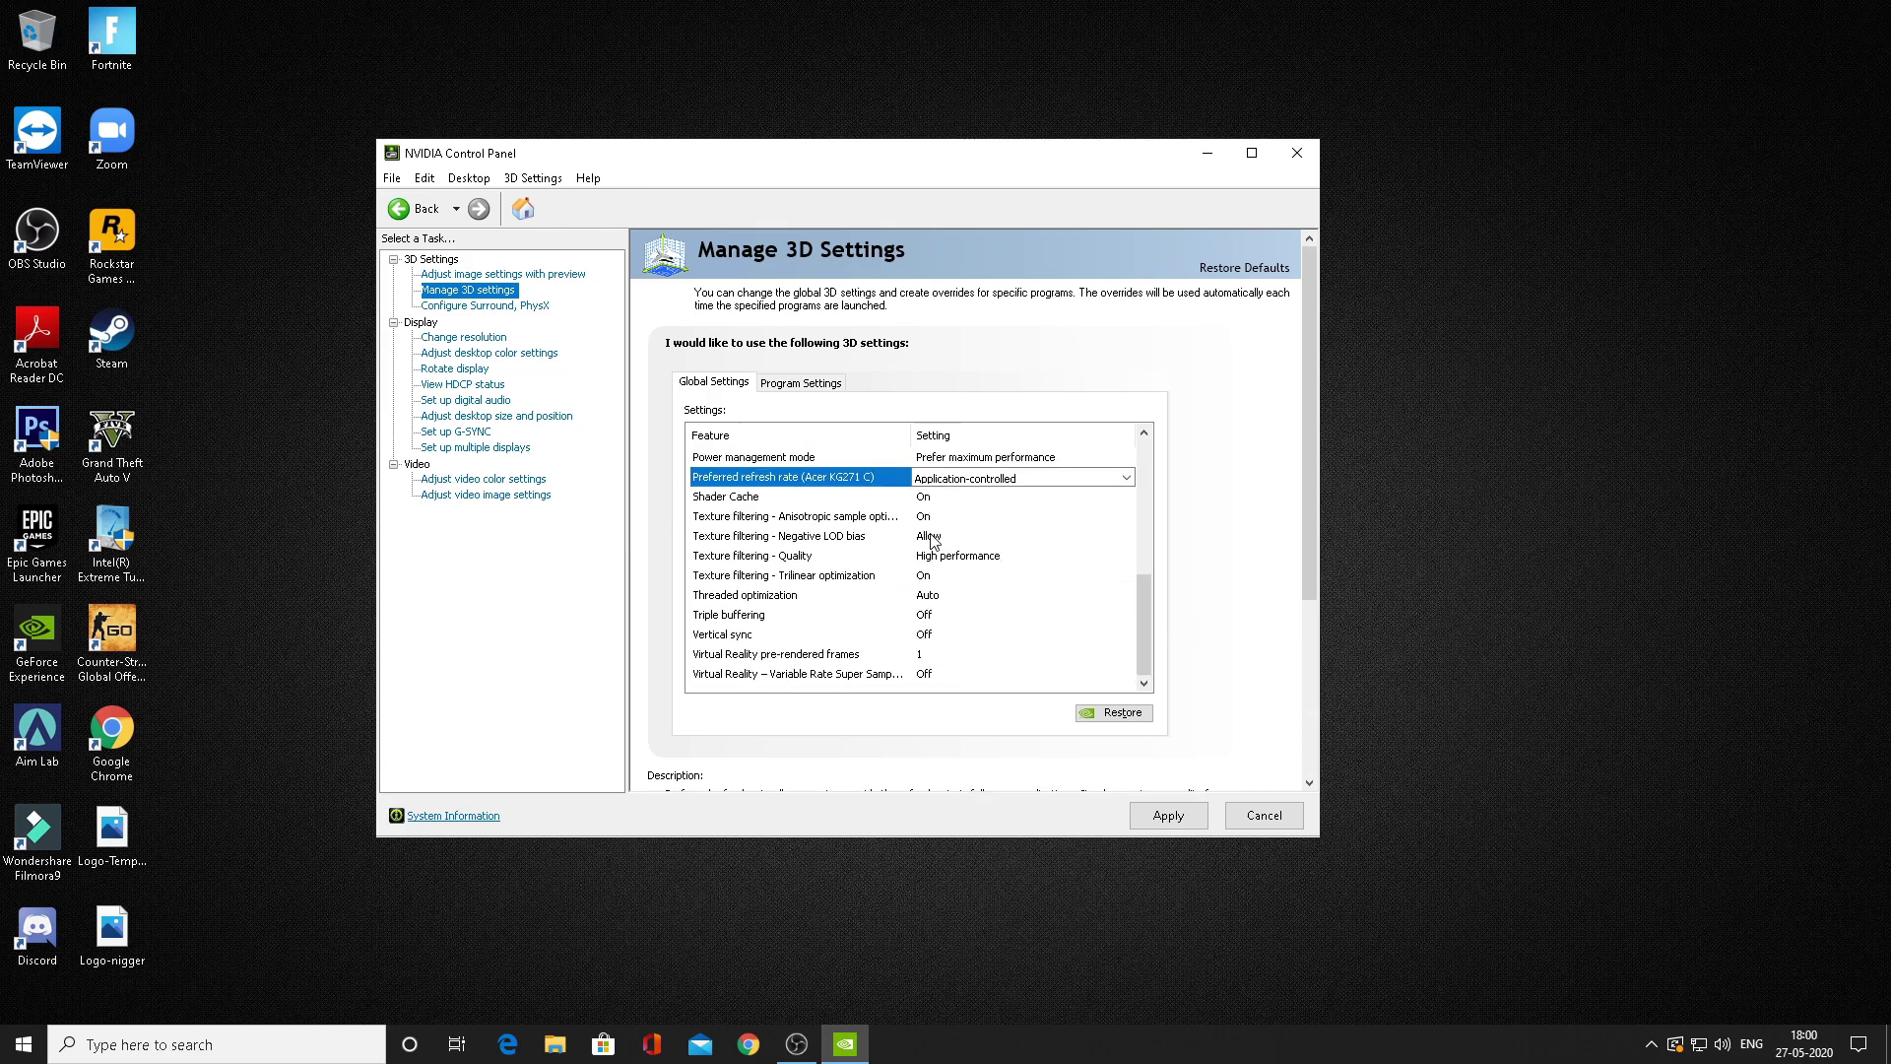
pyautogui.click(970, 478)
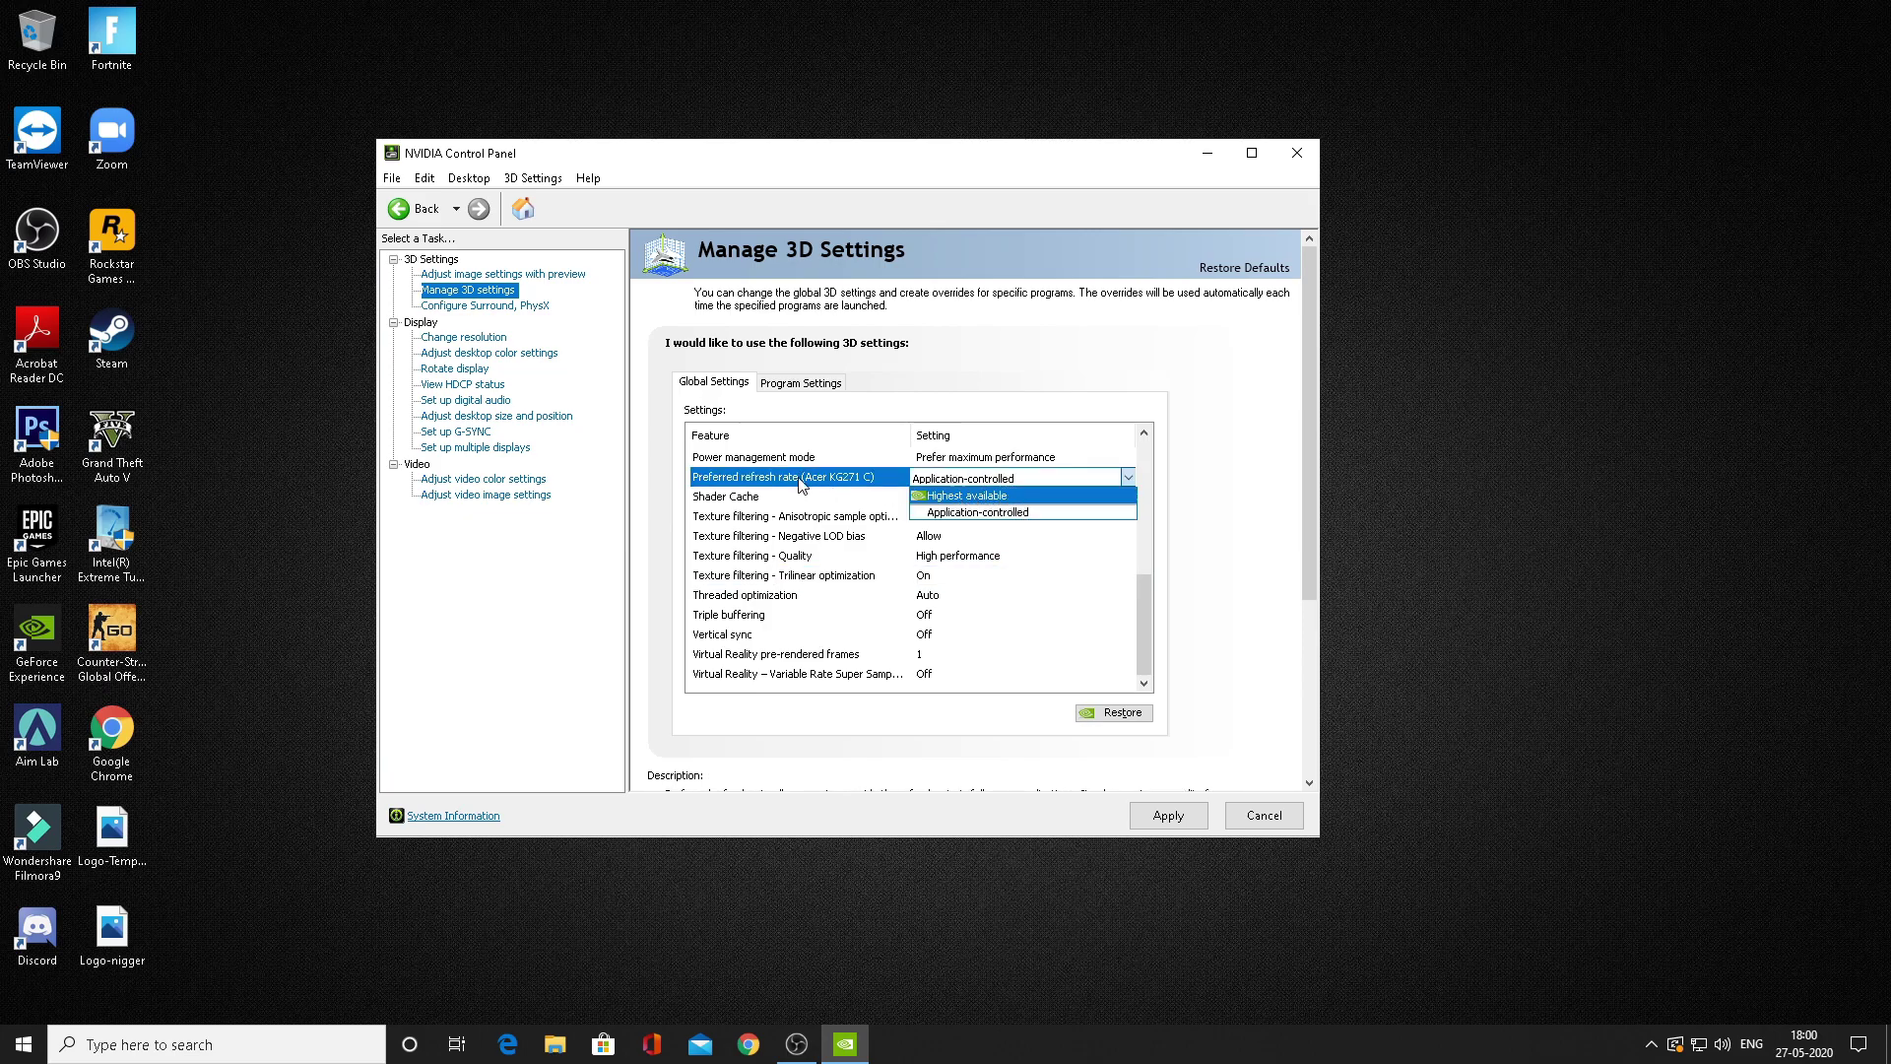
pyautogui.click(970, 496)
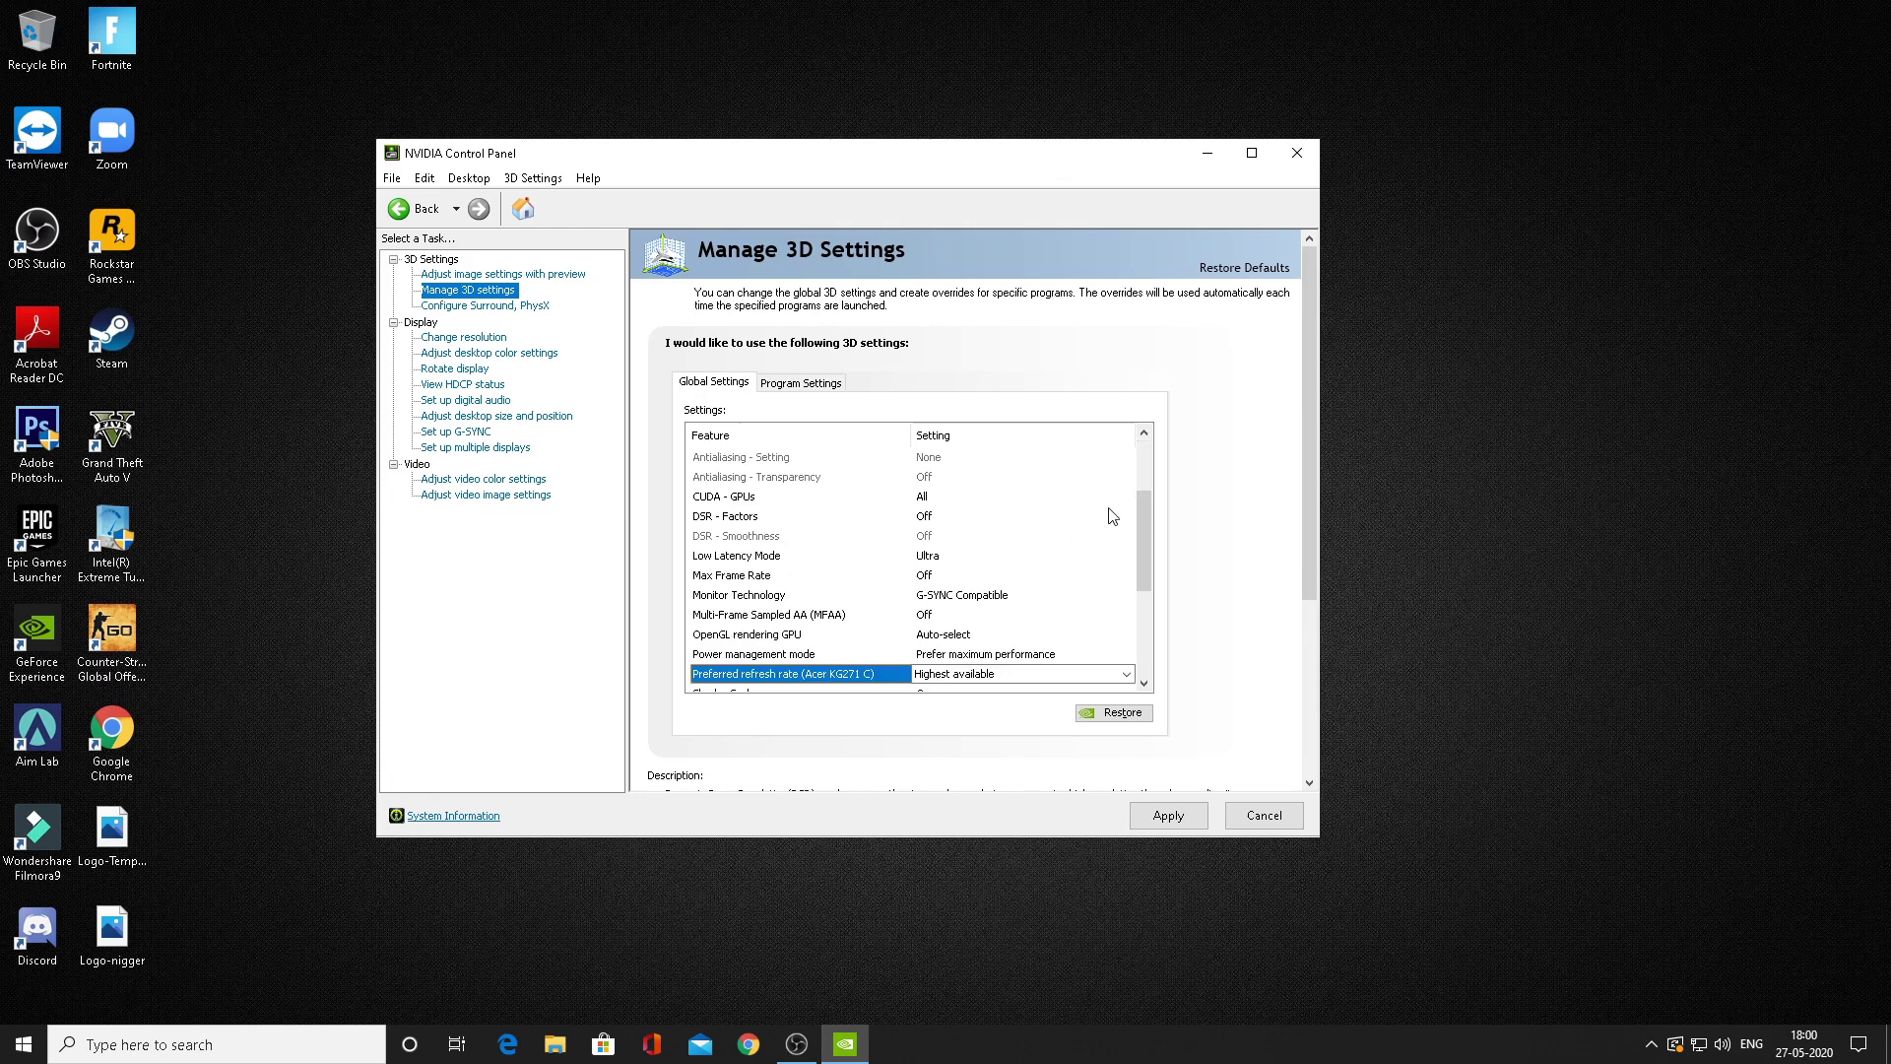
# - Reselect Highest available as the preferred refresh rate for the Acer KG271 C monitor
pyautogui.scroll(-1, 983, 629)
pyautogui.click(985, 617)
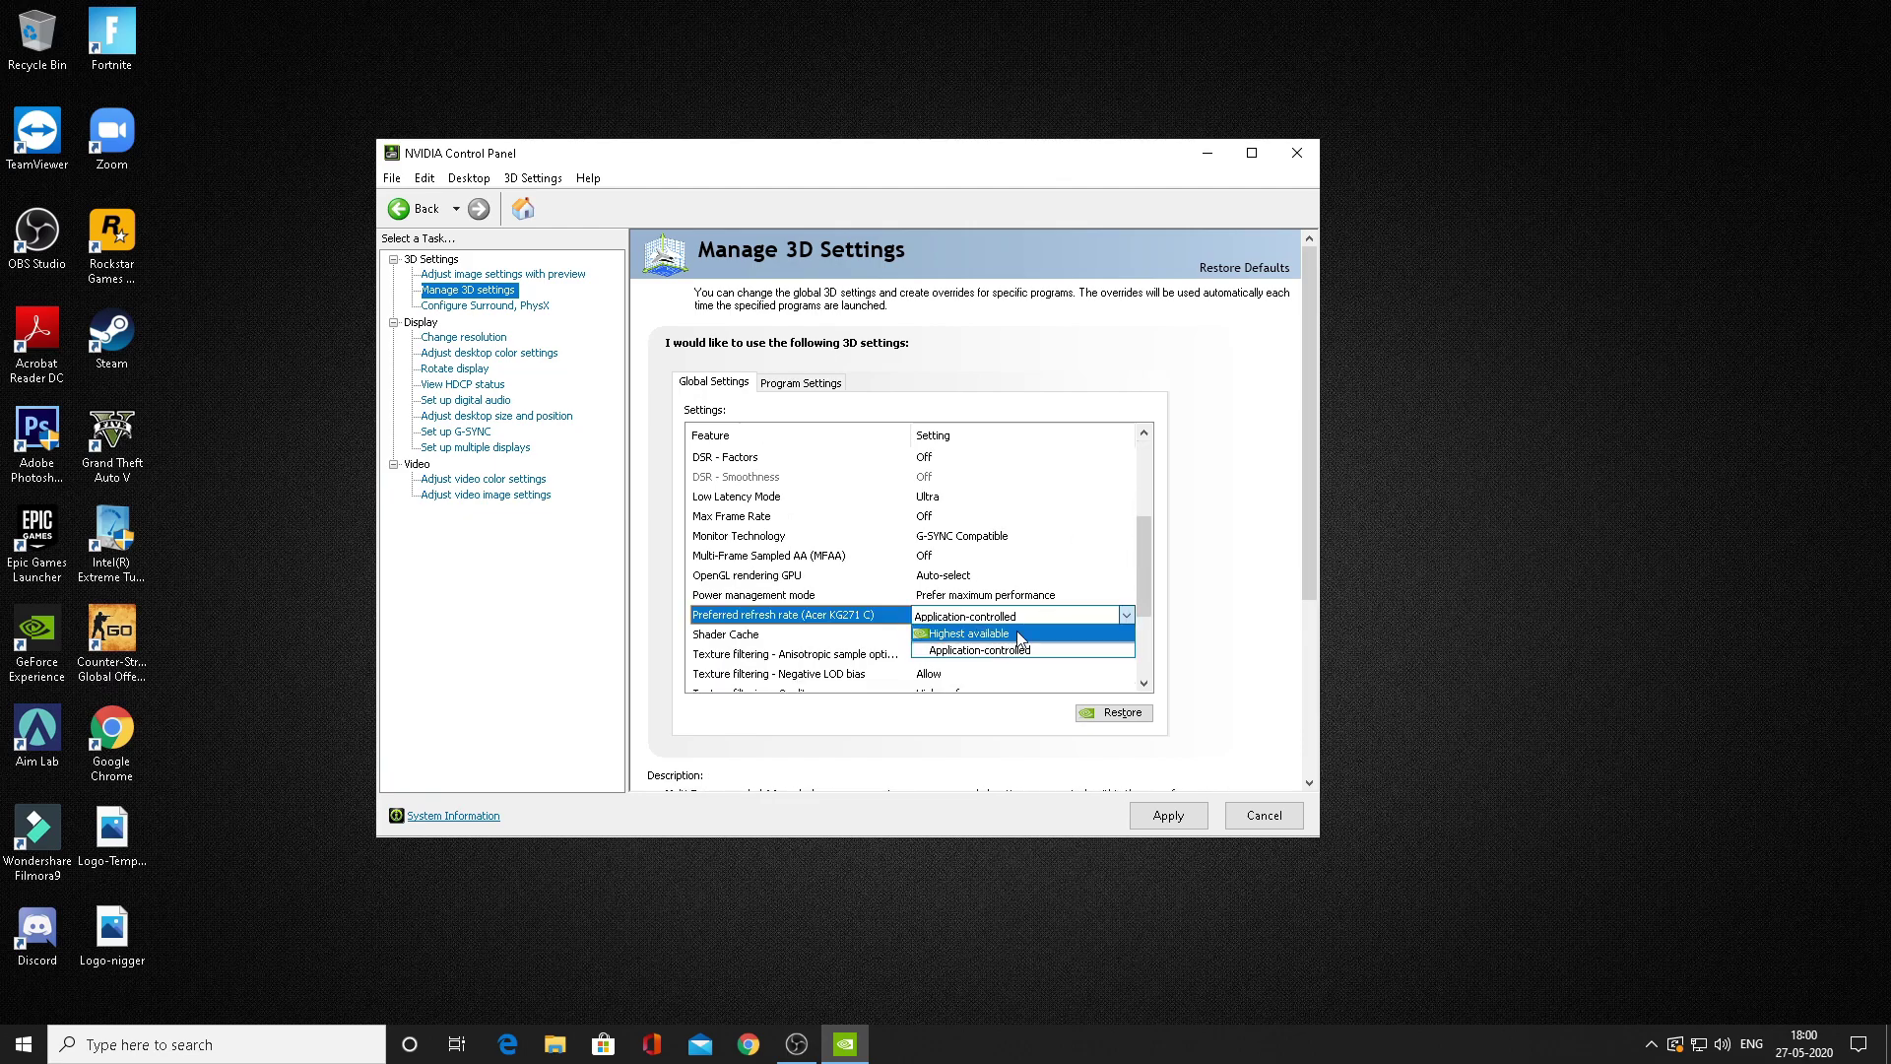
pyautogui.click(1001, 636)
# - Keep Vertical sync set to Off, apply the global 3D settings and close the NVIDIA Control Panel
pyautogui.moveTo(1143, 583); pyautogui.dragTo(1142, 642)
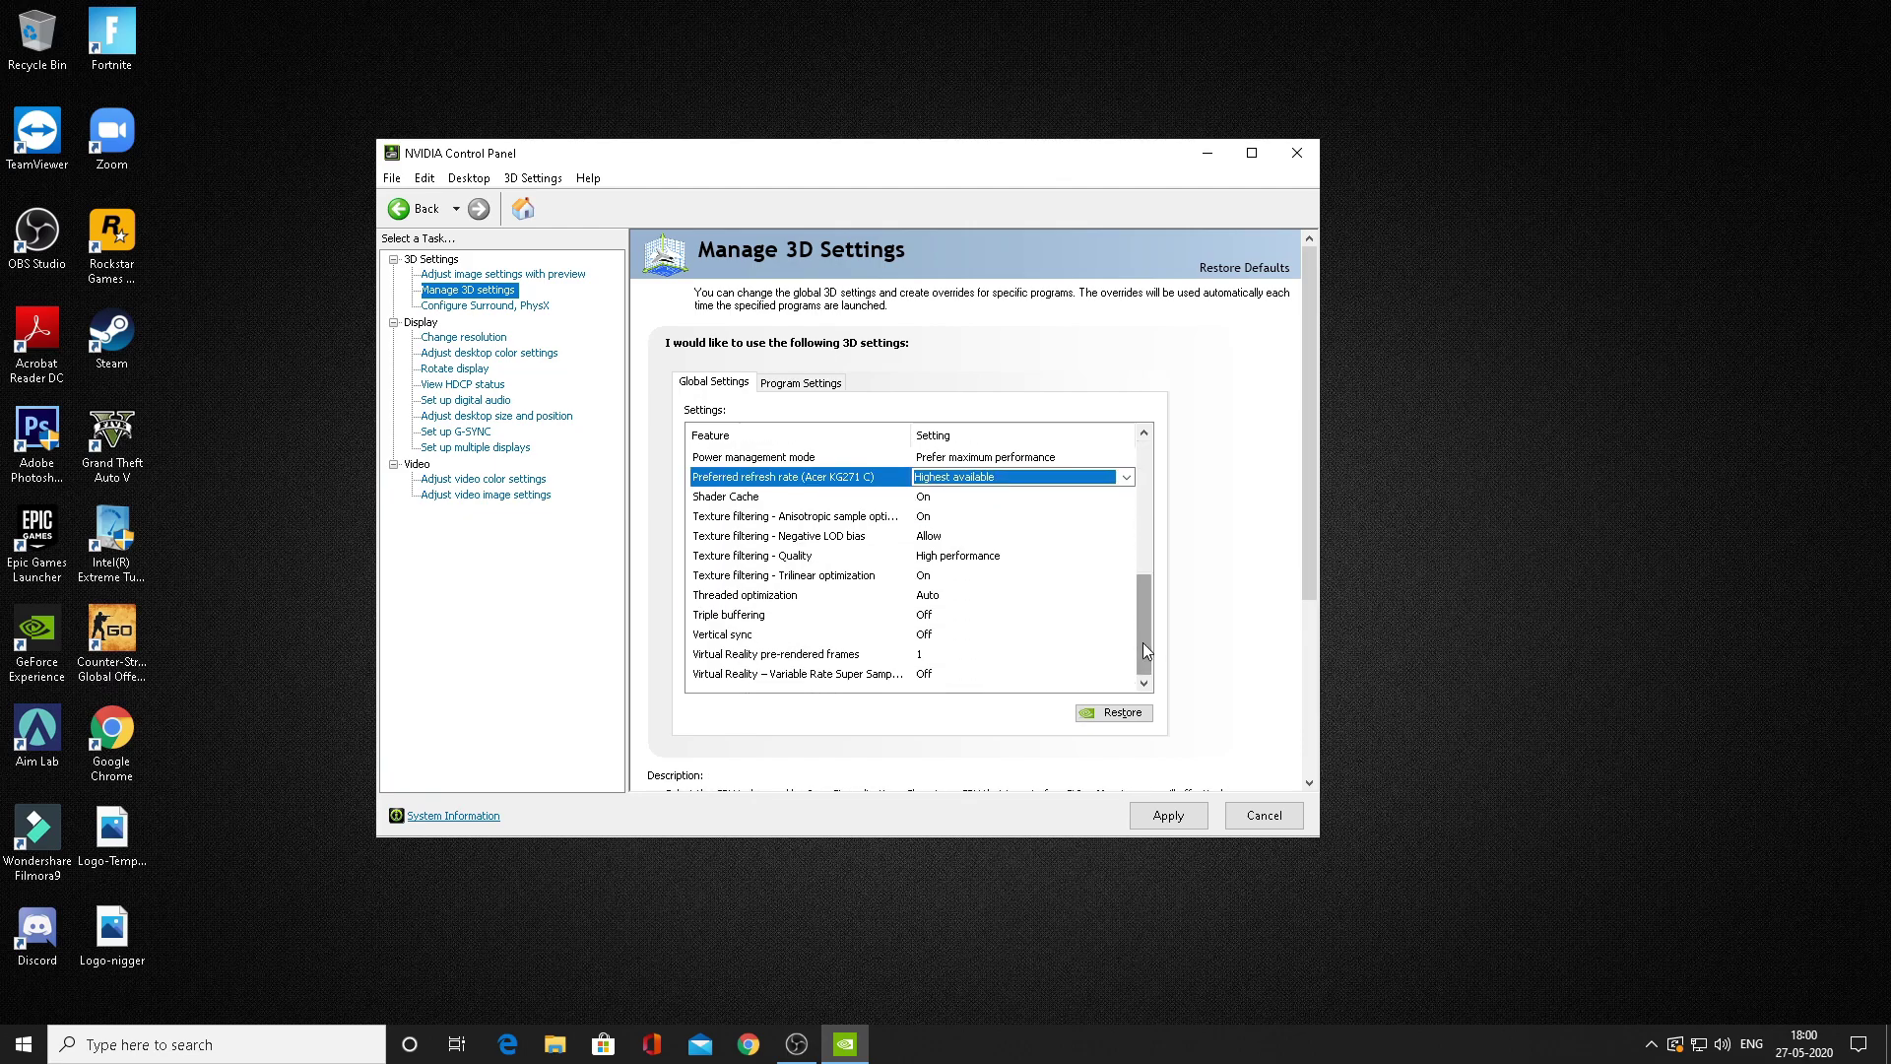
pyautogui.click(922, 637)
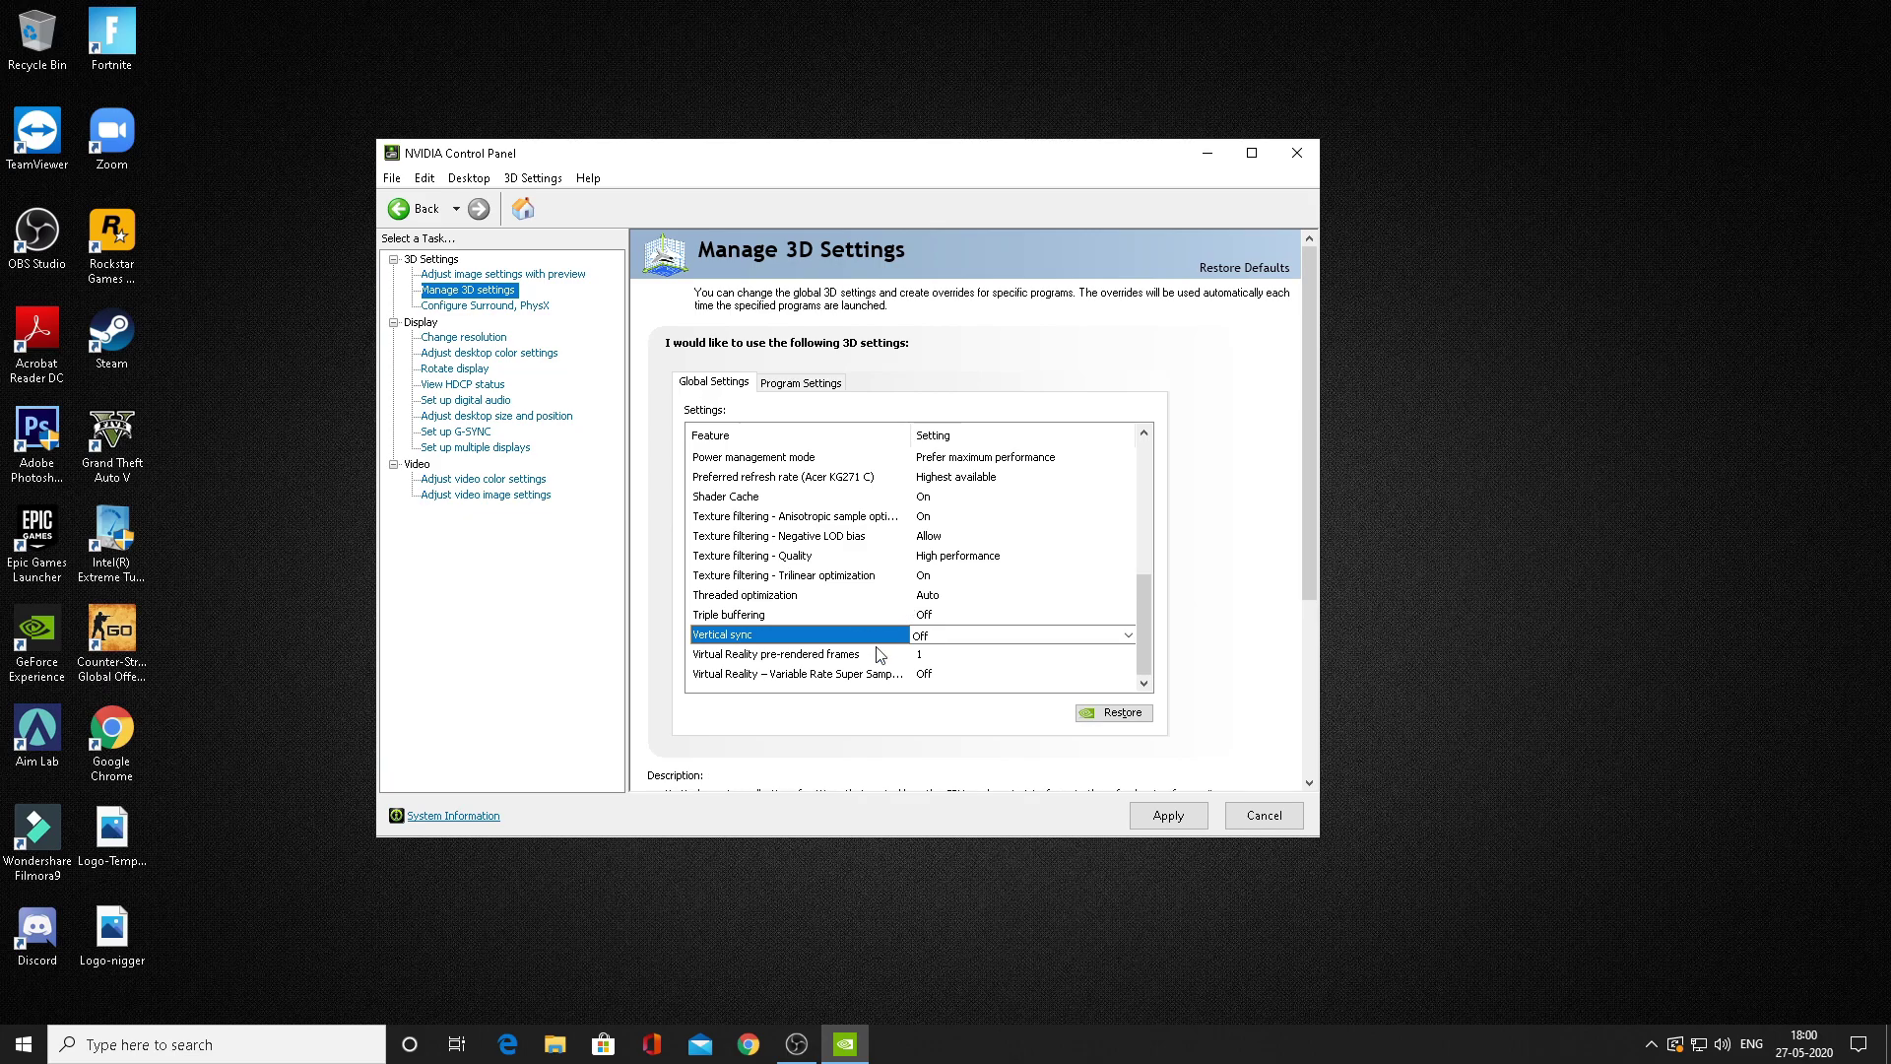
pyautogui.click(1172, 819)
pyautogui.click(1159, 818)
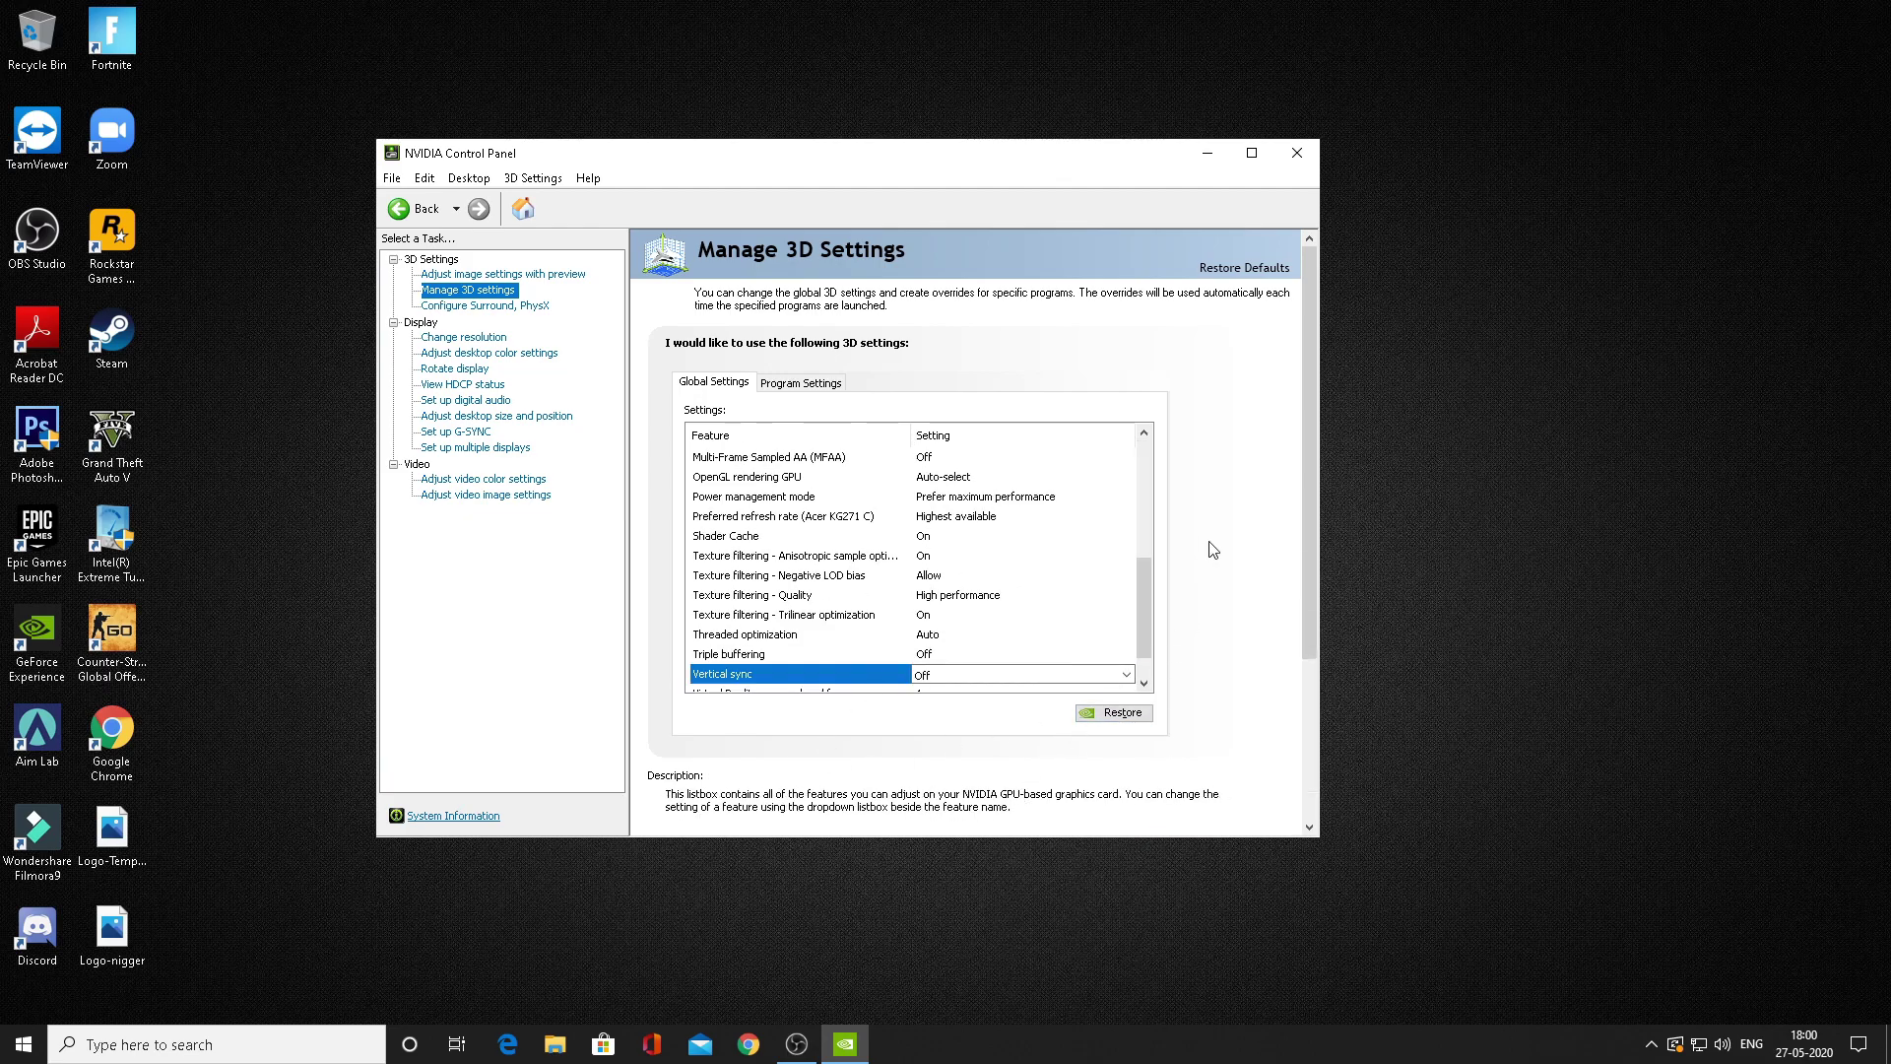
pyautogui.click(1301, 153)
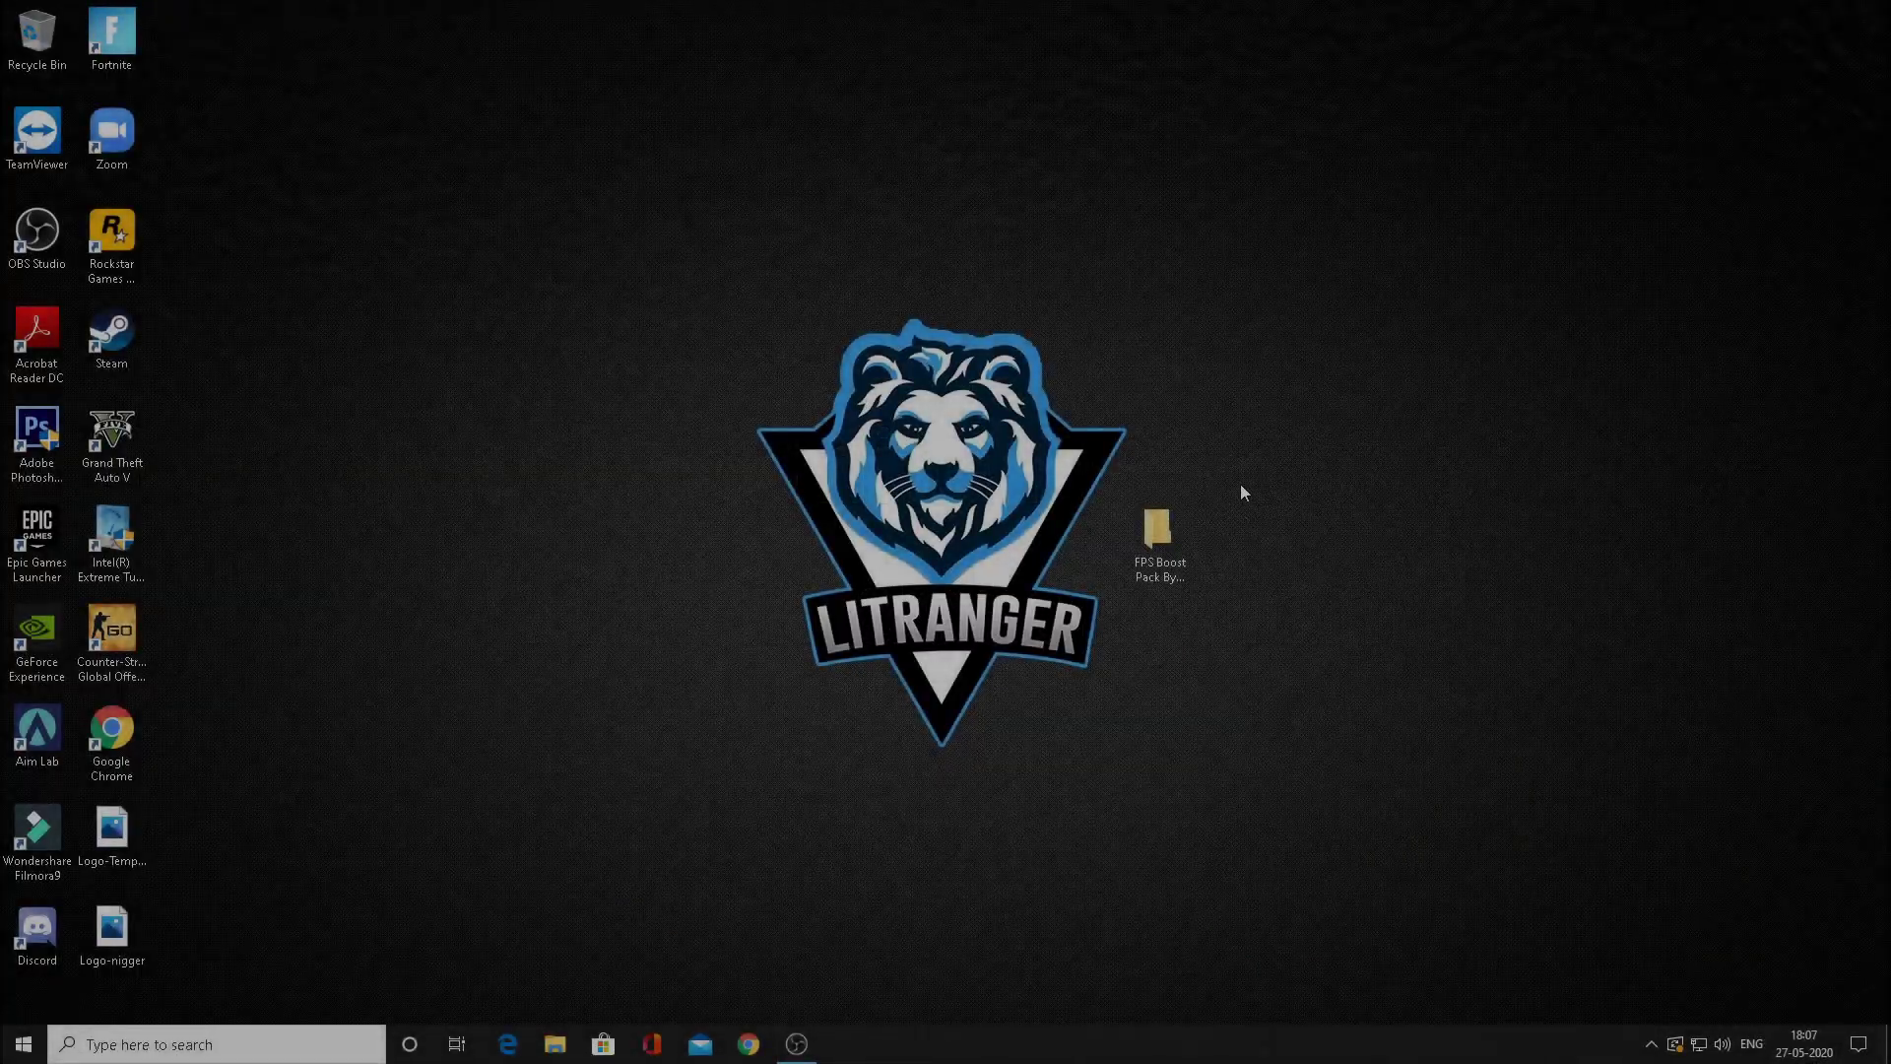
# - Copy the powercfg -duplicatescheme command from the Command-Power Plan text file in the FPS Boost Pack's Commad Files folder
pyautogui.click(1157, 542)
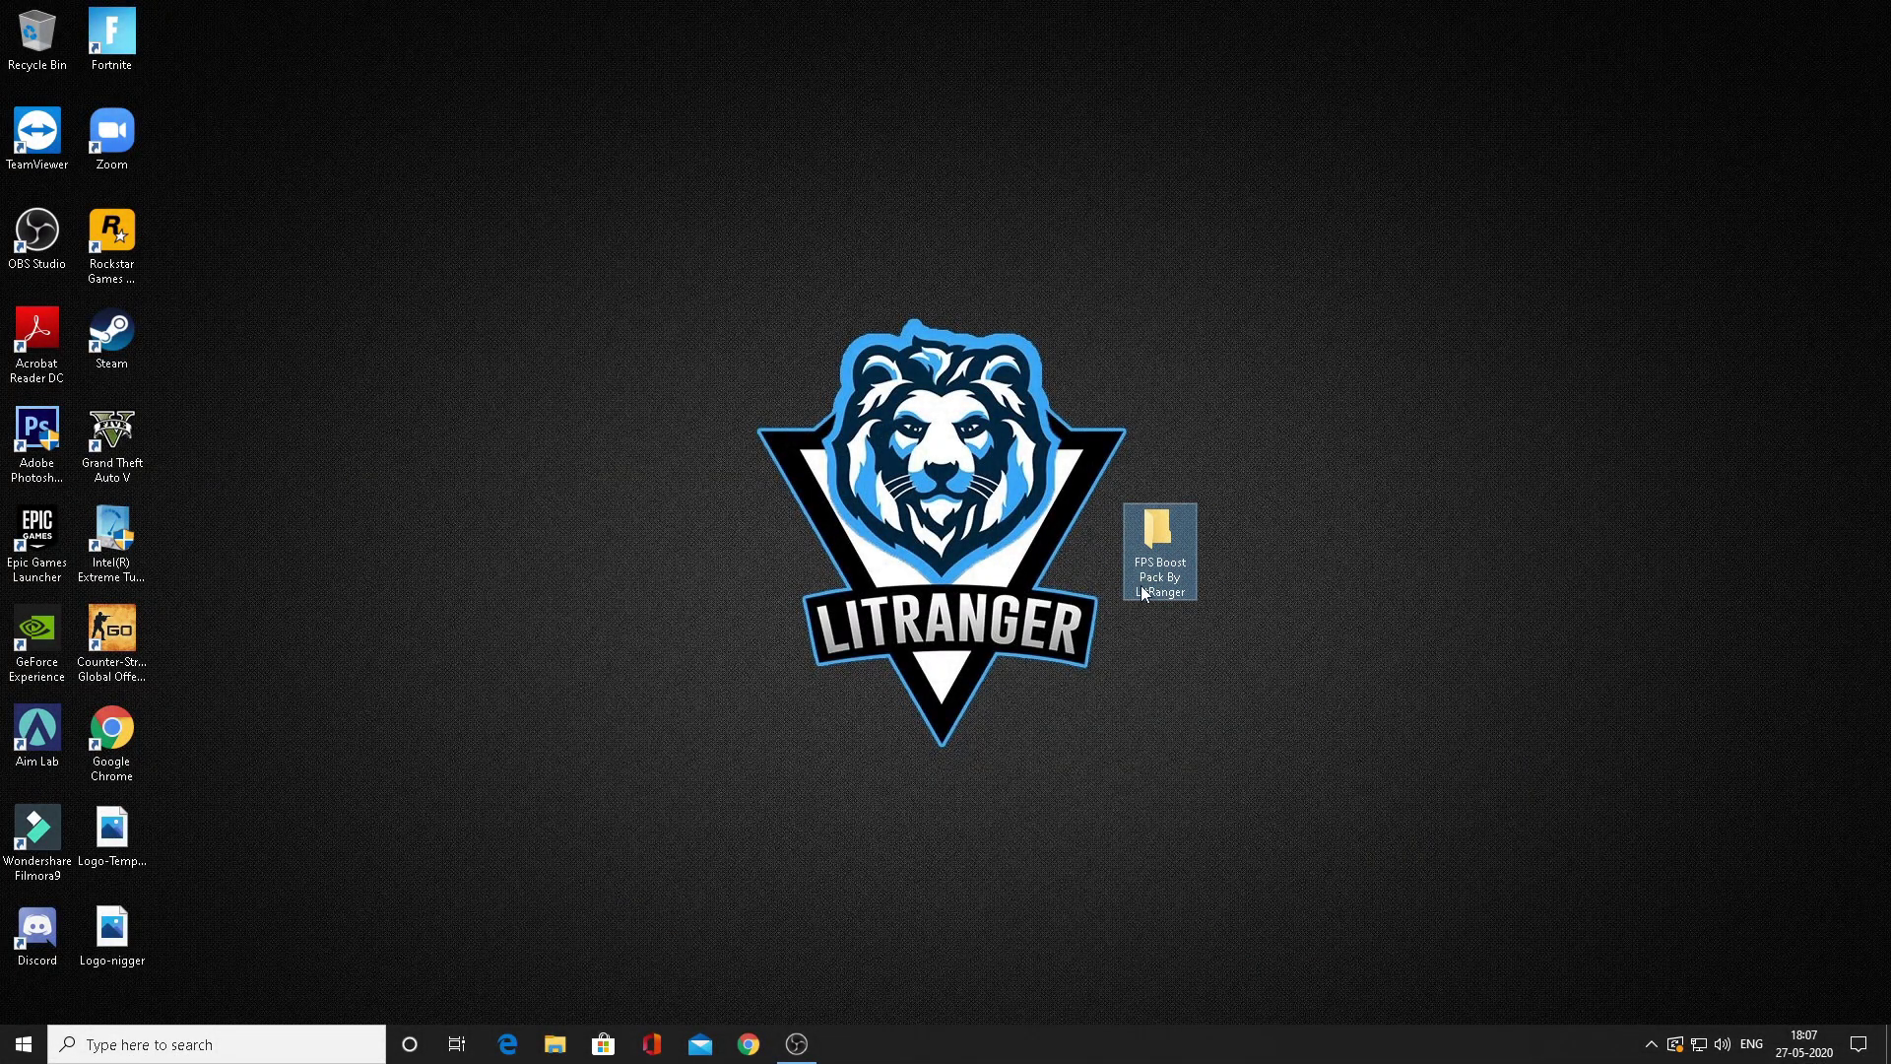
pyautogui.doubleClick(1144, 586)
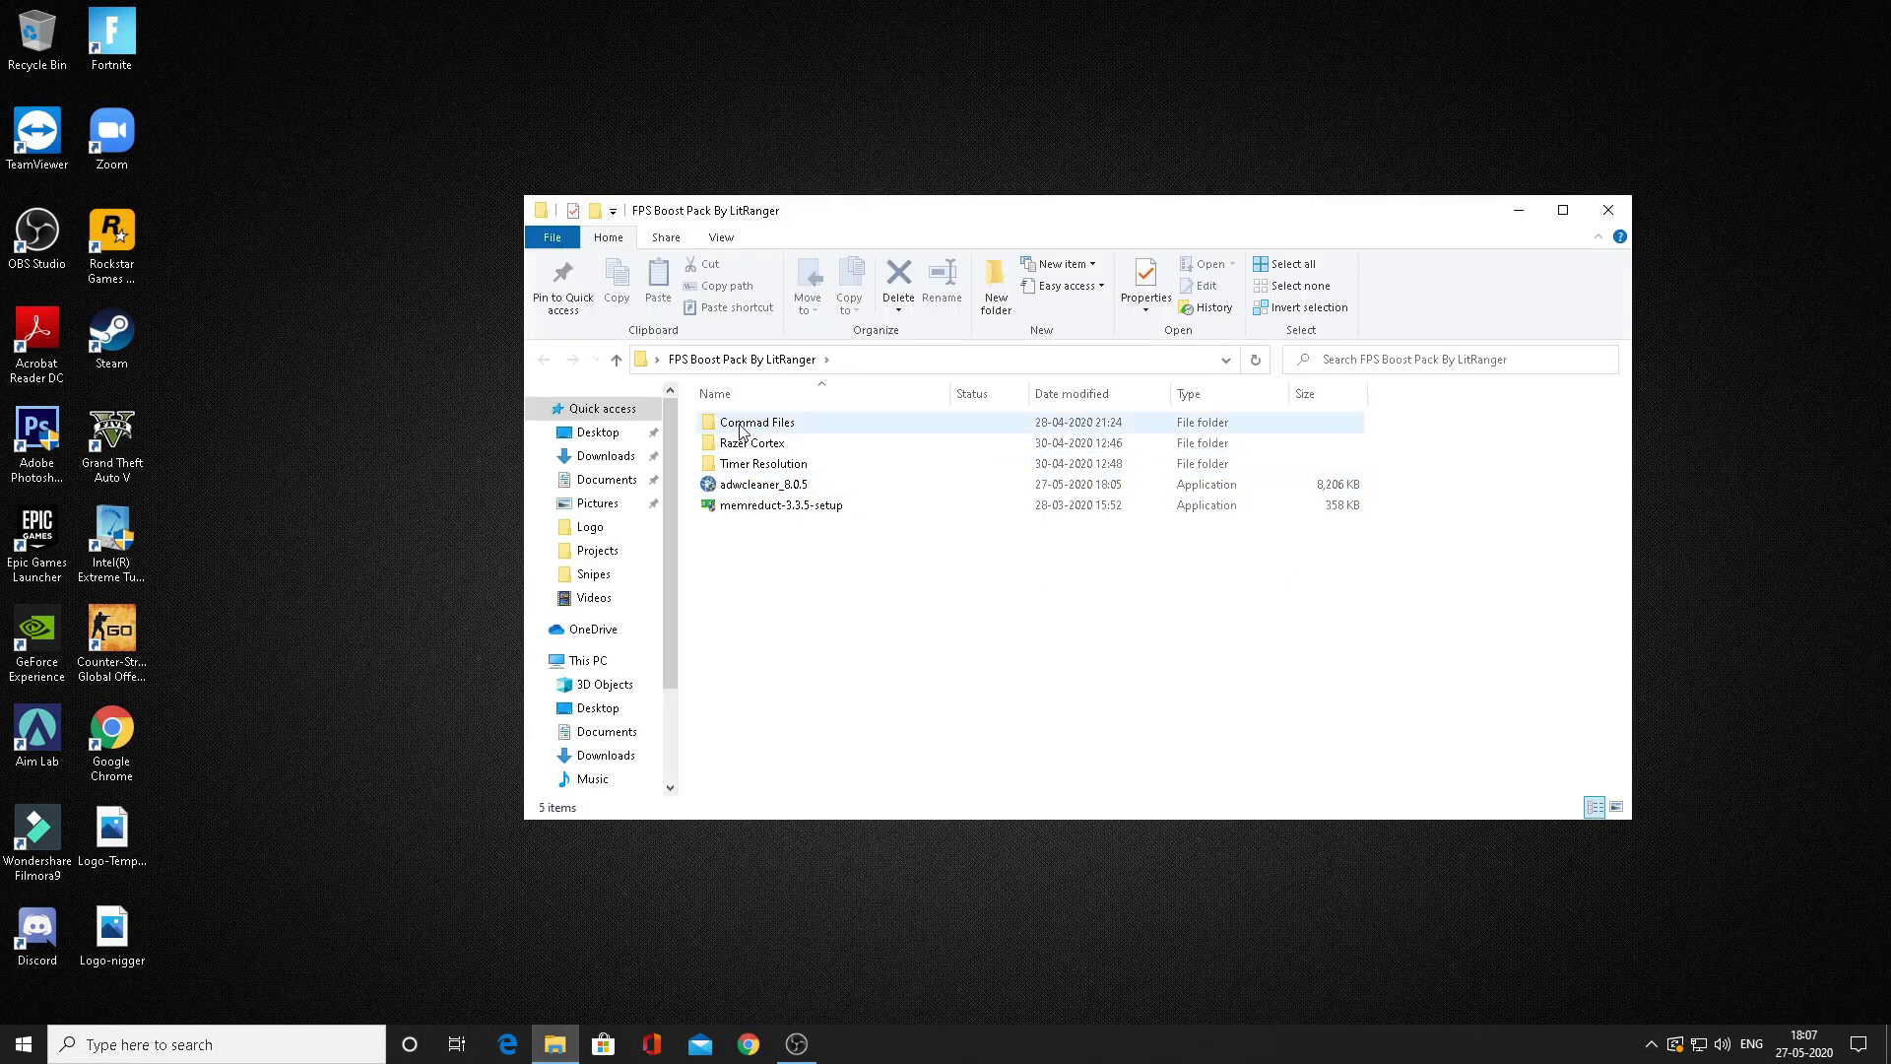
pyautogui.doubleClick(771, 425)
pyautogui.doubleClick(785, 423)
pyautogui.moveTo(785, 390); pyautogui.dragTo(301, 393)
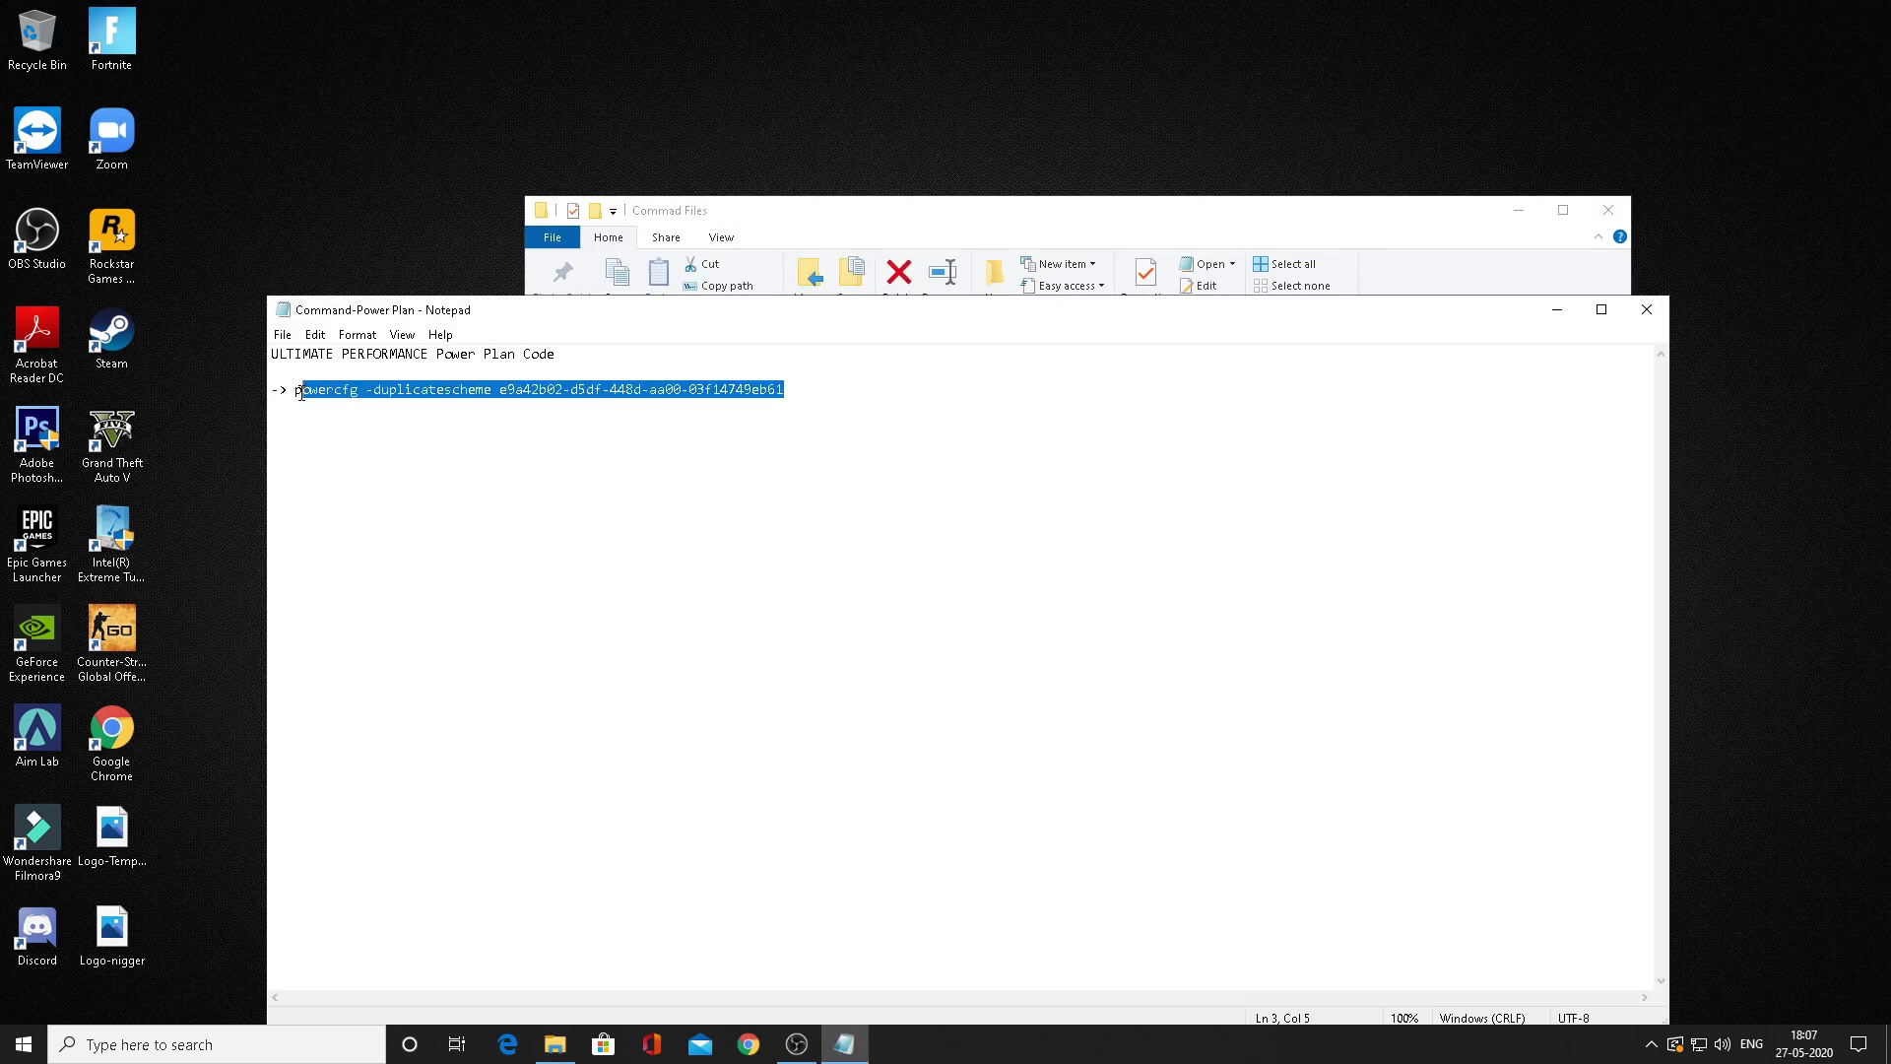
pyautogui.rightClick(370, 390)
pyautogui.click(416, 455)
pyautogui.click(1646, 309)
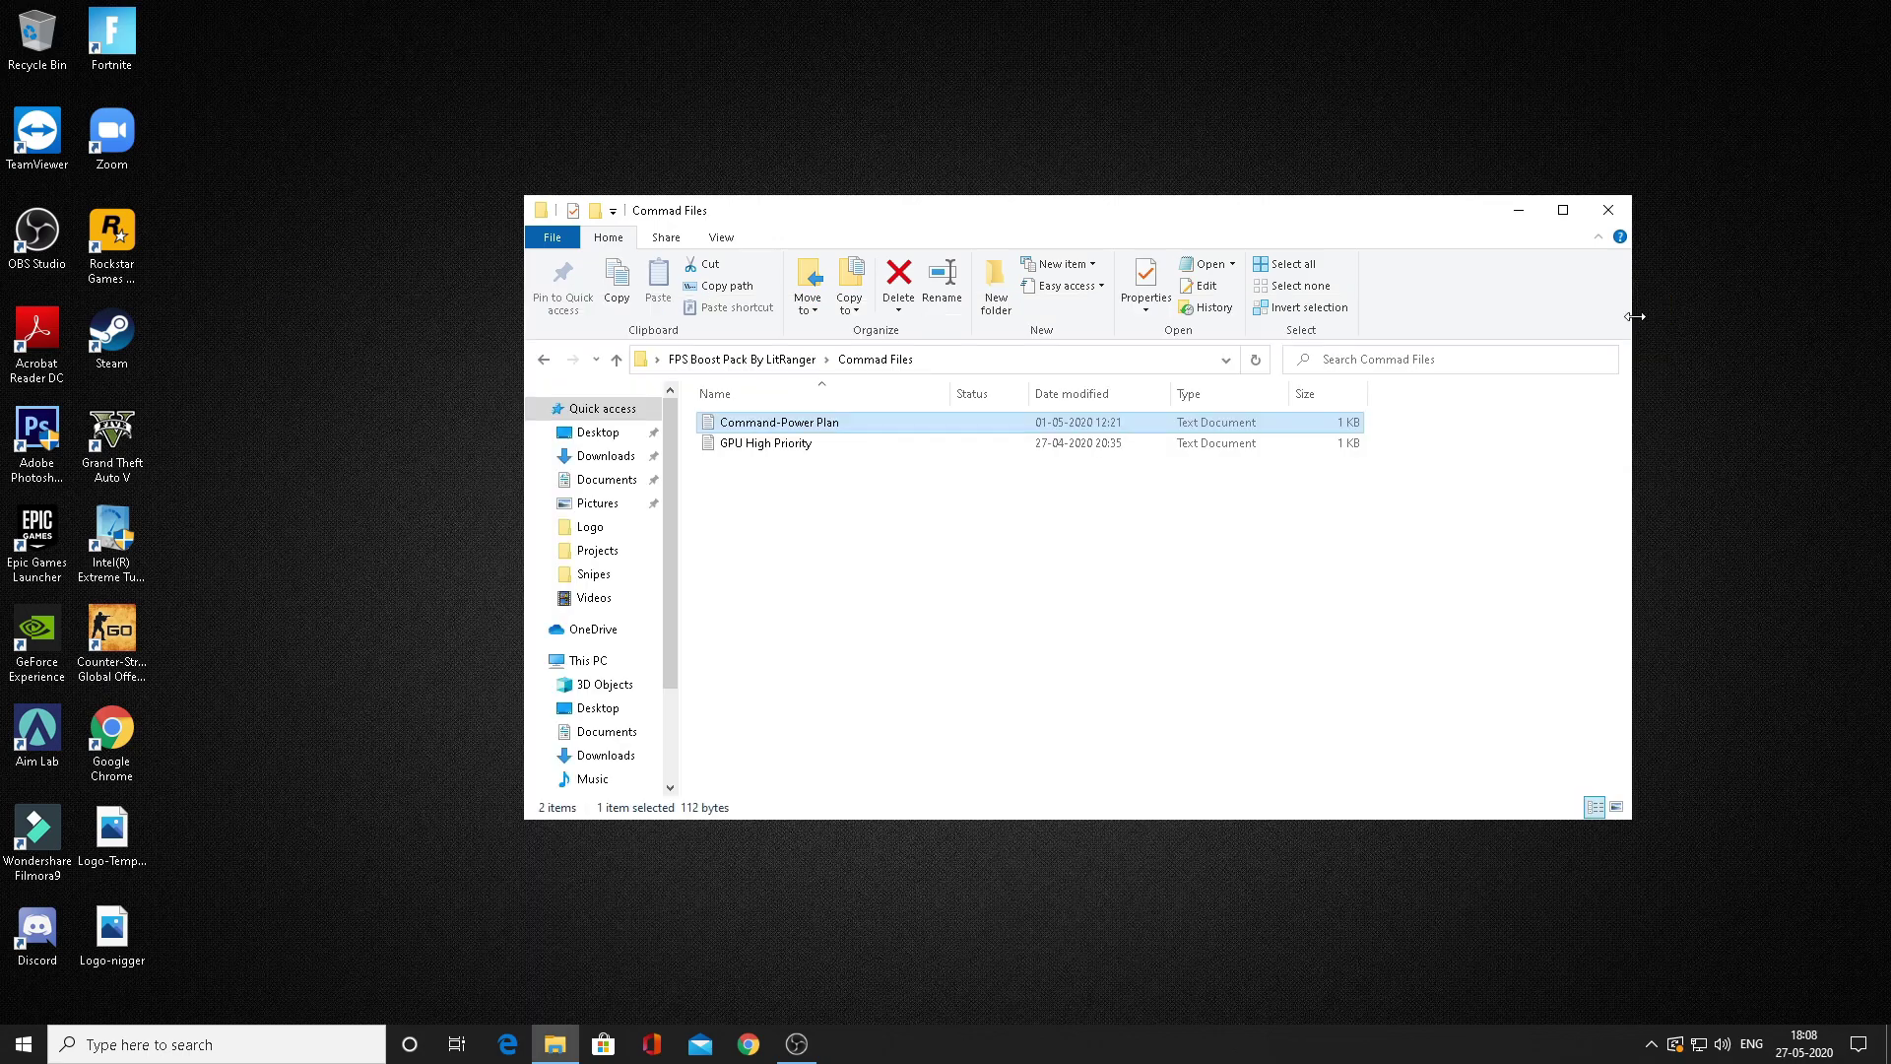
# - Run the copied powercfg -duplicatescheme command in Command Prompt as administrator and close the window
pyautogui.click(192, 1039)
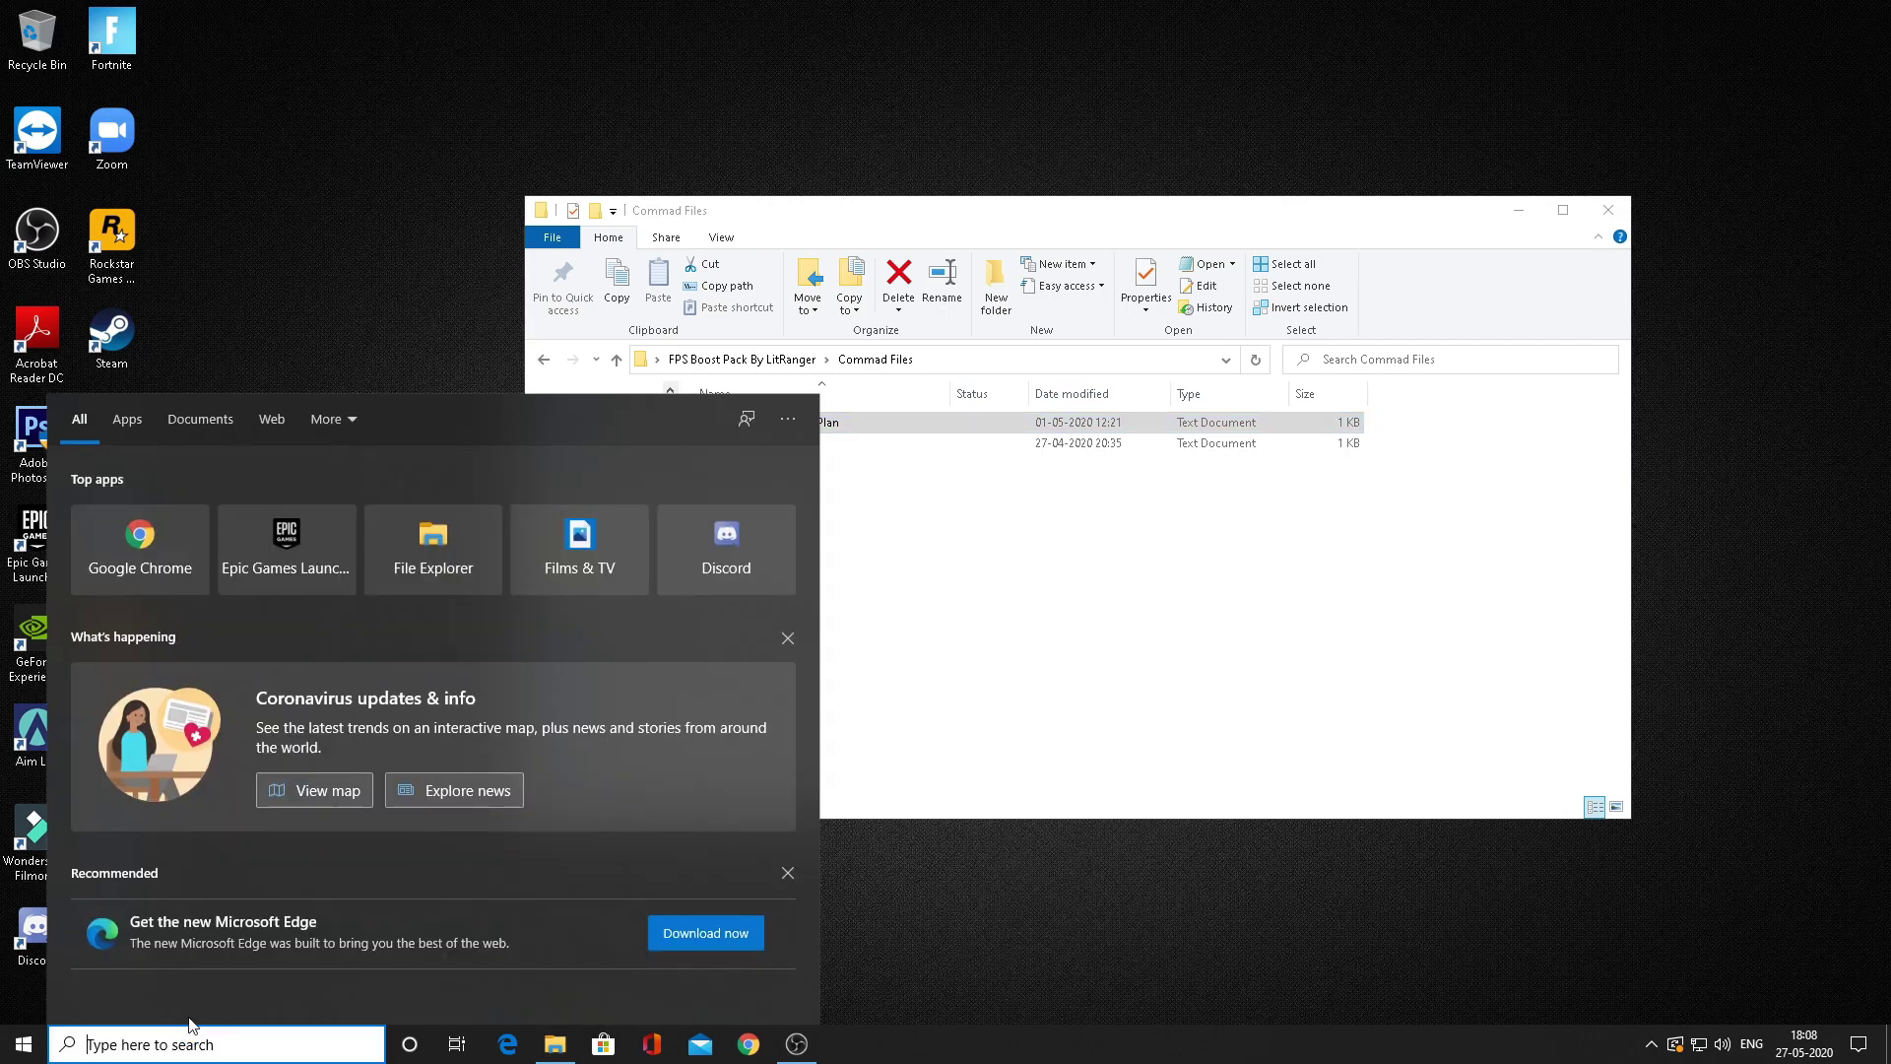
pyautogui.write('cmd')
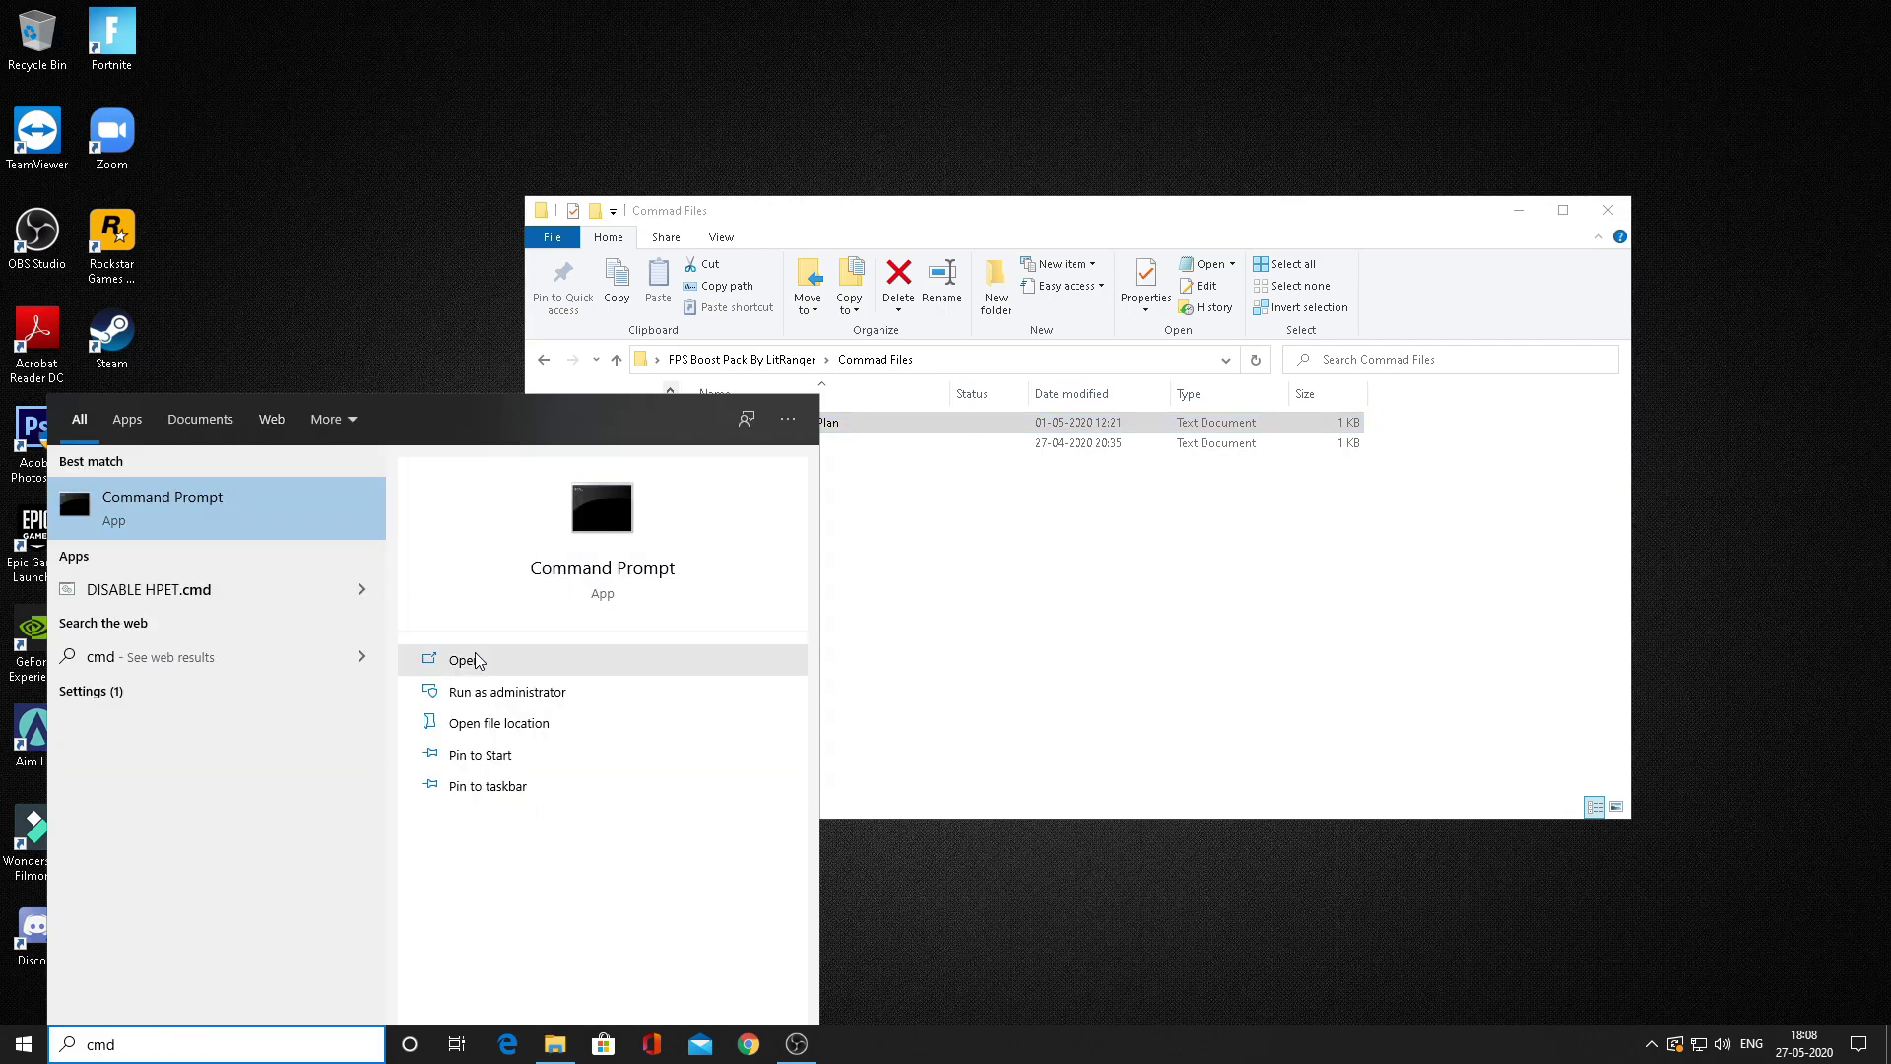
pyautogui.click(507, 693)
pyautogui.rightClick(457, 327)
pyautogui.press('Return')
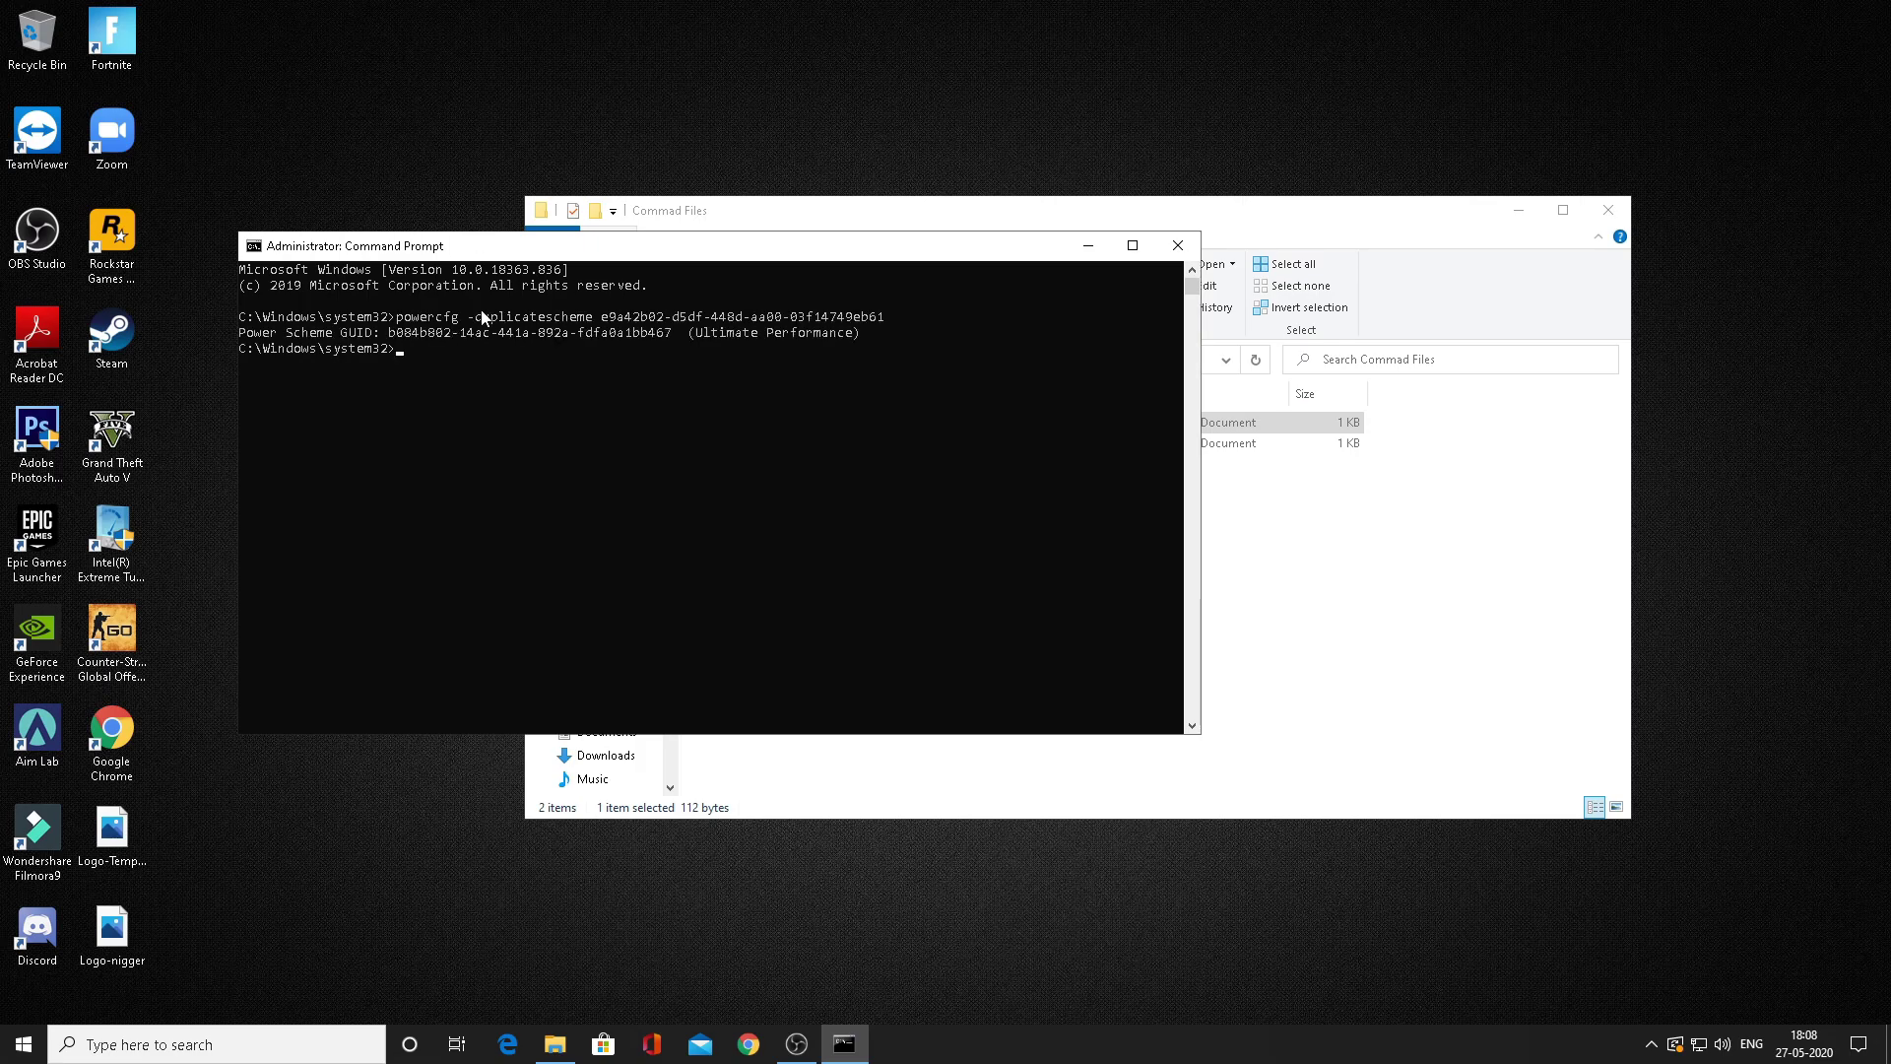
pyautogui.press('Return')
pyautogui.click(1177, 245)
# - Activate an Ultimate Performance plan from the additional power plans and close Power Options
pyautogui.click(303, 1030)
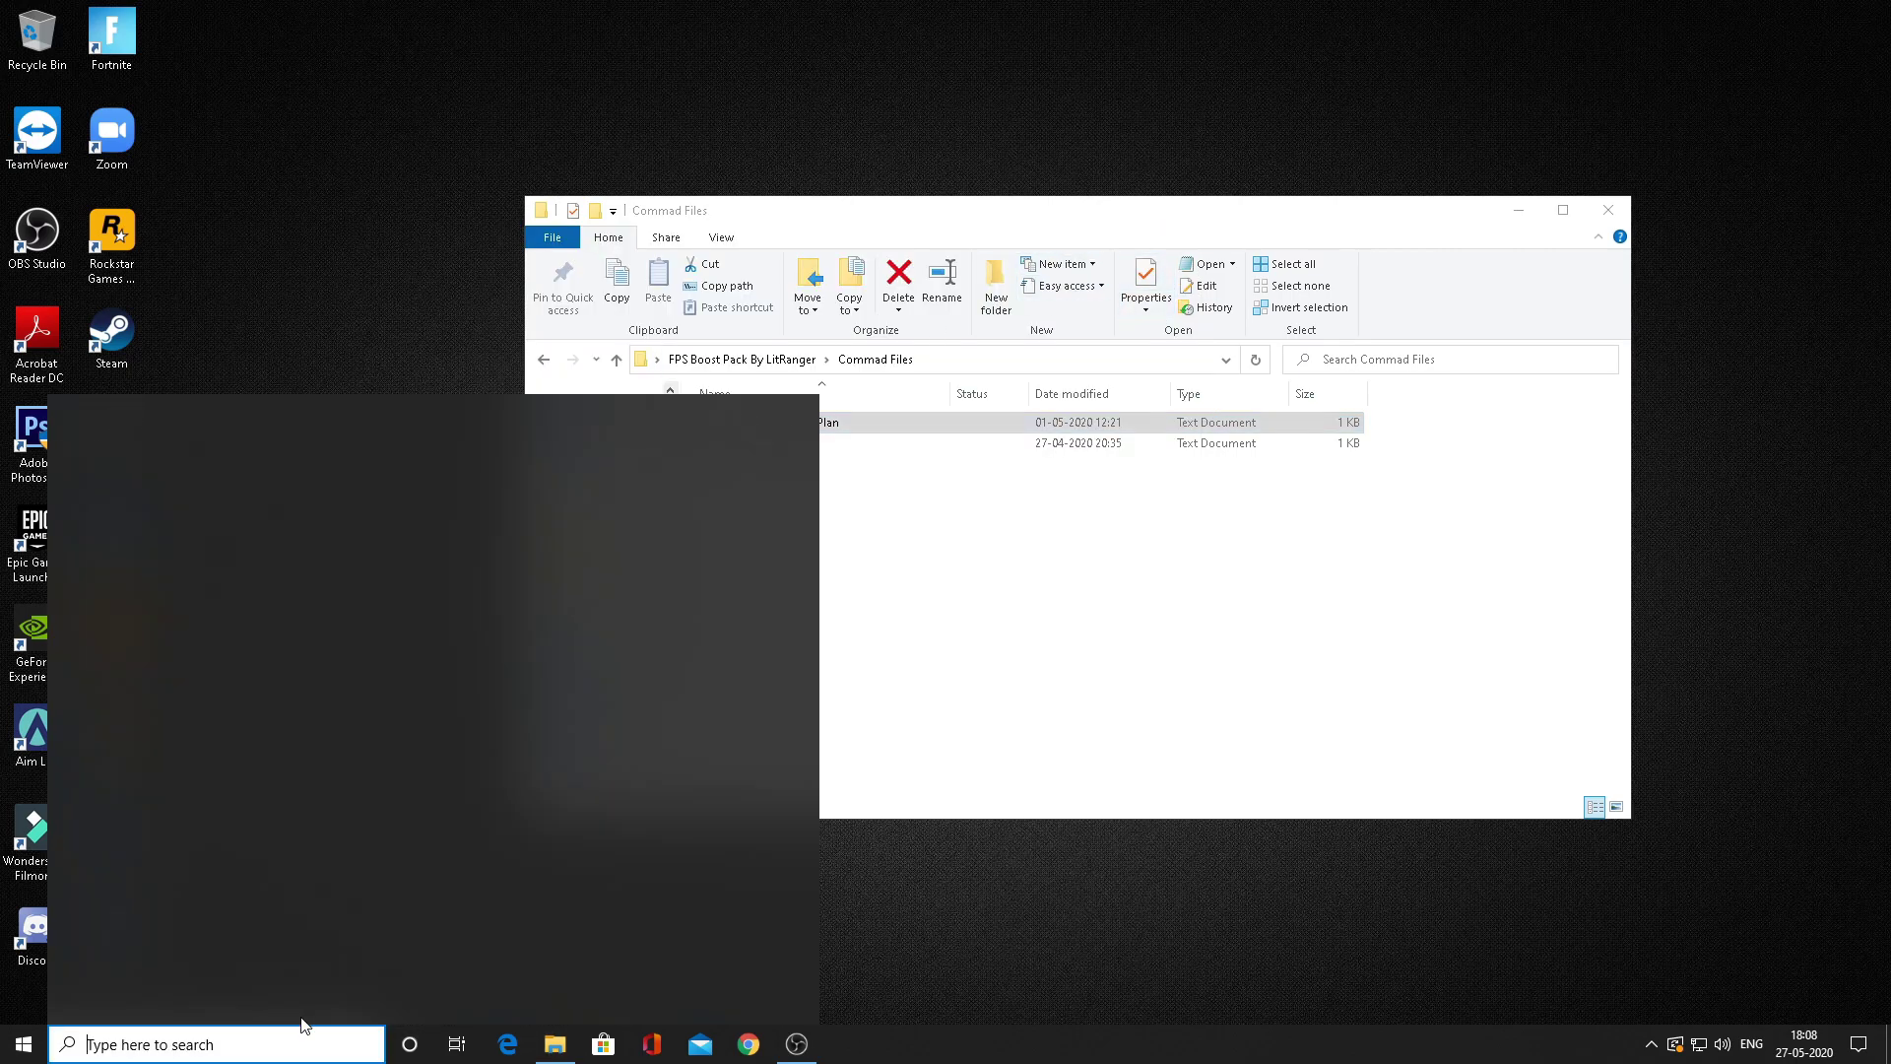
pyautogui.write('choo')
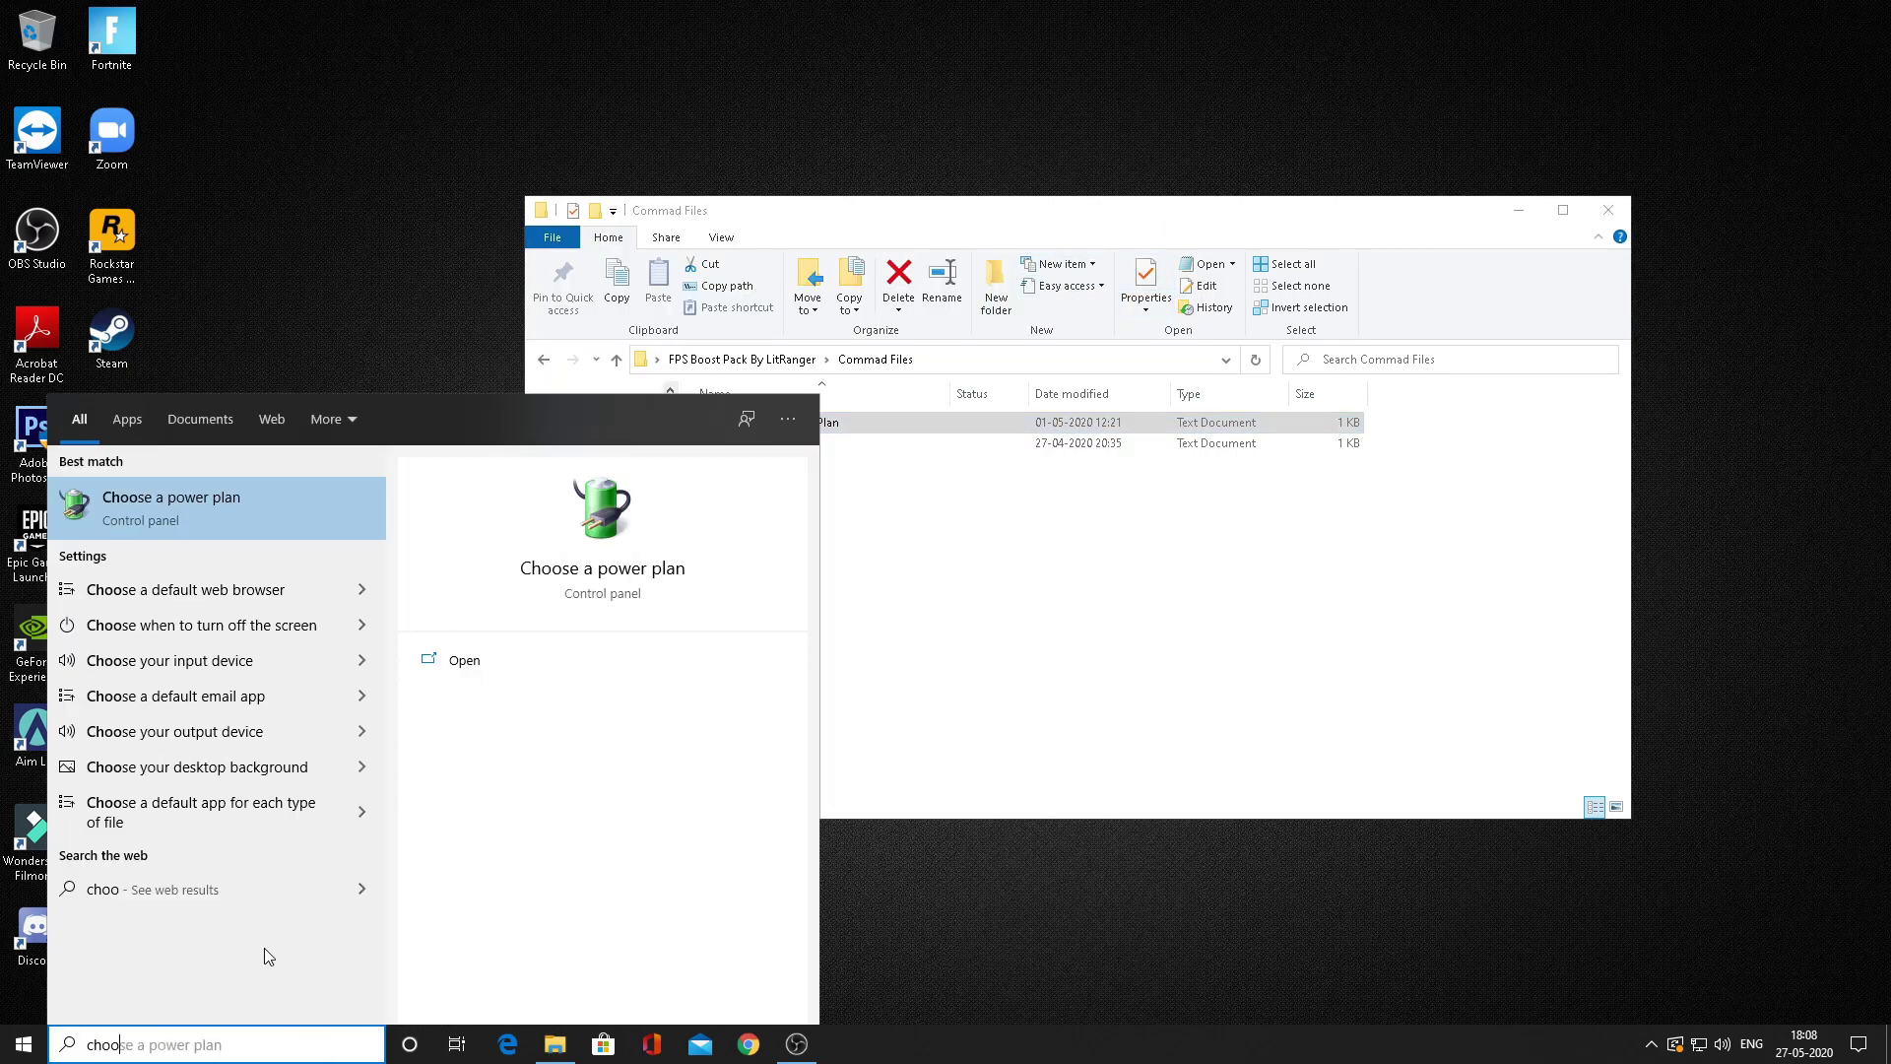
pyautogui.click(168, 495)
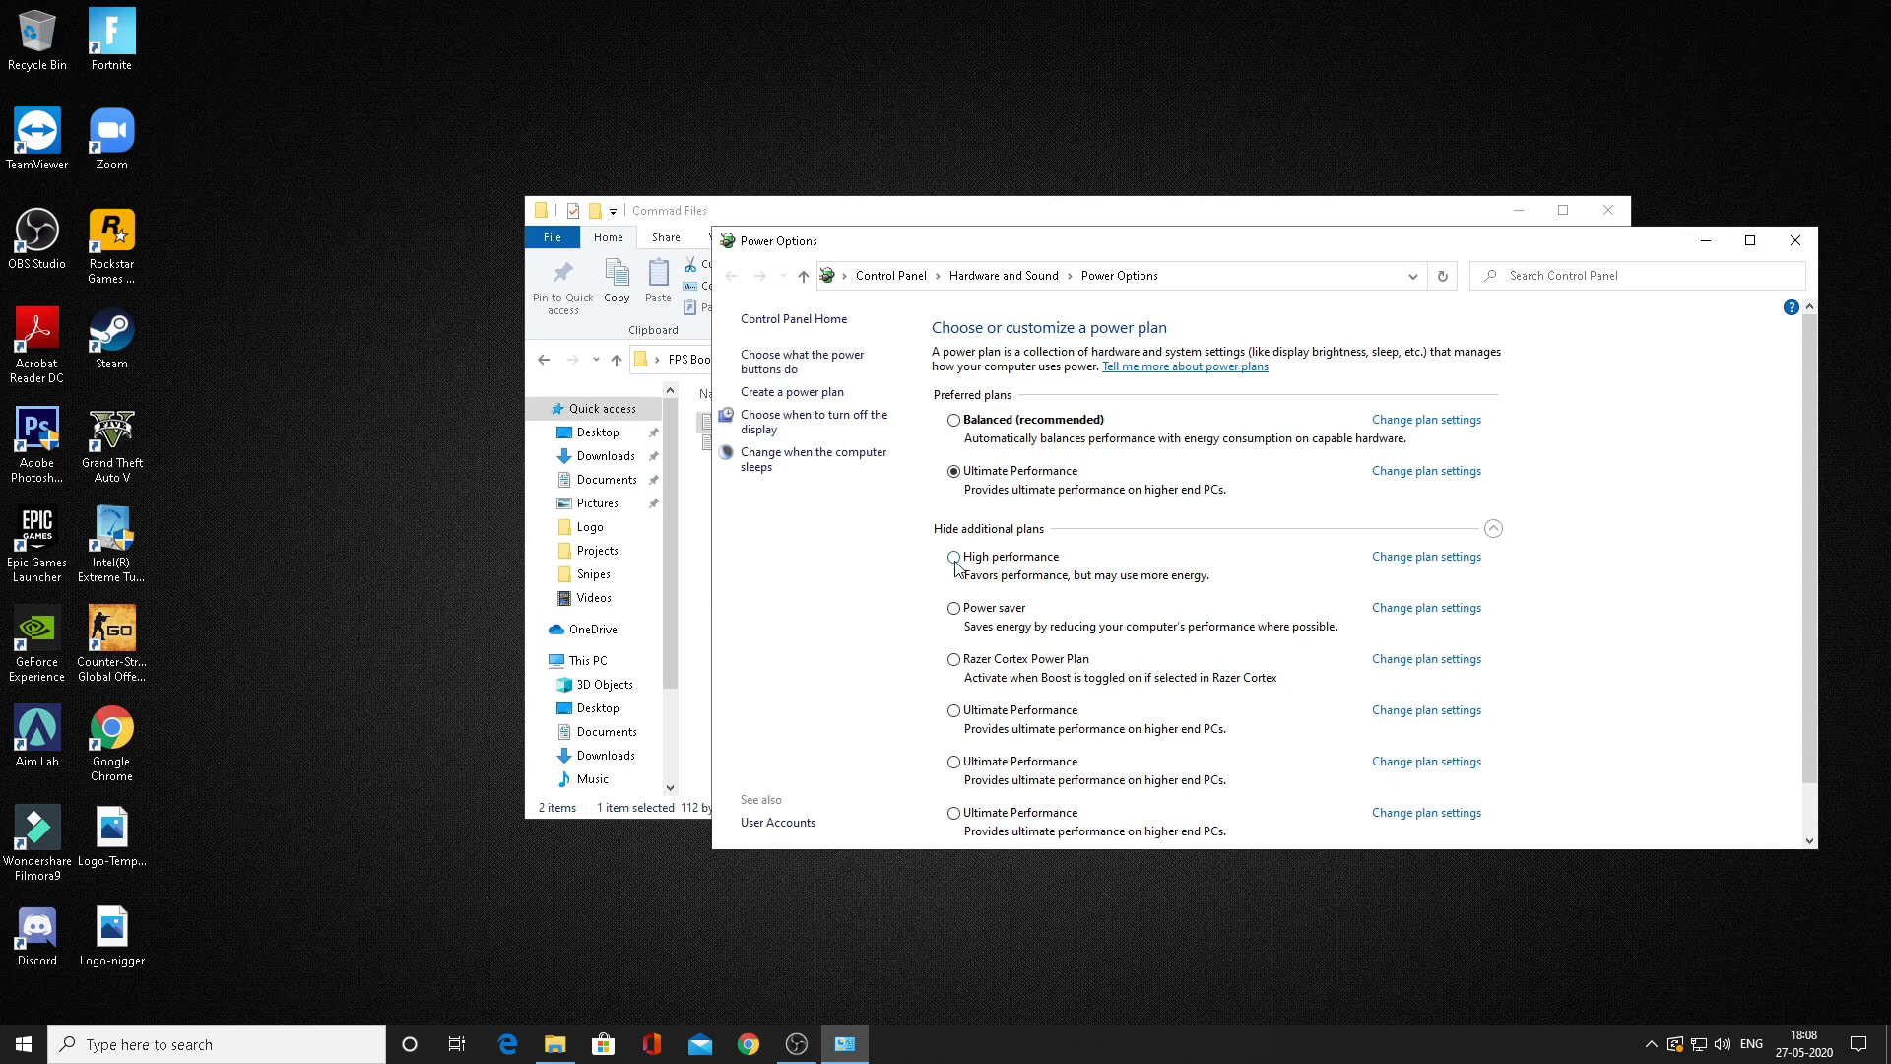
pyautogui.scroll(-1, 1015, 650)
pyautogui.click(1493, 470)
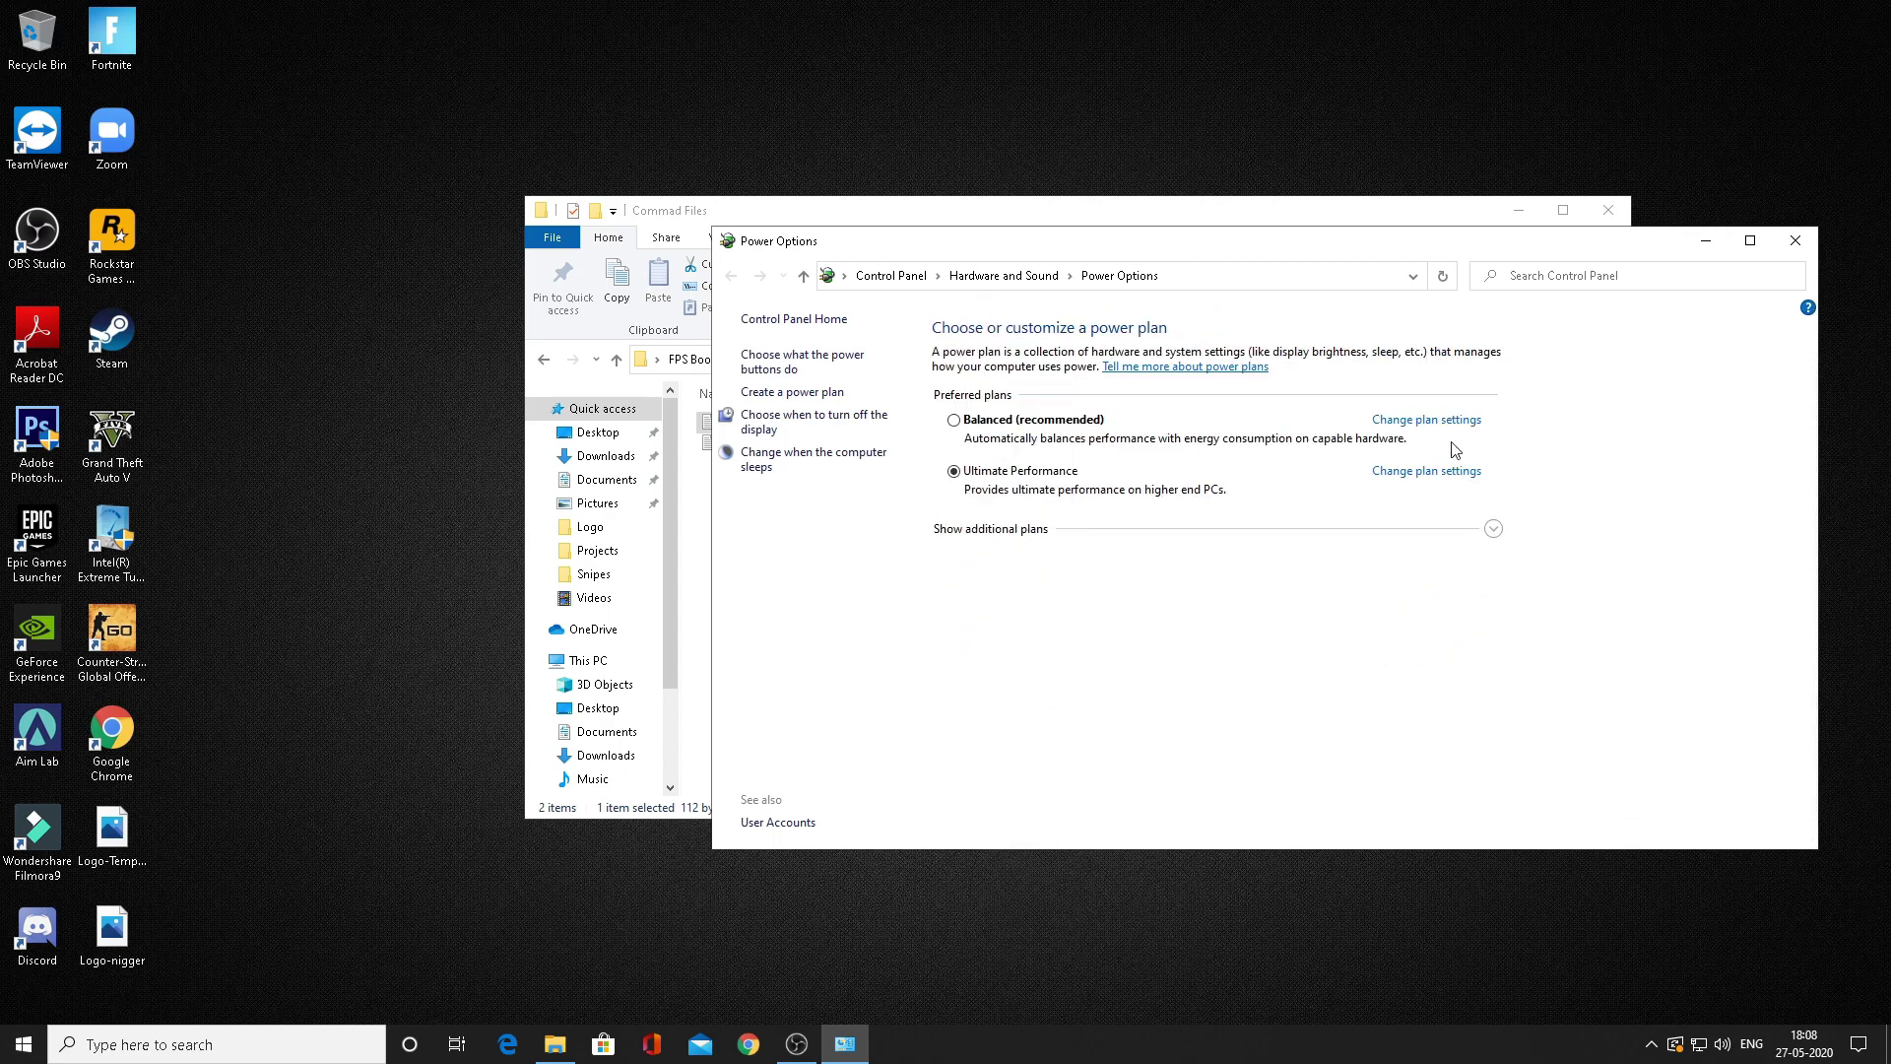
pyautogui.click(1492, 526)
pyautogui.click(997, 670)
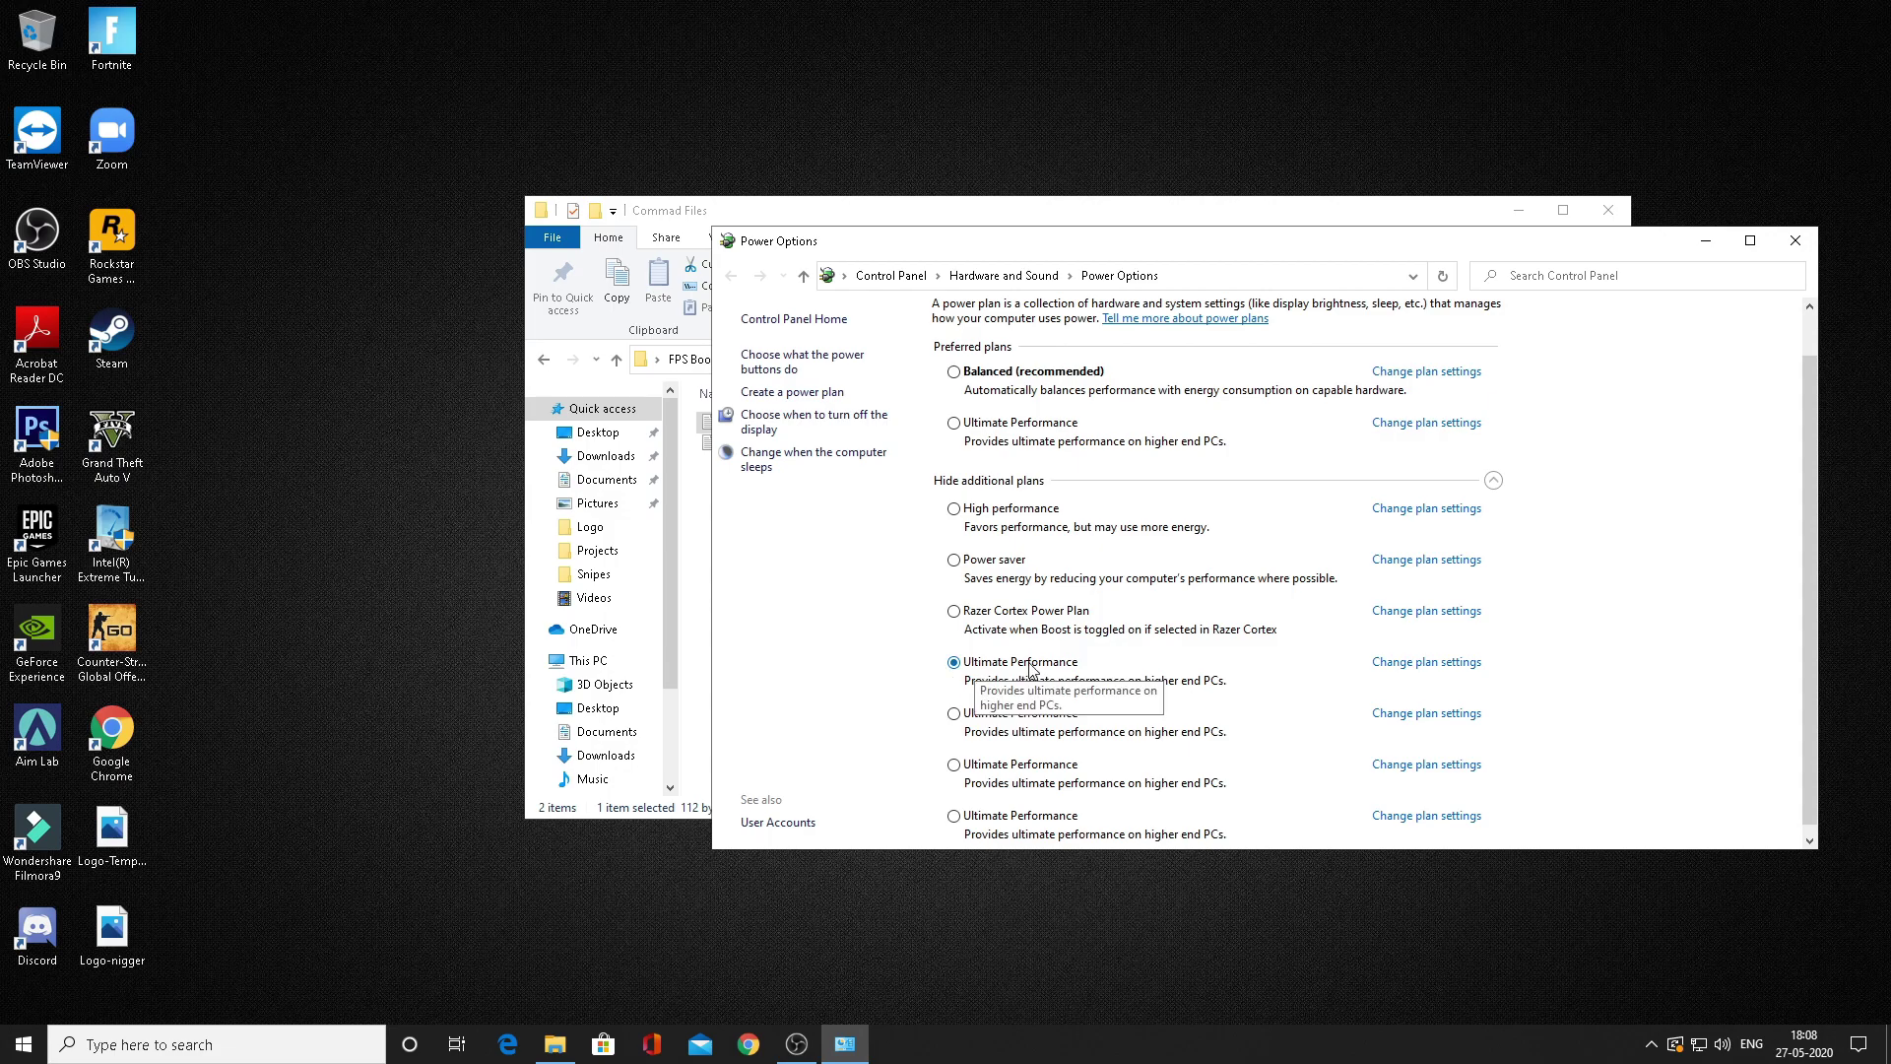
pyautogui.click(1796, 241)
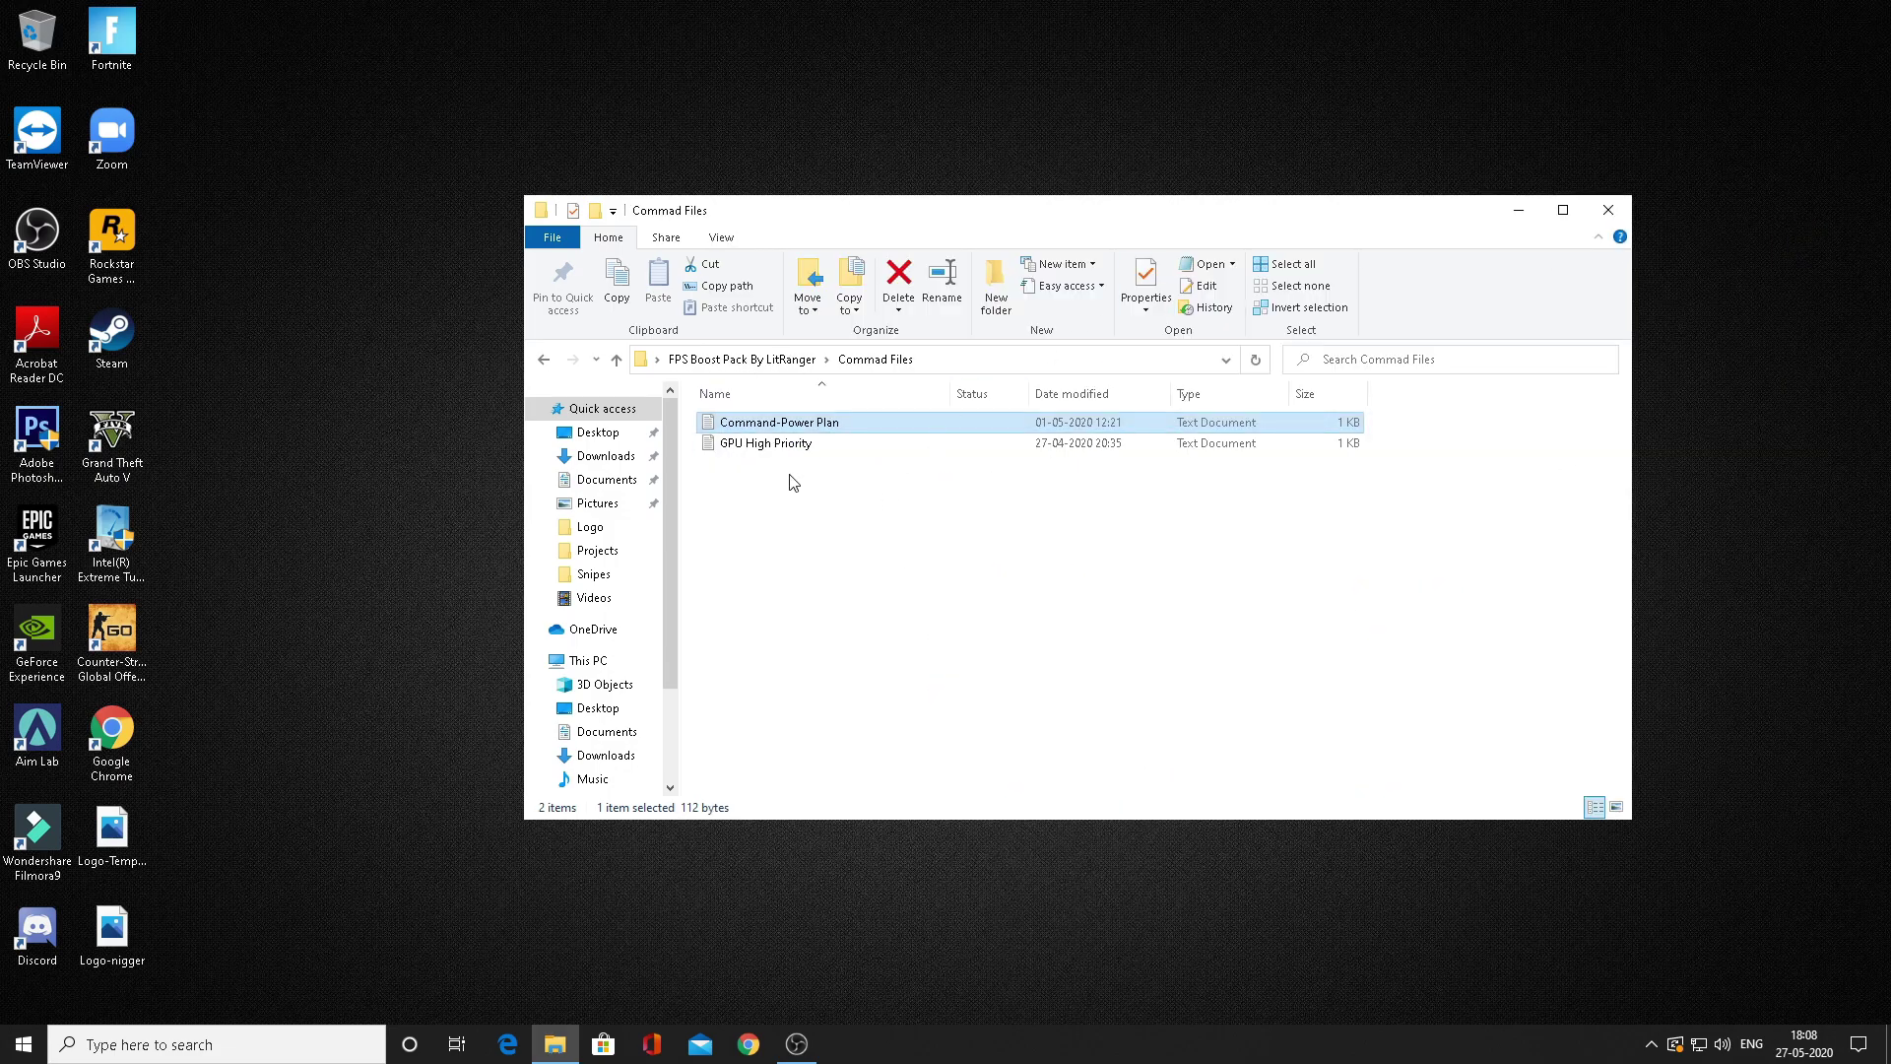
# - Copy the registry path from the GPU High Priority text file and close the file
pyautogui.doubleClick(773, 442)
pyautogui.moveTo(1095, 381); pyautogui.dragTo(245, 384)
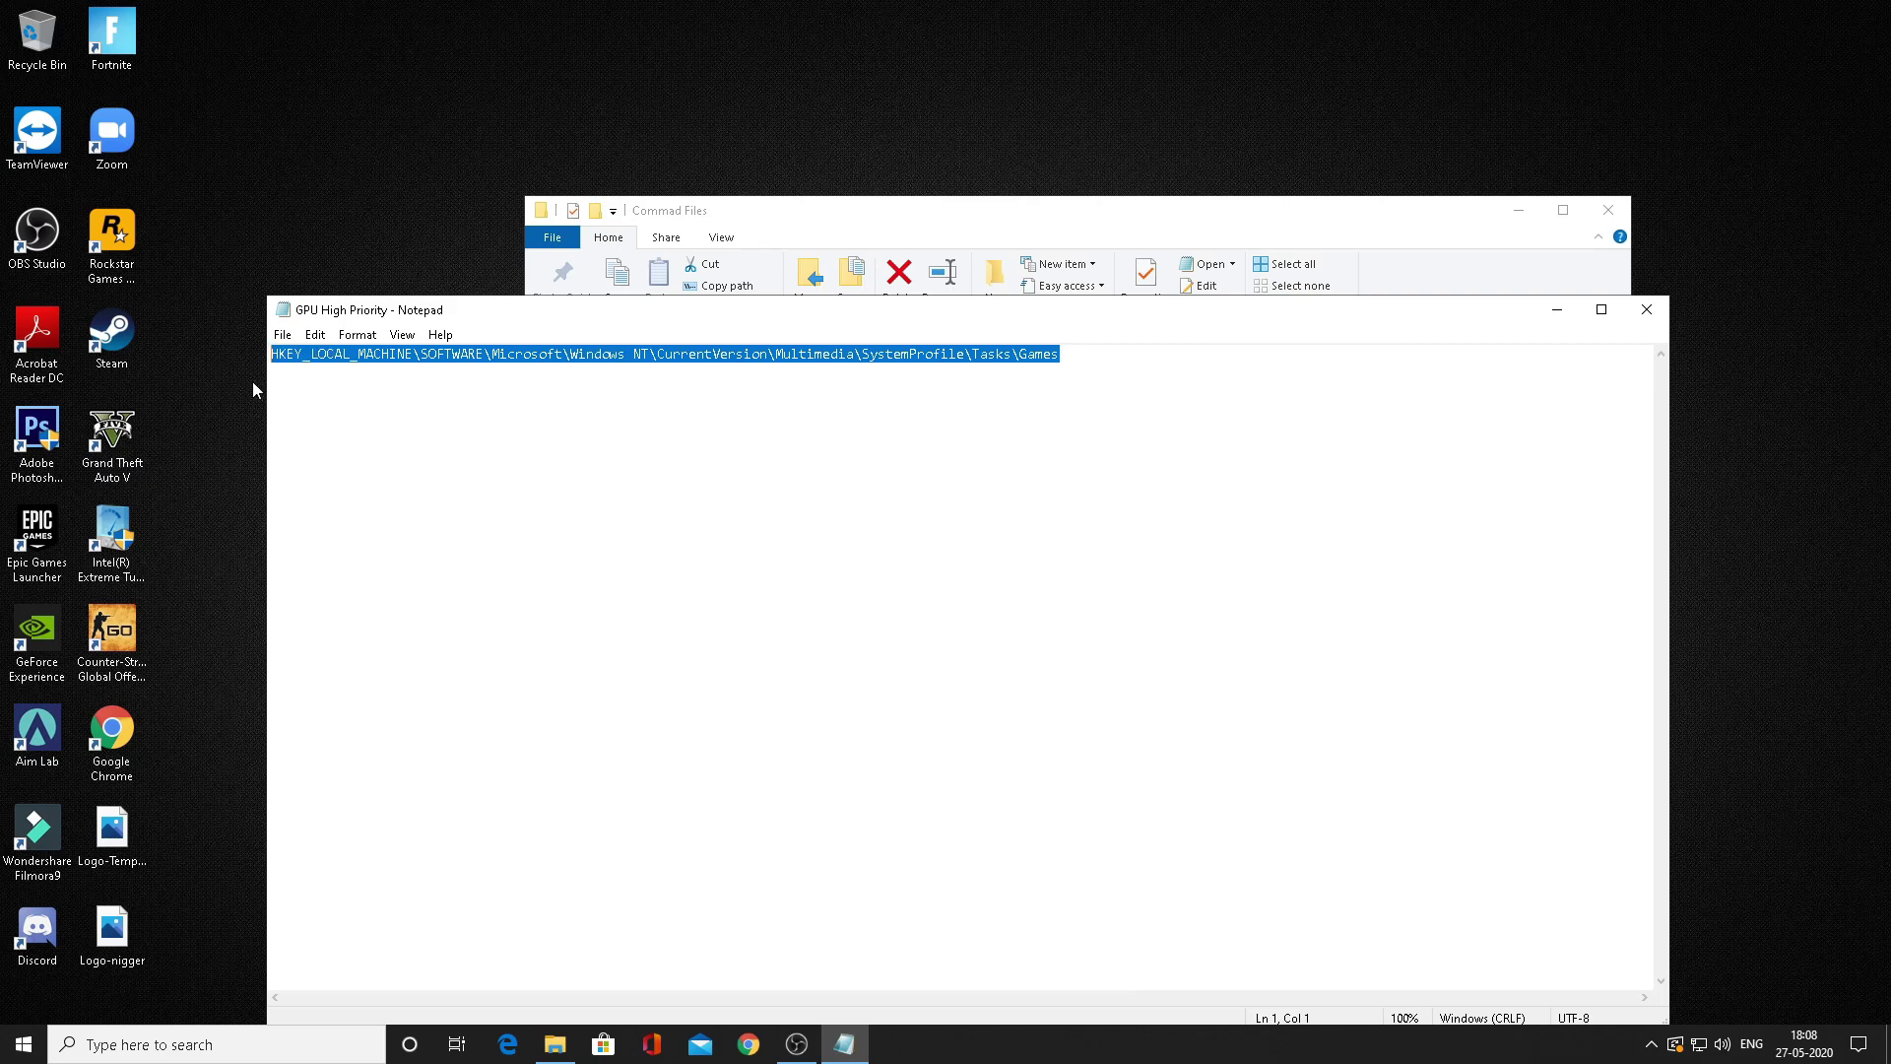
pyautogui.rightClick(399, 377)
pyautogui.click(438, 420)
pyautogui.click(1645, 308)
# - Go to the copied path ending in Multimedia\SystemProfile\Tasks\Games in Registry Editor
pyautogui.click(197, 1044)
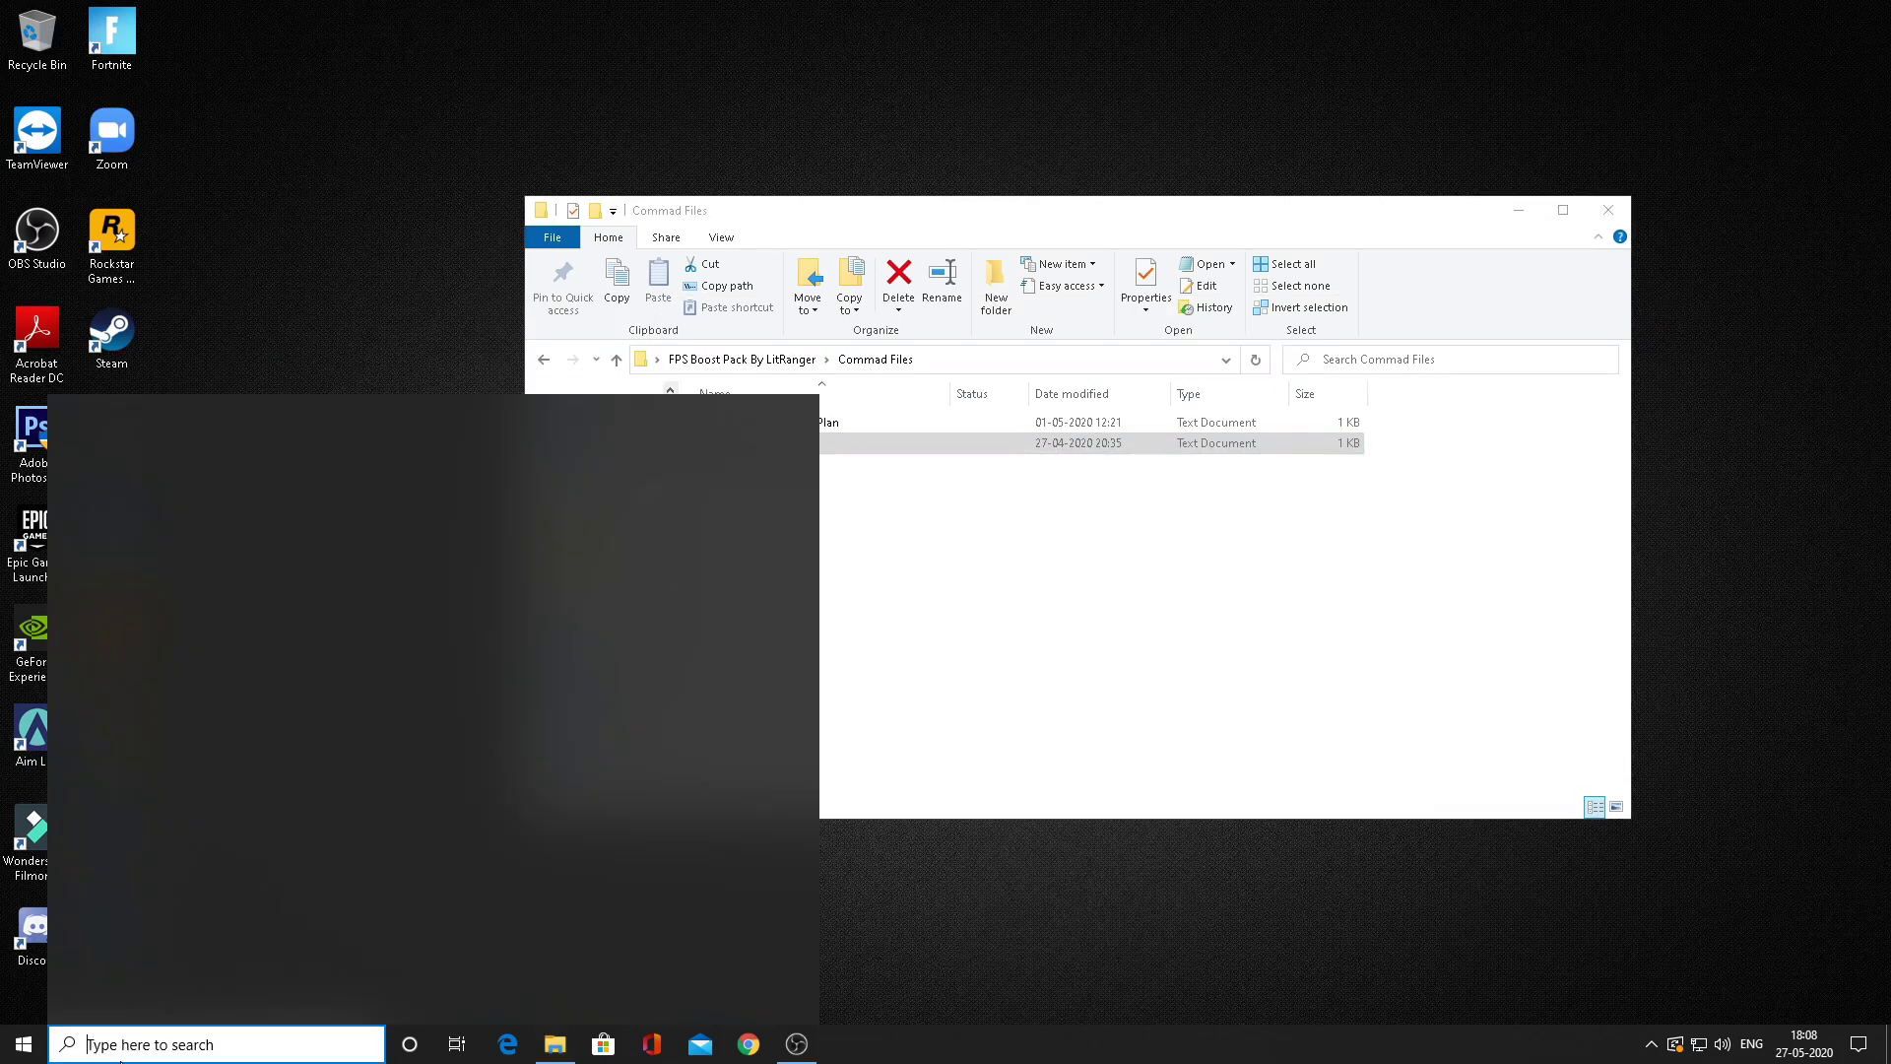
pyautogui.write('reged')
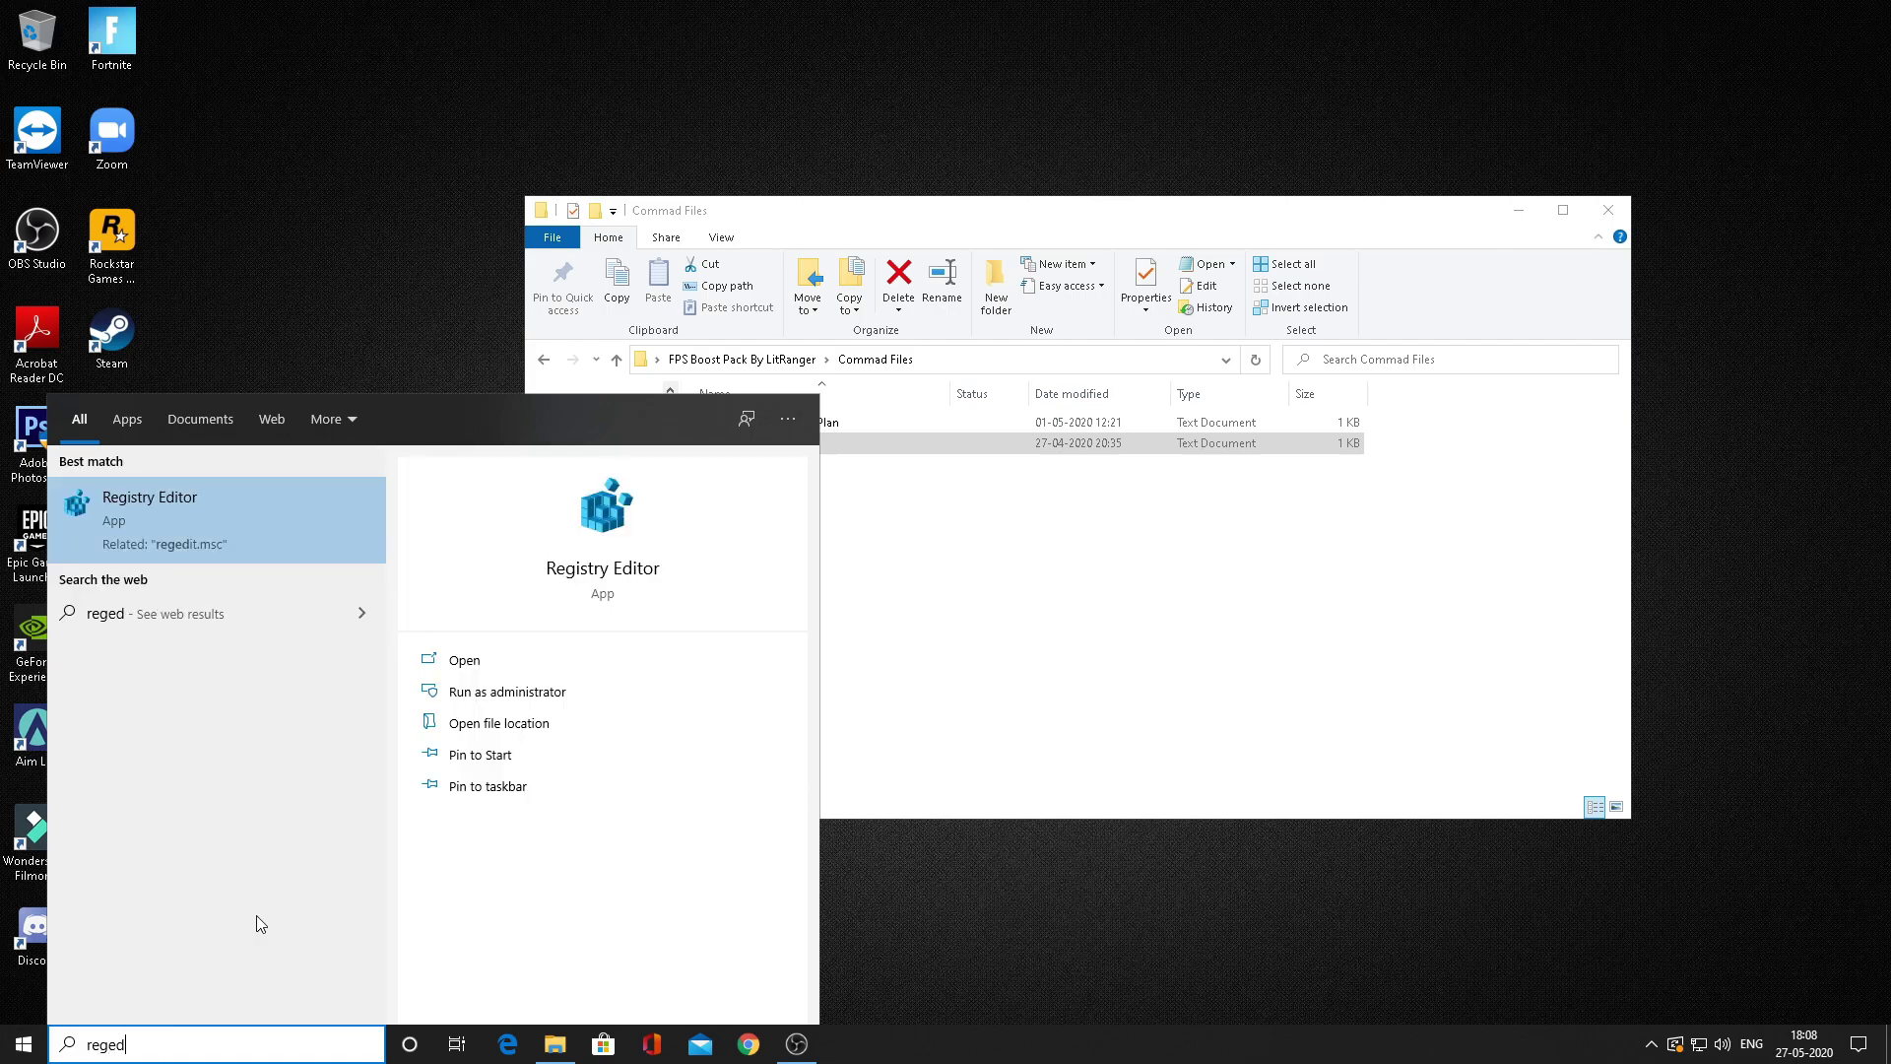
pyautogui.click(197, 500)
pyautogui.click(41, 87)
pyautogui.press('BackSpace')
pyautogui.hotkey('ctrl', 'v')
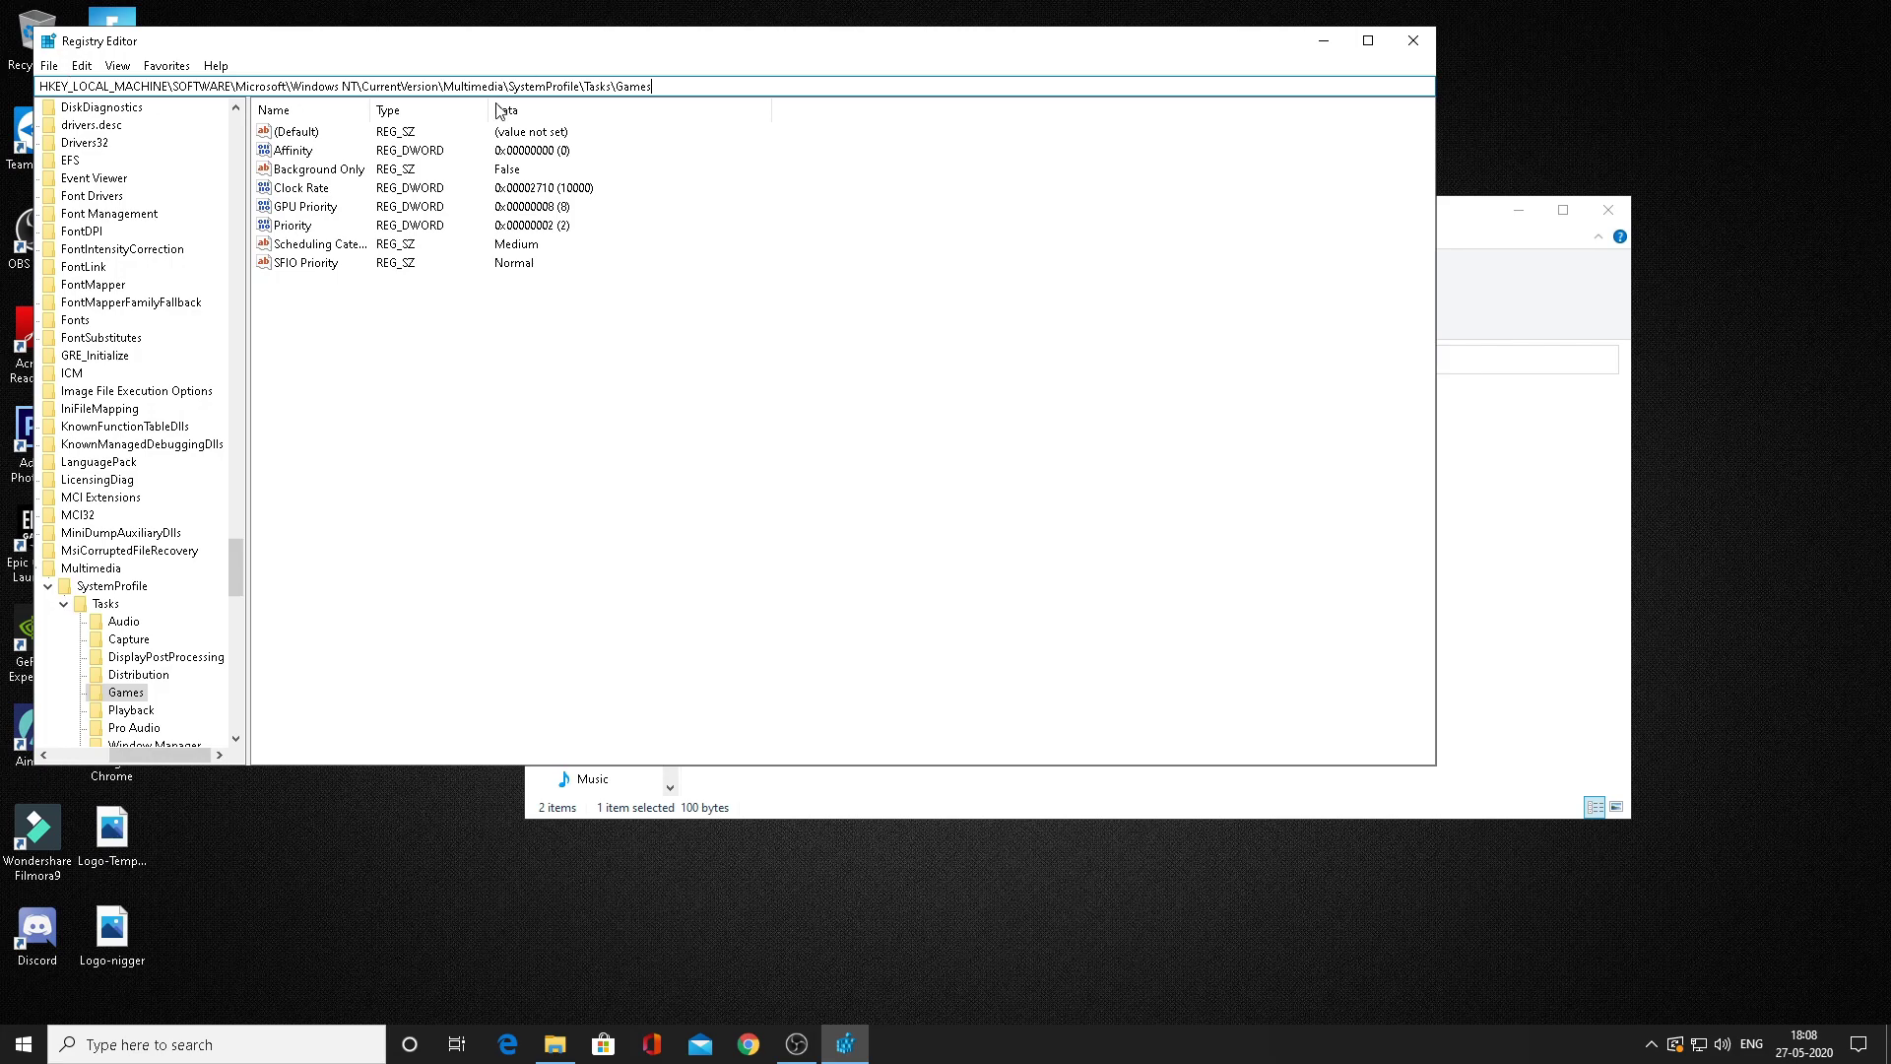
pyautogui.press('Return')
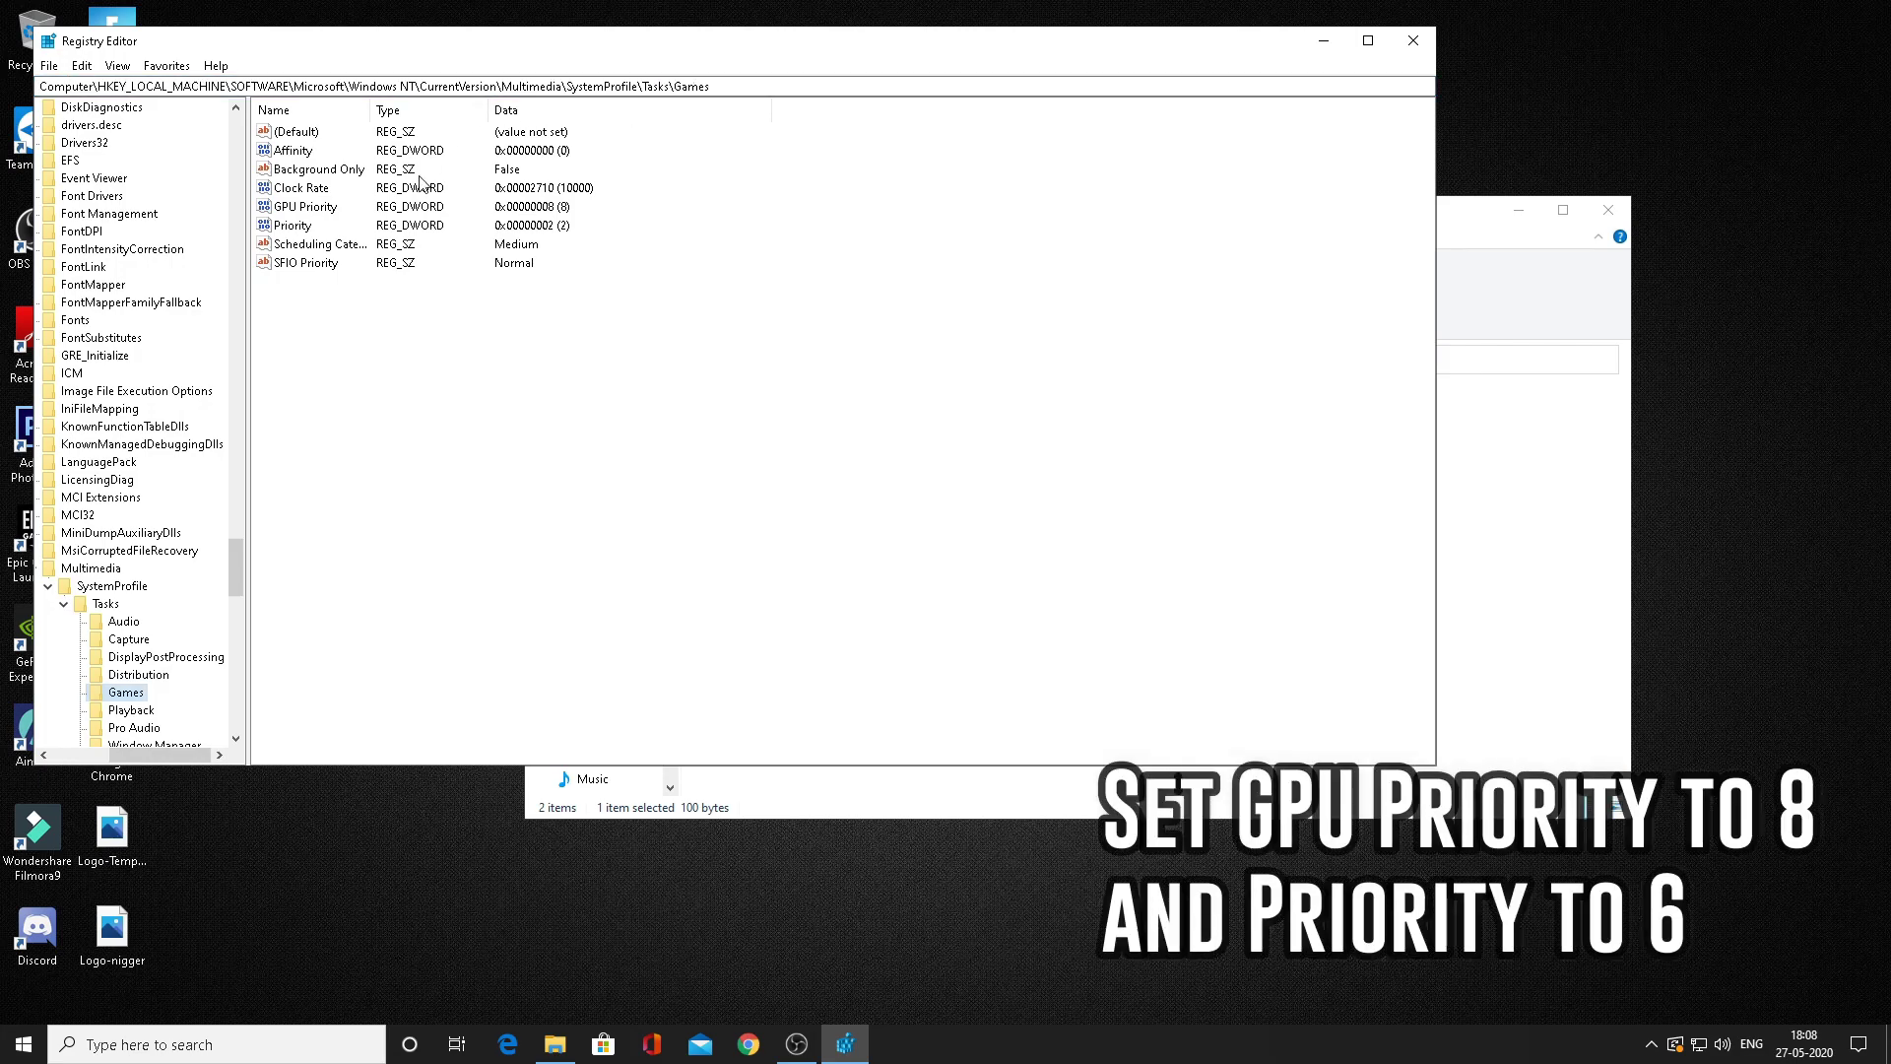
# - Retrace the path to the Games key through Multimedia and Tasks in the registry tree
pyautogui.click(71, 587)
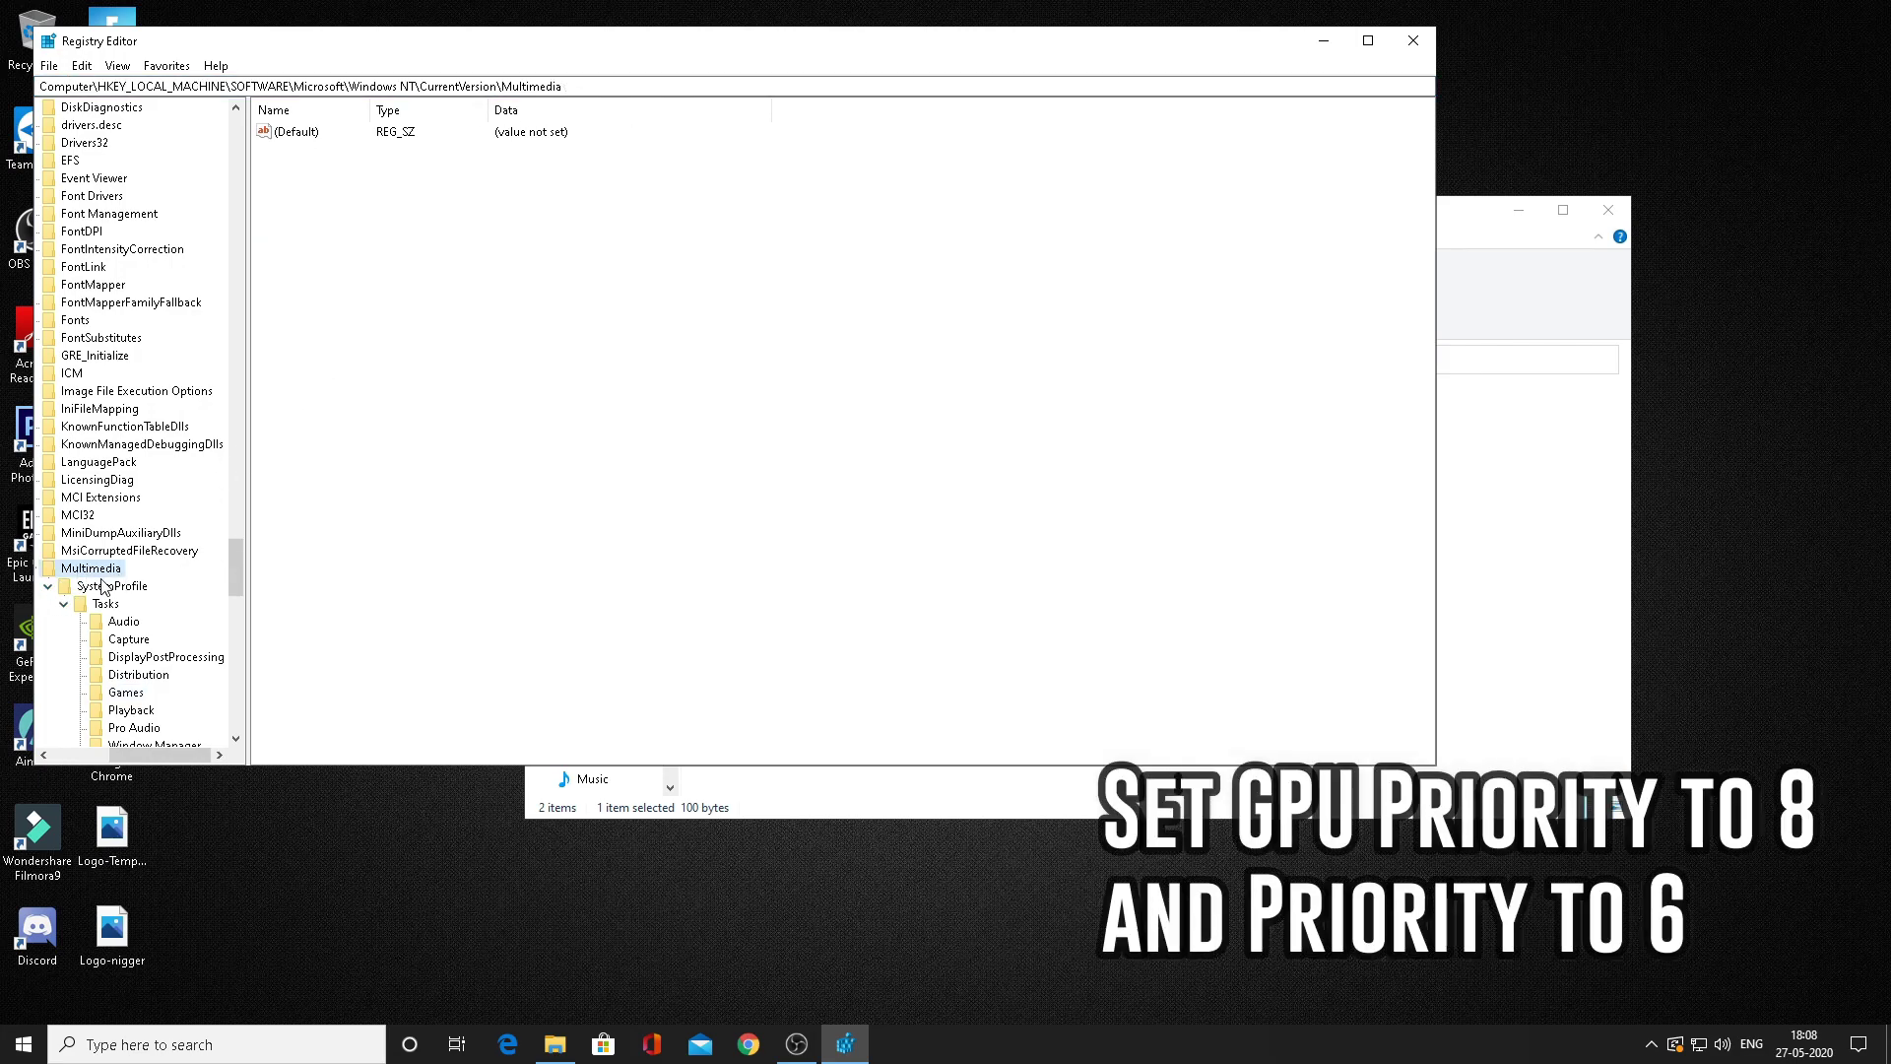
pyautogui.click(104, 605)
pyautogui.click(128, 695)
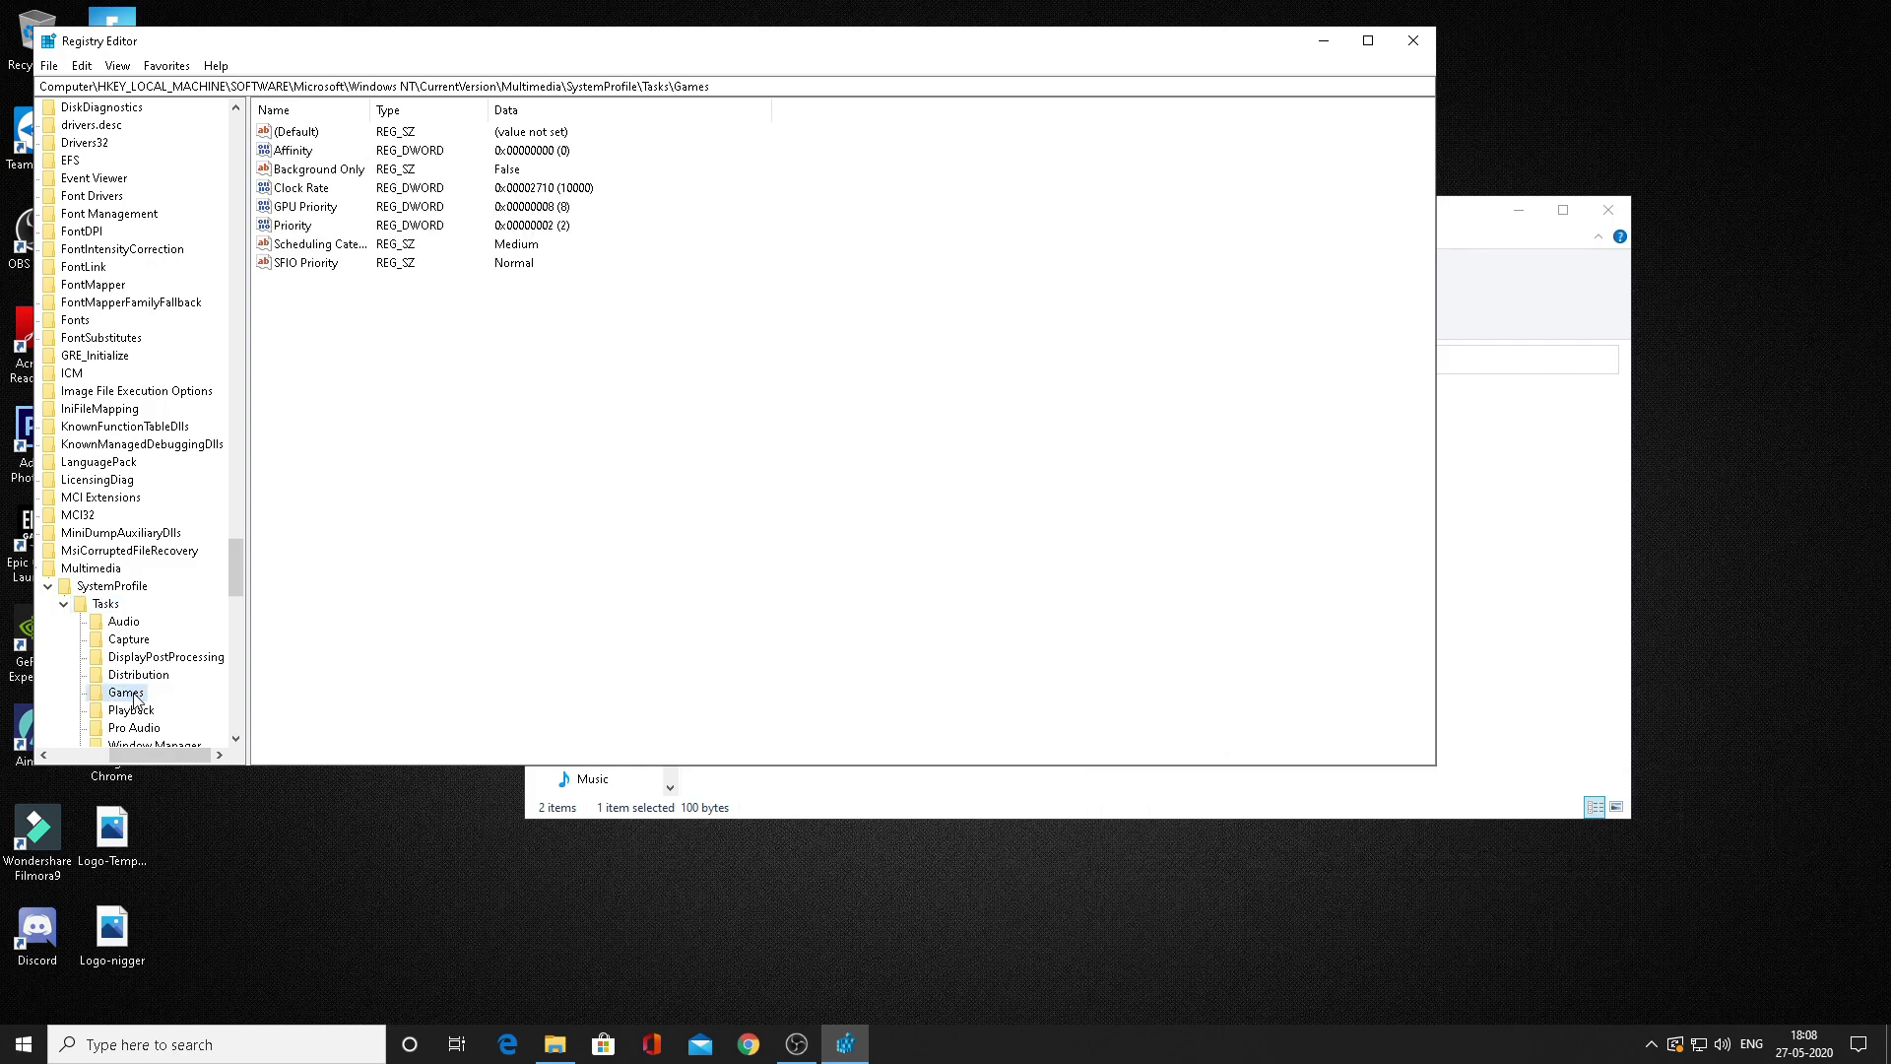
pyautogui.click(118, 87)
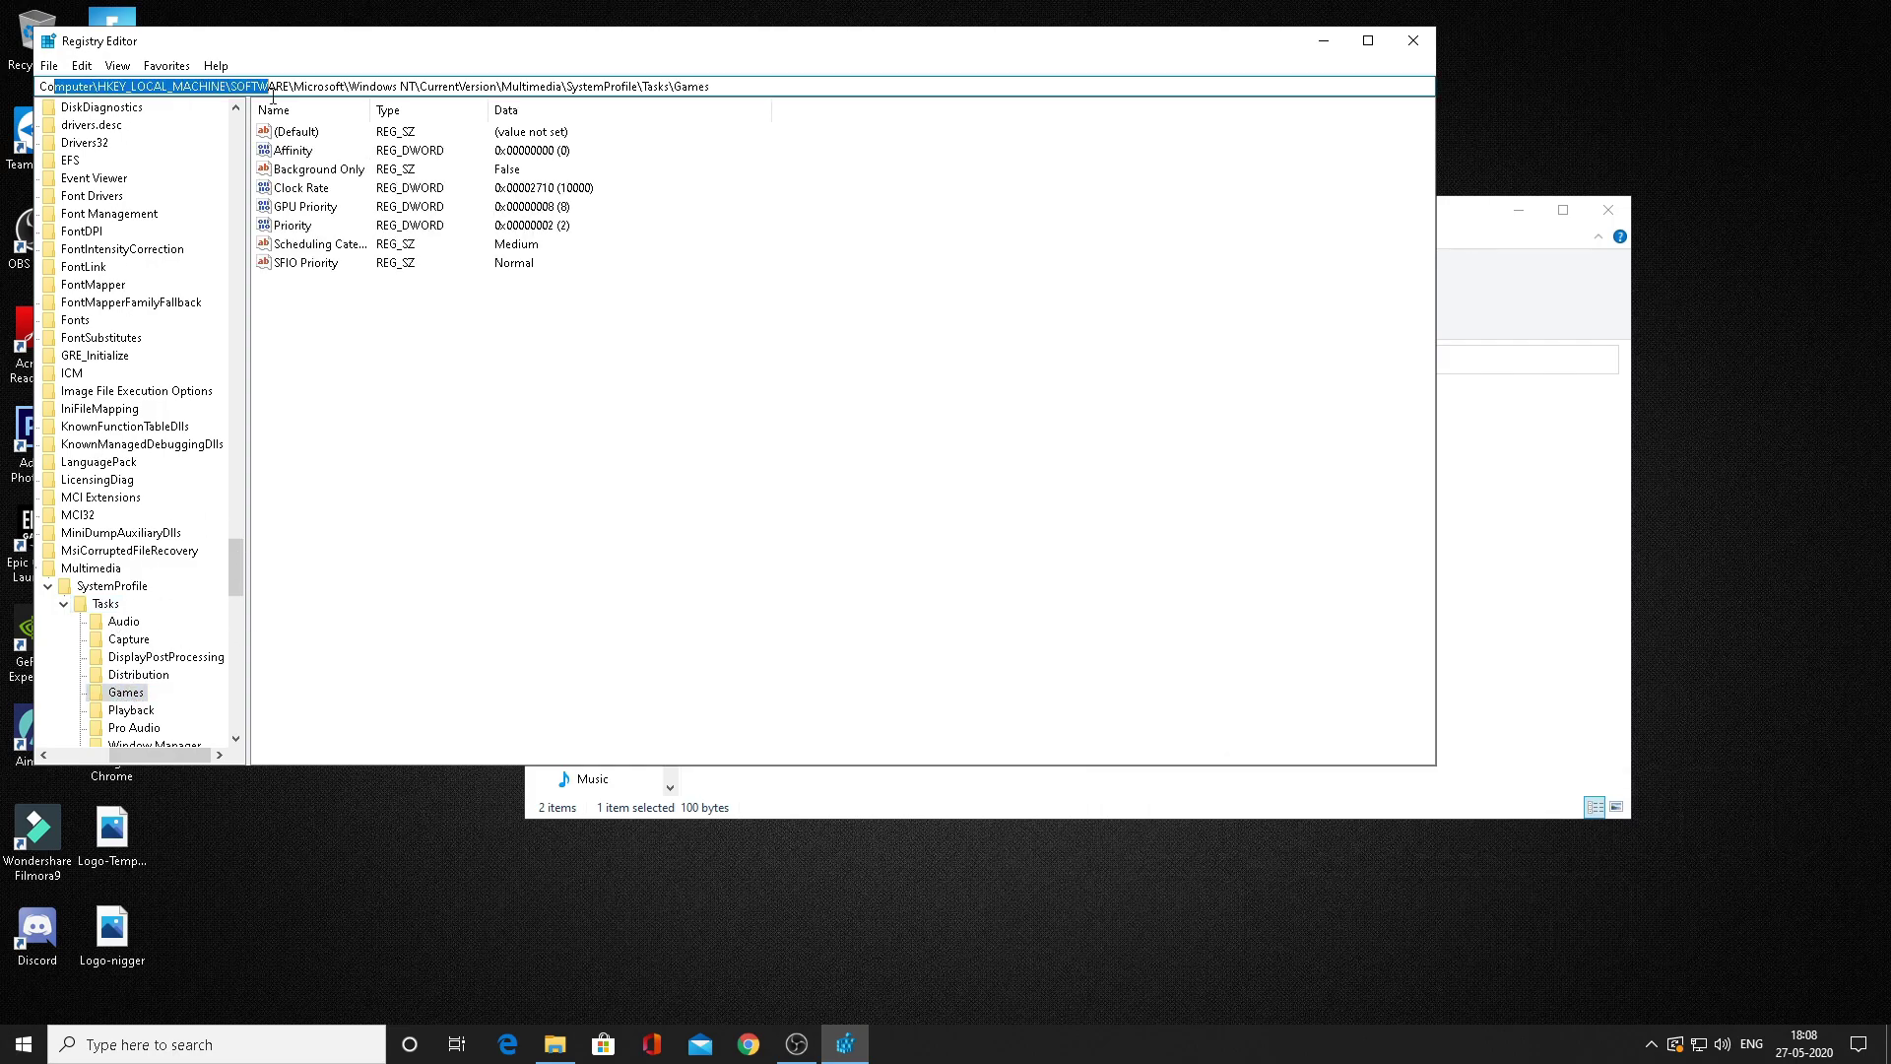
pyautogui.click(757, 88)
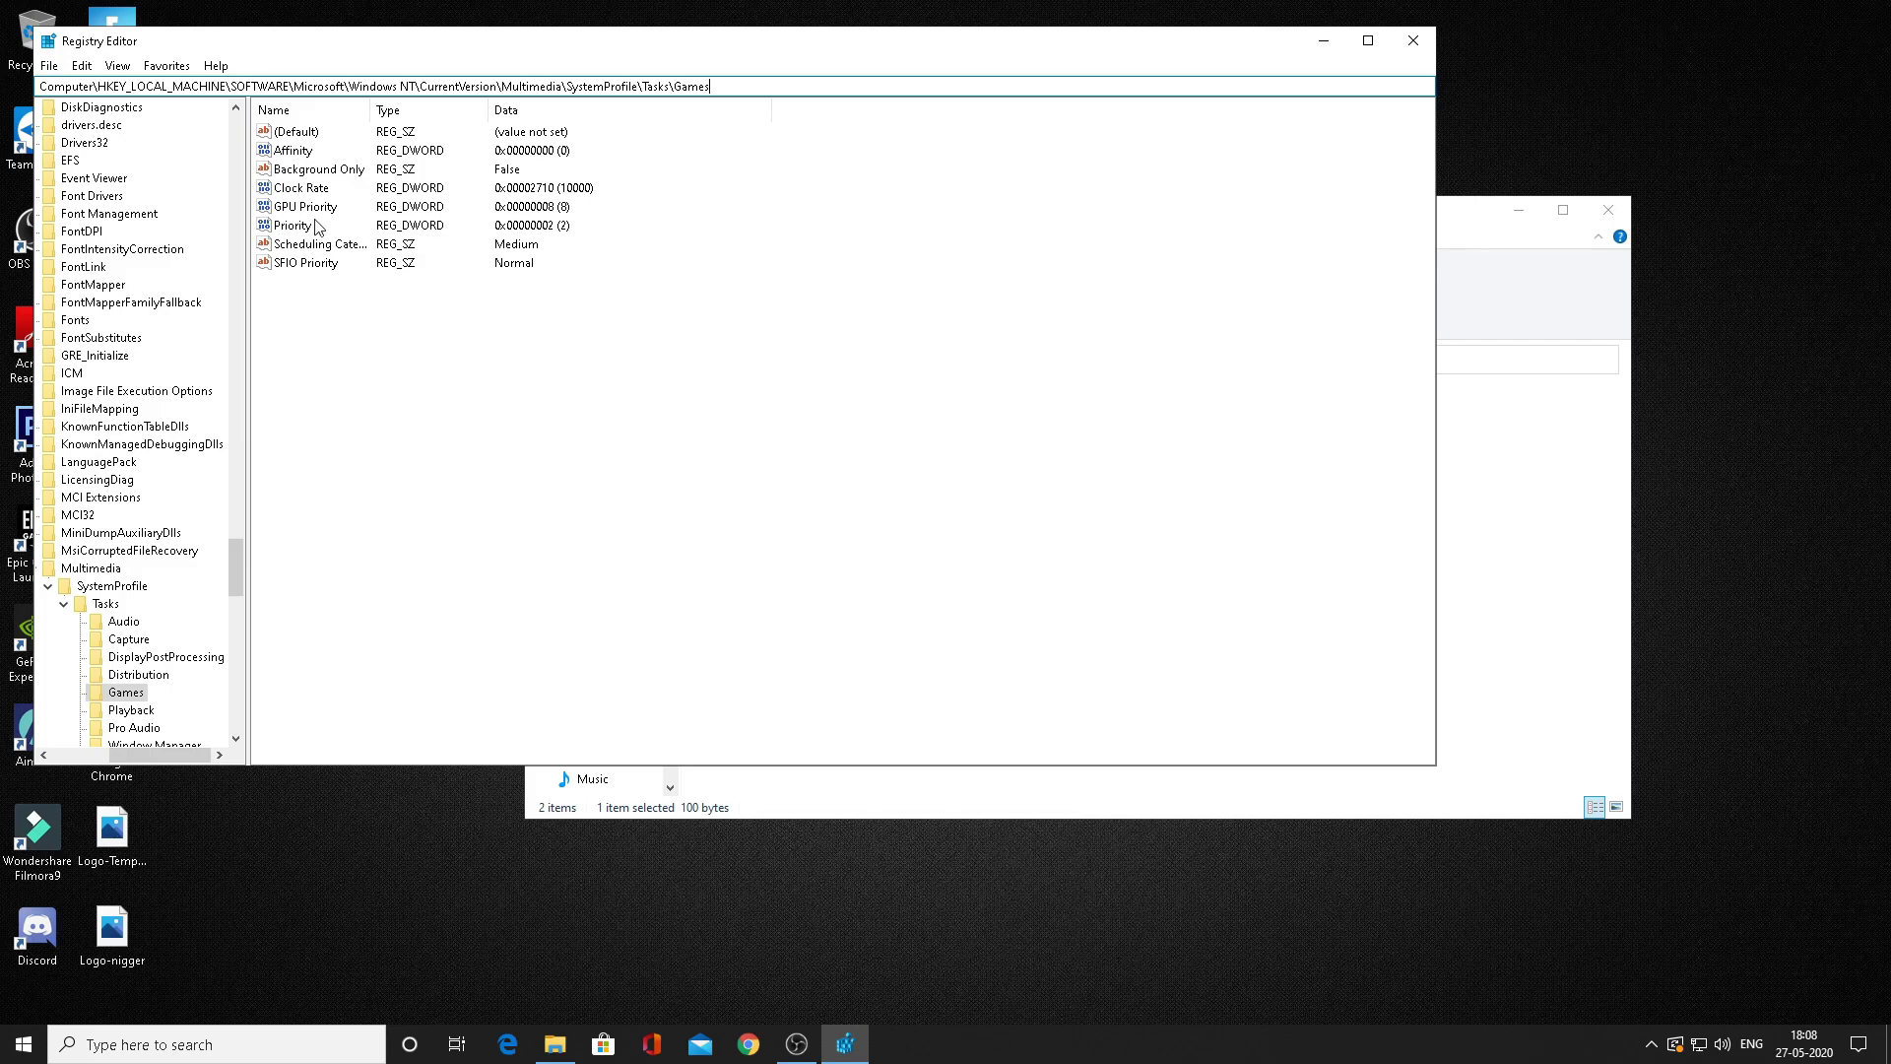
# - Set GPU Priority to 8 and Priority to 6 in the Games key and close Registry Editor
pyautogui.doubleClick(304, 207)
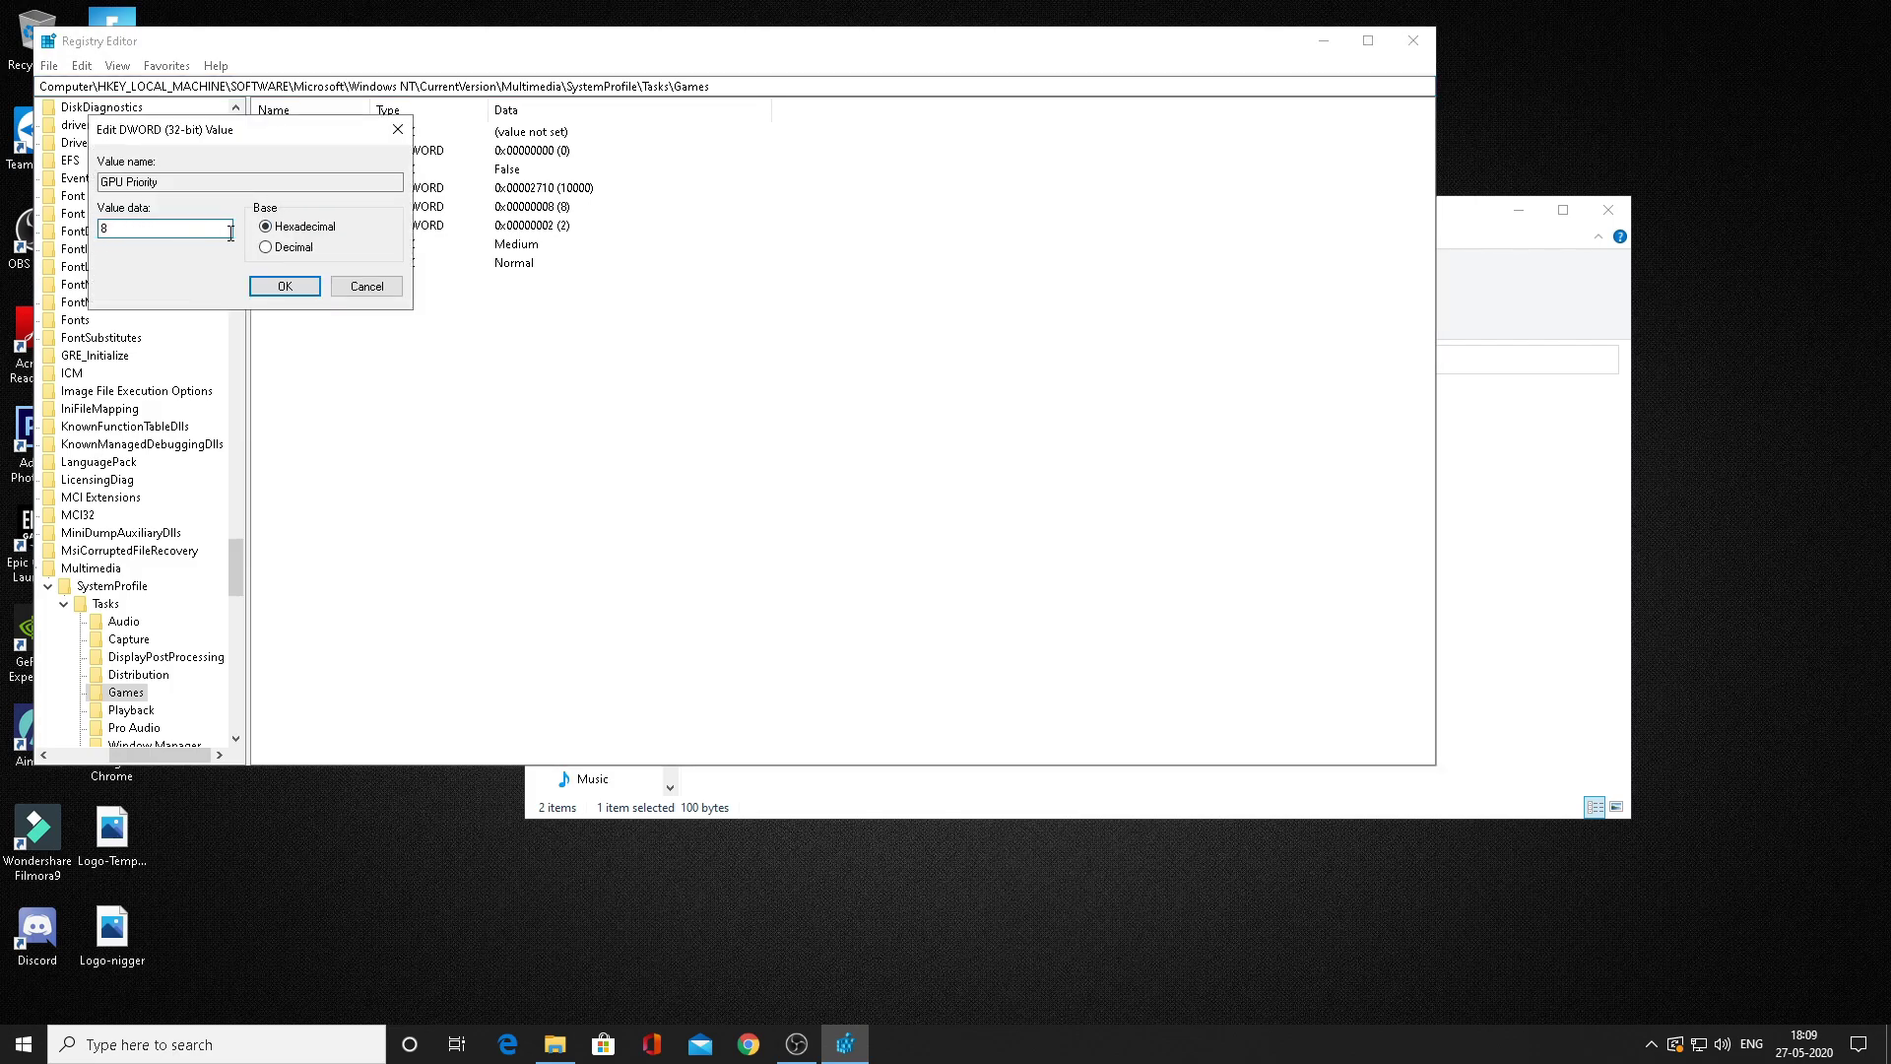
pyautogui.click(263, 287)
pyautogui.click(305, 227)
pyautogui.doubleClick(309, 228)
pyautogui.hotkey('ctrl', 'a')
pyautogui.click(280, 287)
pyautogui.click(318, 364)
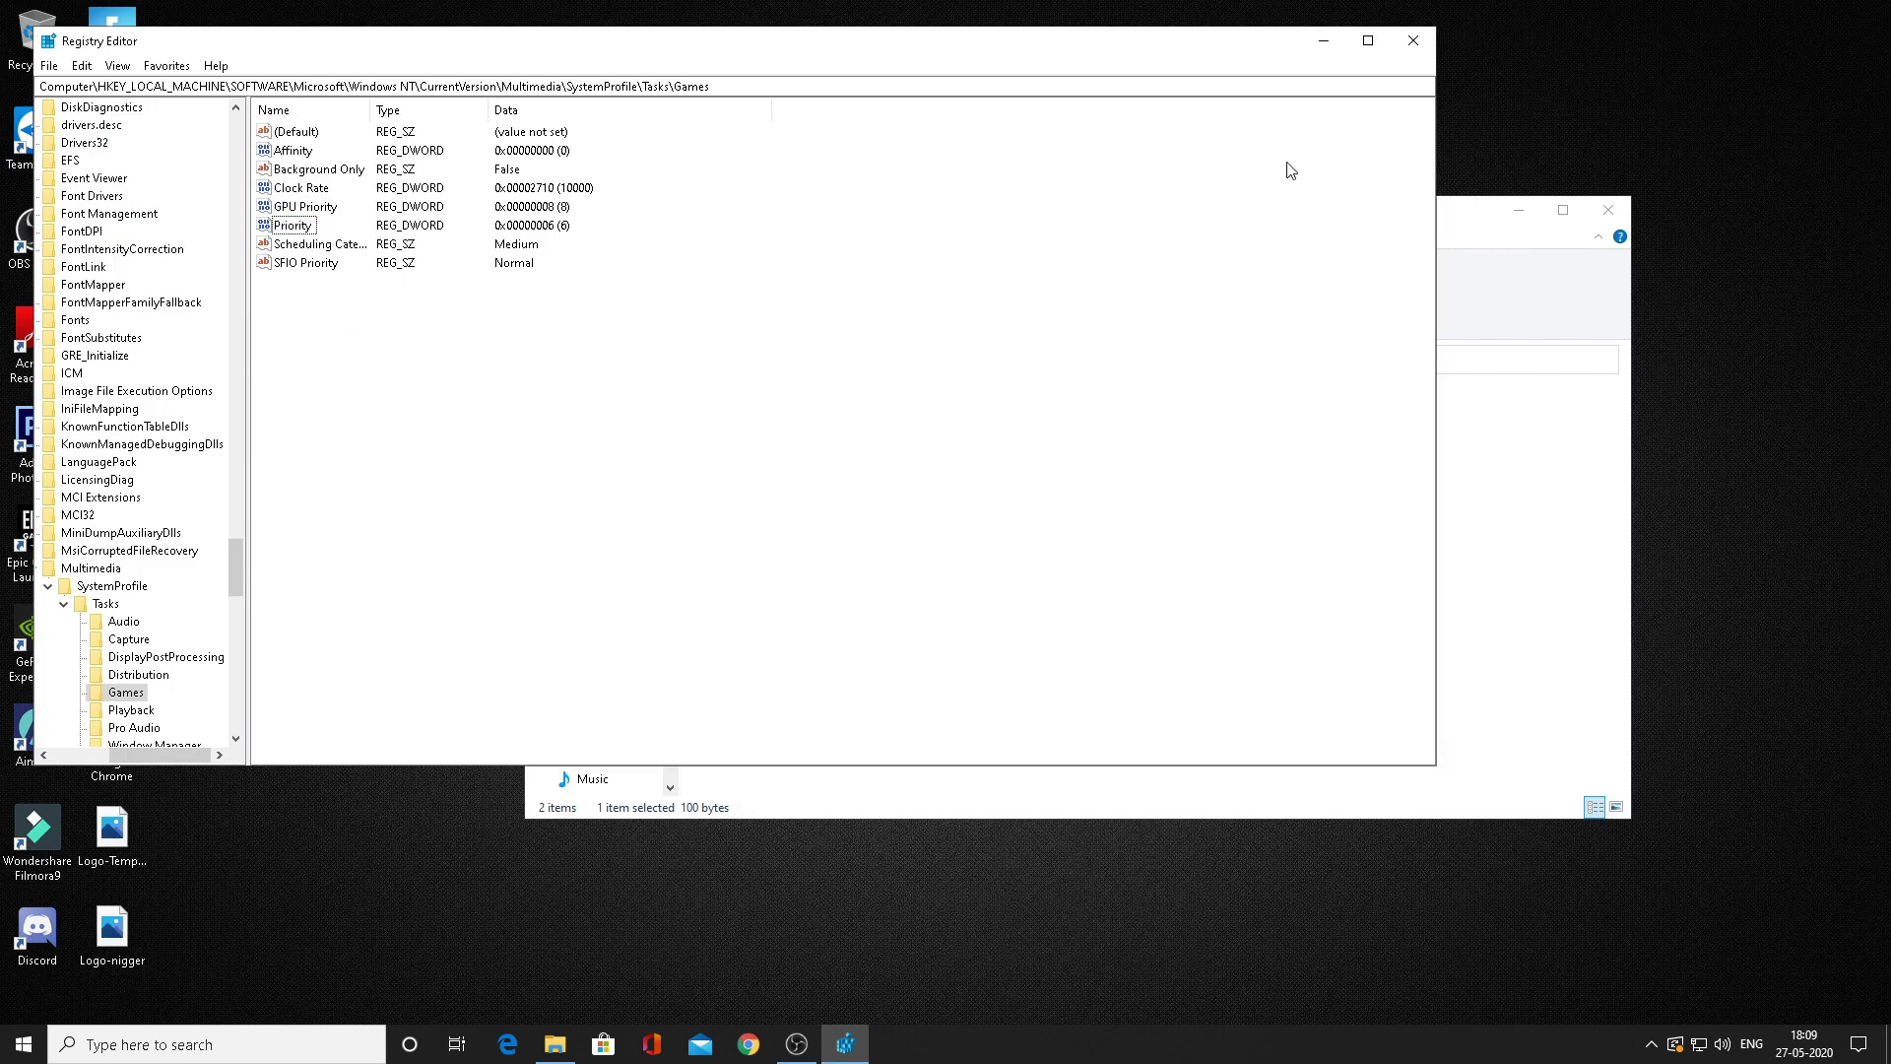
pyautogui.click(1414, 41)
# - Launch RazerCortexInstaller from the boost pack's Razer Cortex folder and close it without installing
pyautogui.click(542, 358)
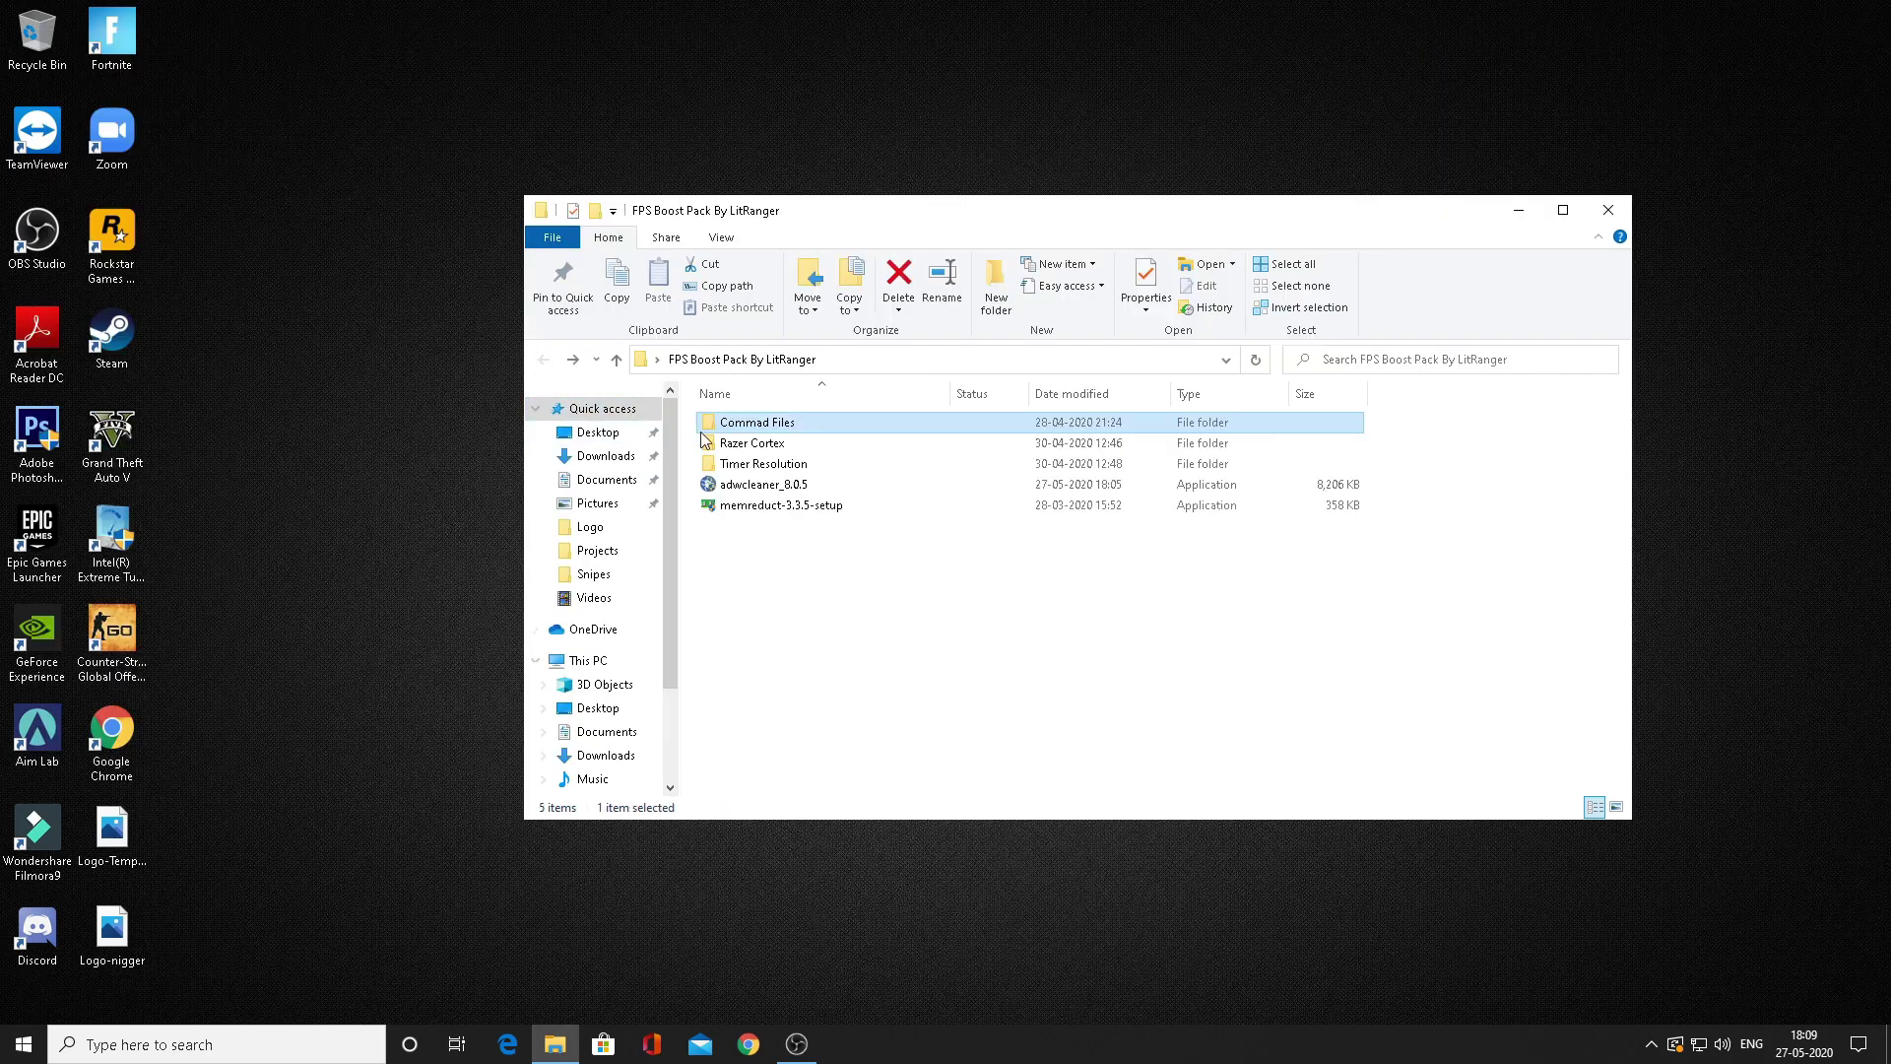
pyautogui.doubleClick(754, 443)
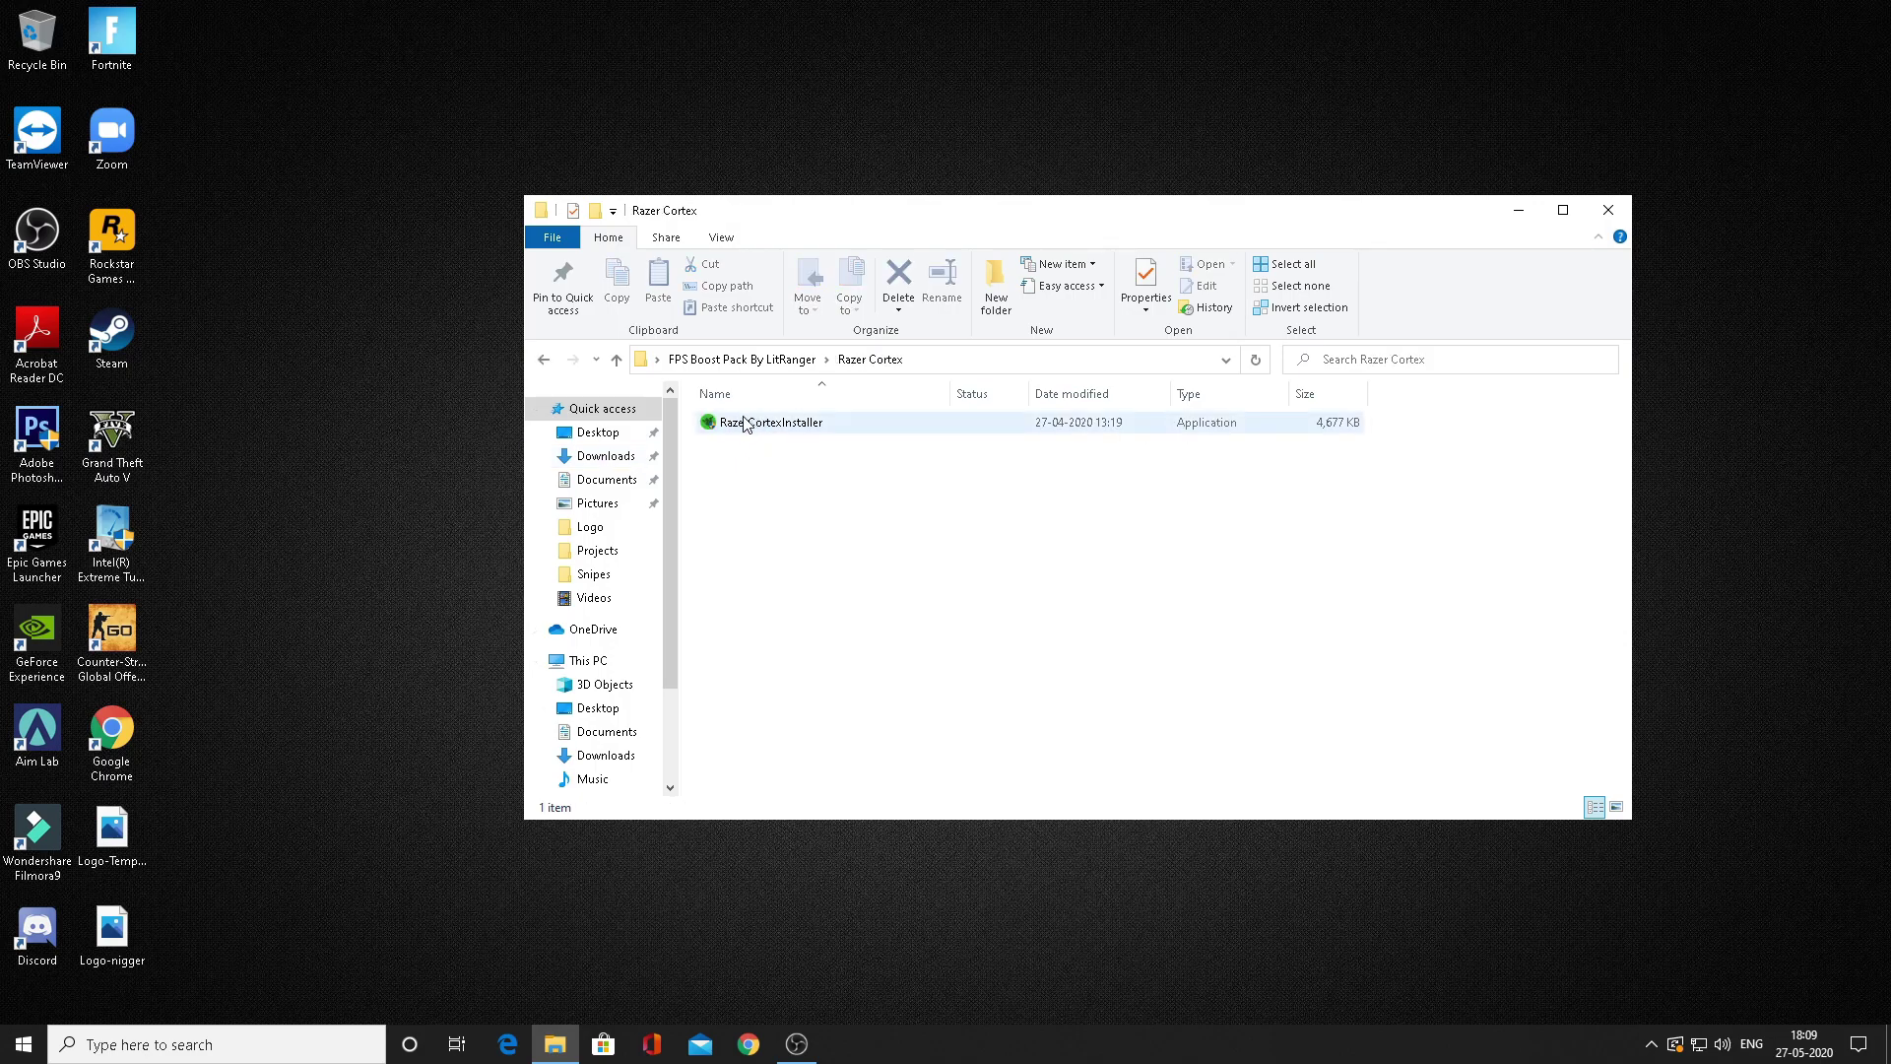
pyautogui.doubleClick(746, 424)
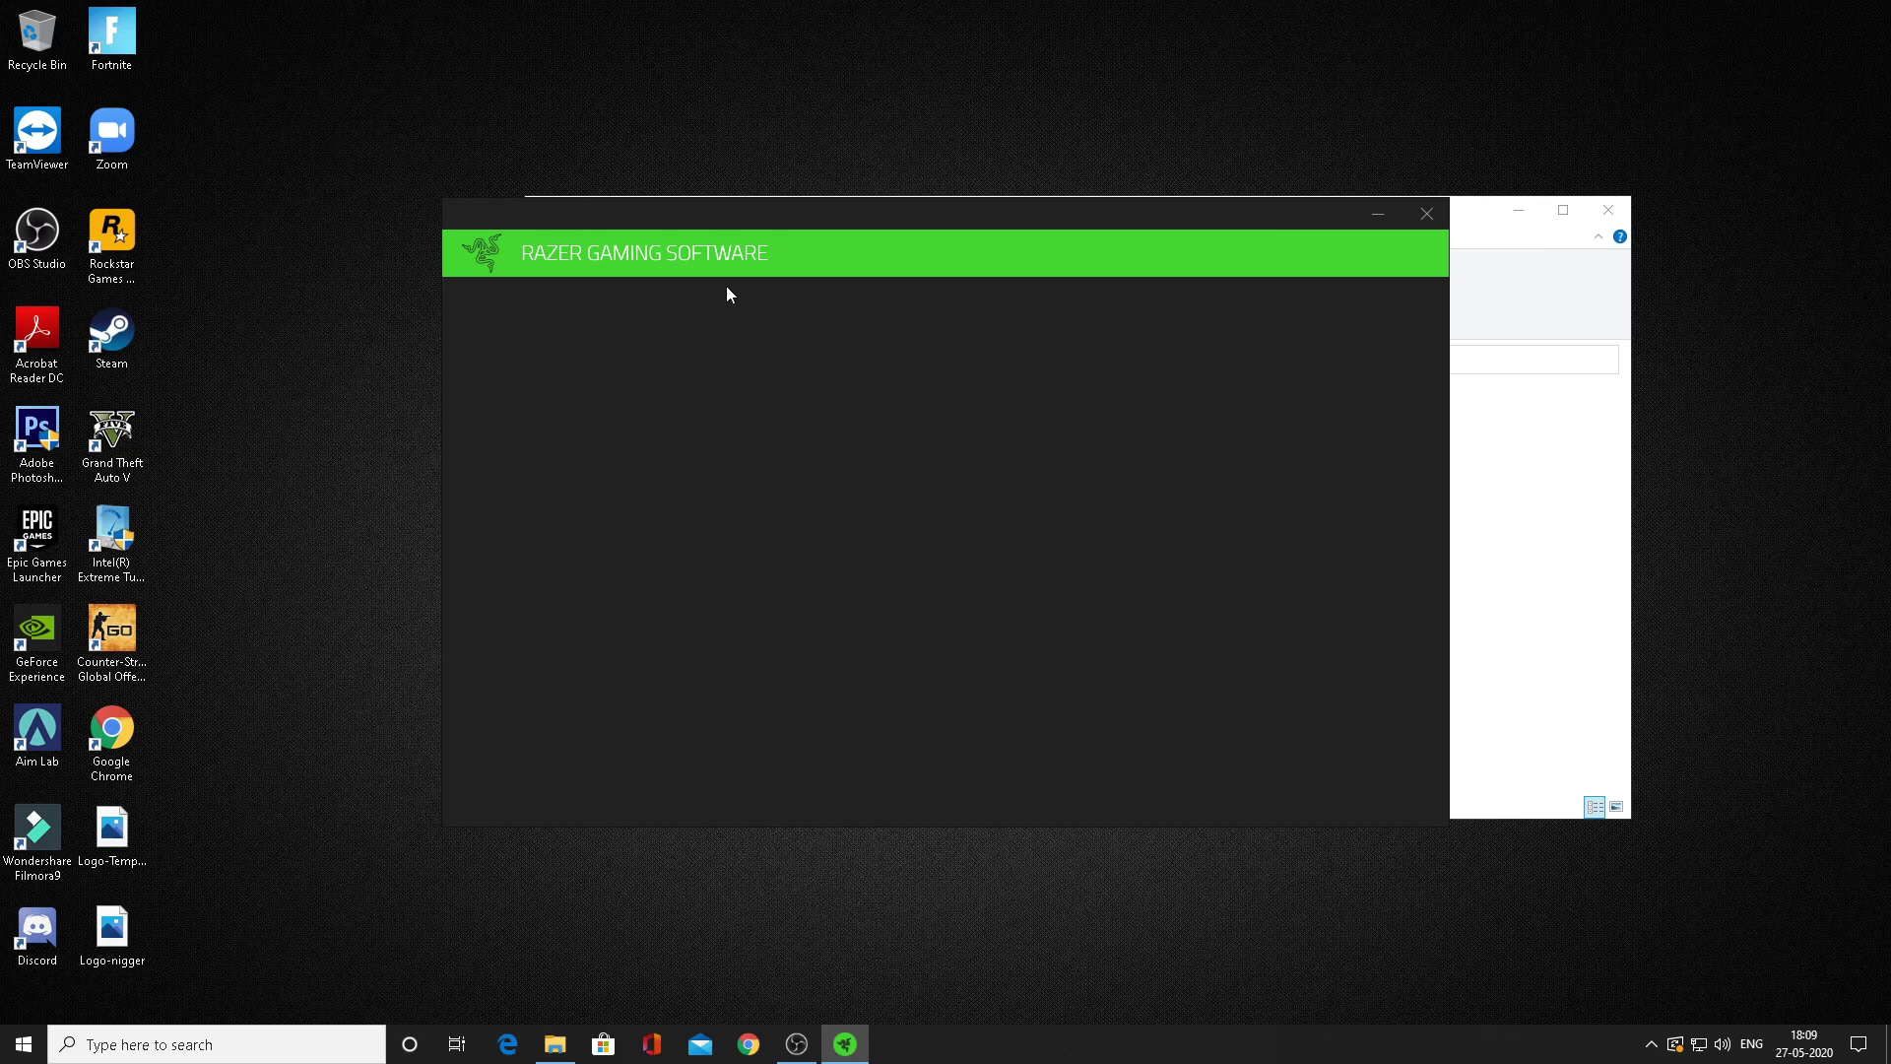
pyautogui.click(1418, 225)
pyautogui.click(1255, 794)
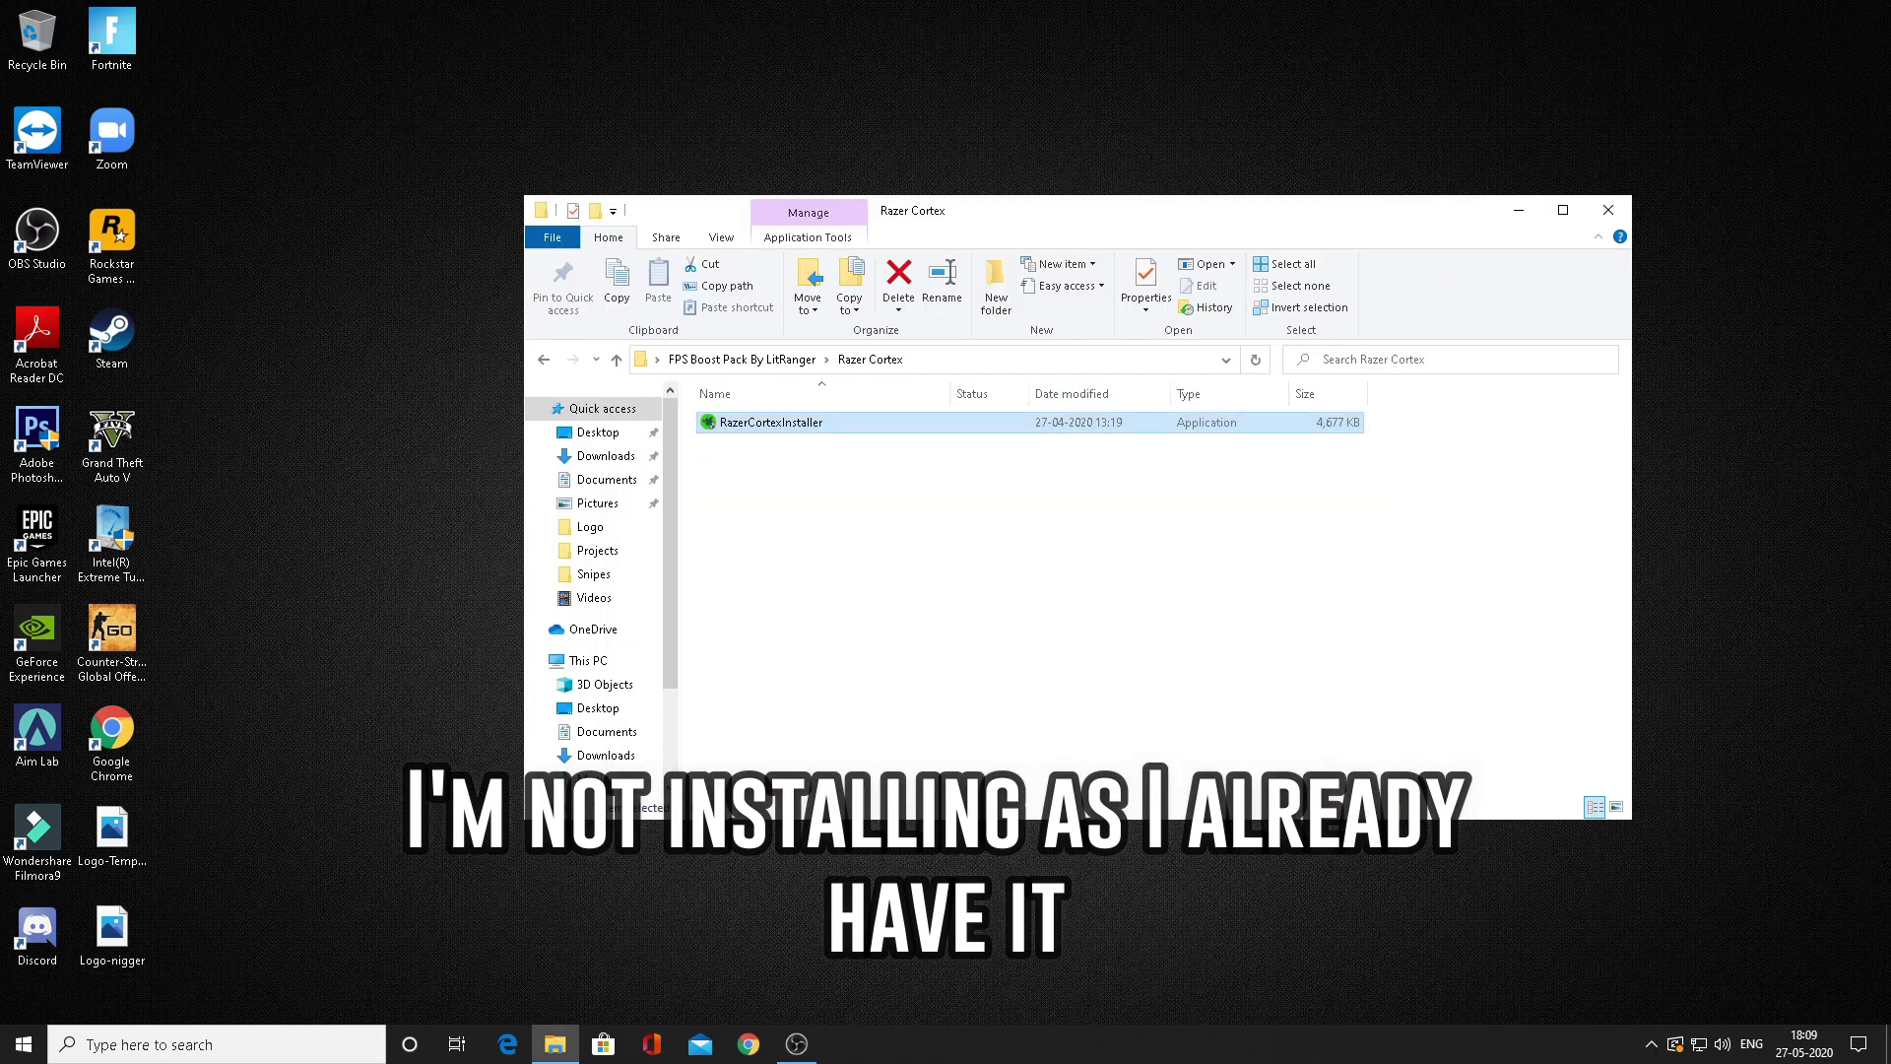
# - Search Windows for the installed Razer Cortex and open it
pyautogui.click(253, 1040)
pyautogui.write('rz')
pyautogui.press('BackSpace')
pyautogui.write('un')
pyautogui.press('BackSpace')
pyautogui.press('BackSpace')
pyautogui.write('azer cortex')
pyautogui.click(168, 502)
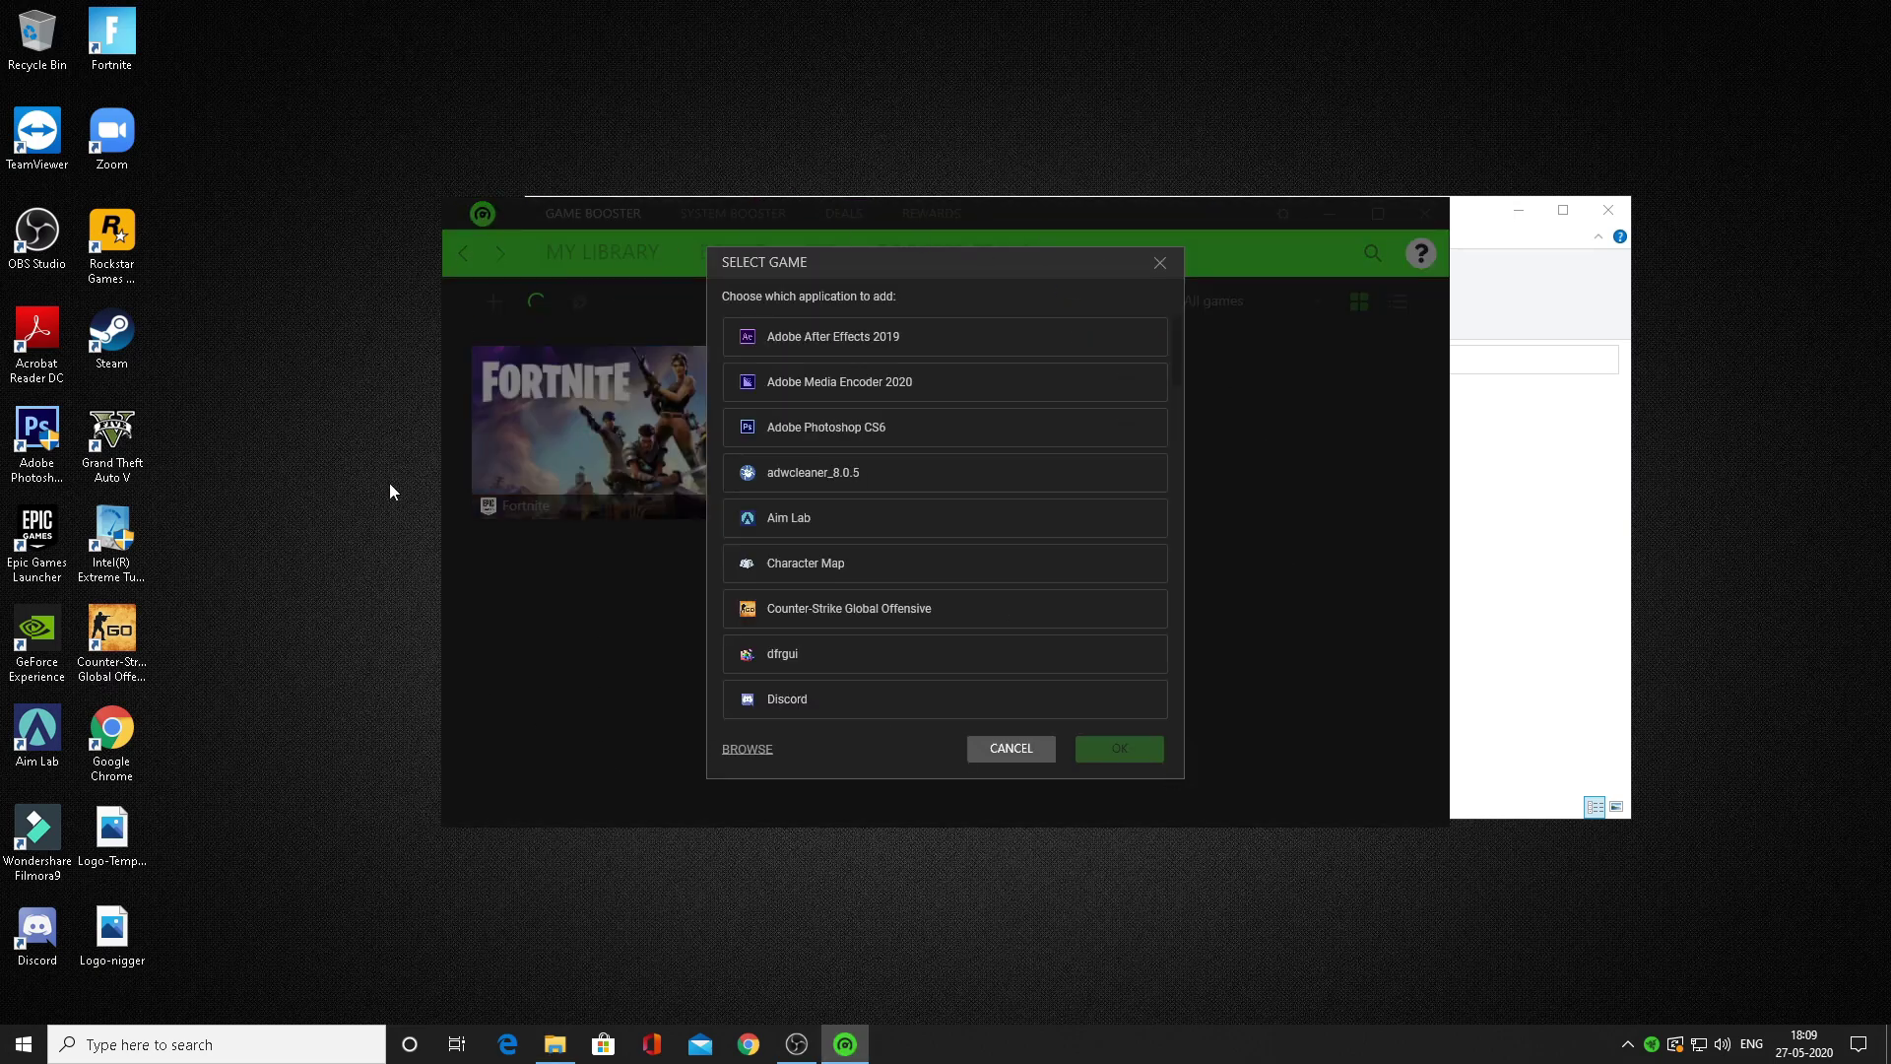
# - Dismiss the Select Game list, review the Boost specials in Game Booster and run the boost with the preselected items
pyautogui.scroll(-3, 867, 443)
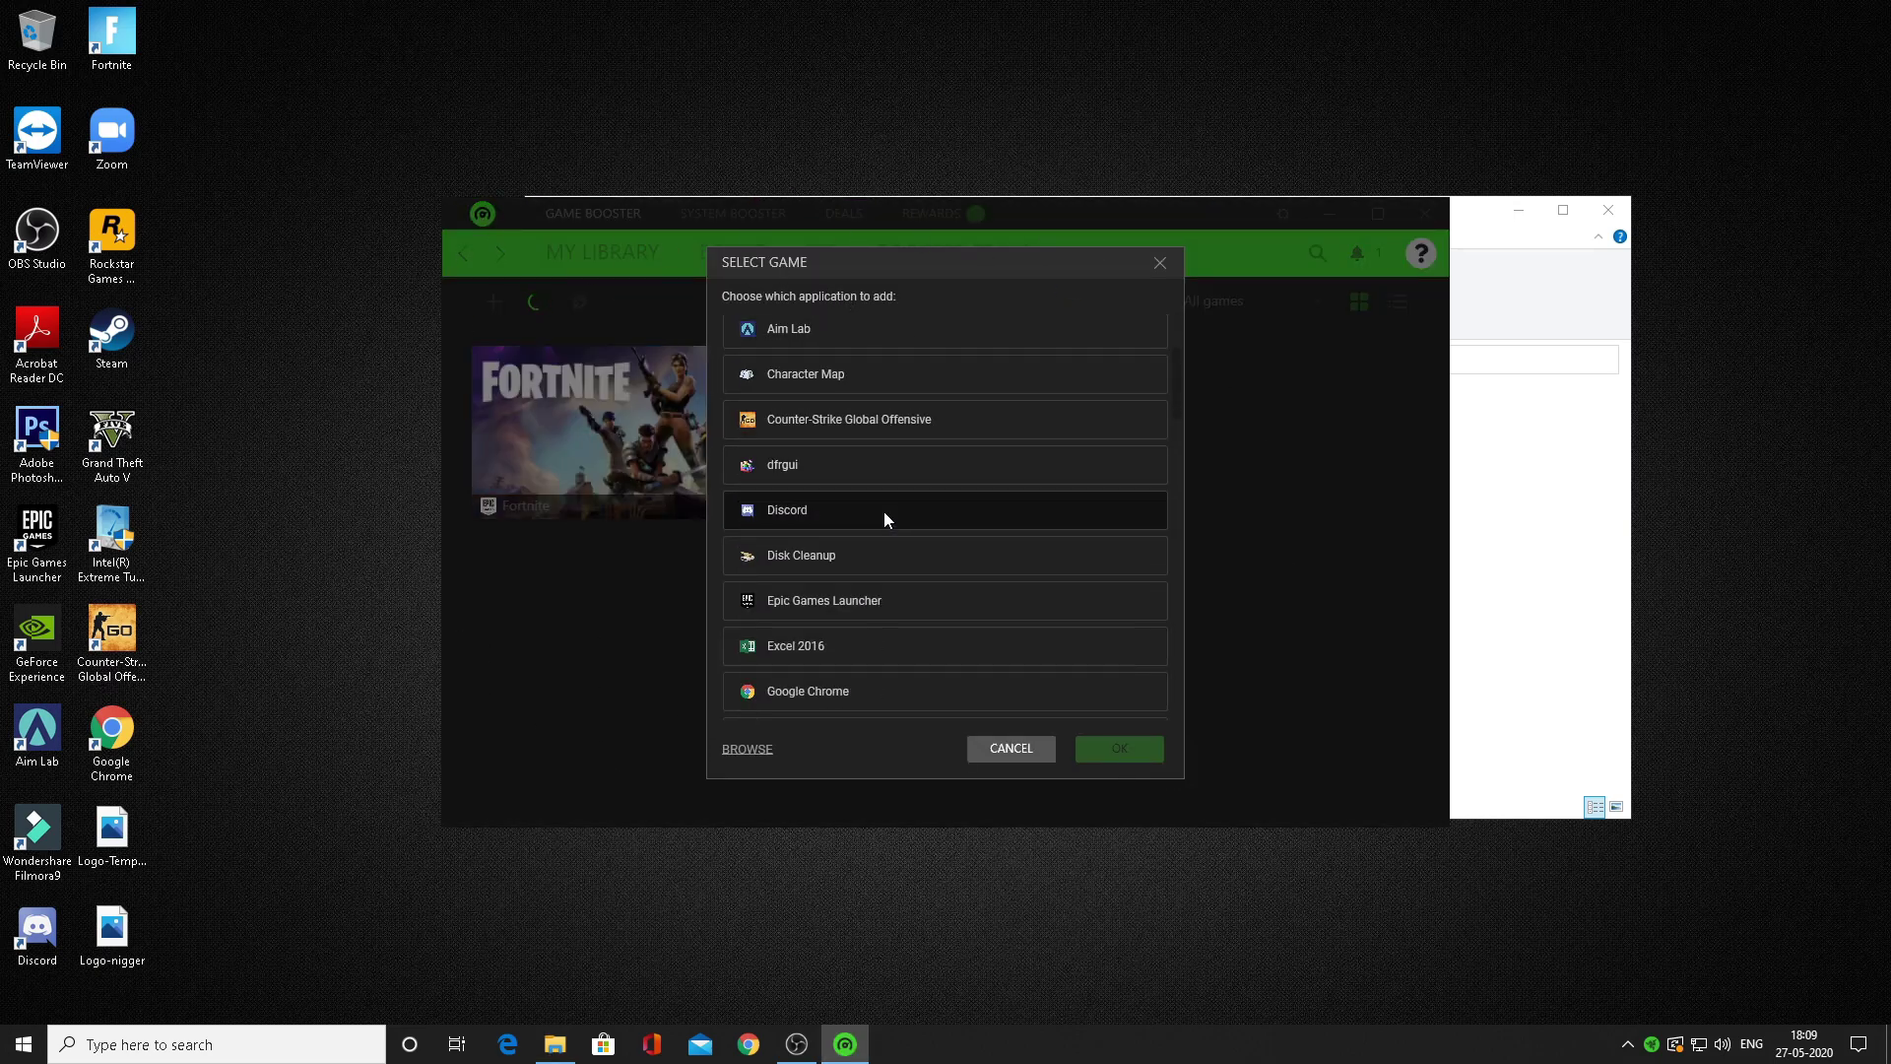
pyautogui.click(1162, 262)
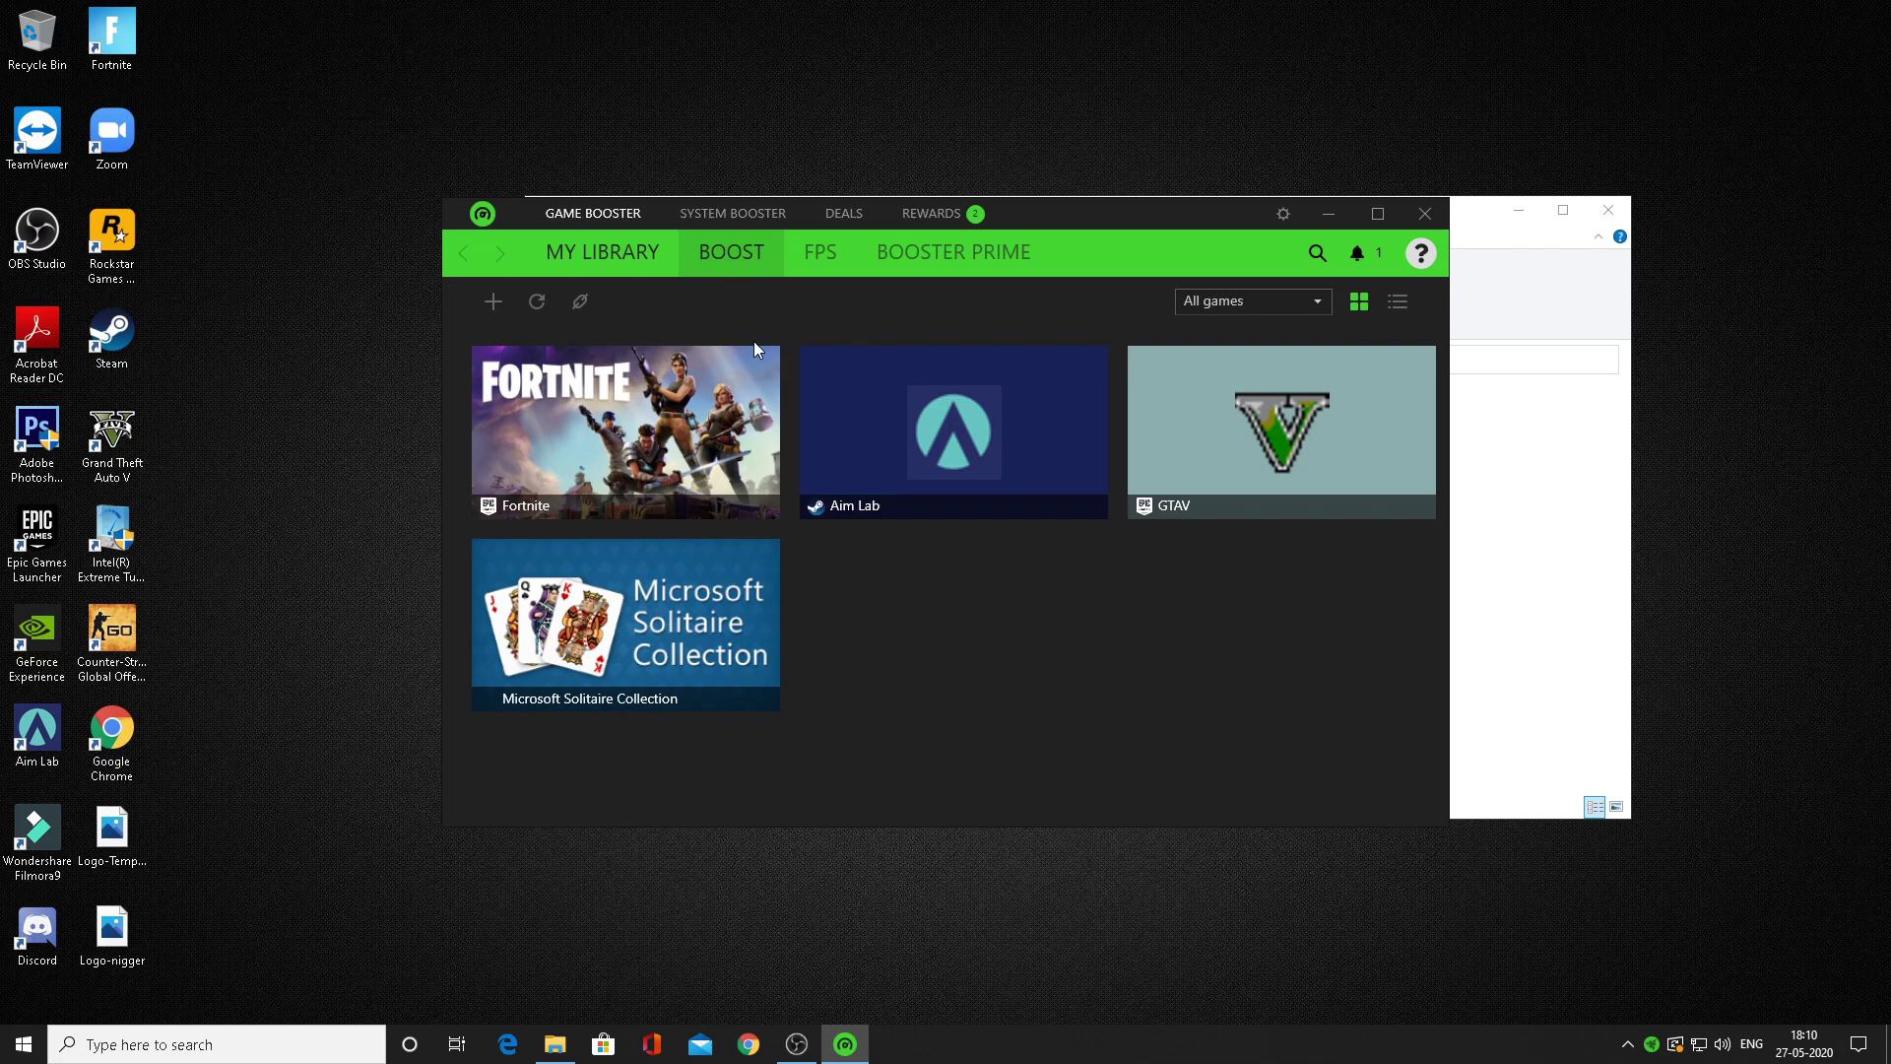
pyautogui.click(686, 261)
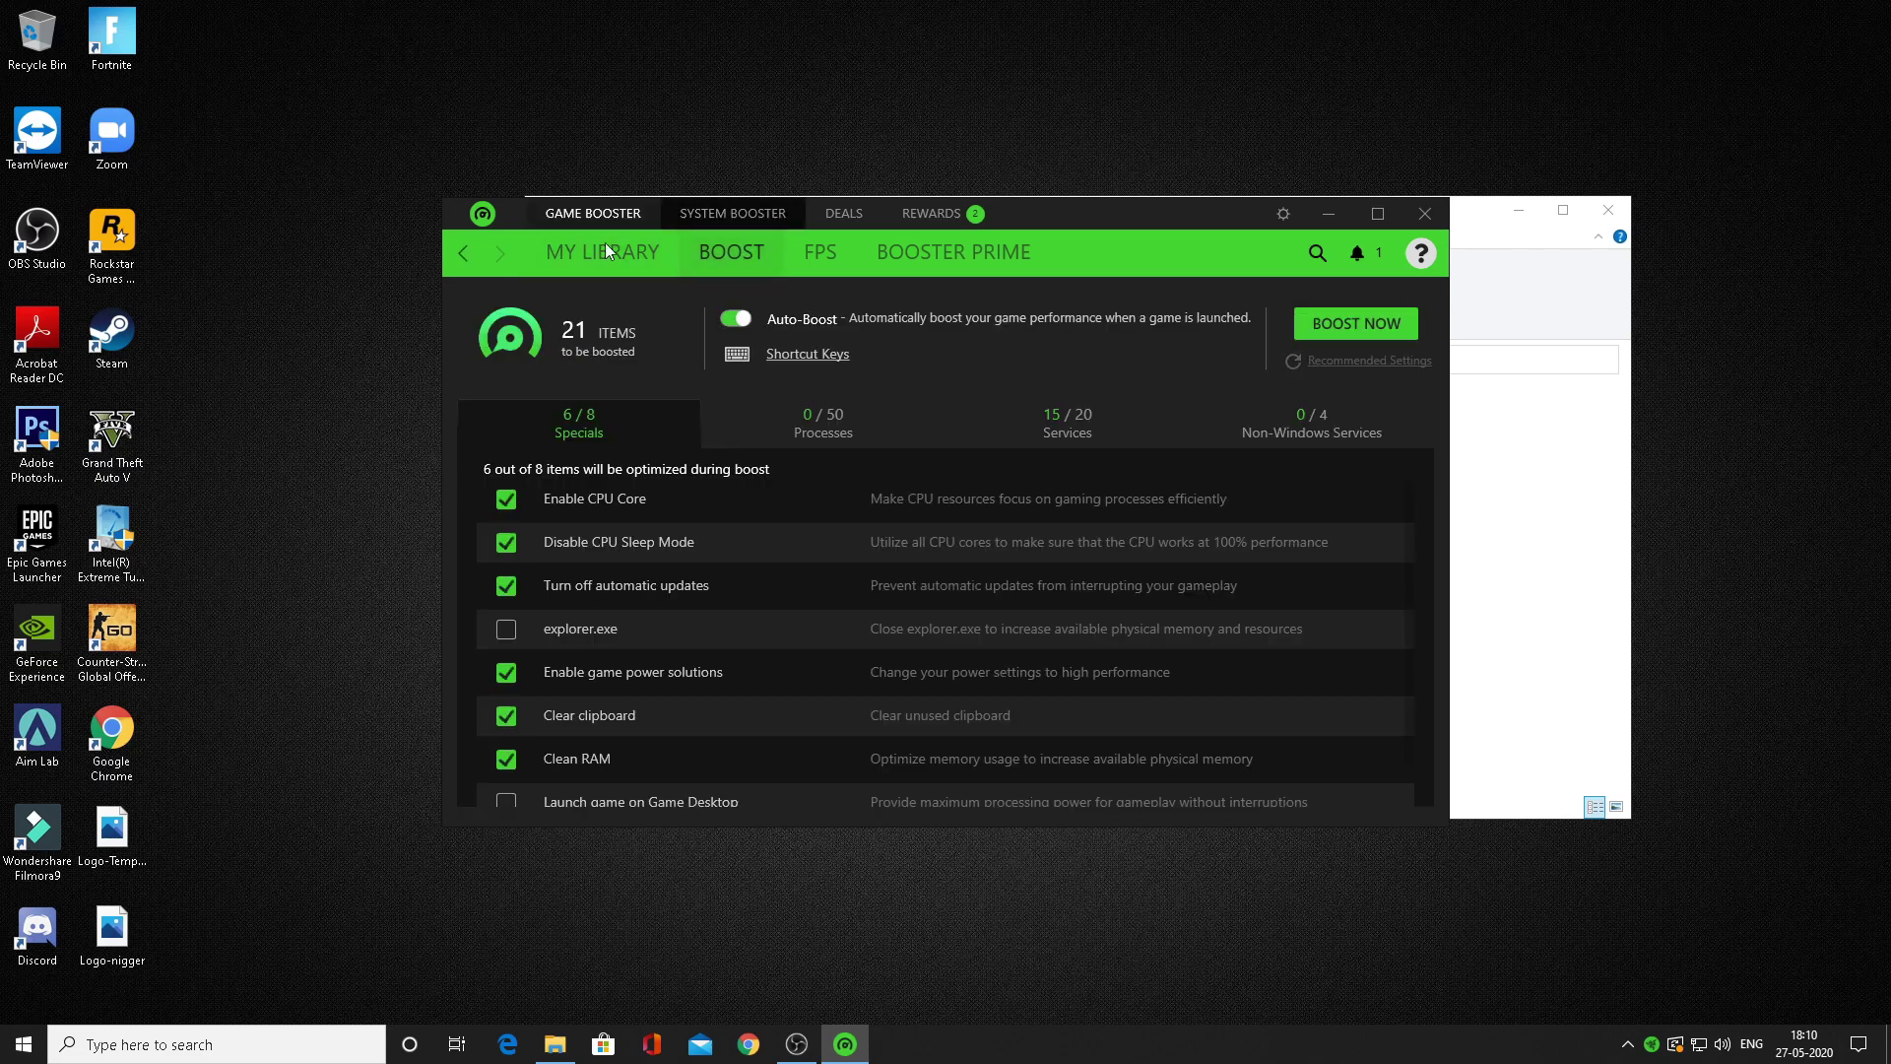
pyautogui.scroll(-1, 560, 733)
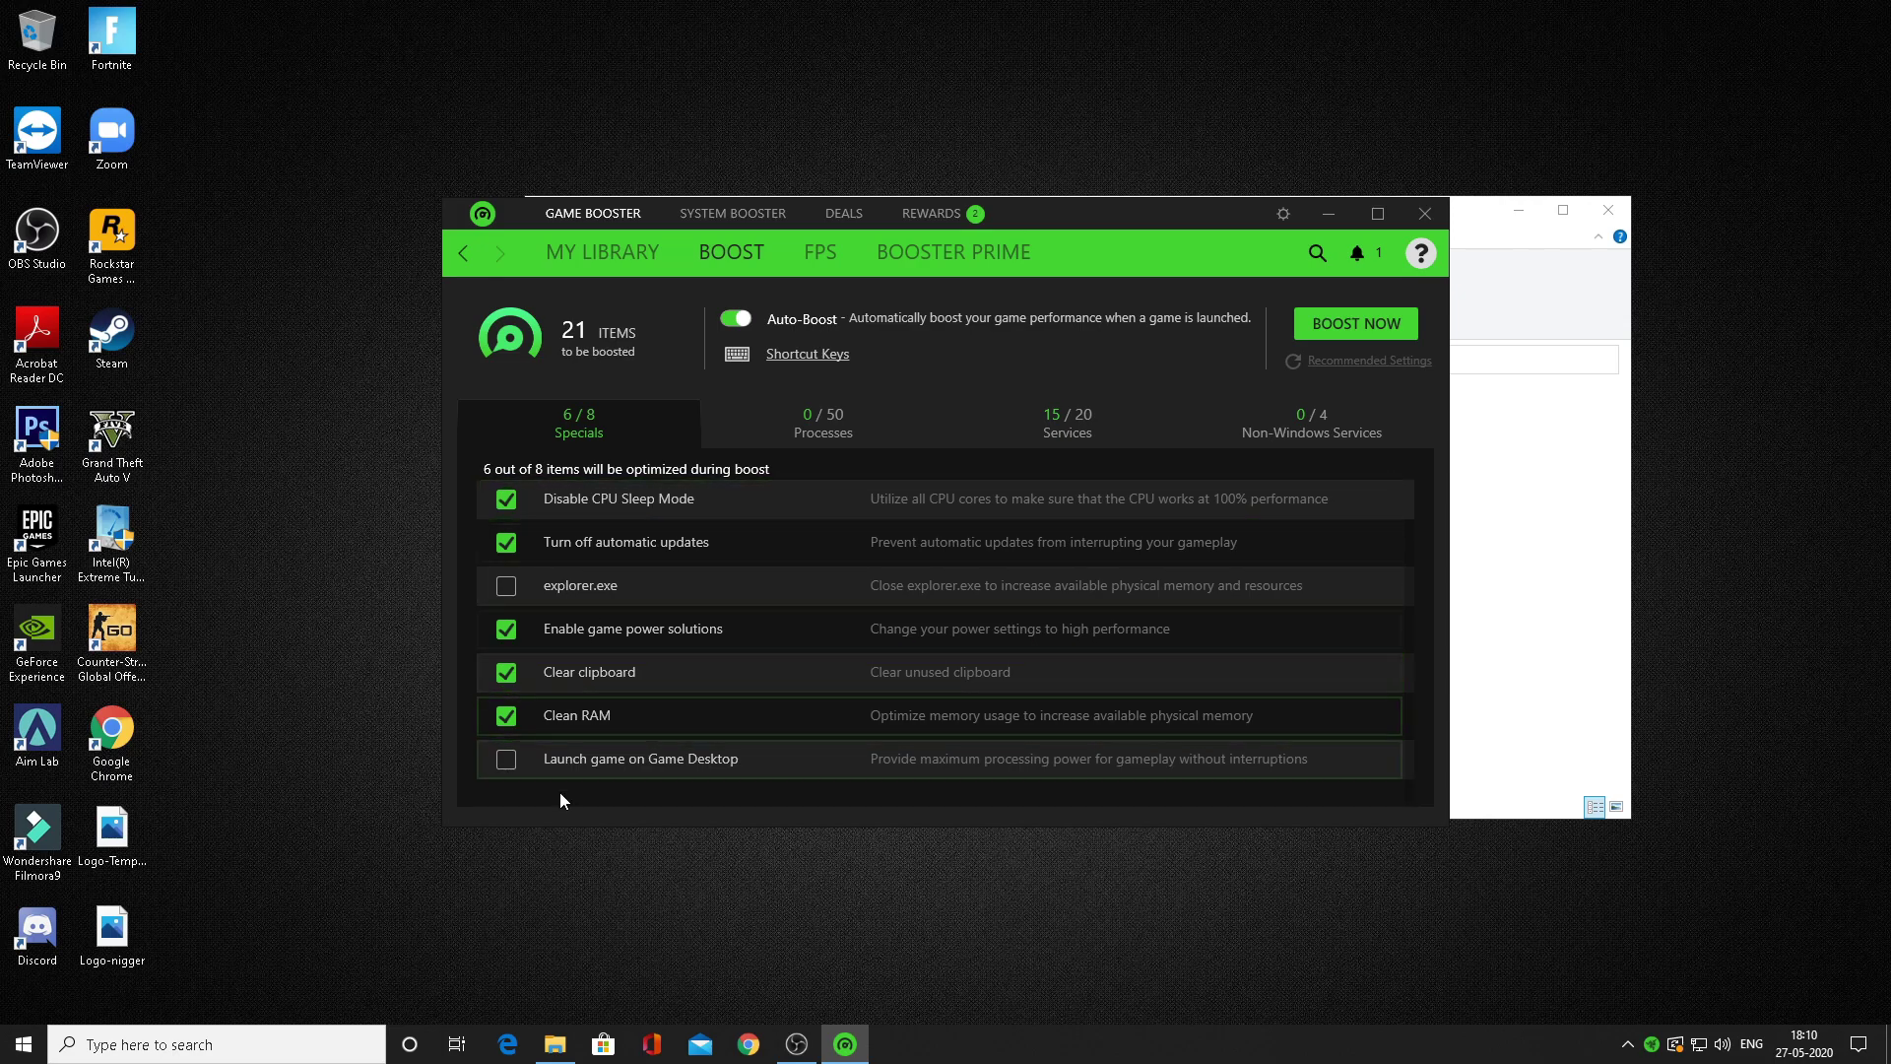
pyautogui.scroll(1, 583, 724)
pyautogui.click(1354, 321)
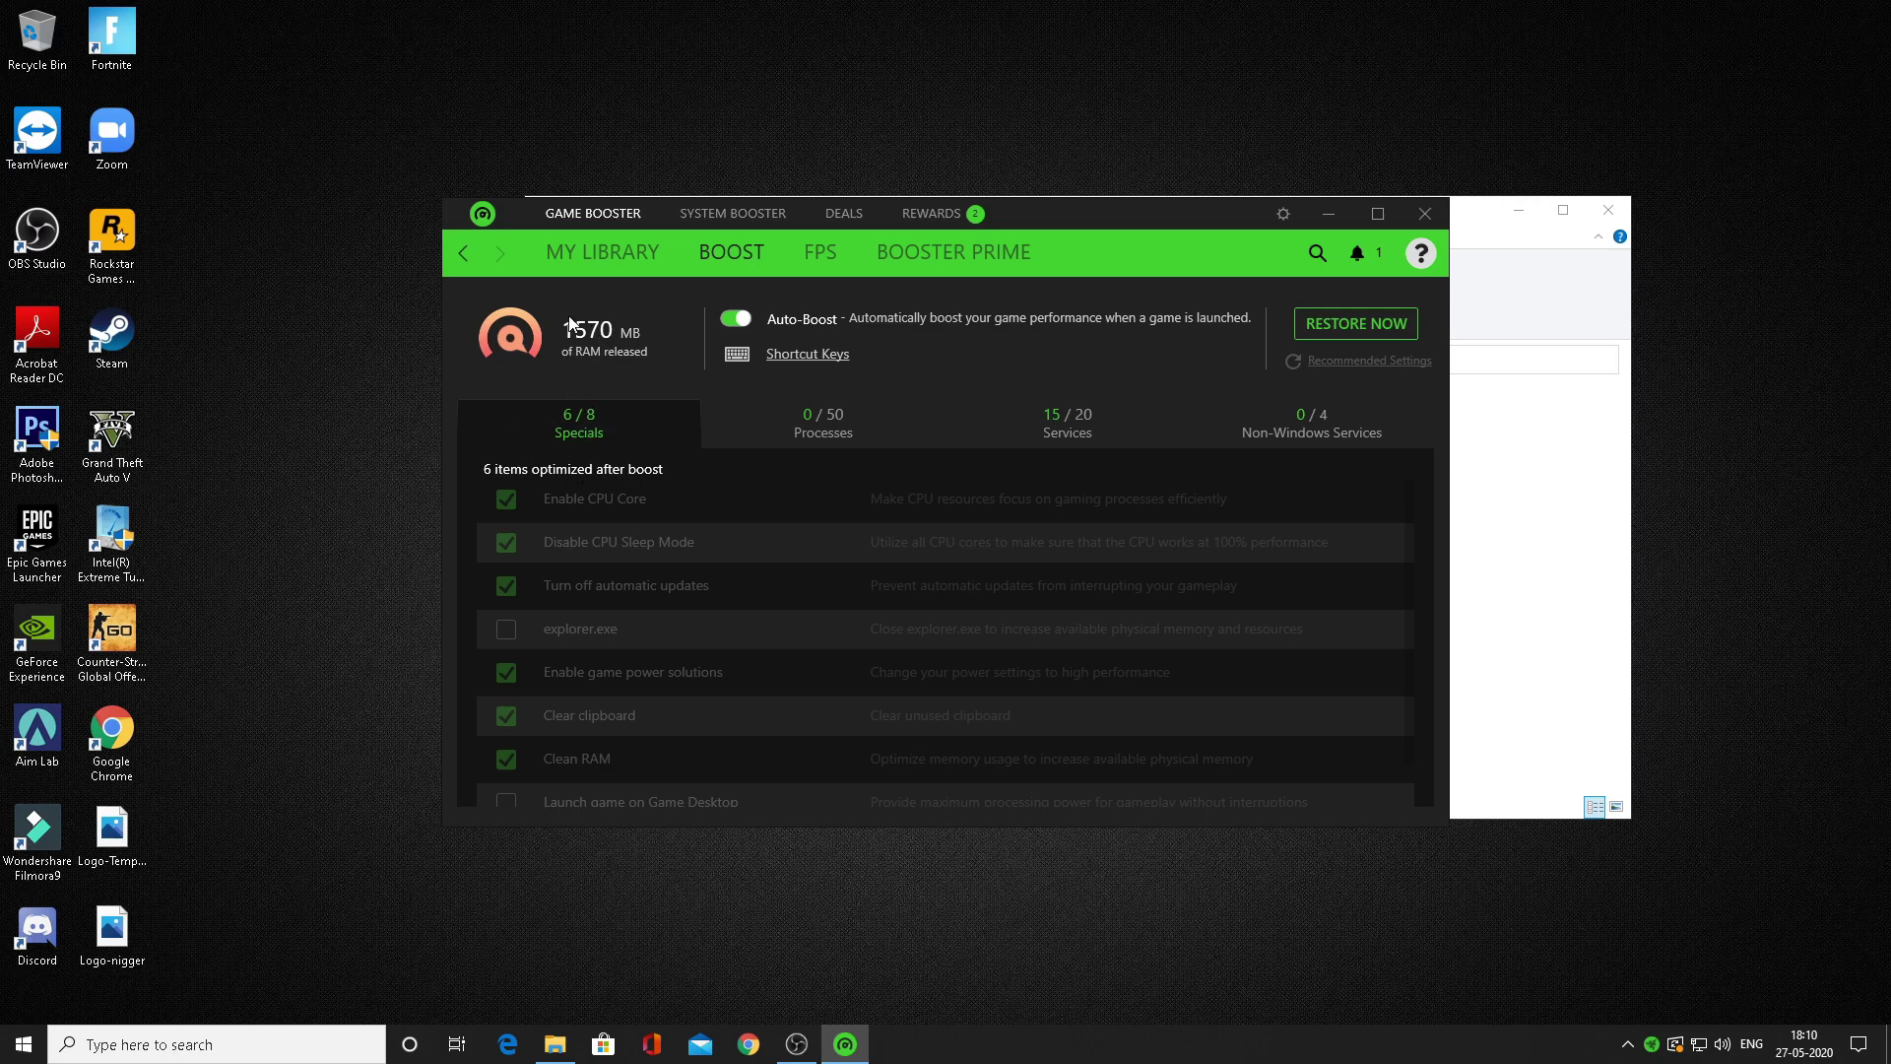
# - Scan and optimize the PC with System Booster using System Clean and Speed Up, and close Razer Cortex
pyautogui.click(731, 213)
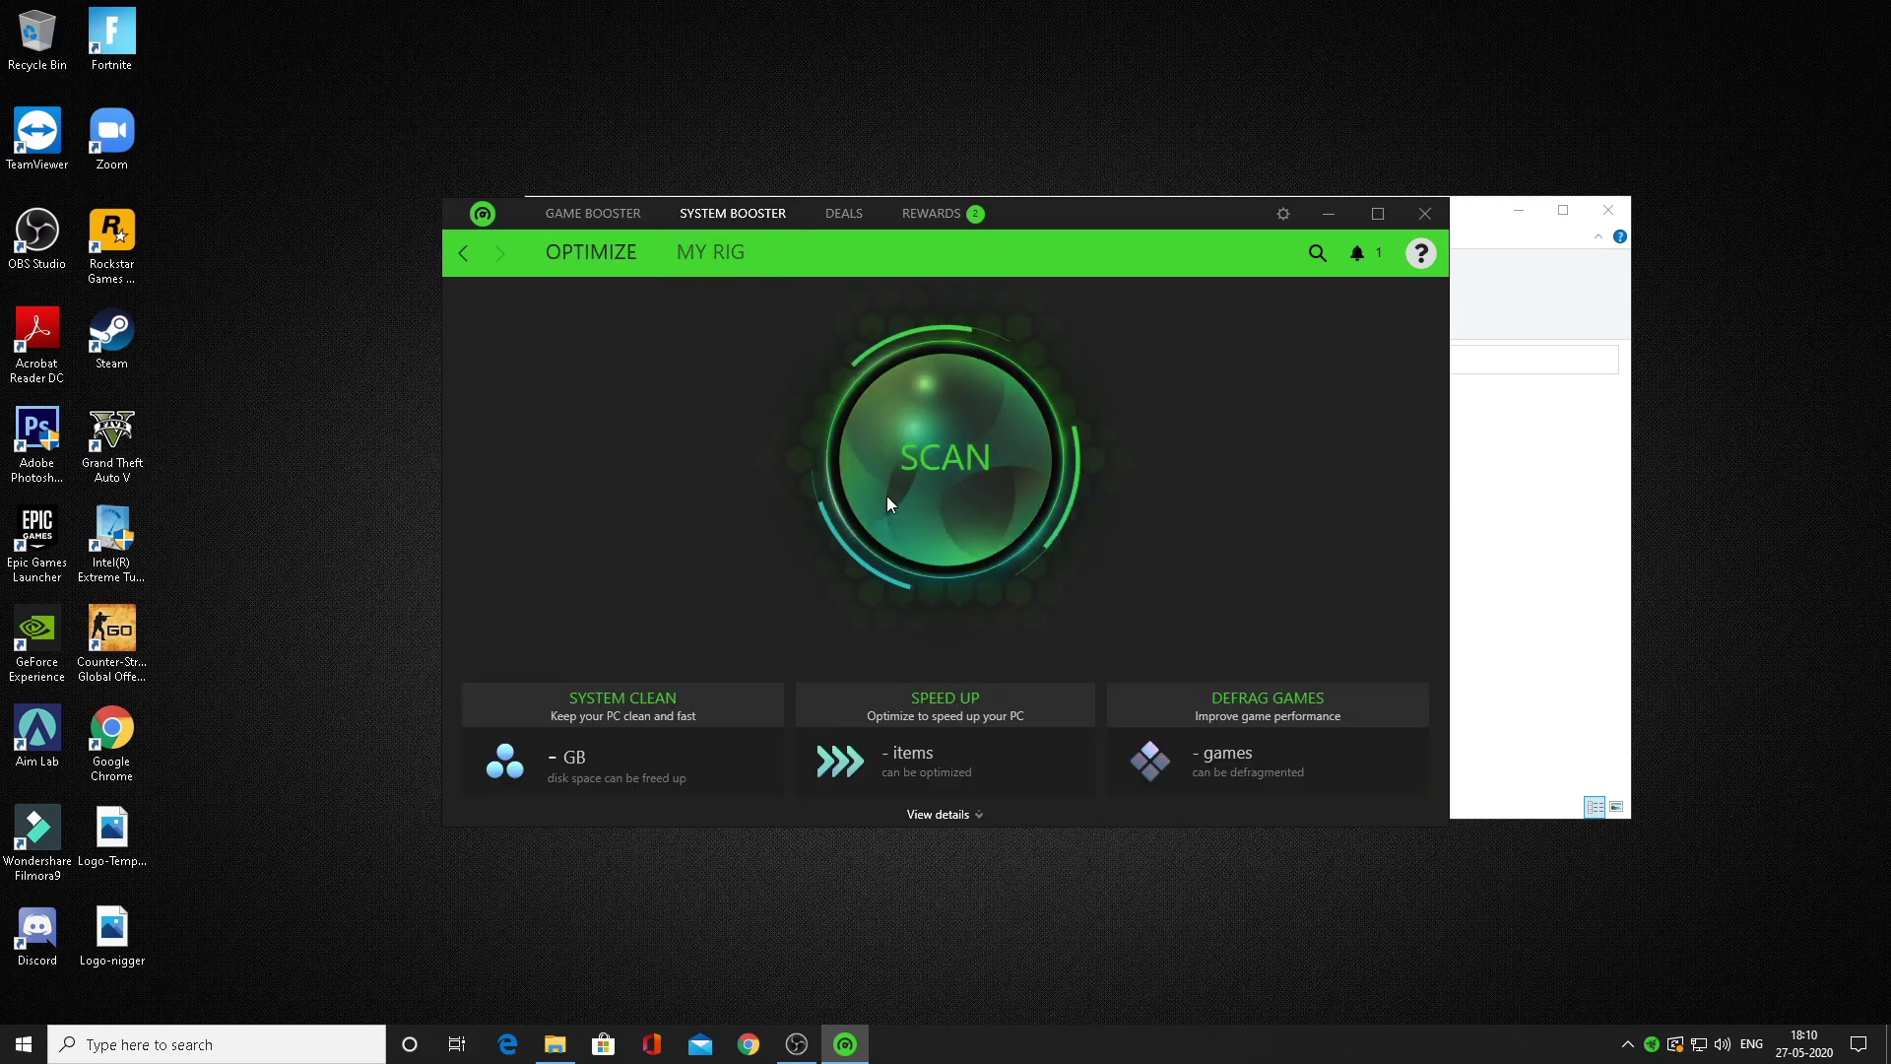
pyautogui.click(918, 483)
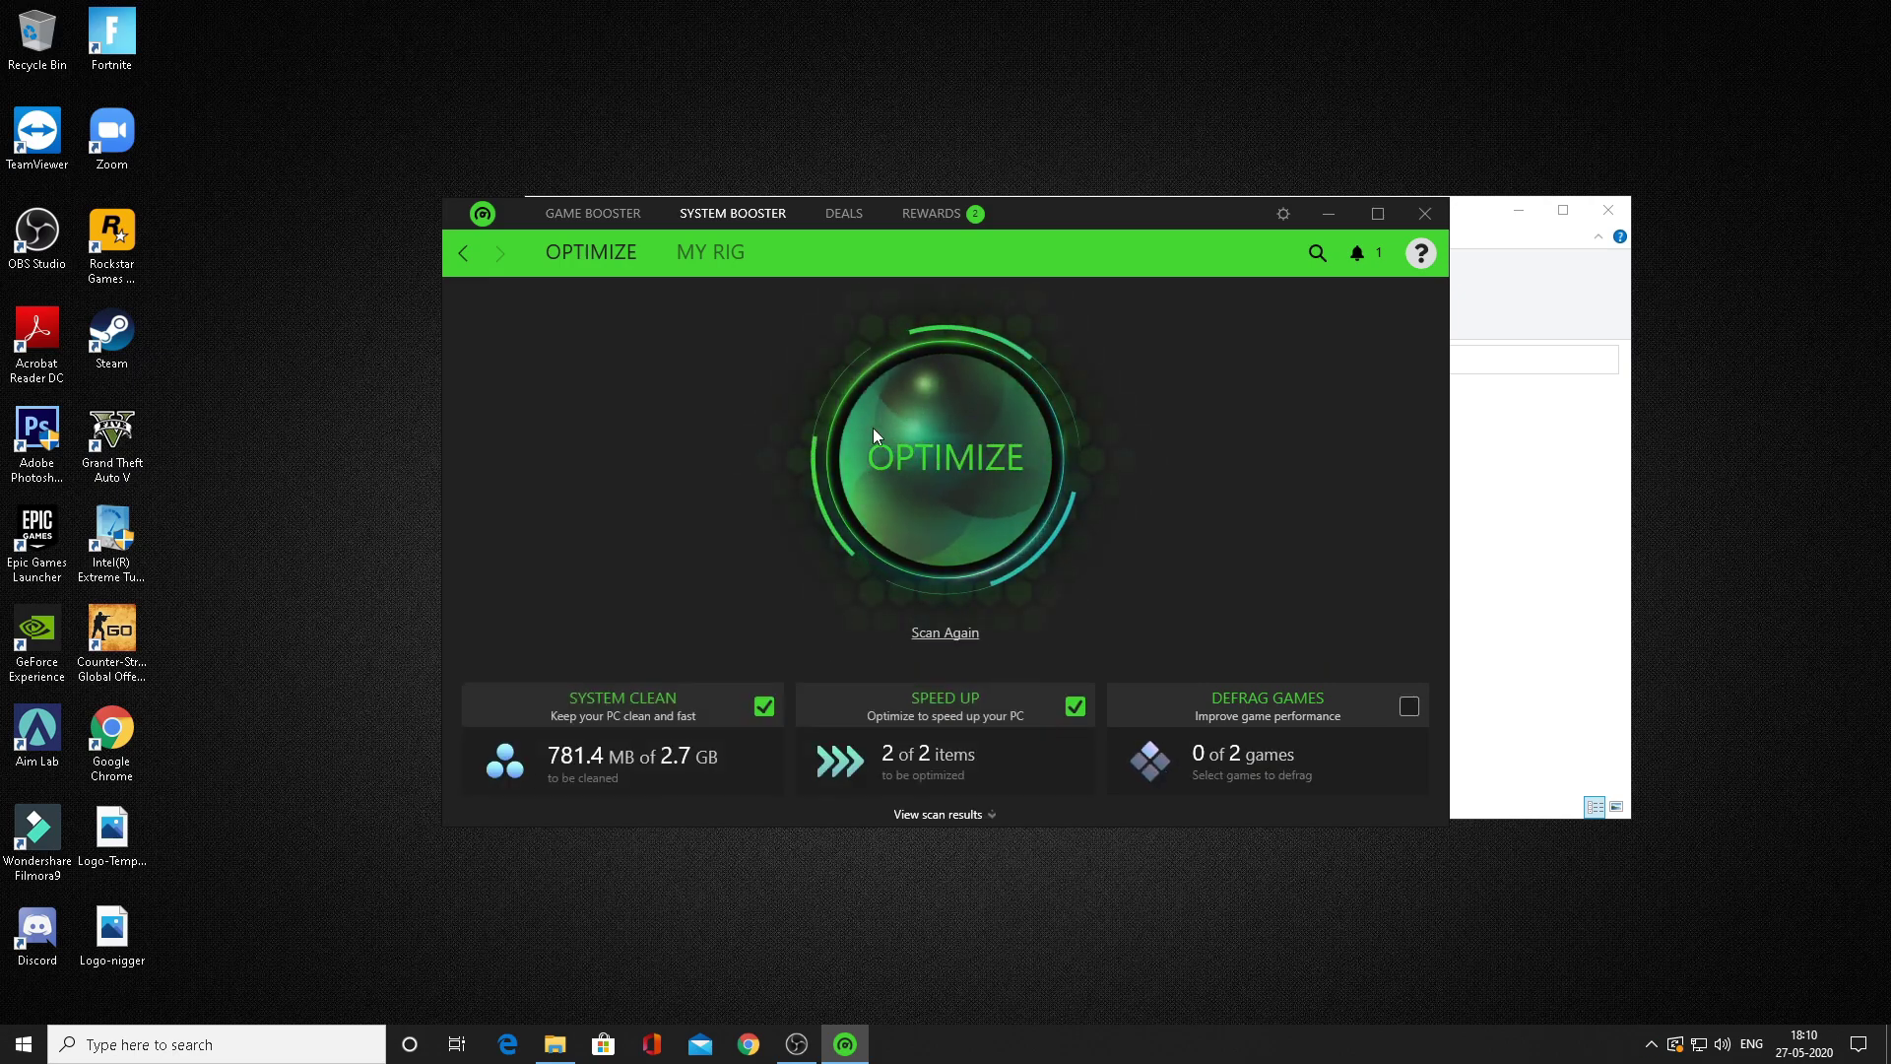
pyautogui.click(951, 467)
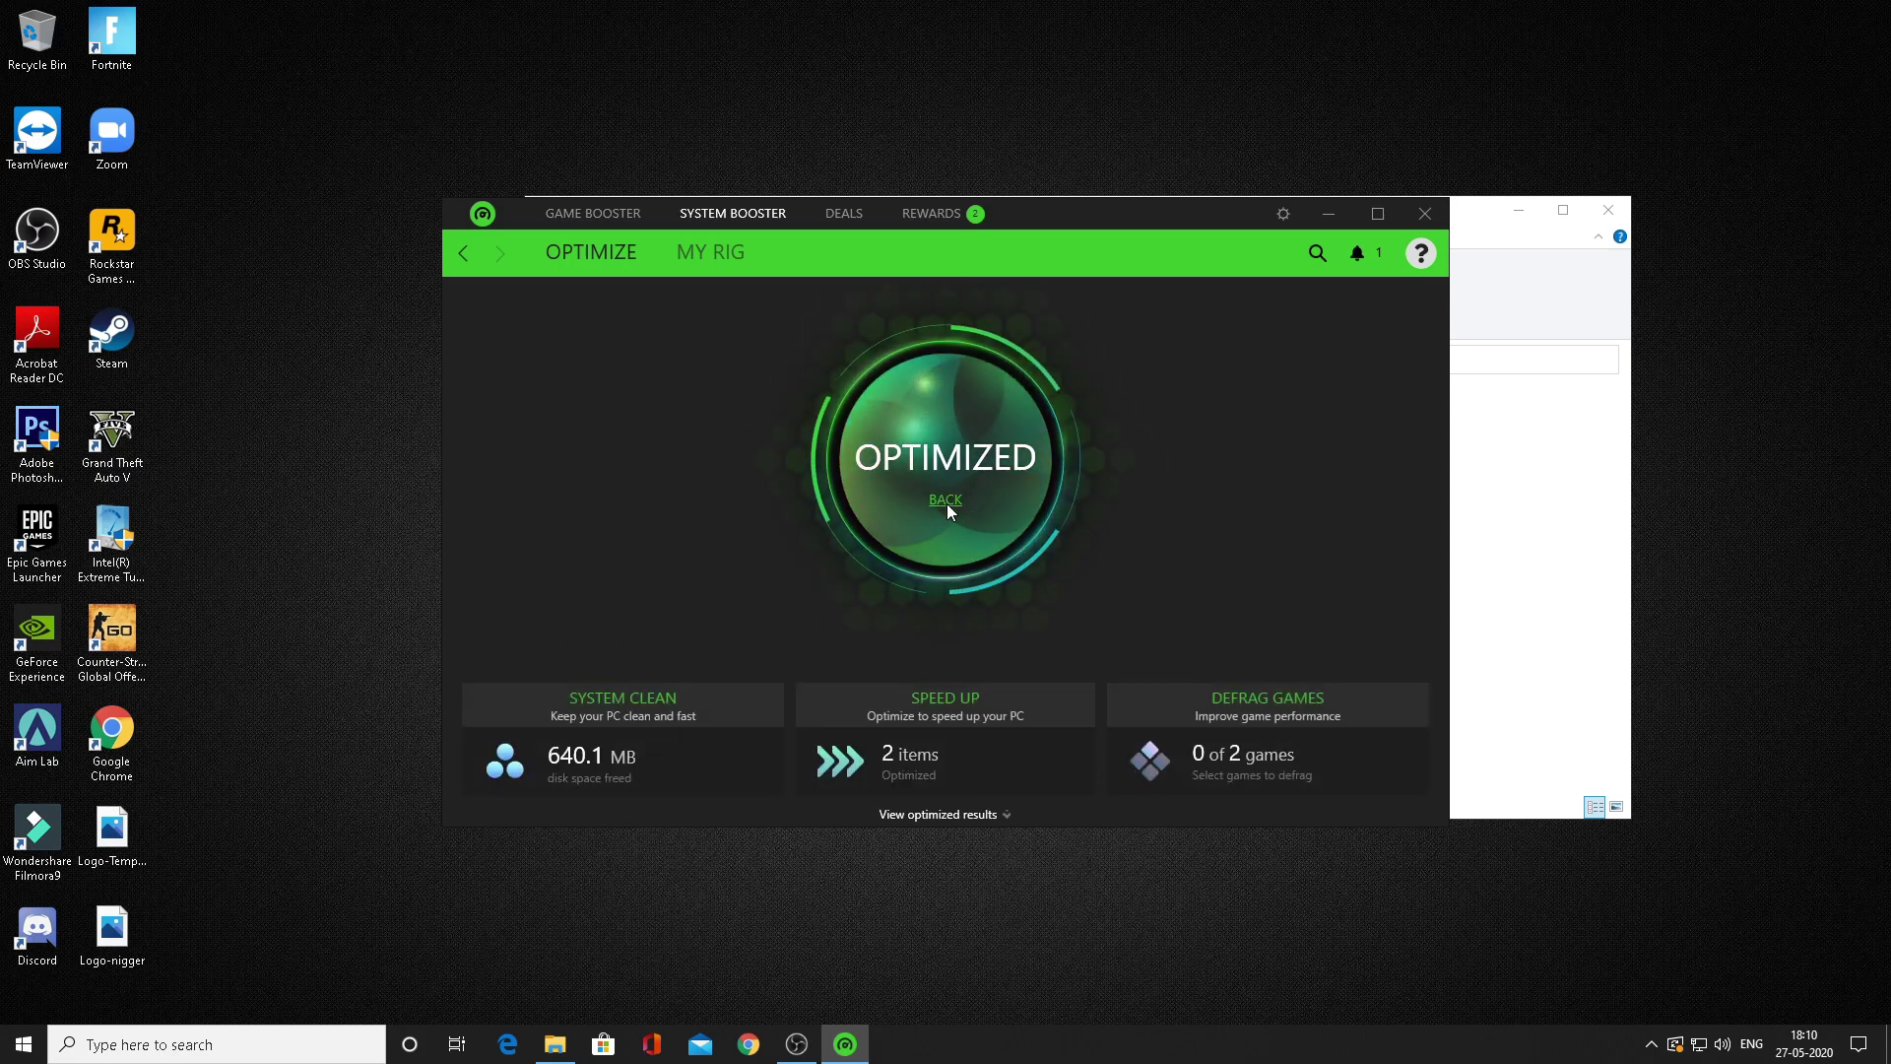
pyautogui.click(1424, 214)
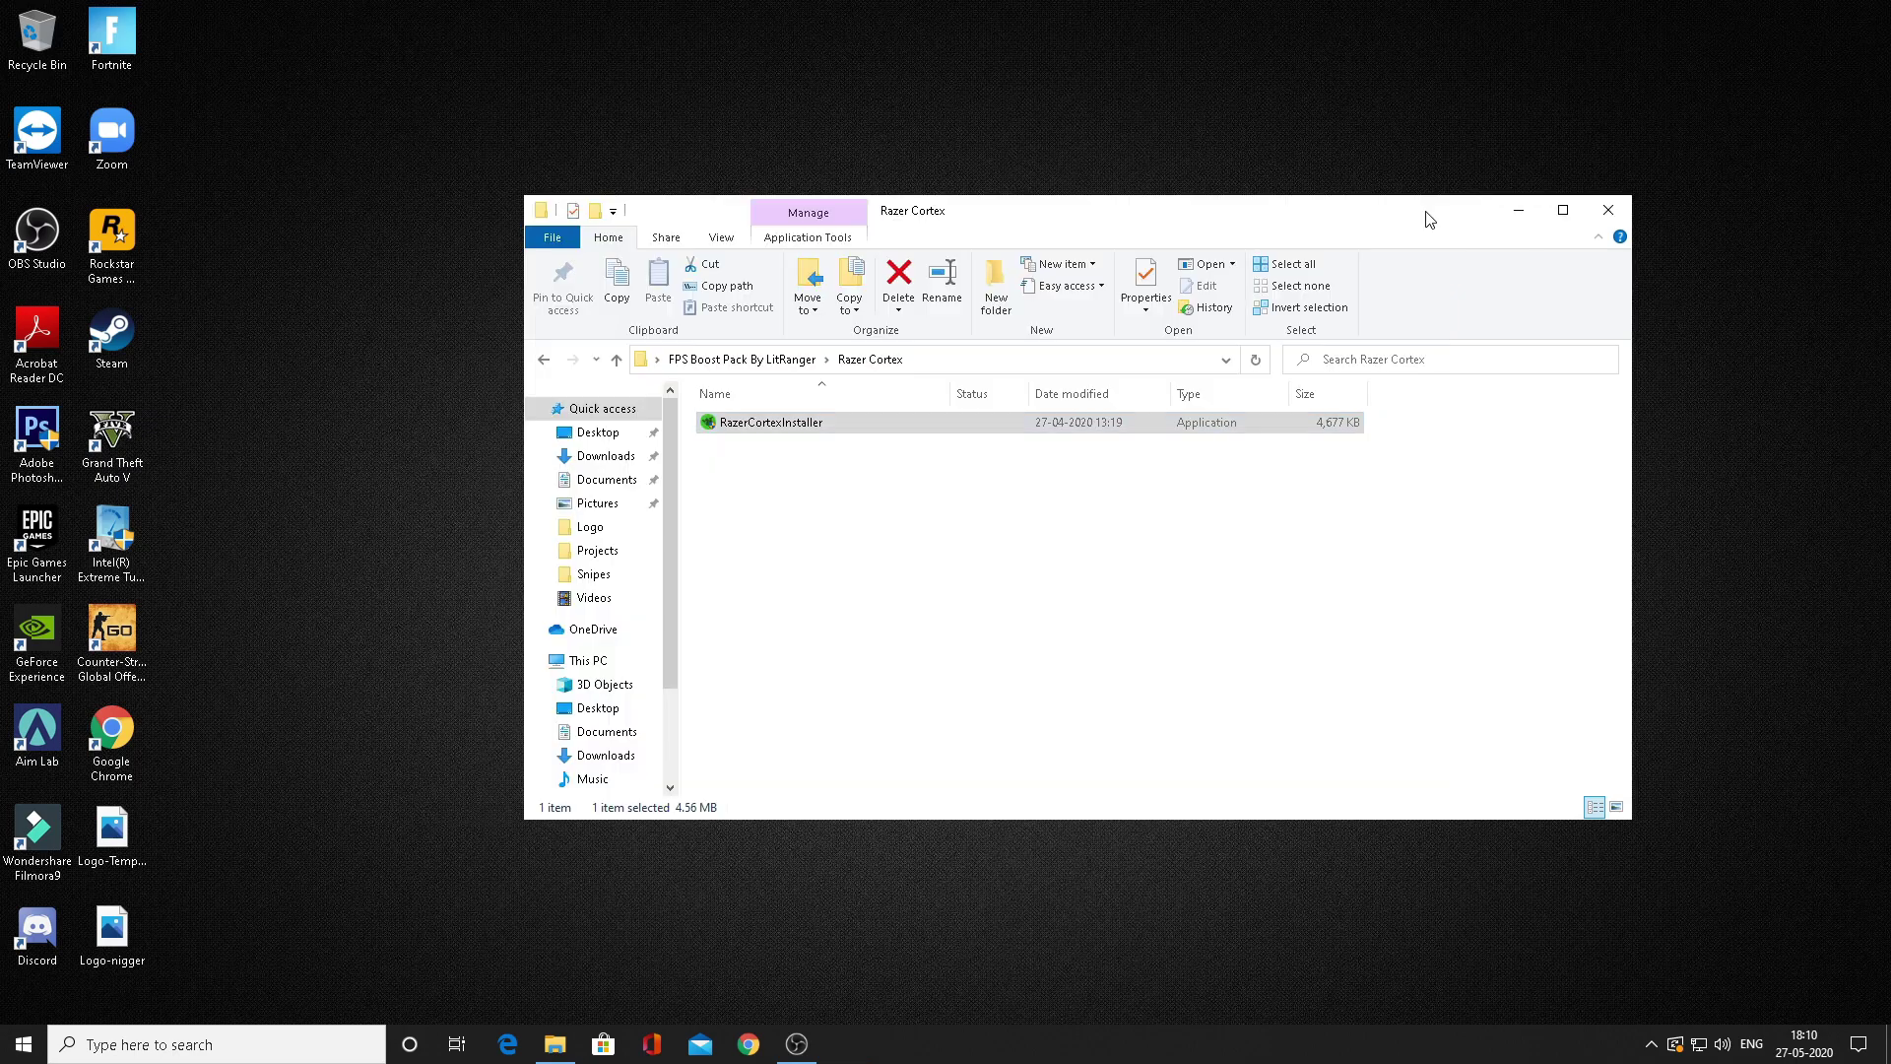
# - Launch adwcleaner_8.0.5 from the boost pack's main folder, scan the system and close AdwCleaner without a basic repair
pyautogui.click(539, 363)
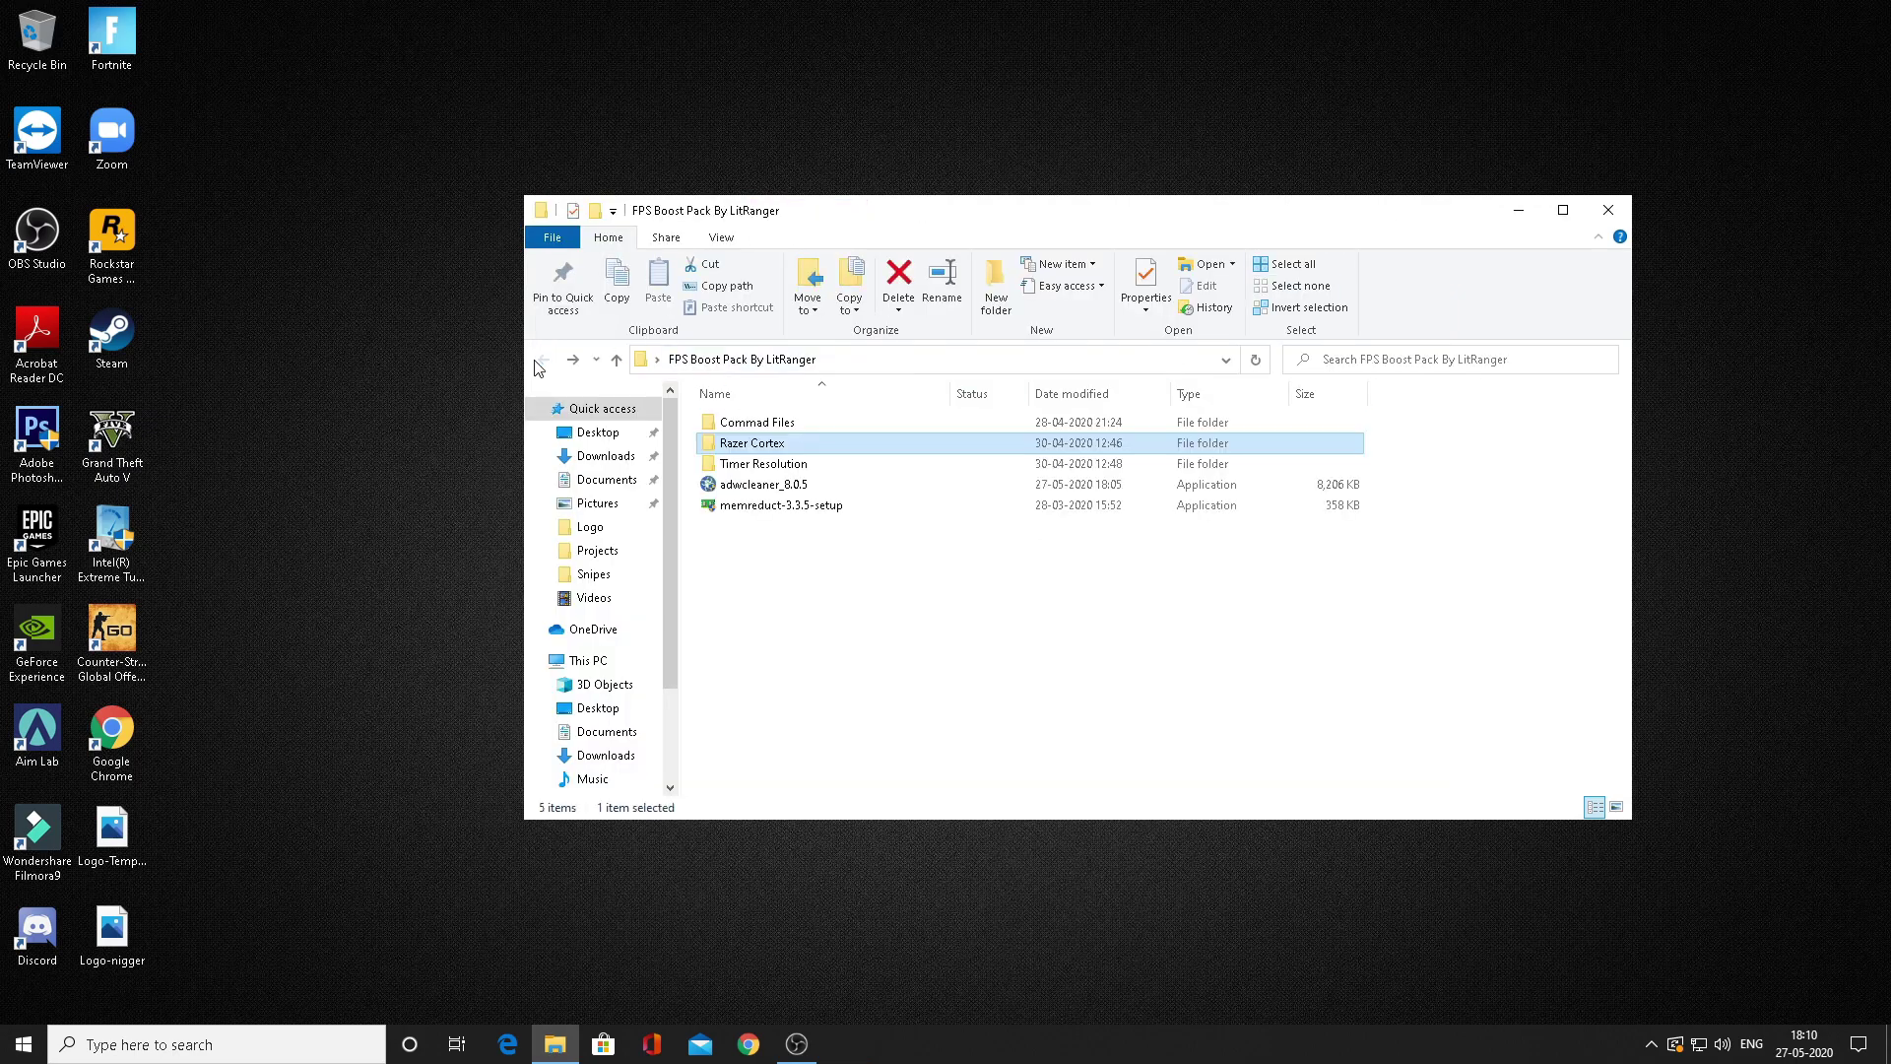
pyautogui.doubleClick(749, 487)
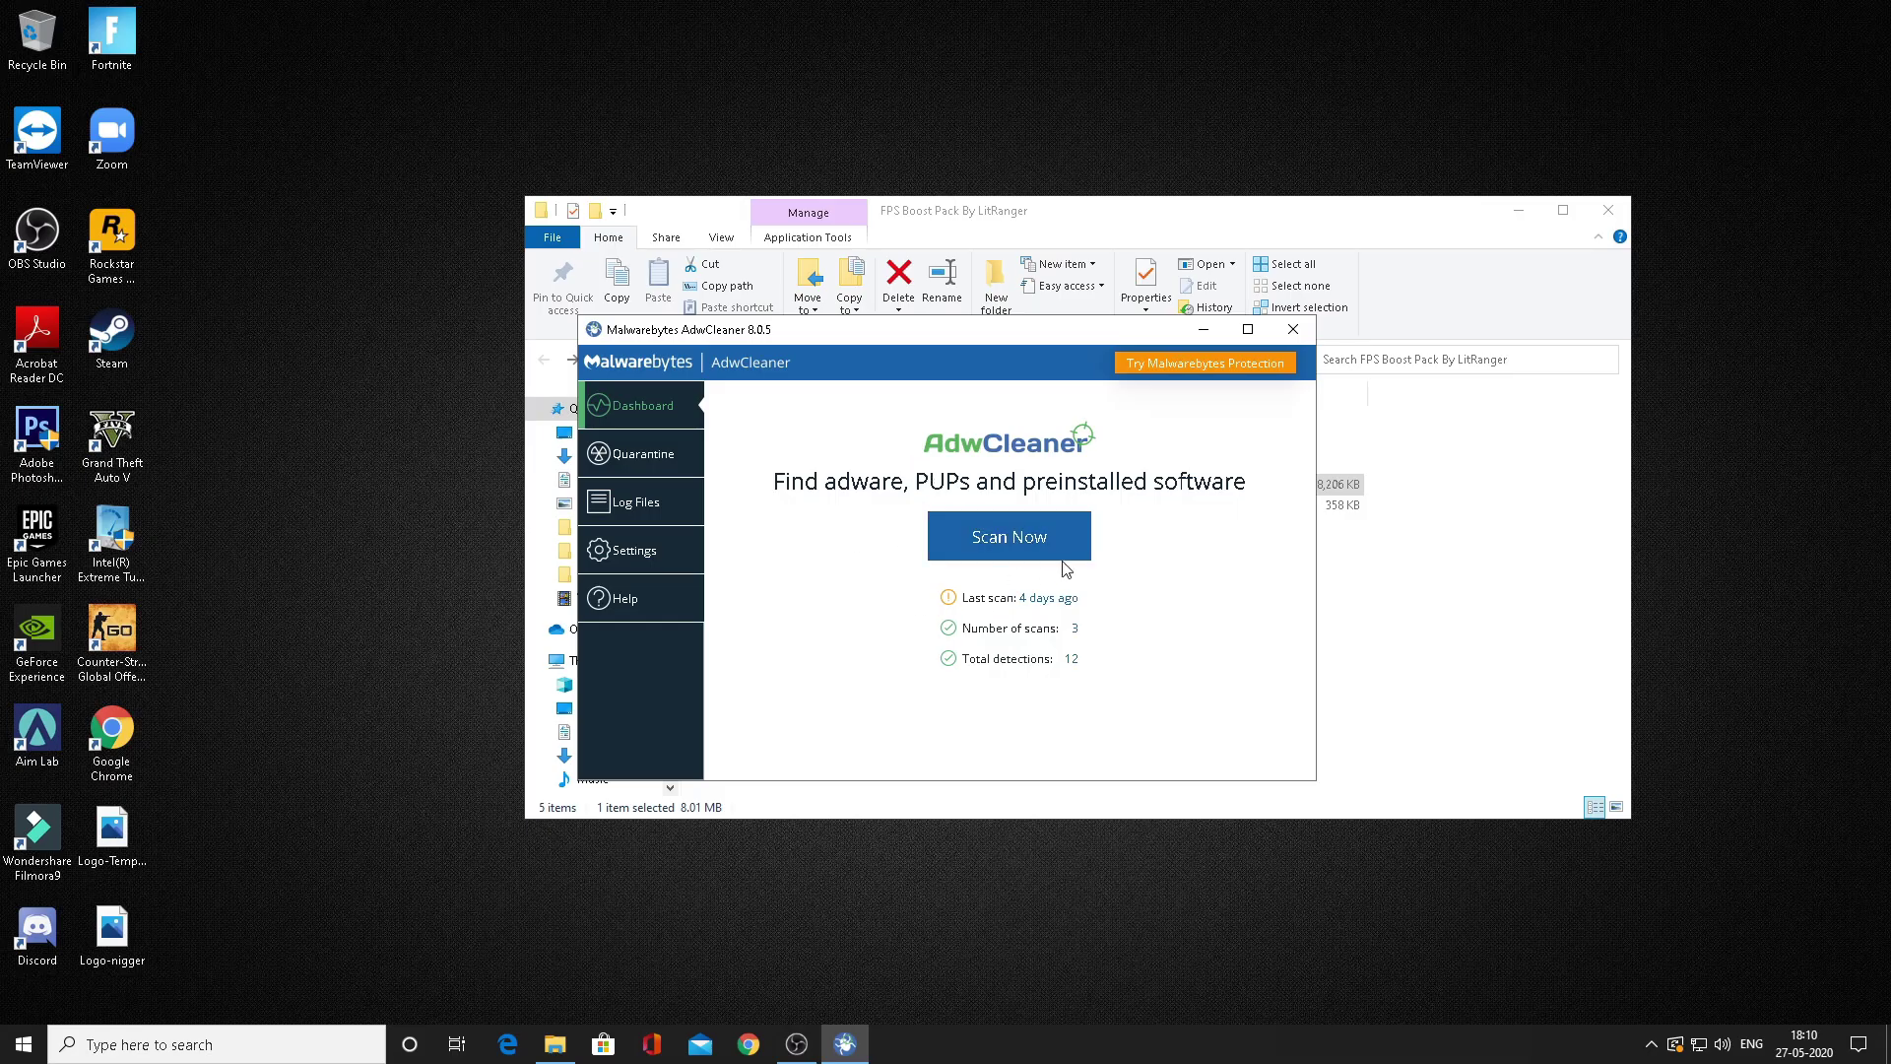
pyautogui.click(1005, 654)
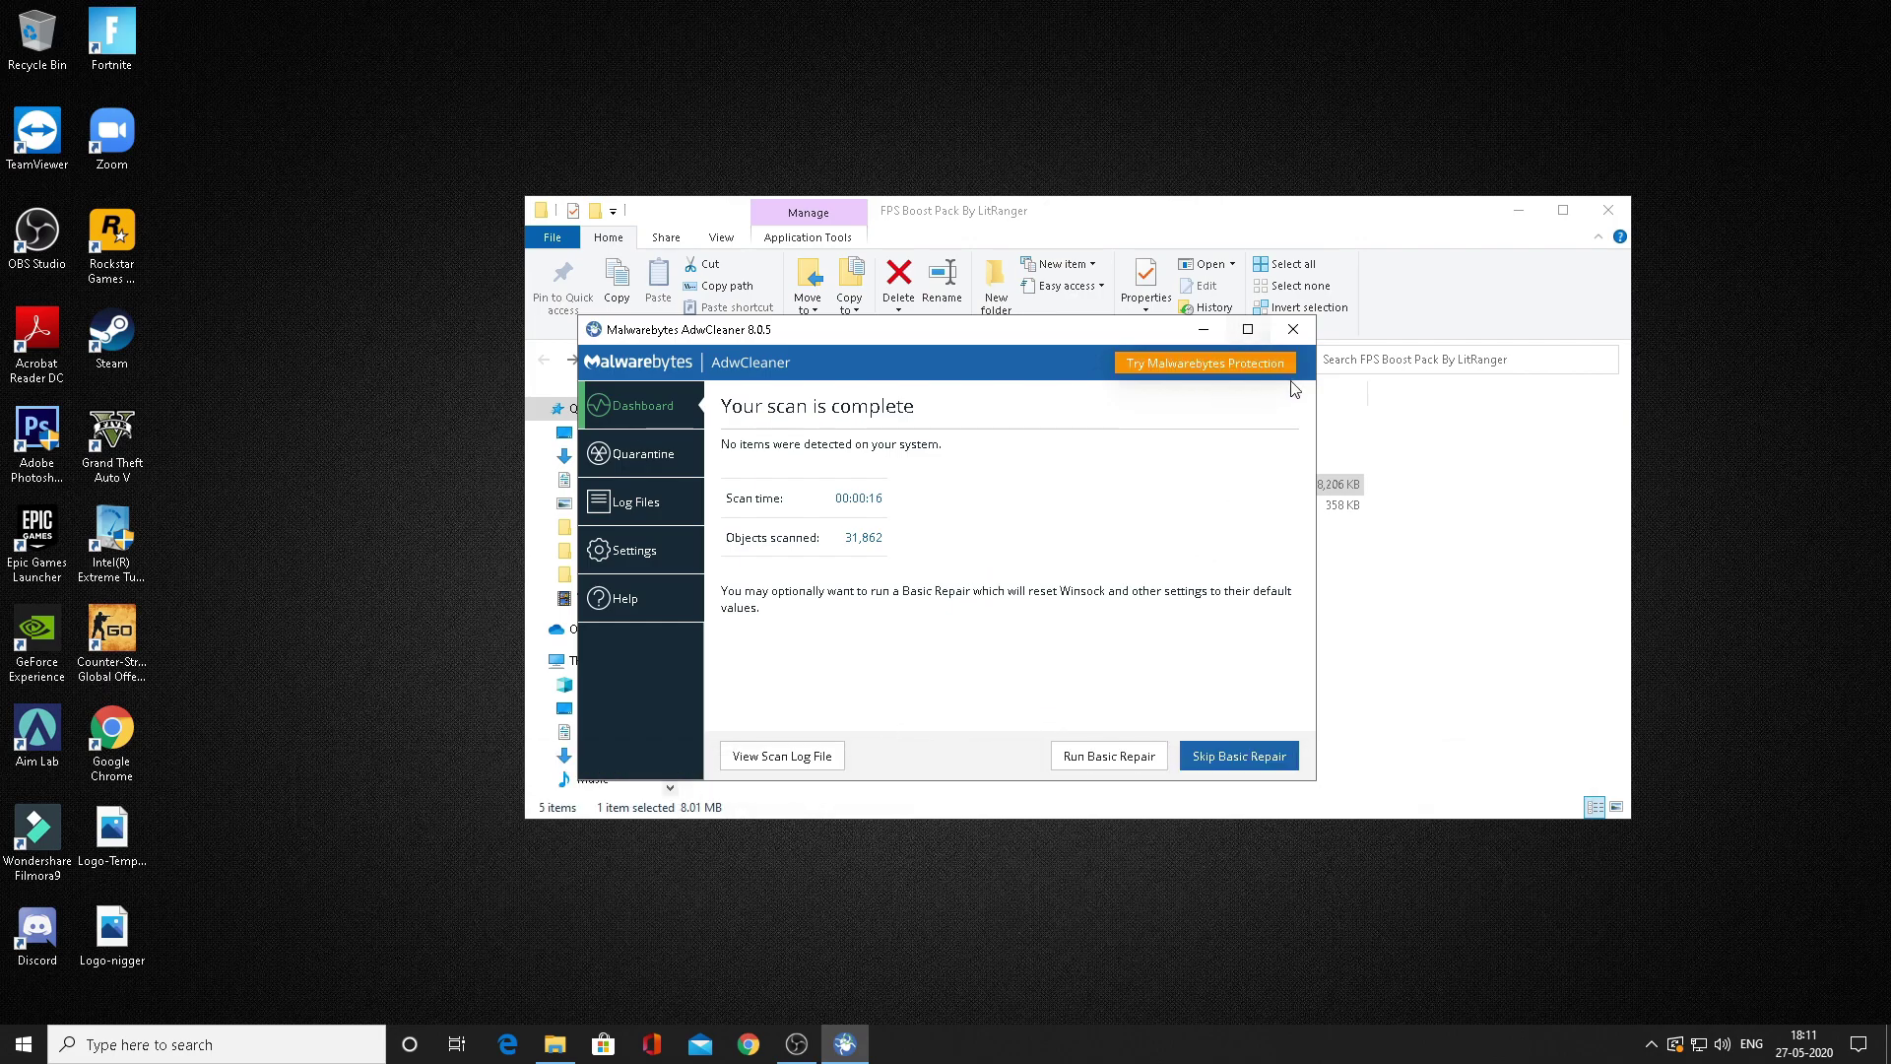
pyautogui.click(1292, 331)
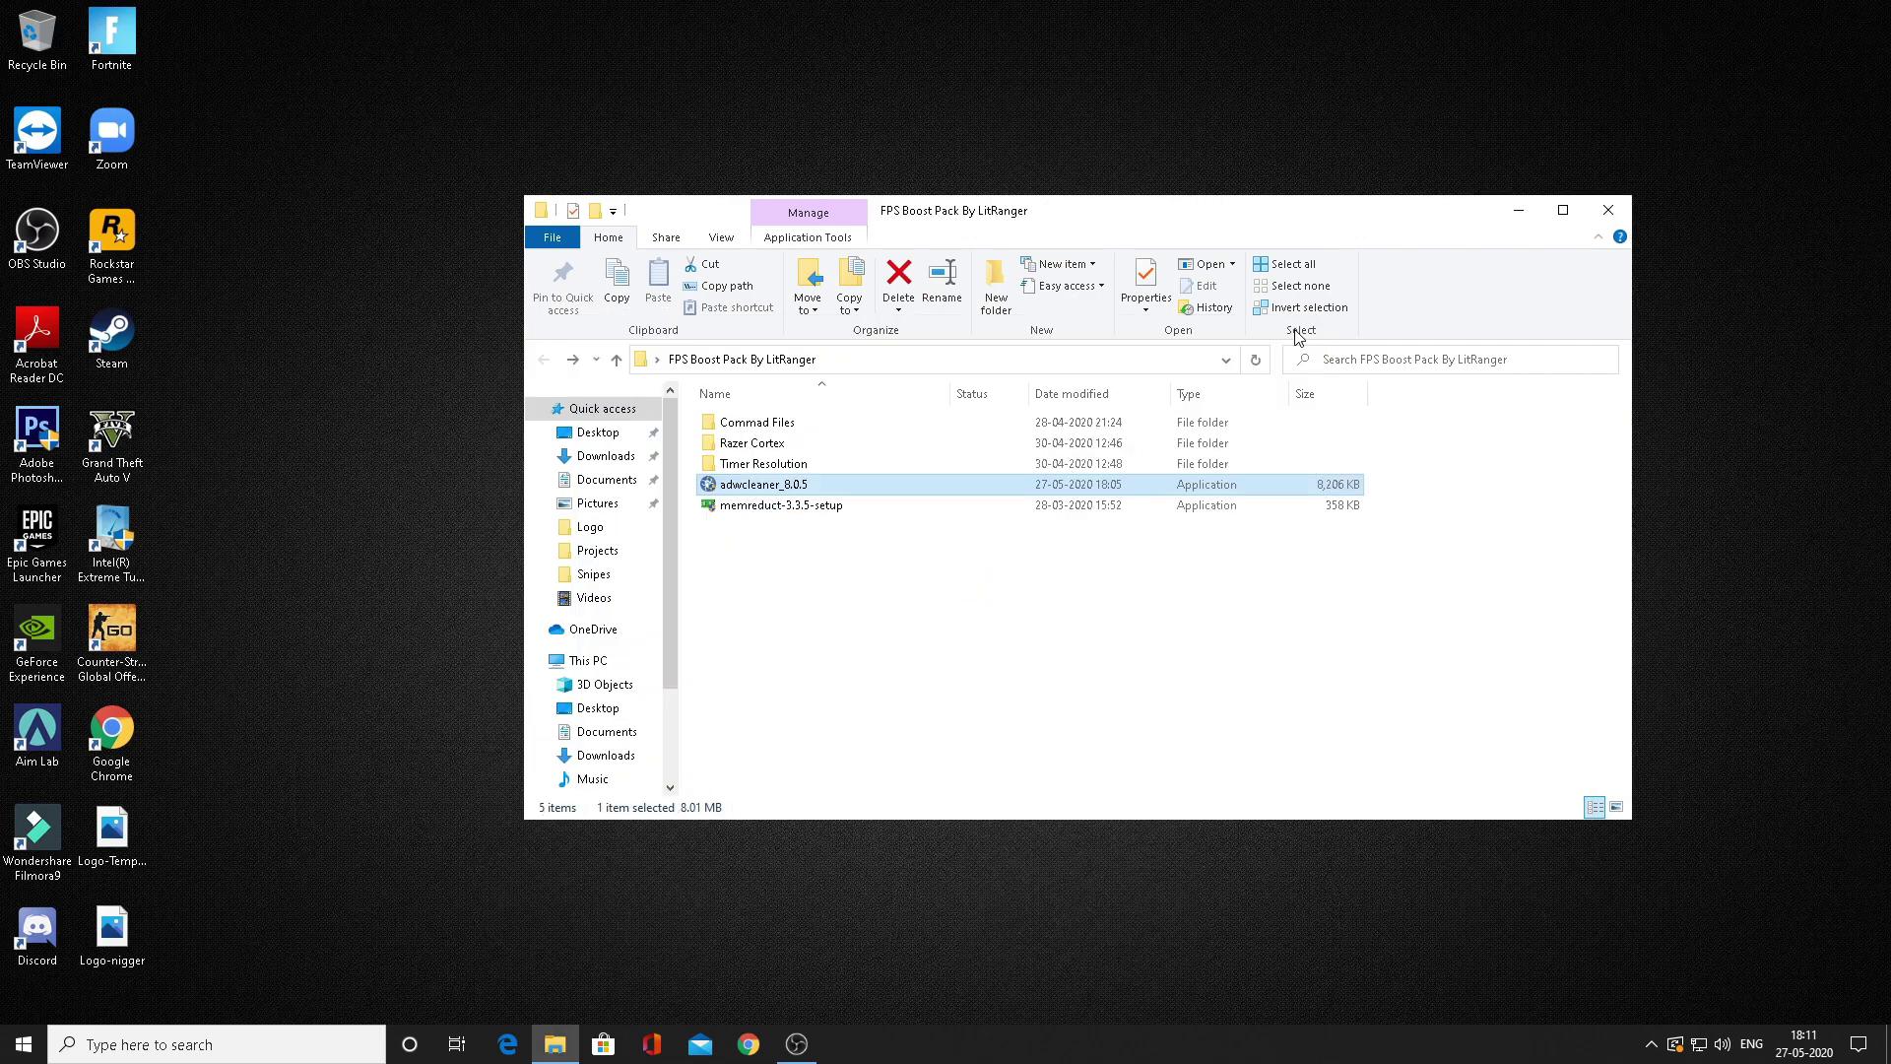
# - Install Mem Reduct from memreduct-3.3.5-setup and finish the setup with Run Mem Reduct enabled
pyautogui.doubleClick(781, 506)
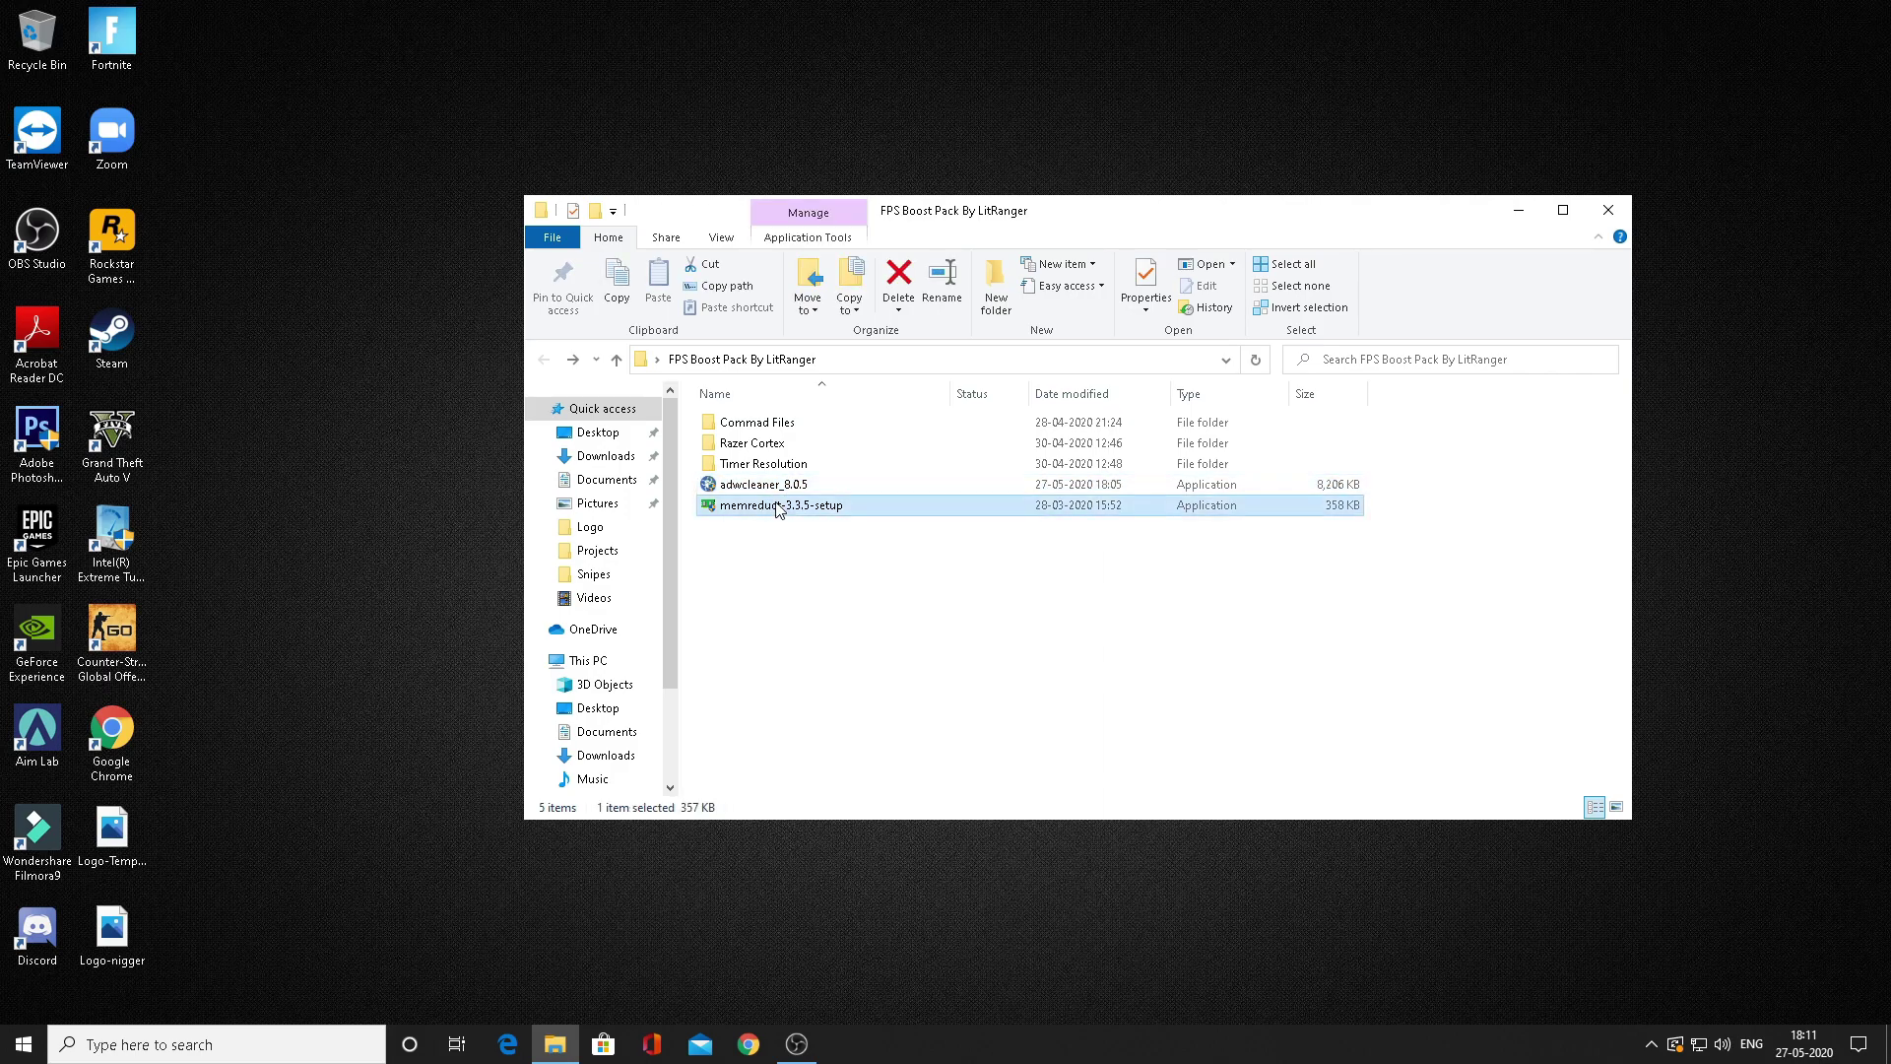
pyautogui.click(1054, 681)
pyautogui.click(1056, 679)
pyautogui.click(1058, 680)
pyautogui.click(1056, 679)
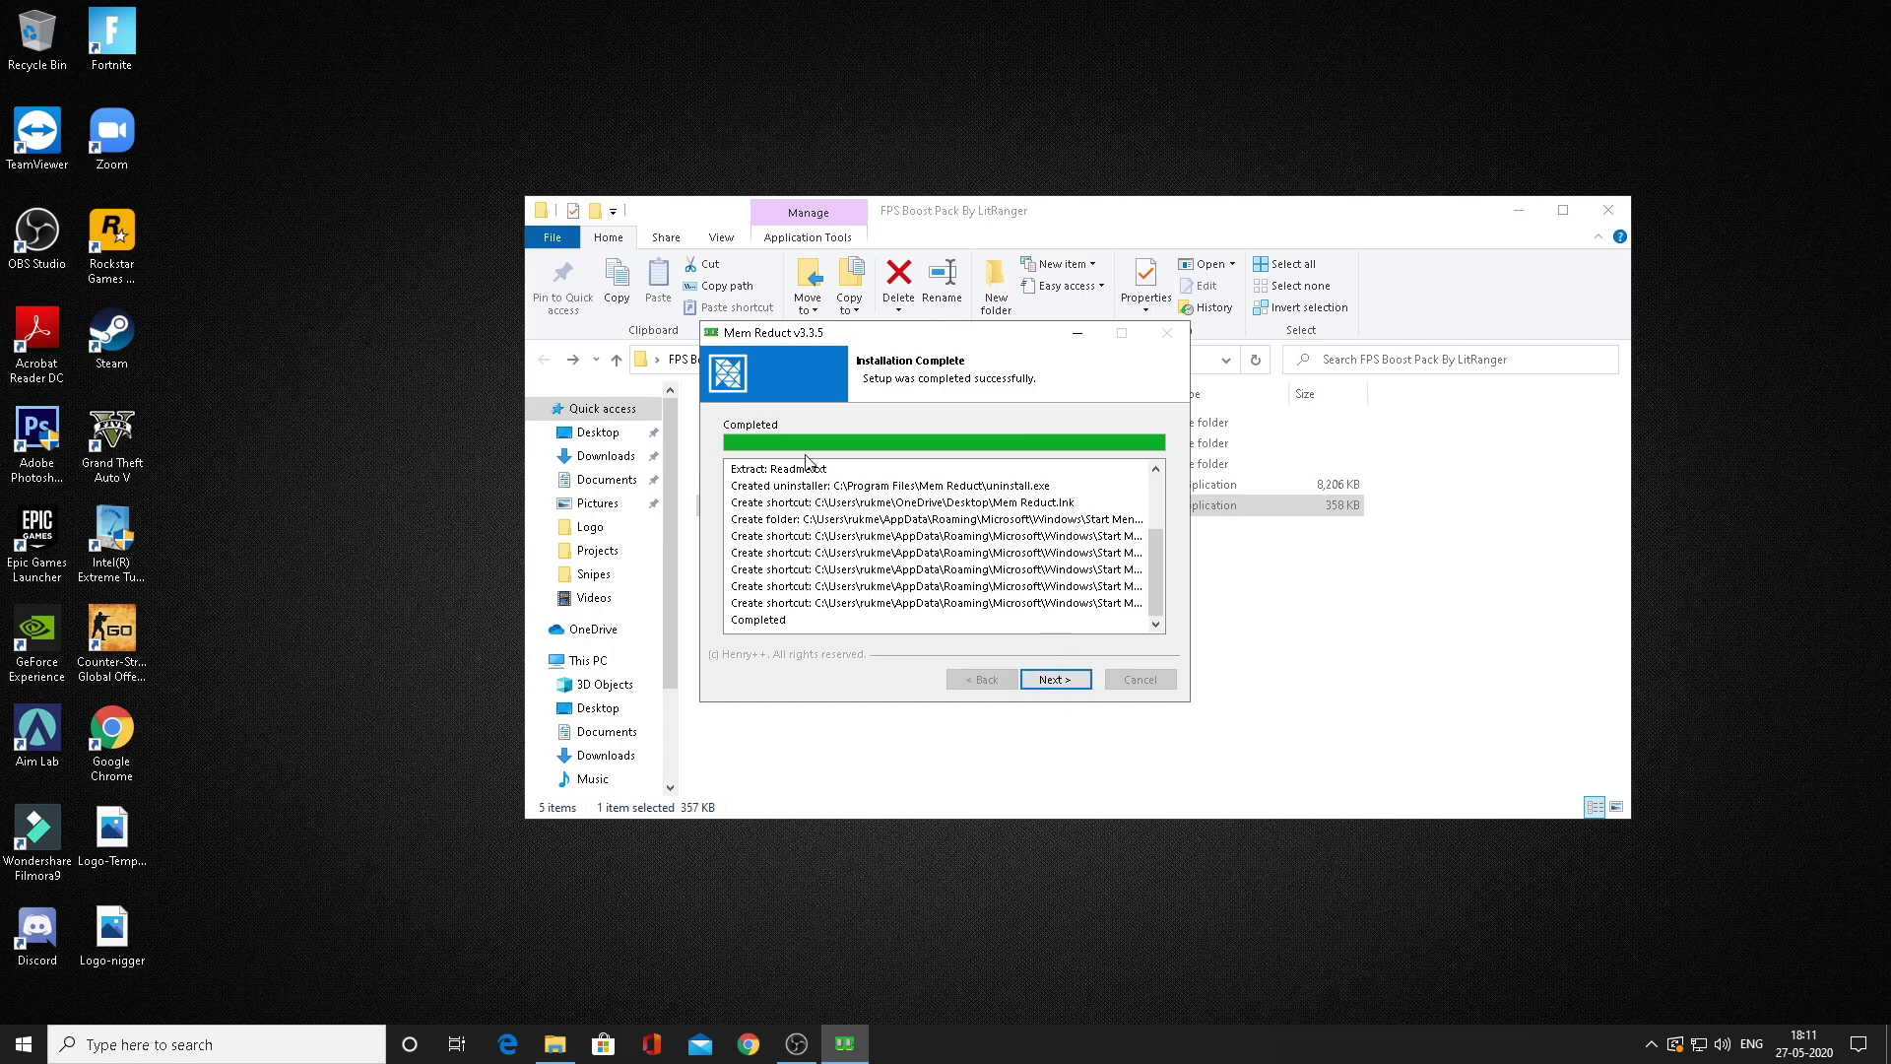
pyautogui.click(1048, 678)
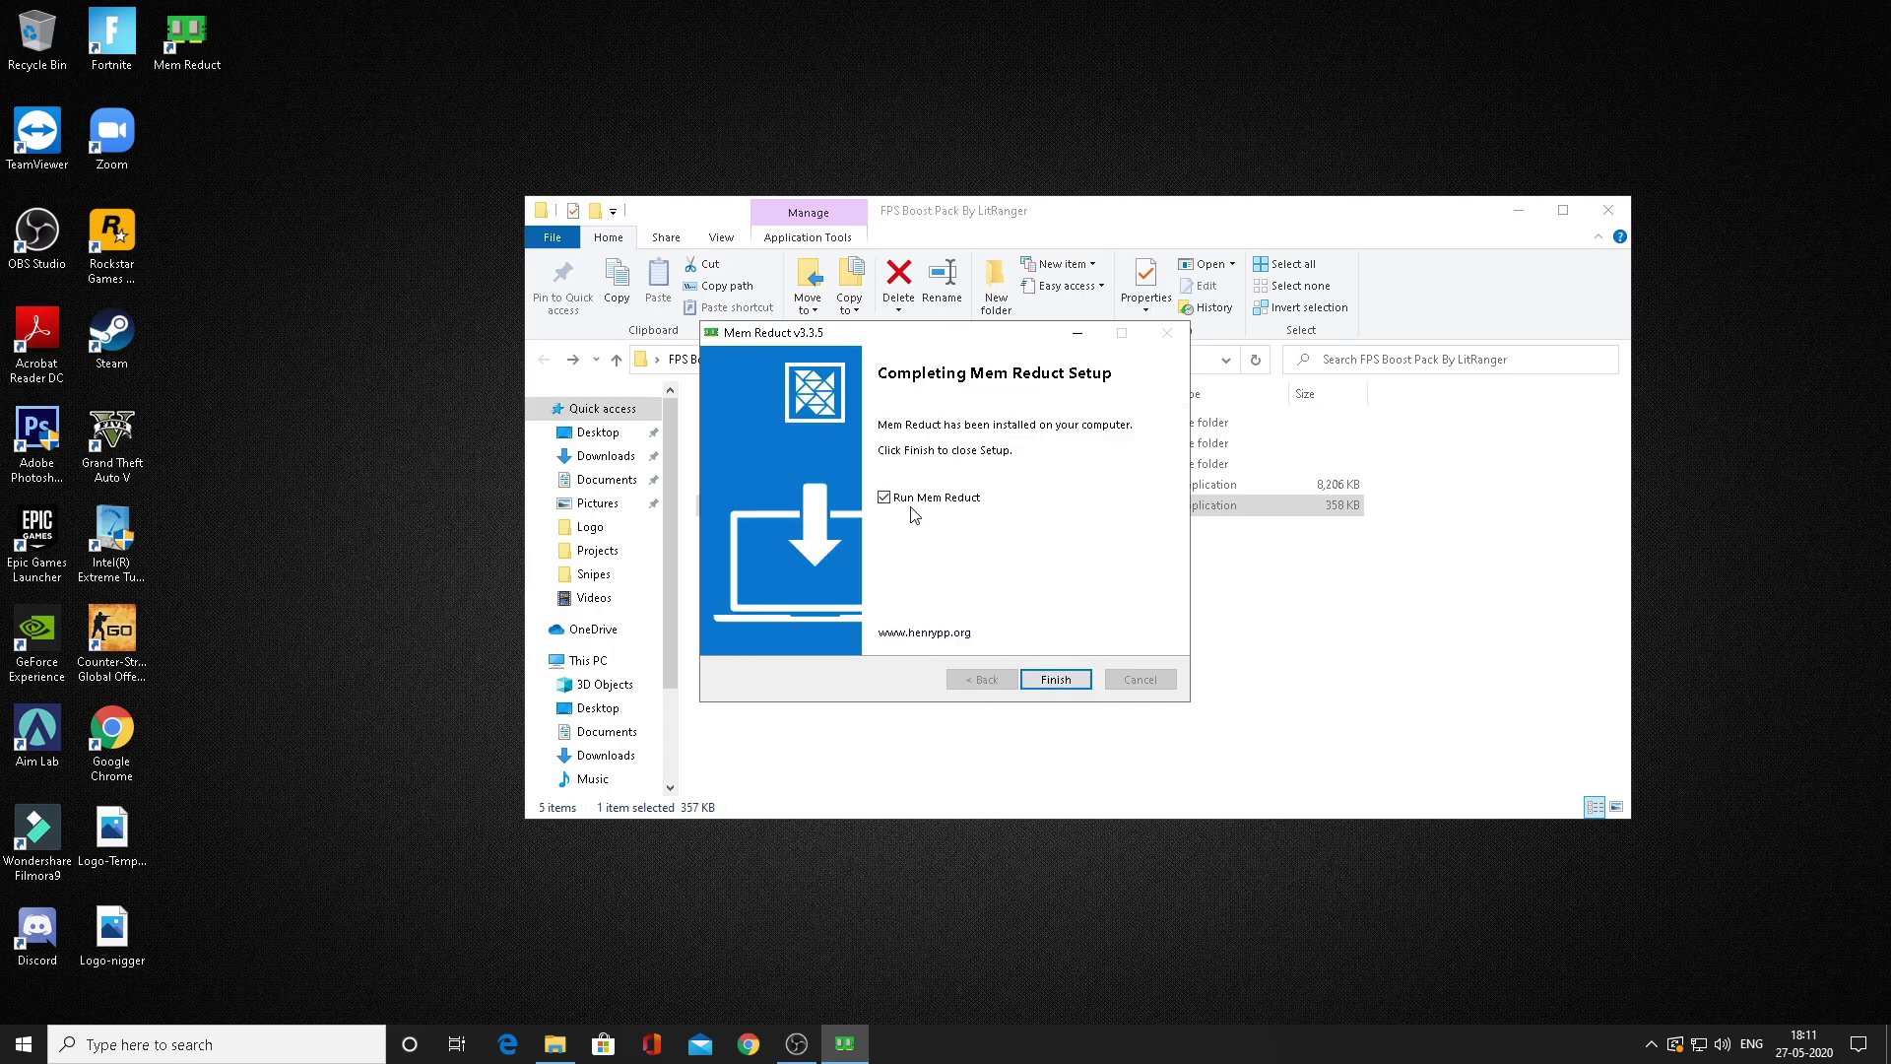
pyautogui.click(1052, 679)
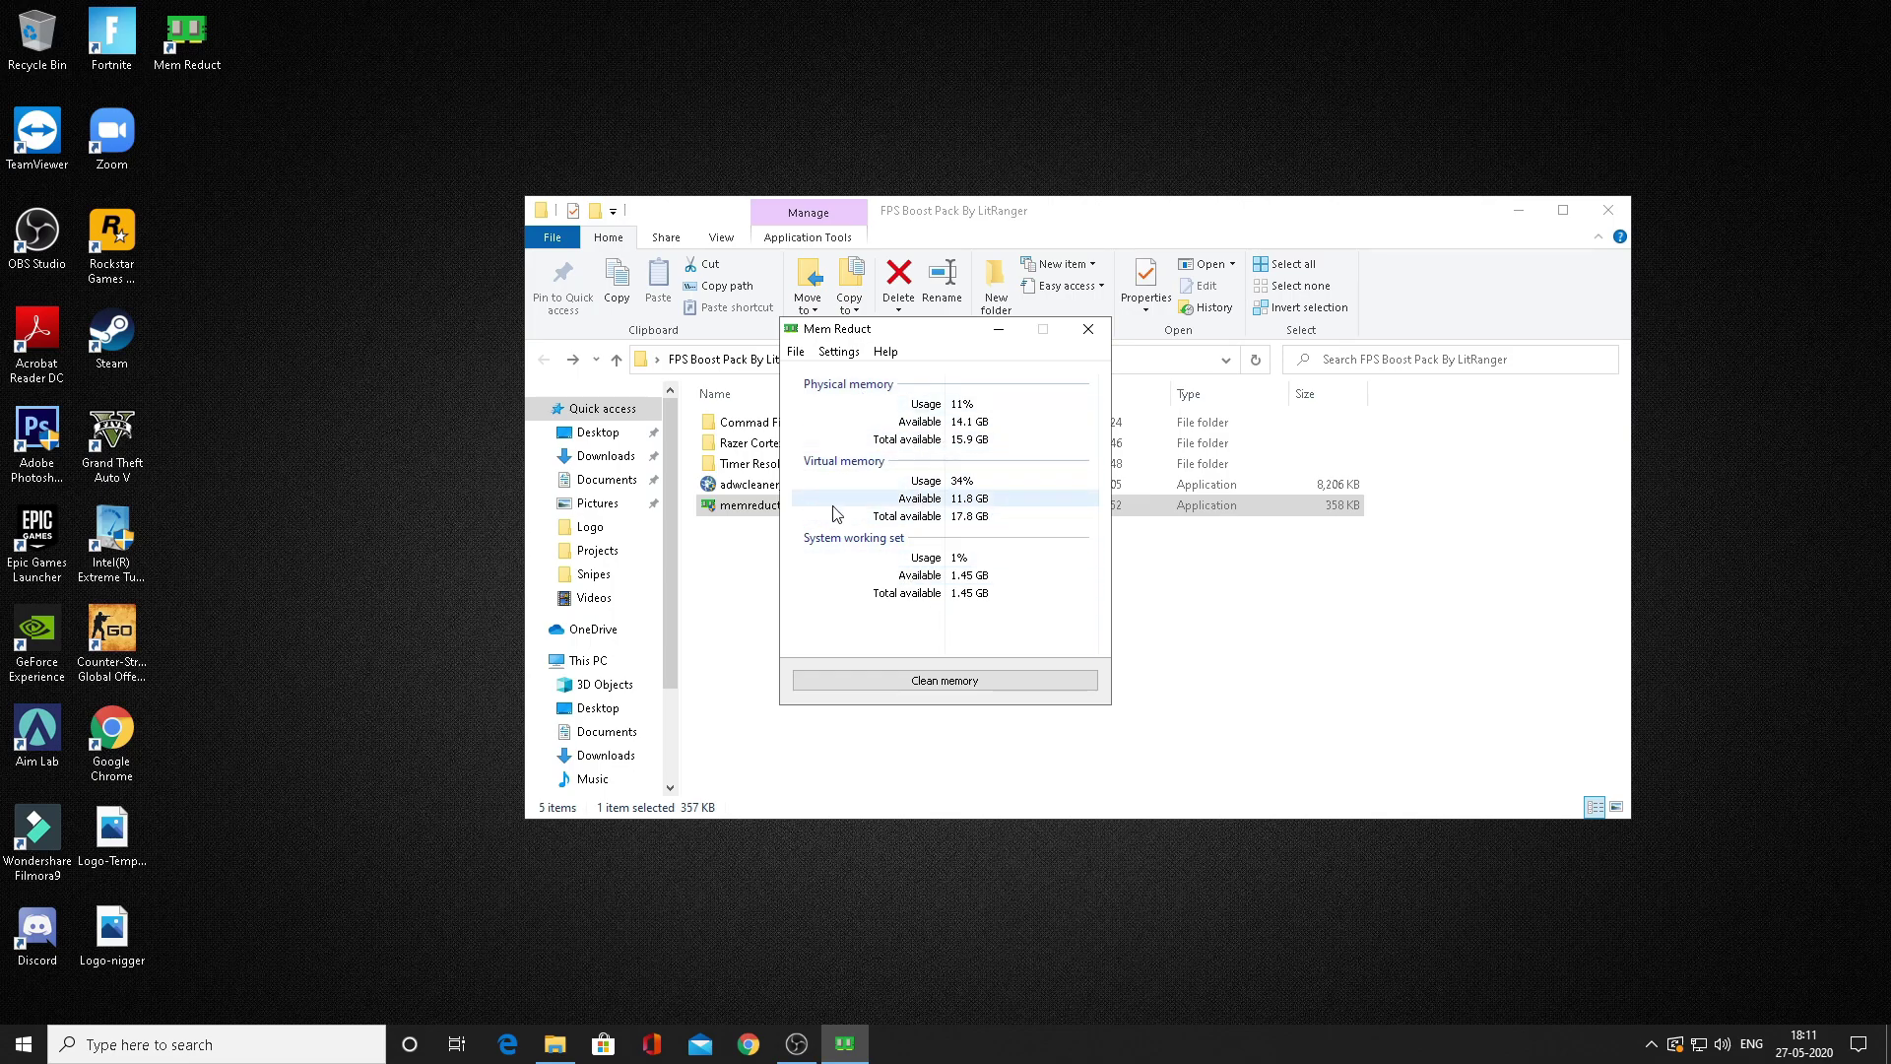
# - Clean the memory in Mem Reduct and configure automatic cleaning every 15 minutes with no memory regions or usage threshold selected
pyautogui.click(943, 687)
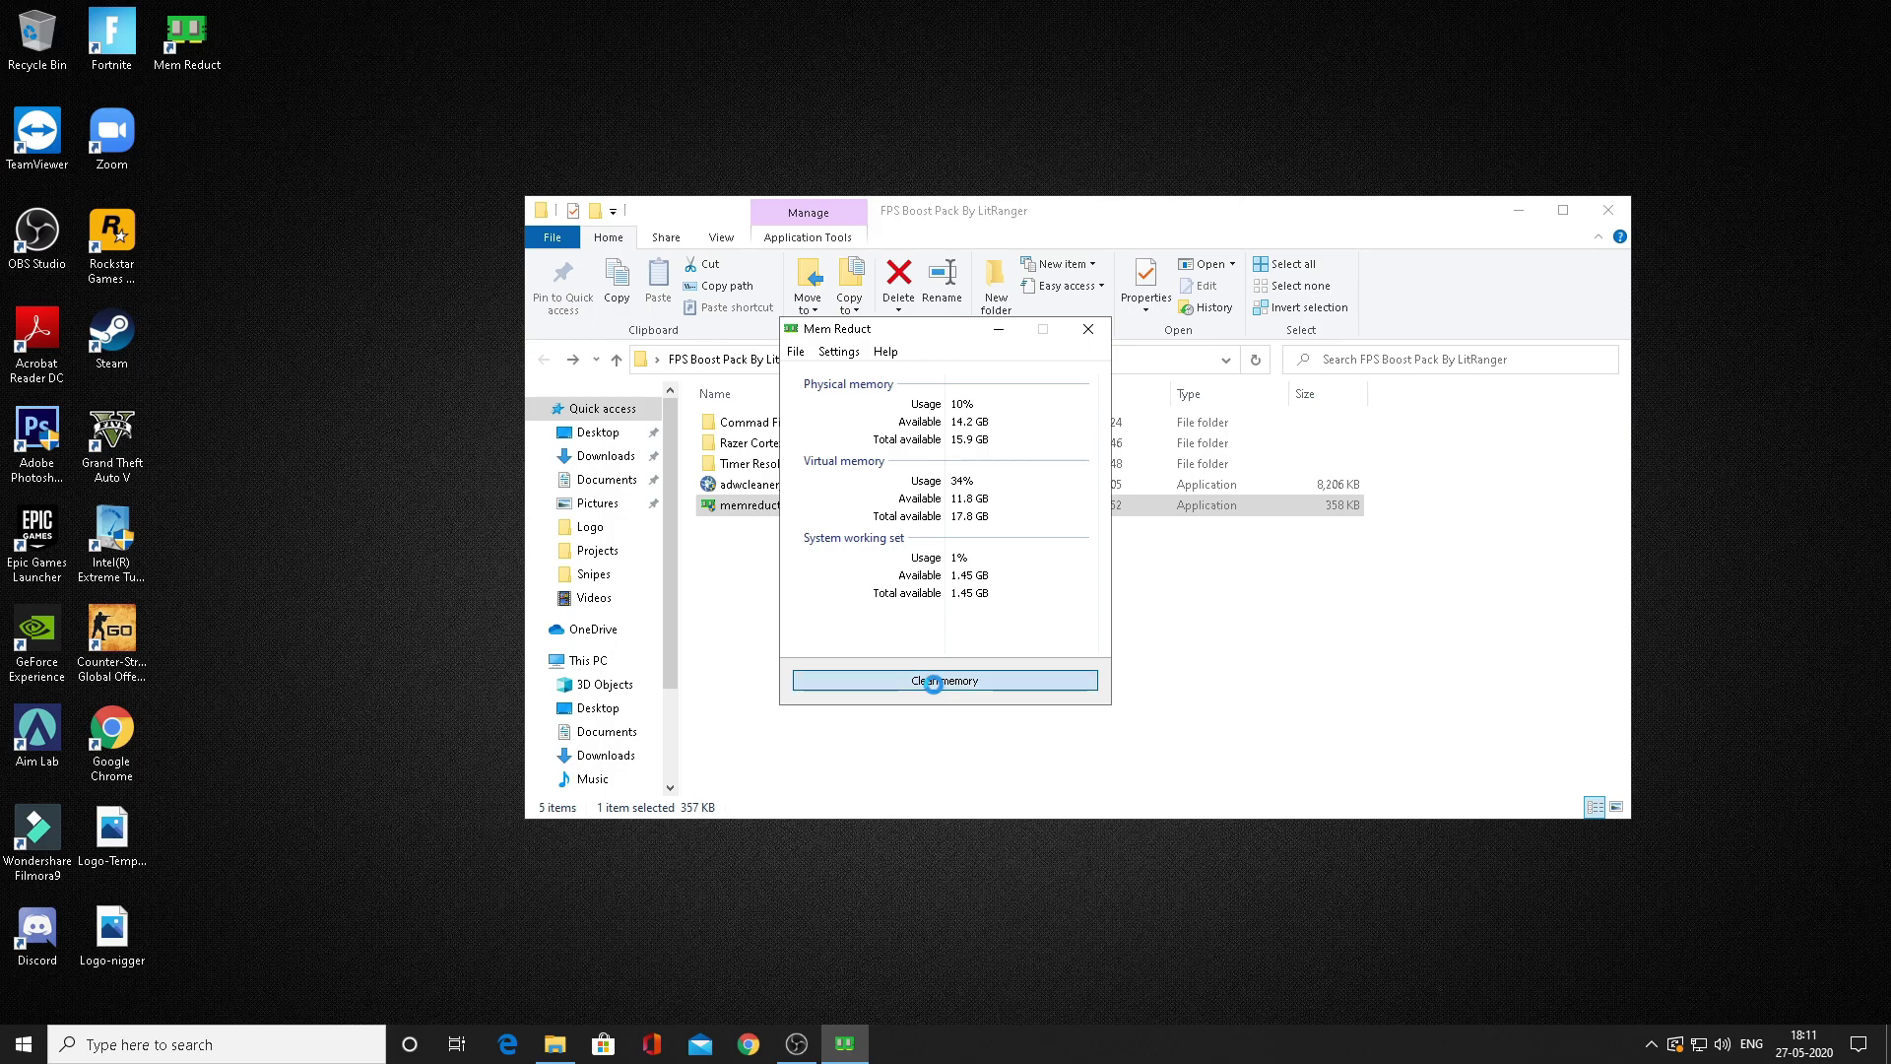
pyautogui.click(947, 687)
pyautogui.click(797, 354)
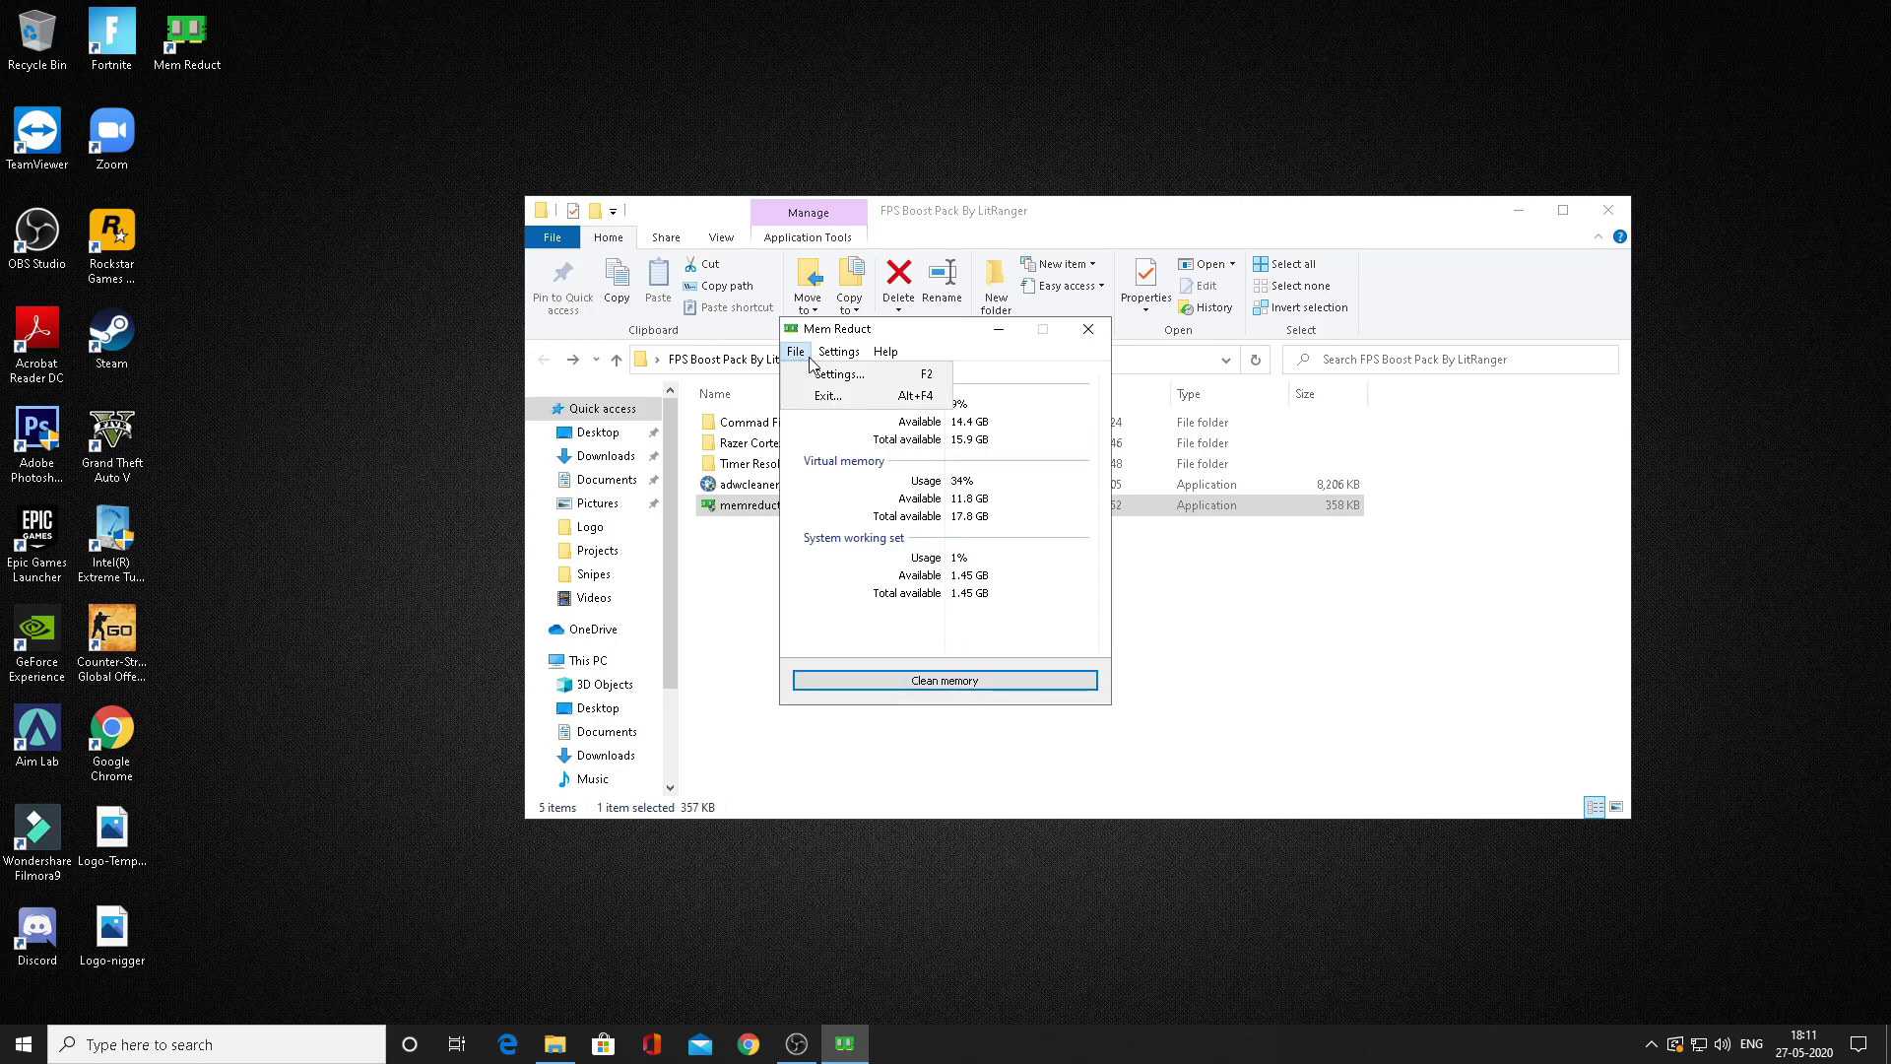
pyautogui.click(837, 374)
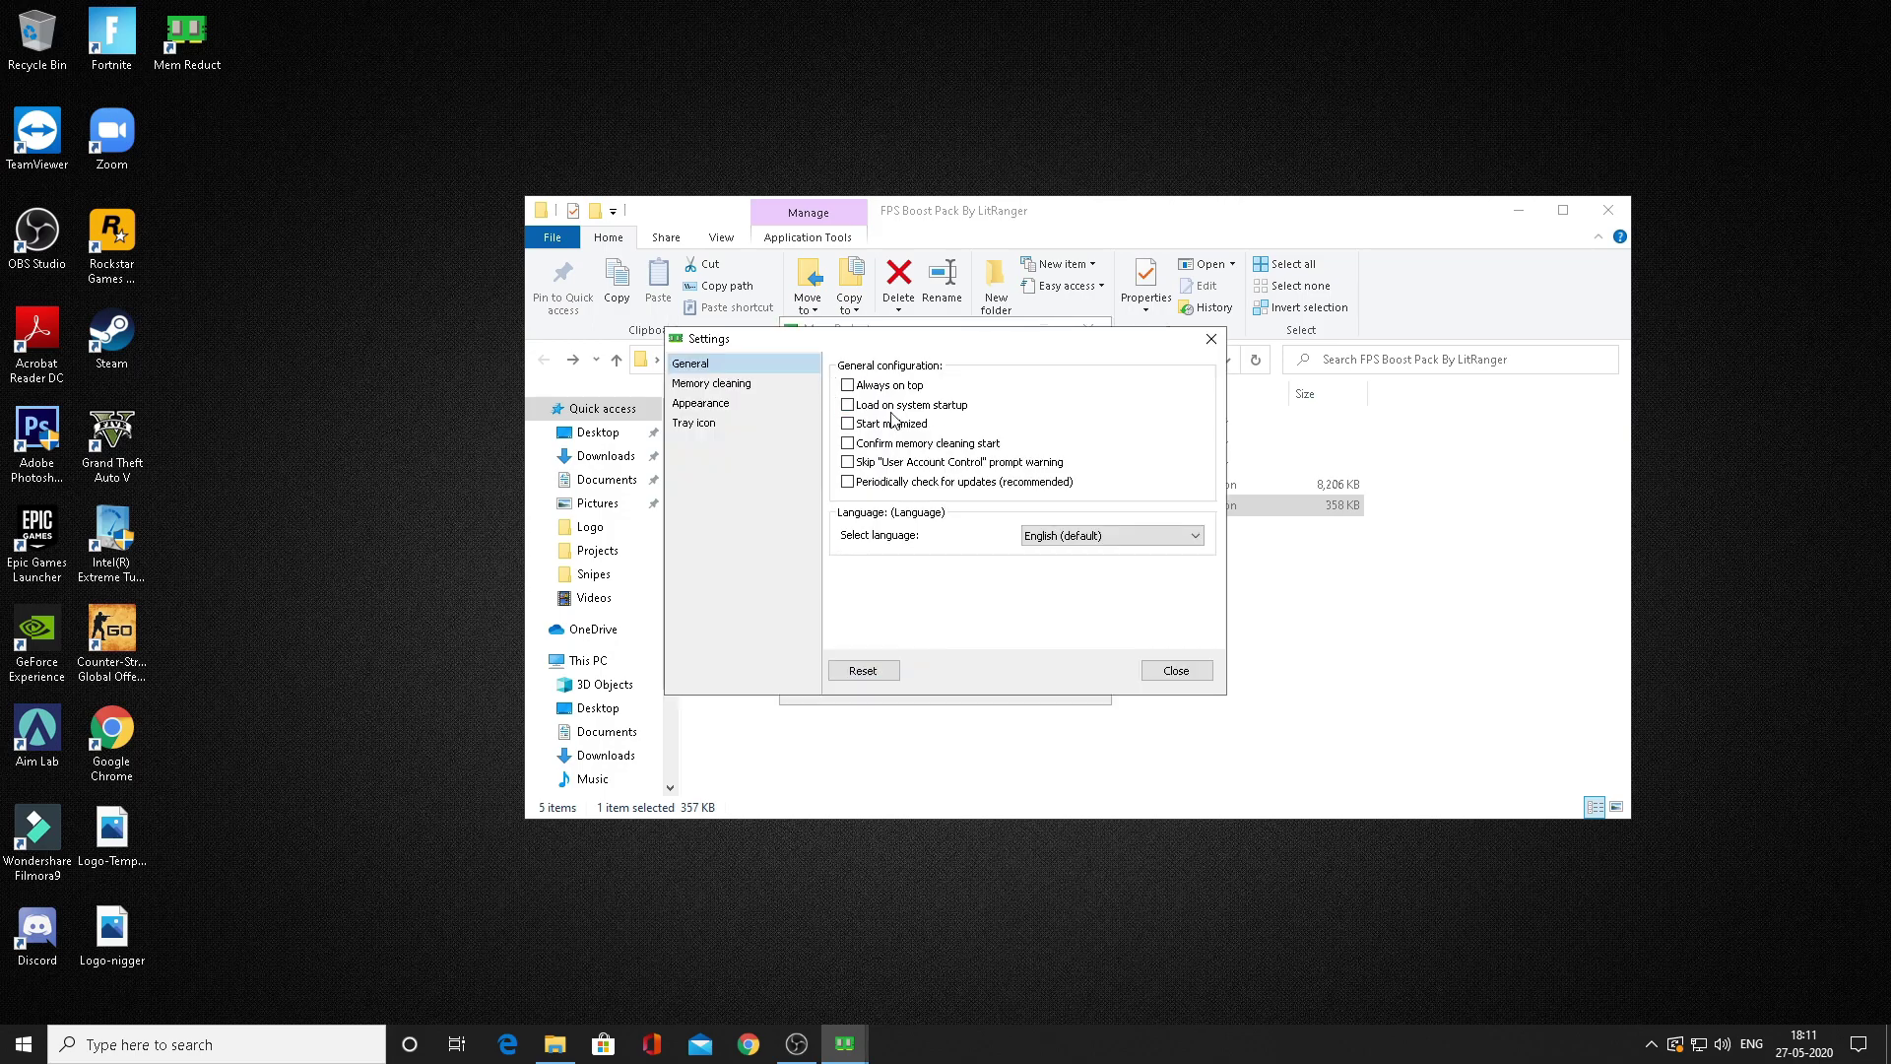
pyautogui.click(737, 384)
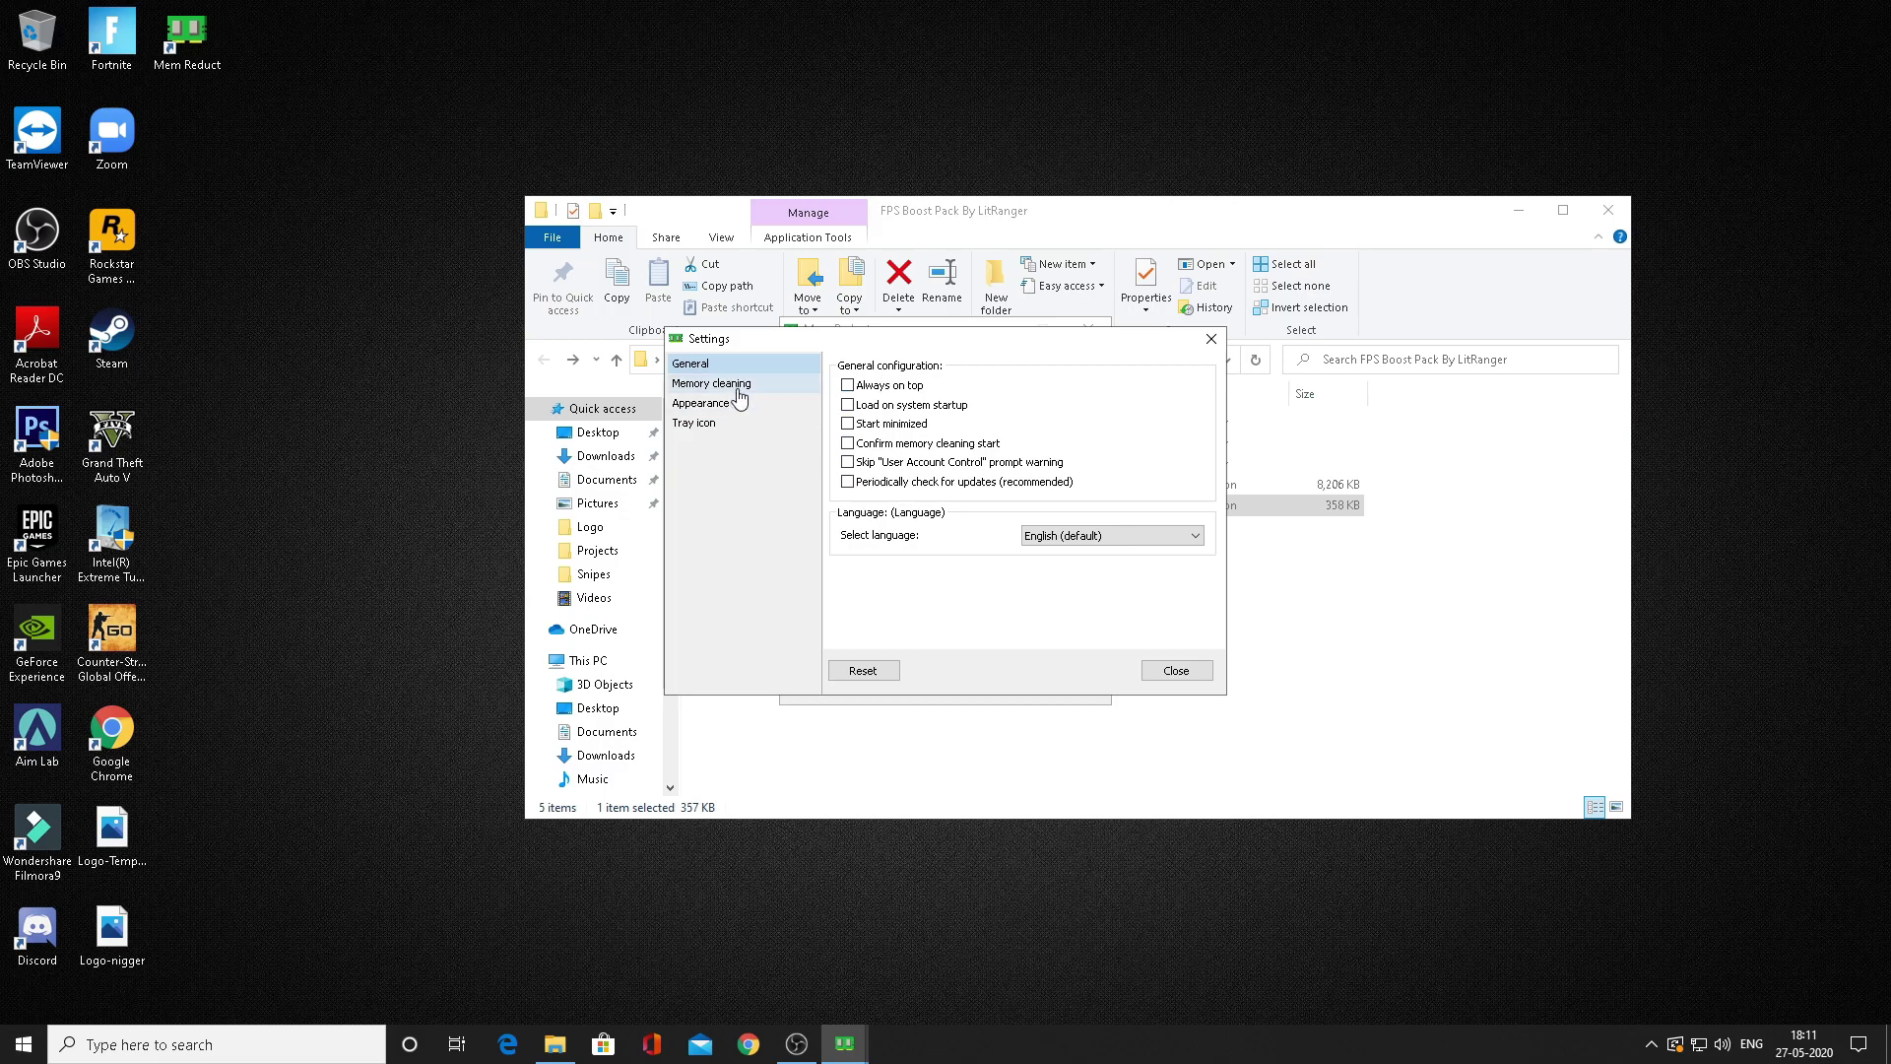
pyautogui.click(867, 392)
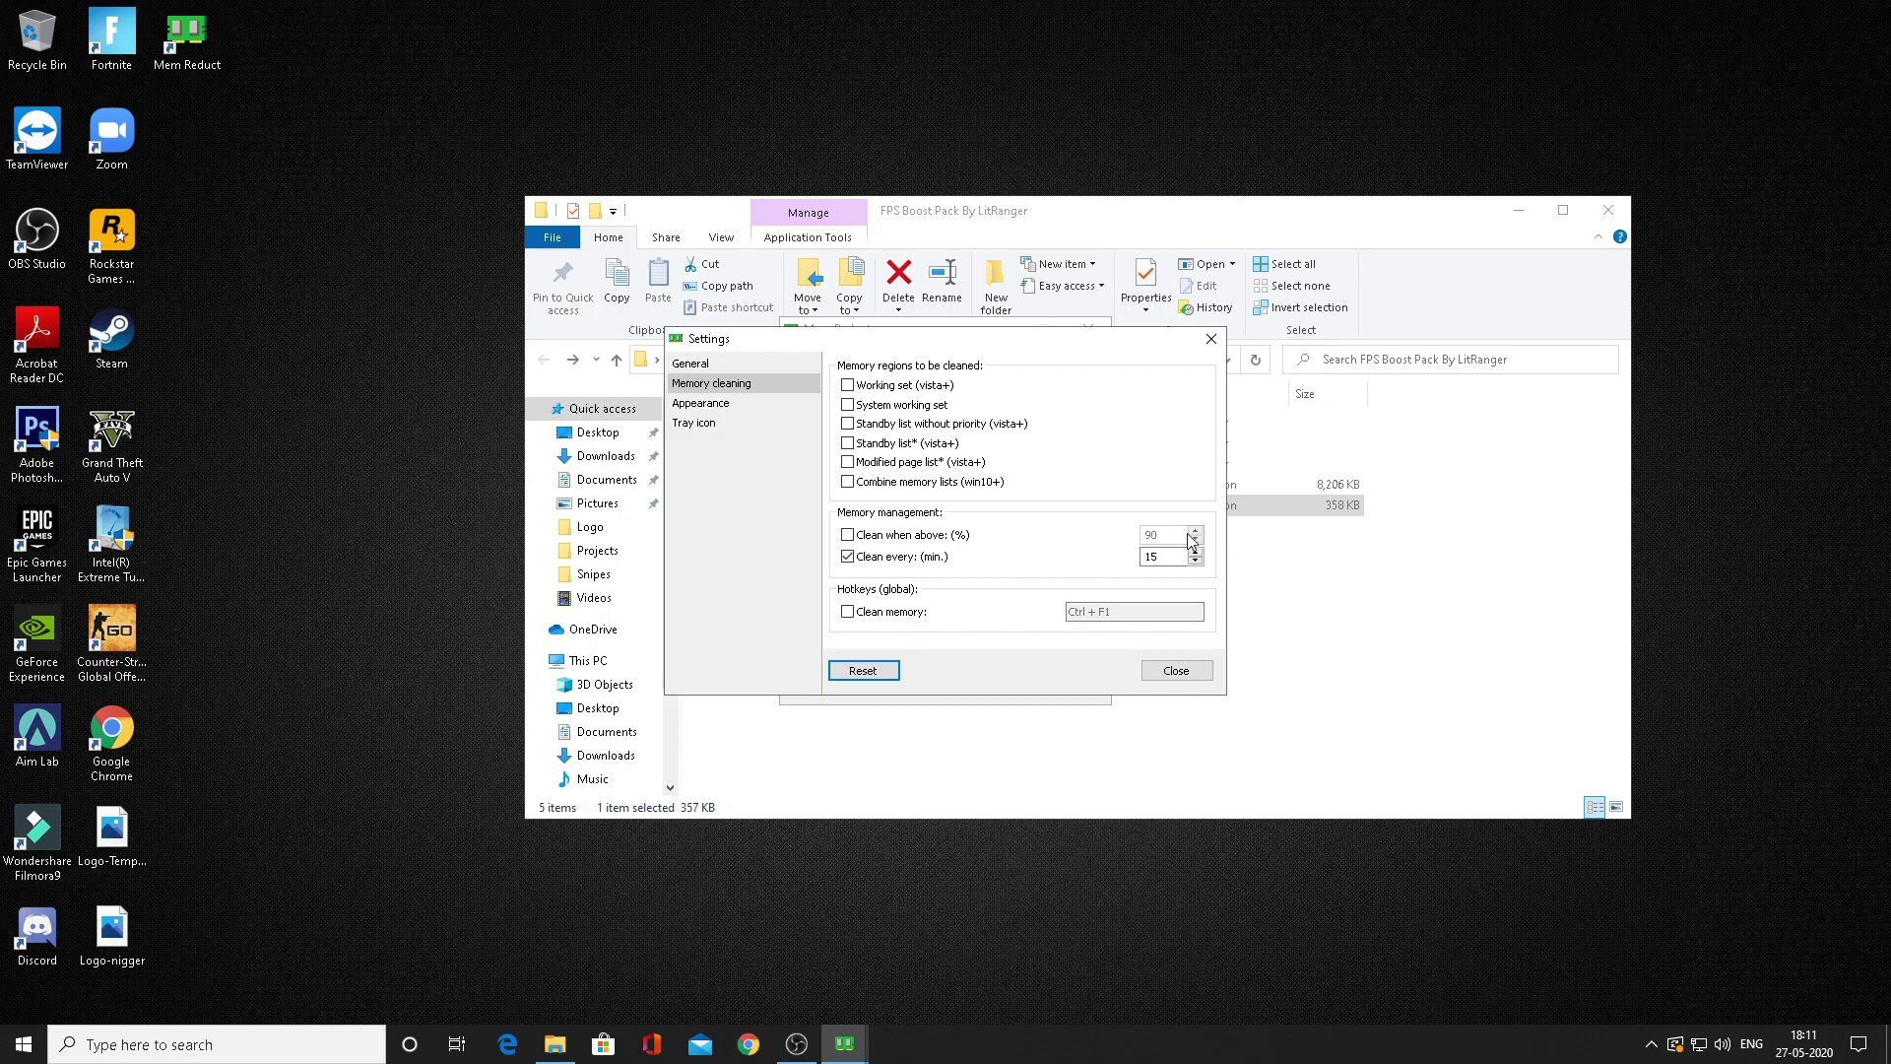
pyautogui.press('Tab')
pyautogui.click(1174, 672)
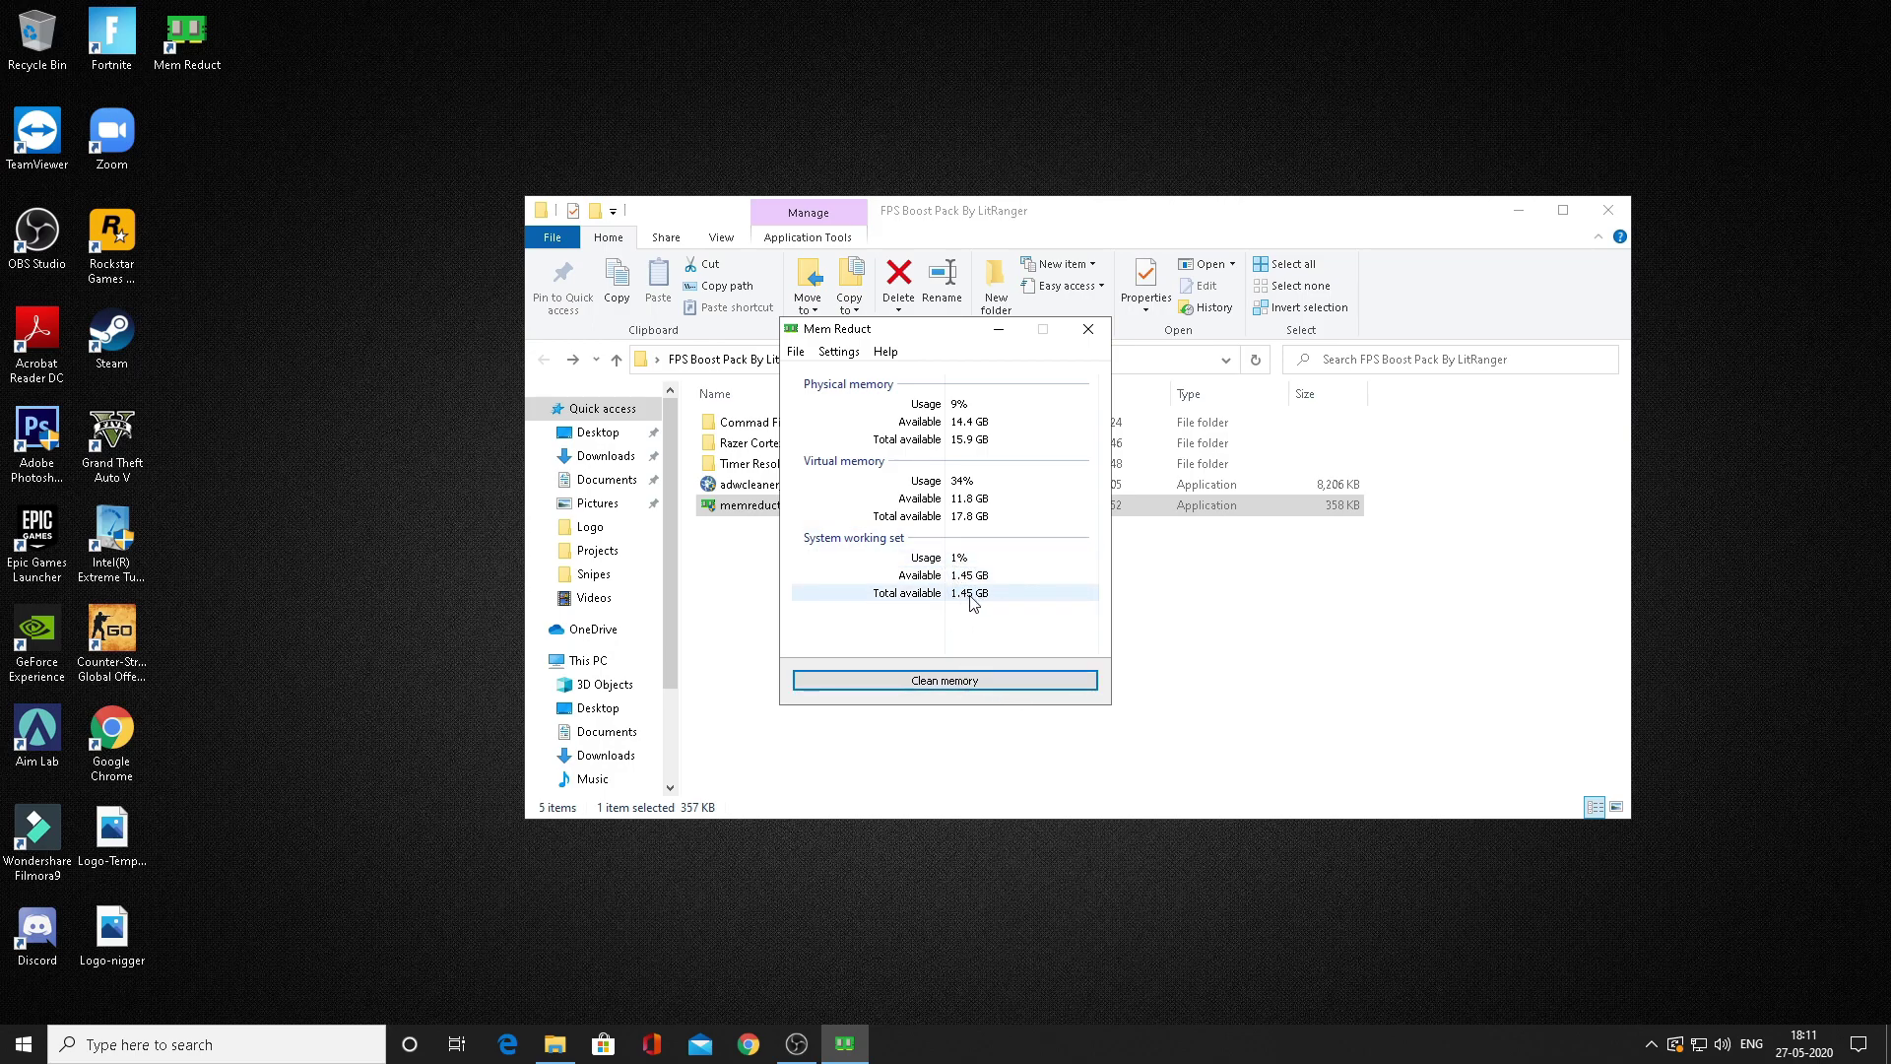
pyautogui.click(1088, 329)
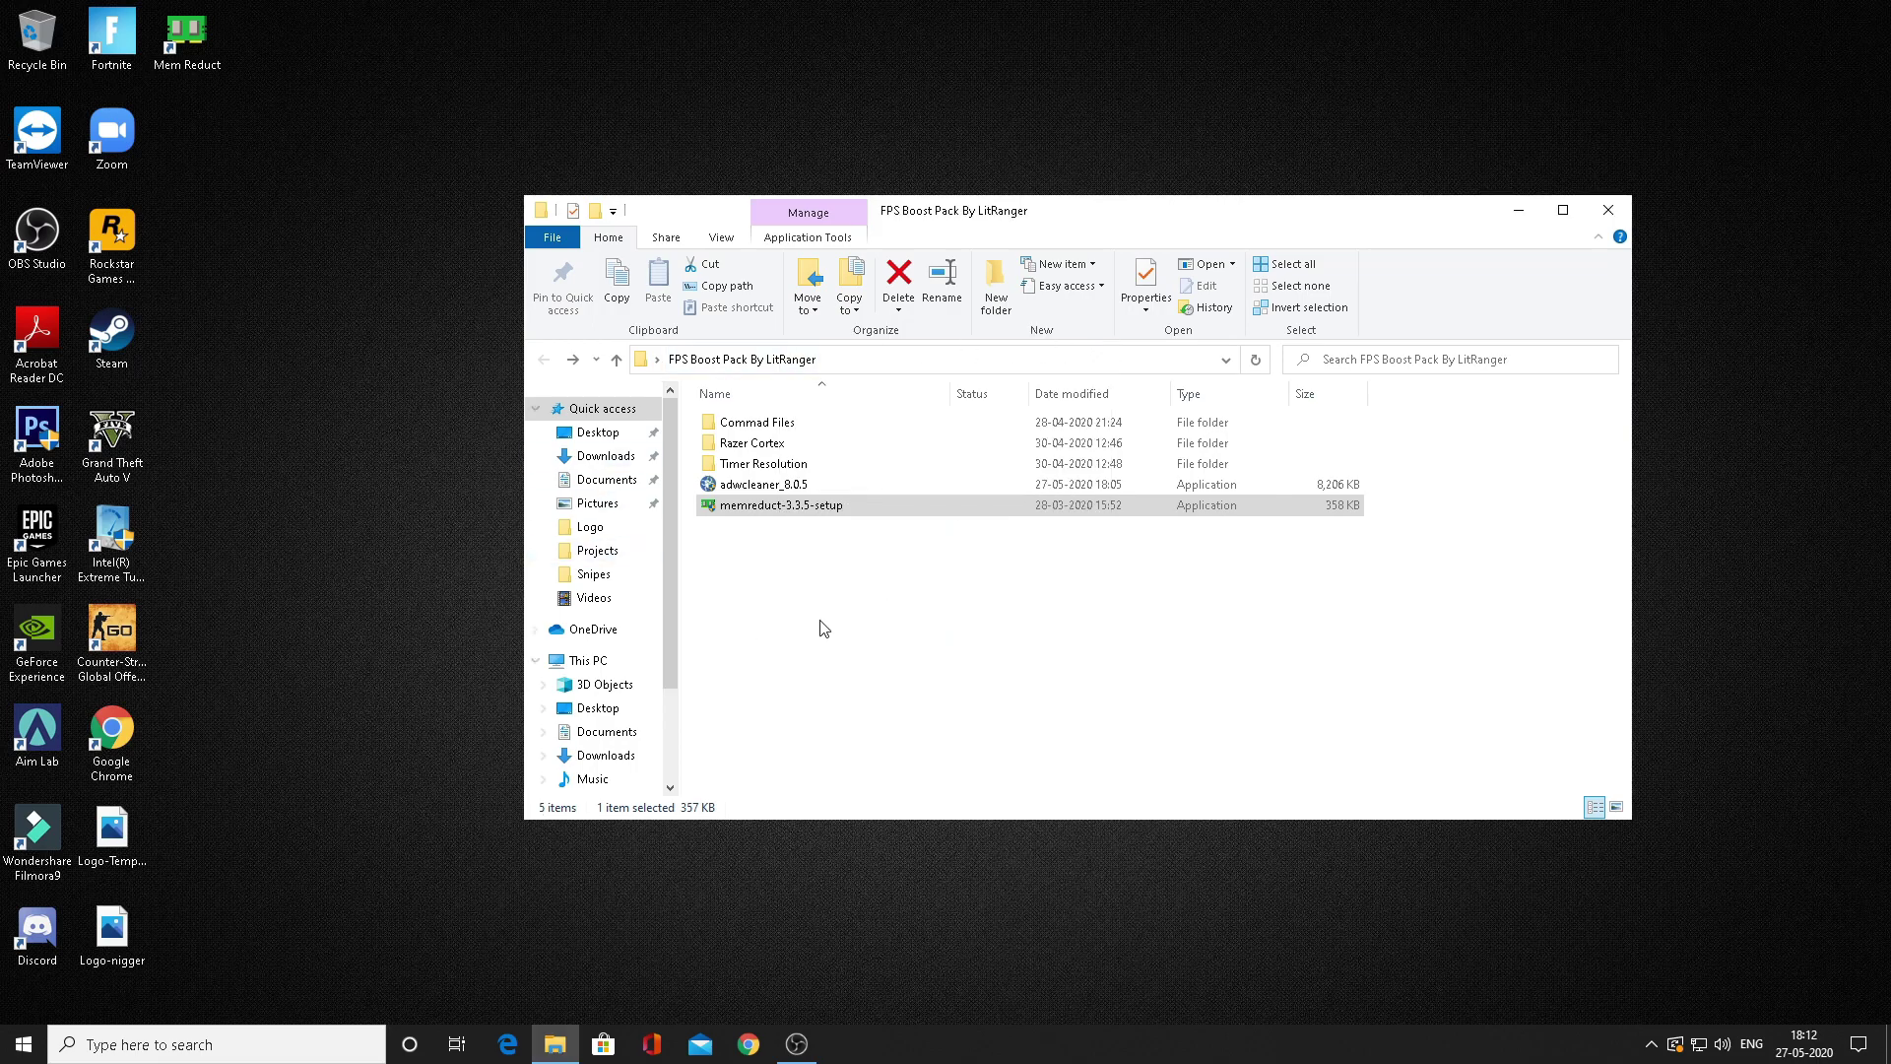
# - Run the DISABLE HPET script from the boost pack's Timer Resolution folder and dismiss its command window
pyautogui.click(814, 646)
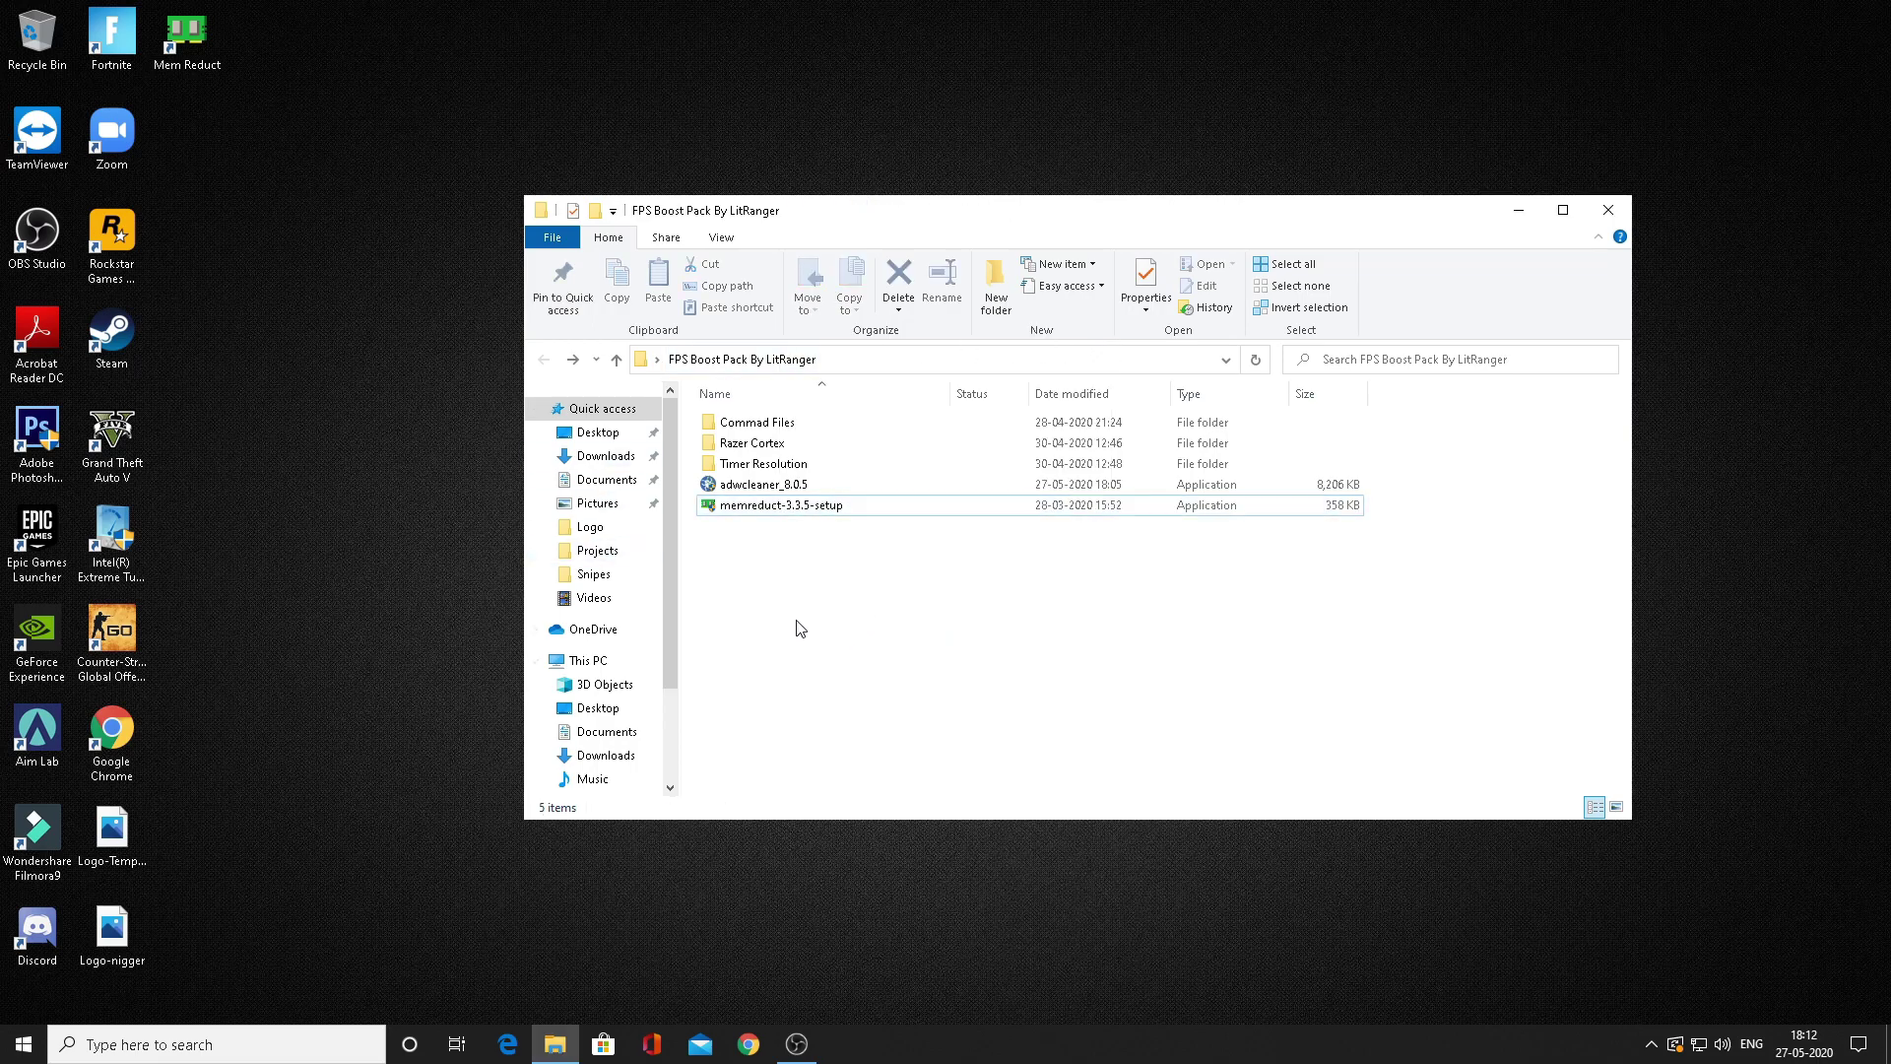
pyautogui.doubleClick(755, 467)
pyautogui.doubleClick(763, 422)
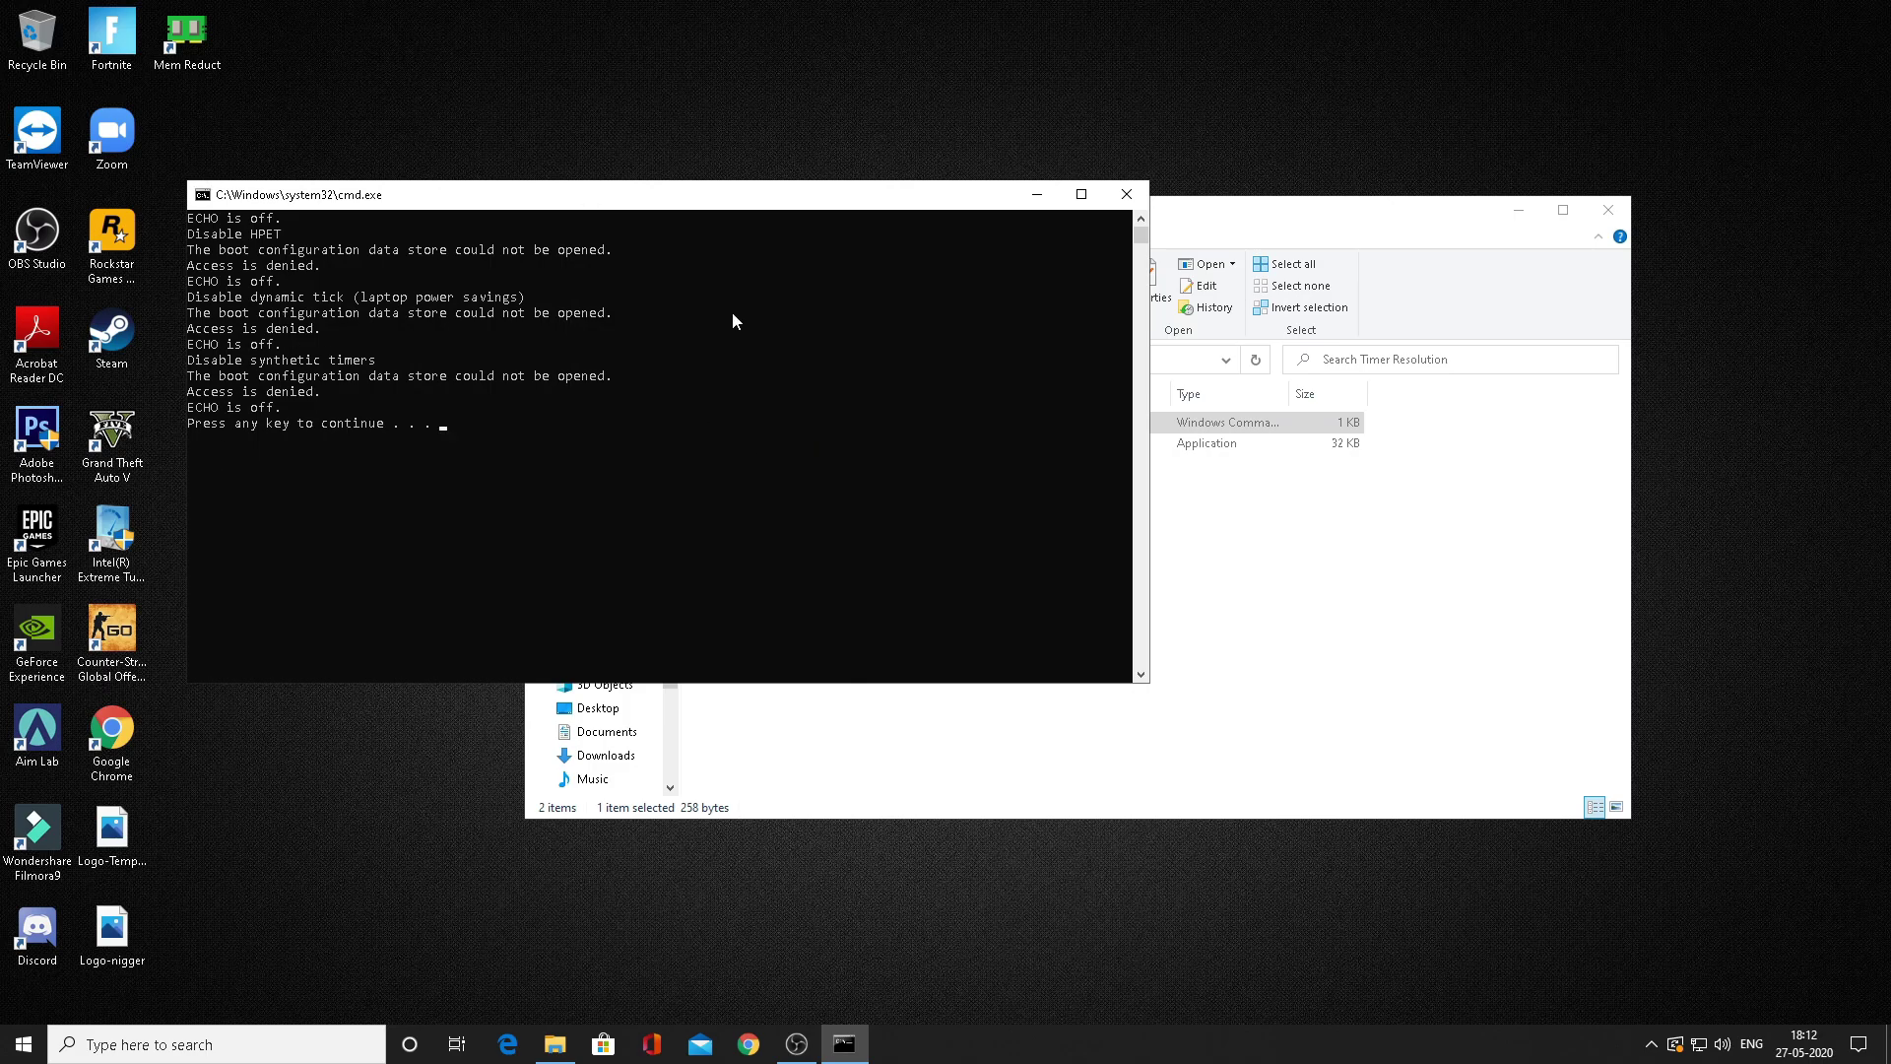
pyautogui.press('Return')
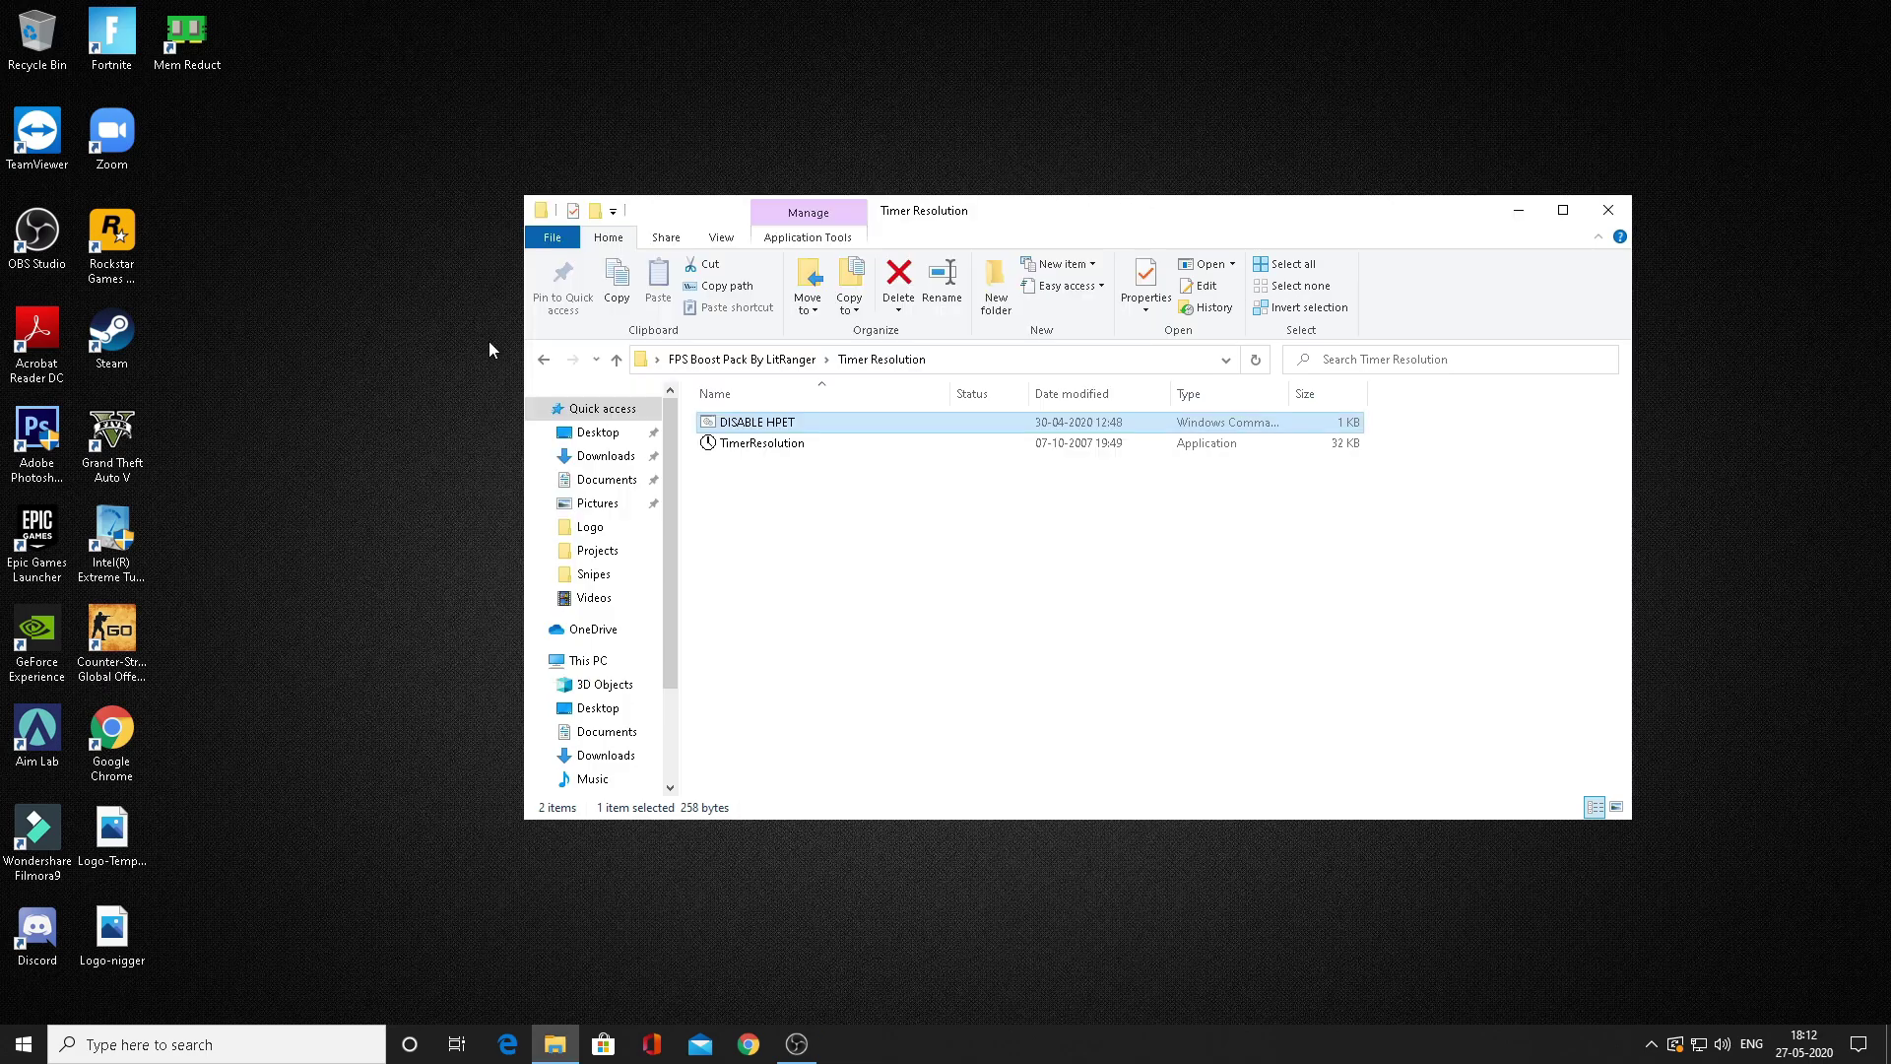
# - Launch TimerResolution, set the timer resolution to Maximum and minimize the utility
pyautogui.doubleClick(753, 444)
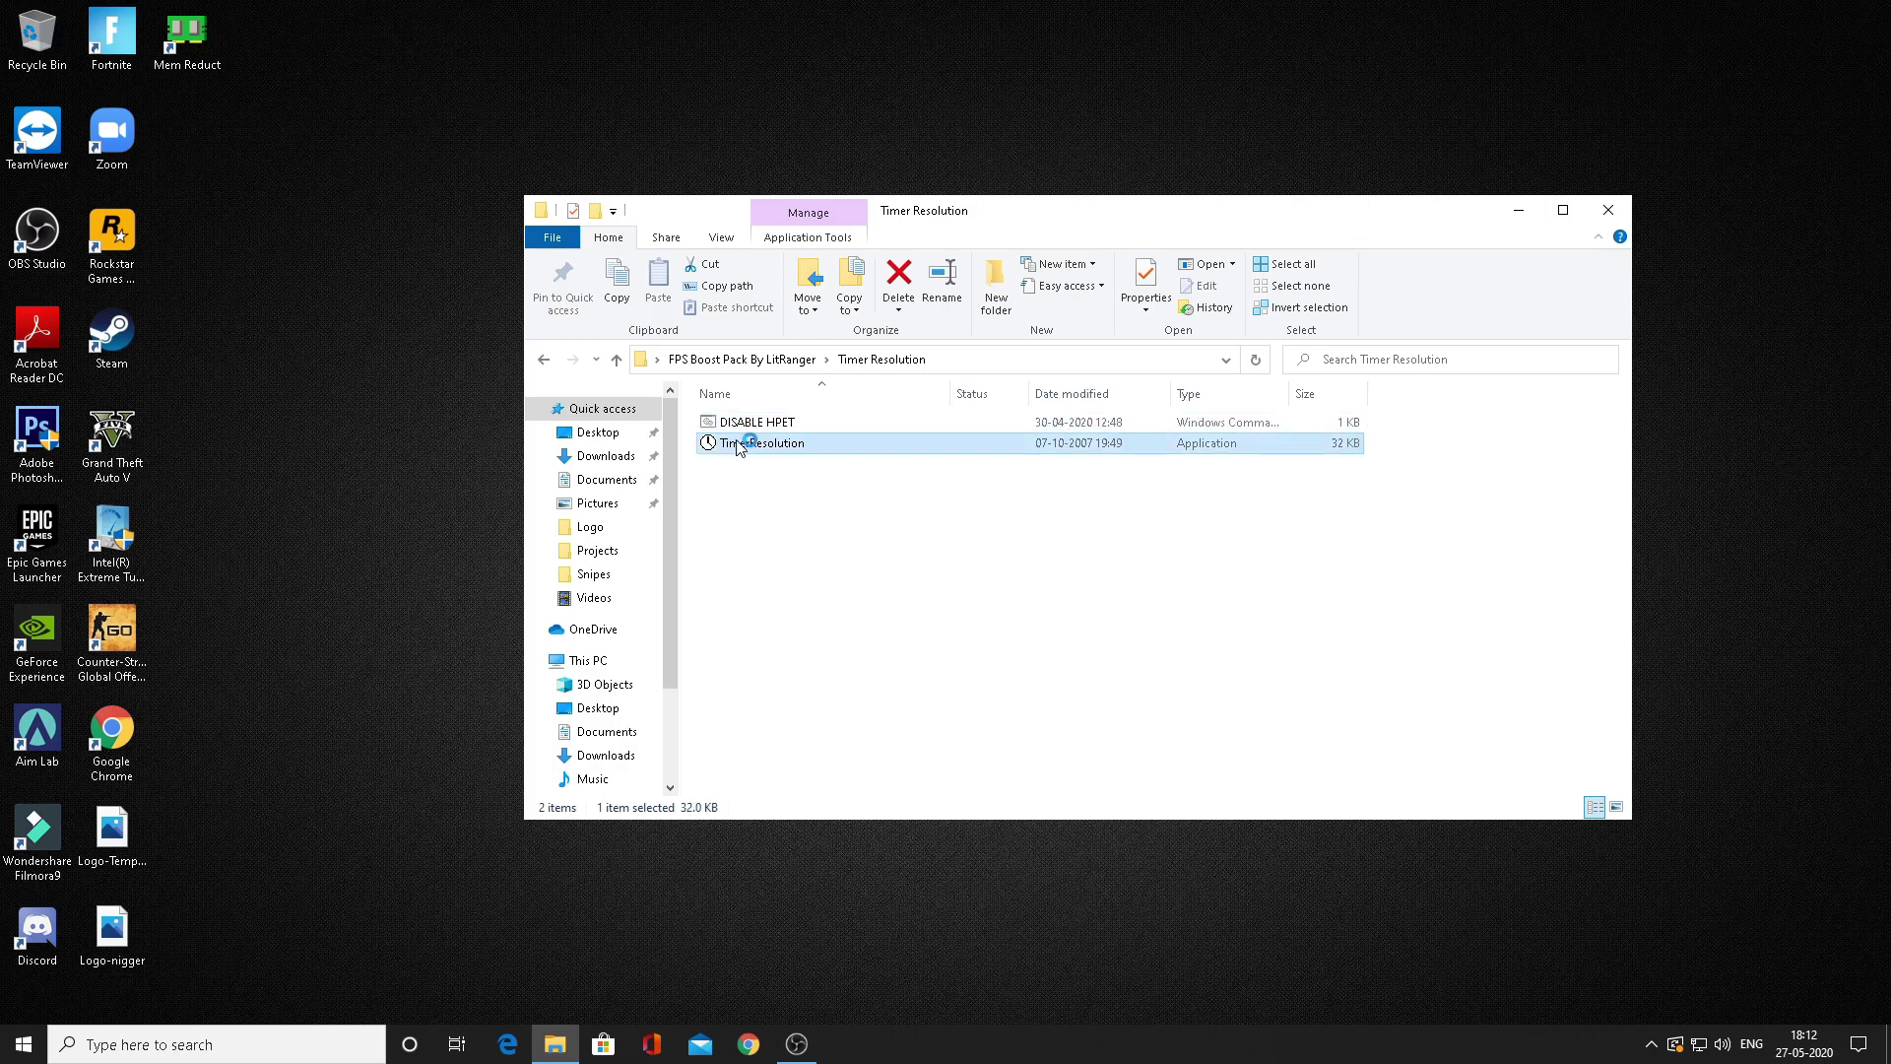
pyautogui.doubleClick(1092, 479)
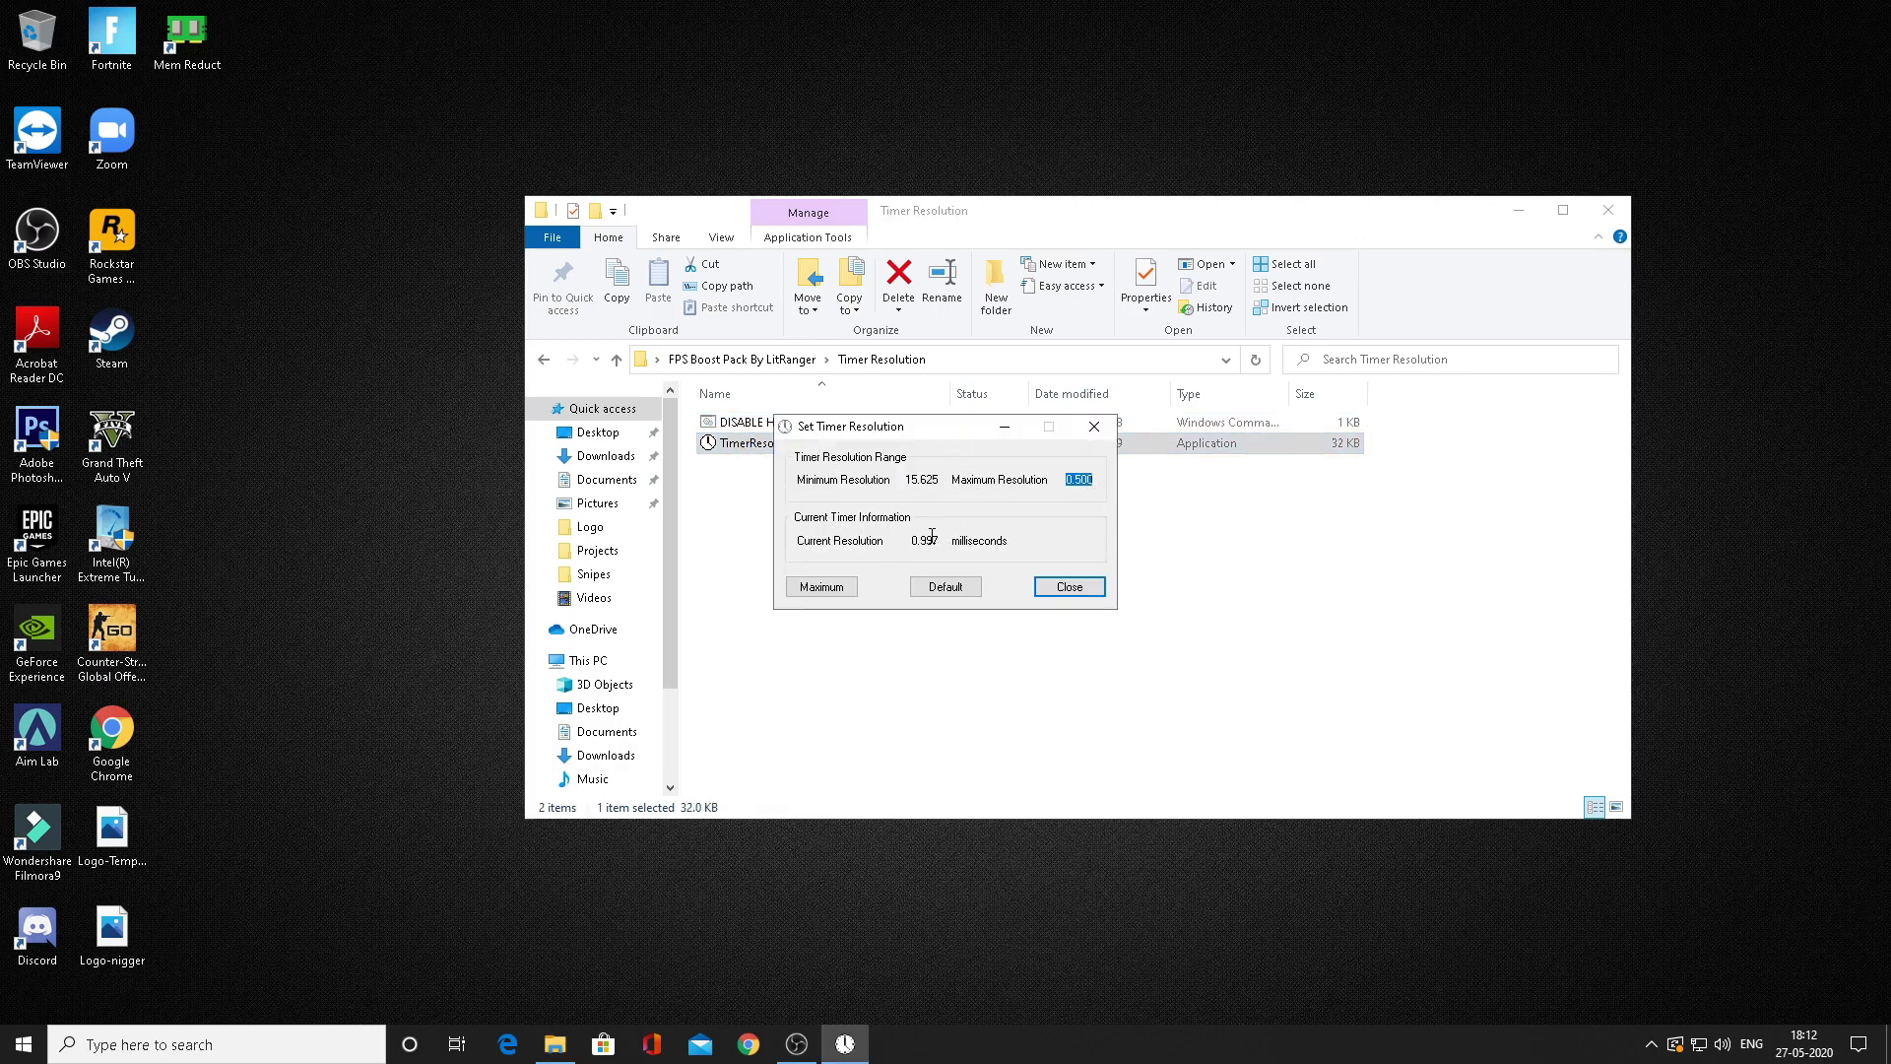
pyautogui.click(817, 587)
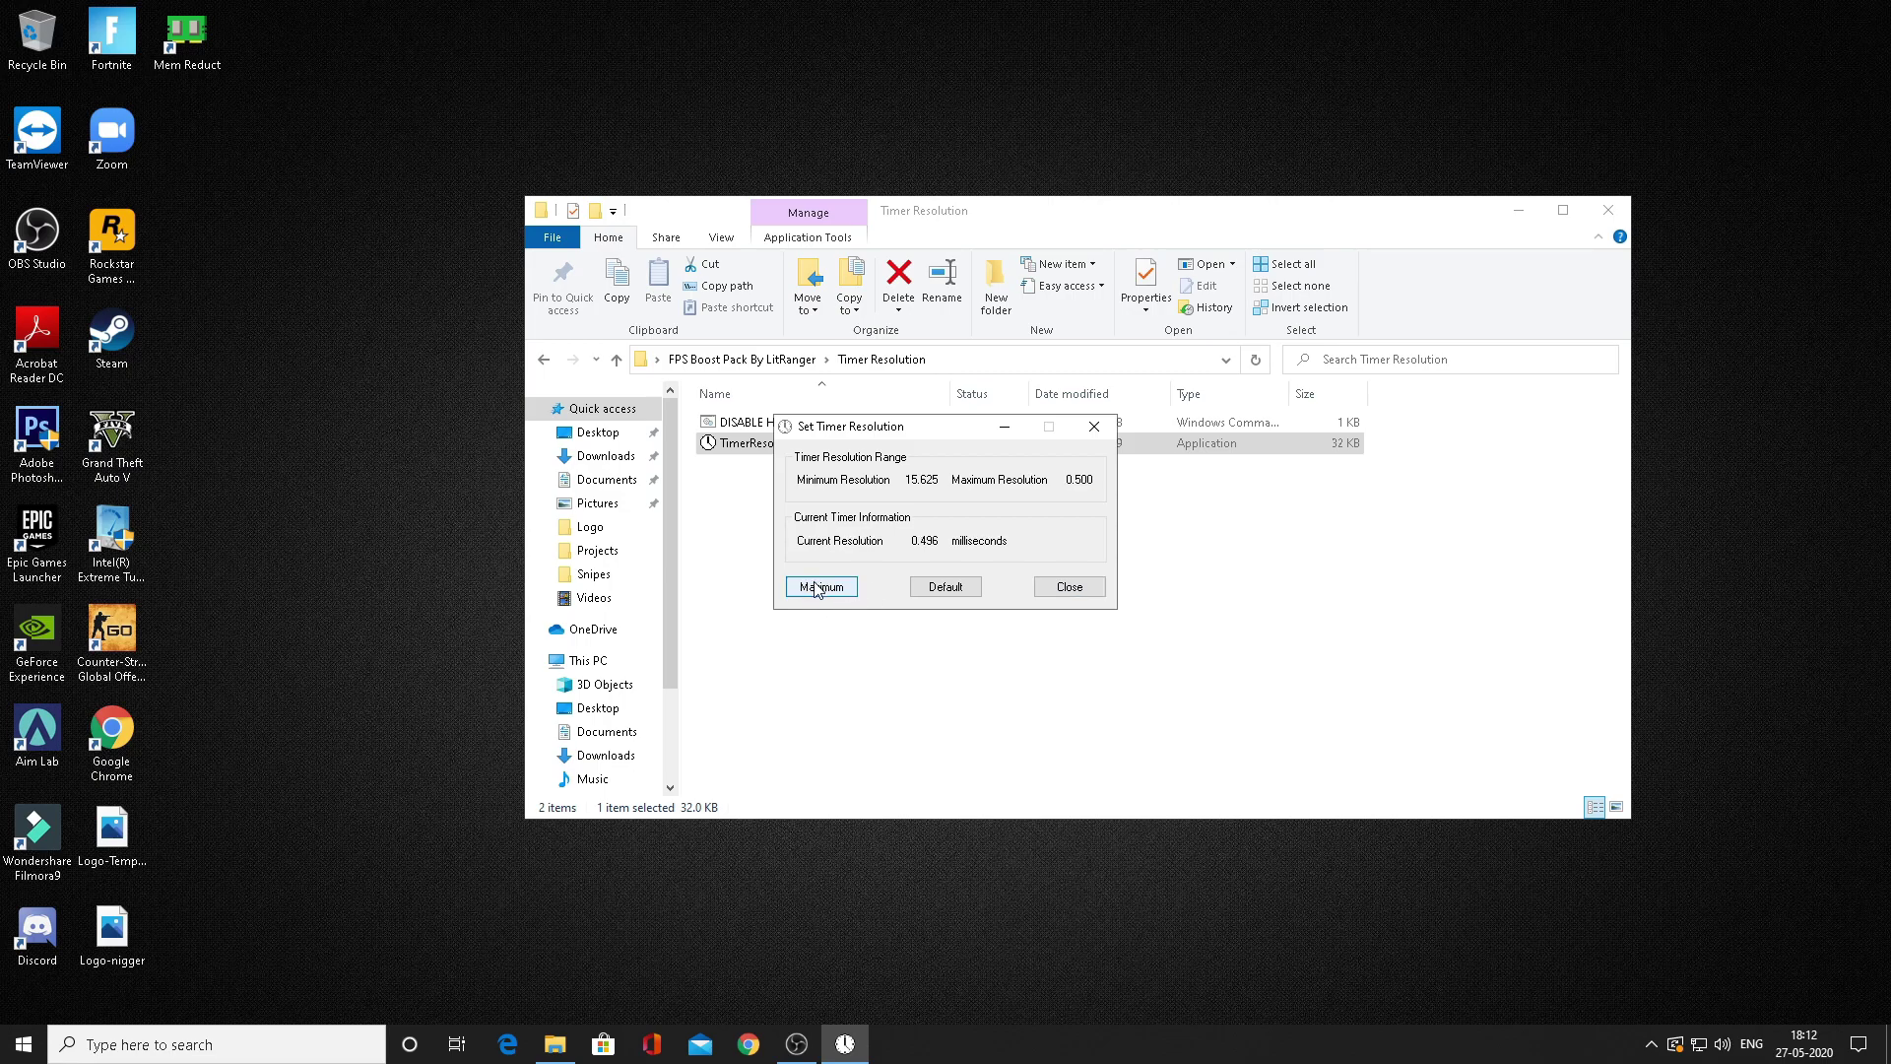
pyautogui.click(1003, 430)
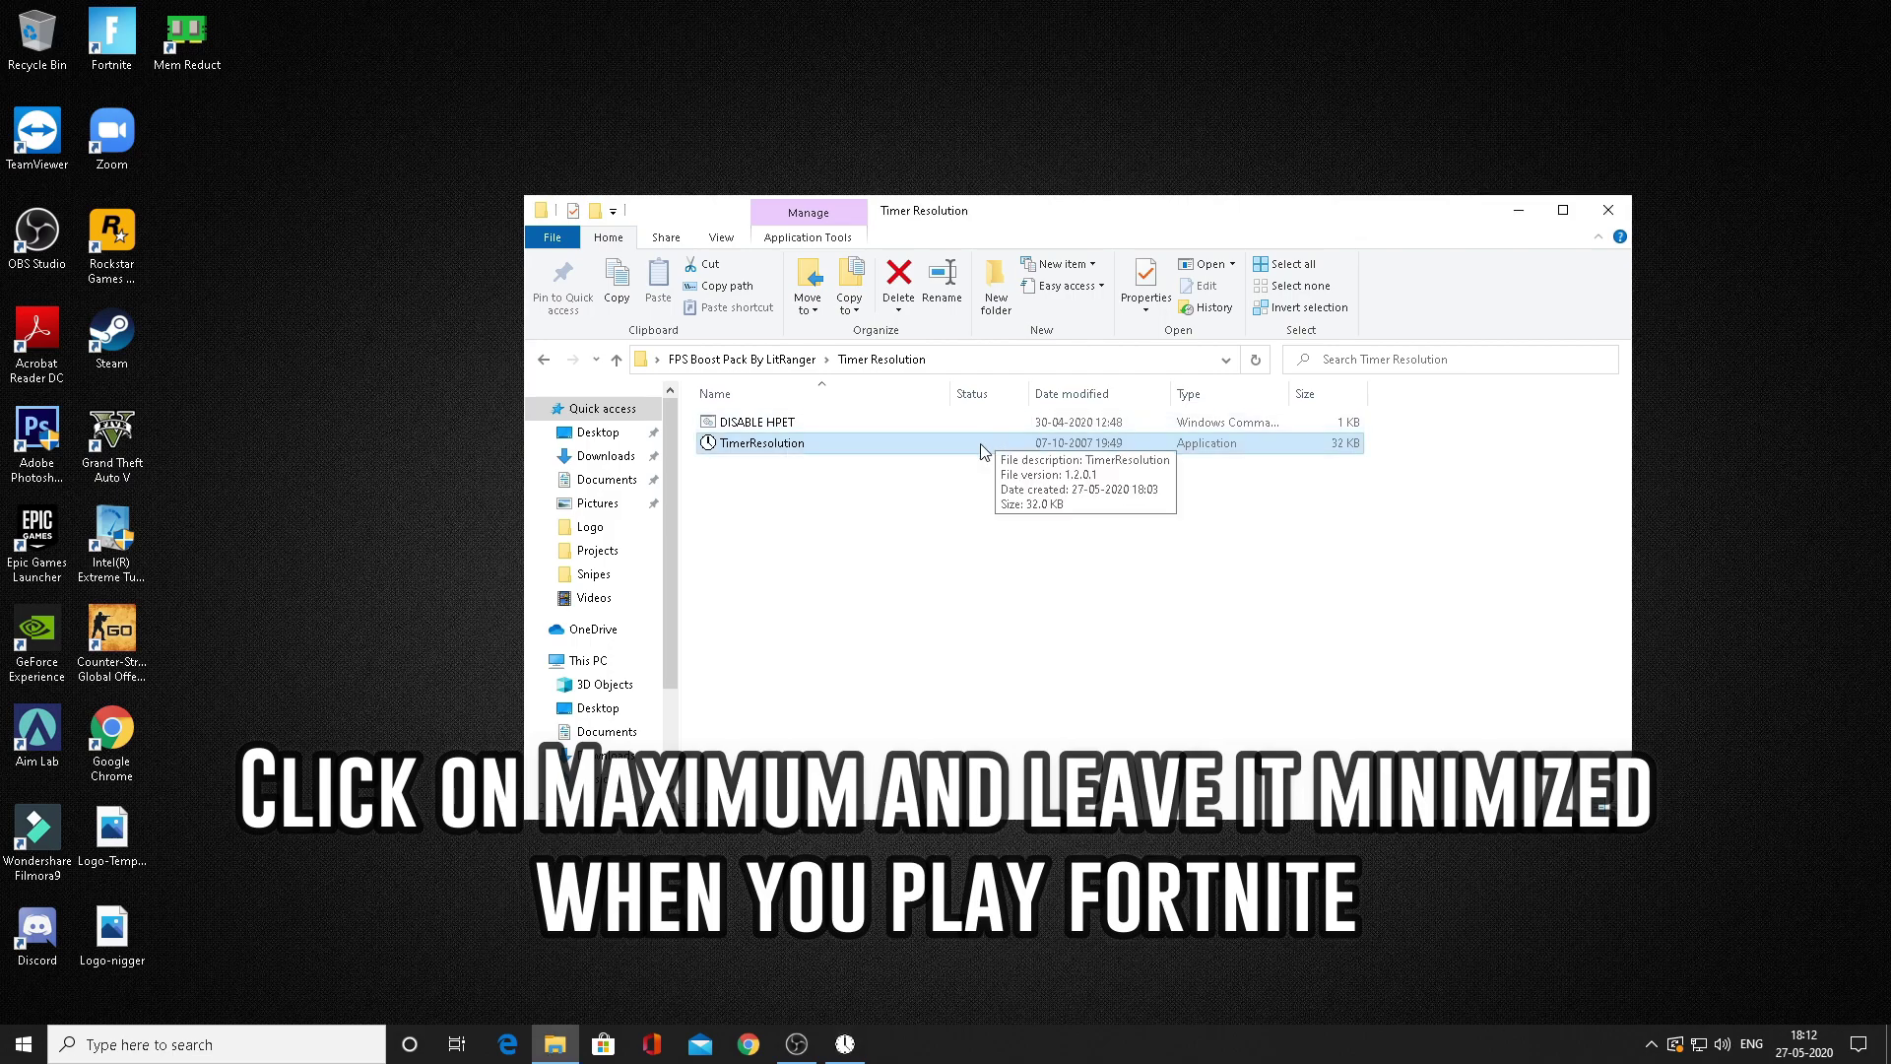
pyautogui.click(1076, 711)
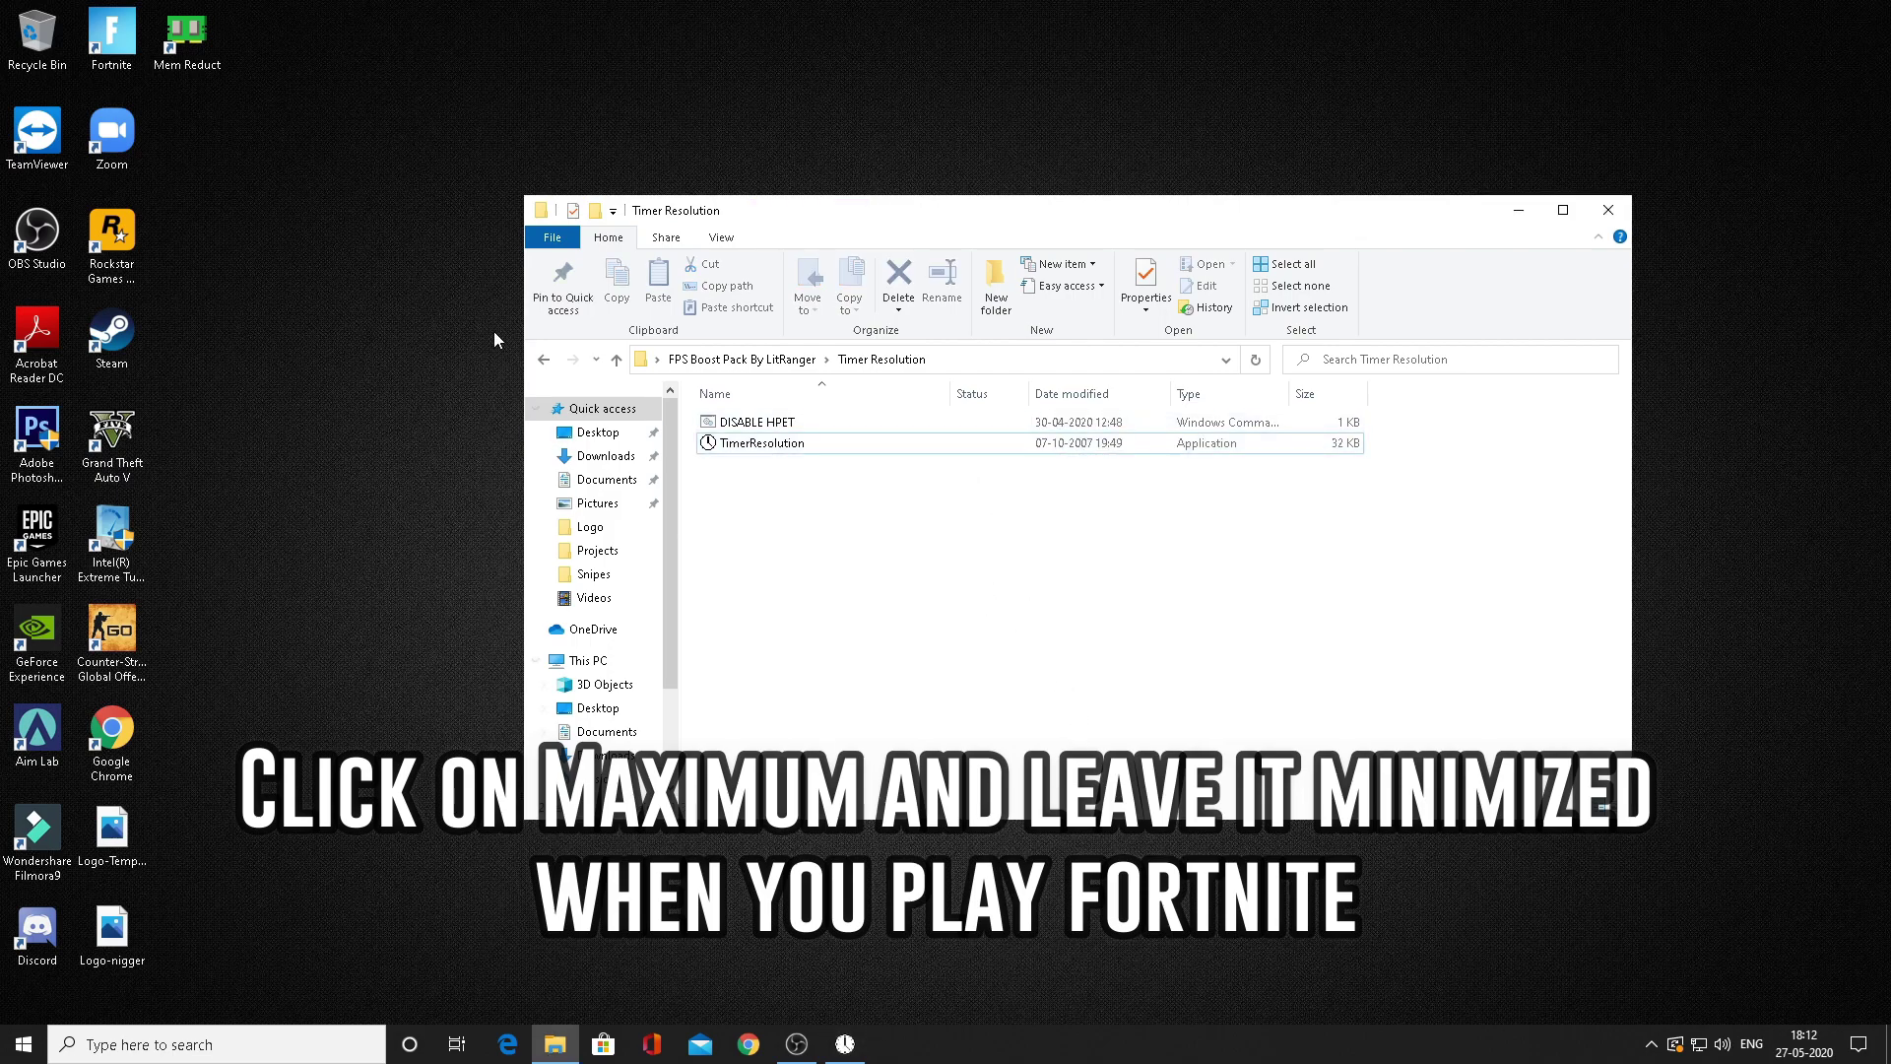
# - Restore the minimized Set Timer Resolution window, close it and close the Timer Resolution folder
pyautogui.click(845, 1044)
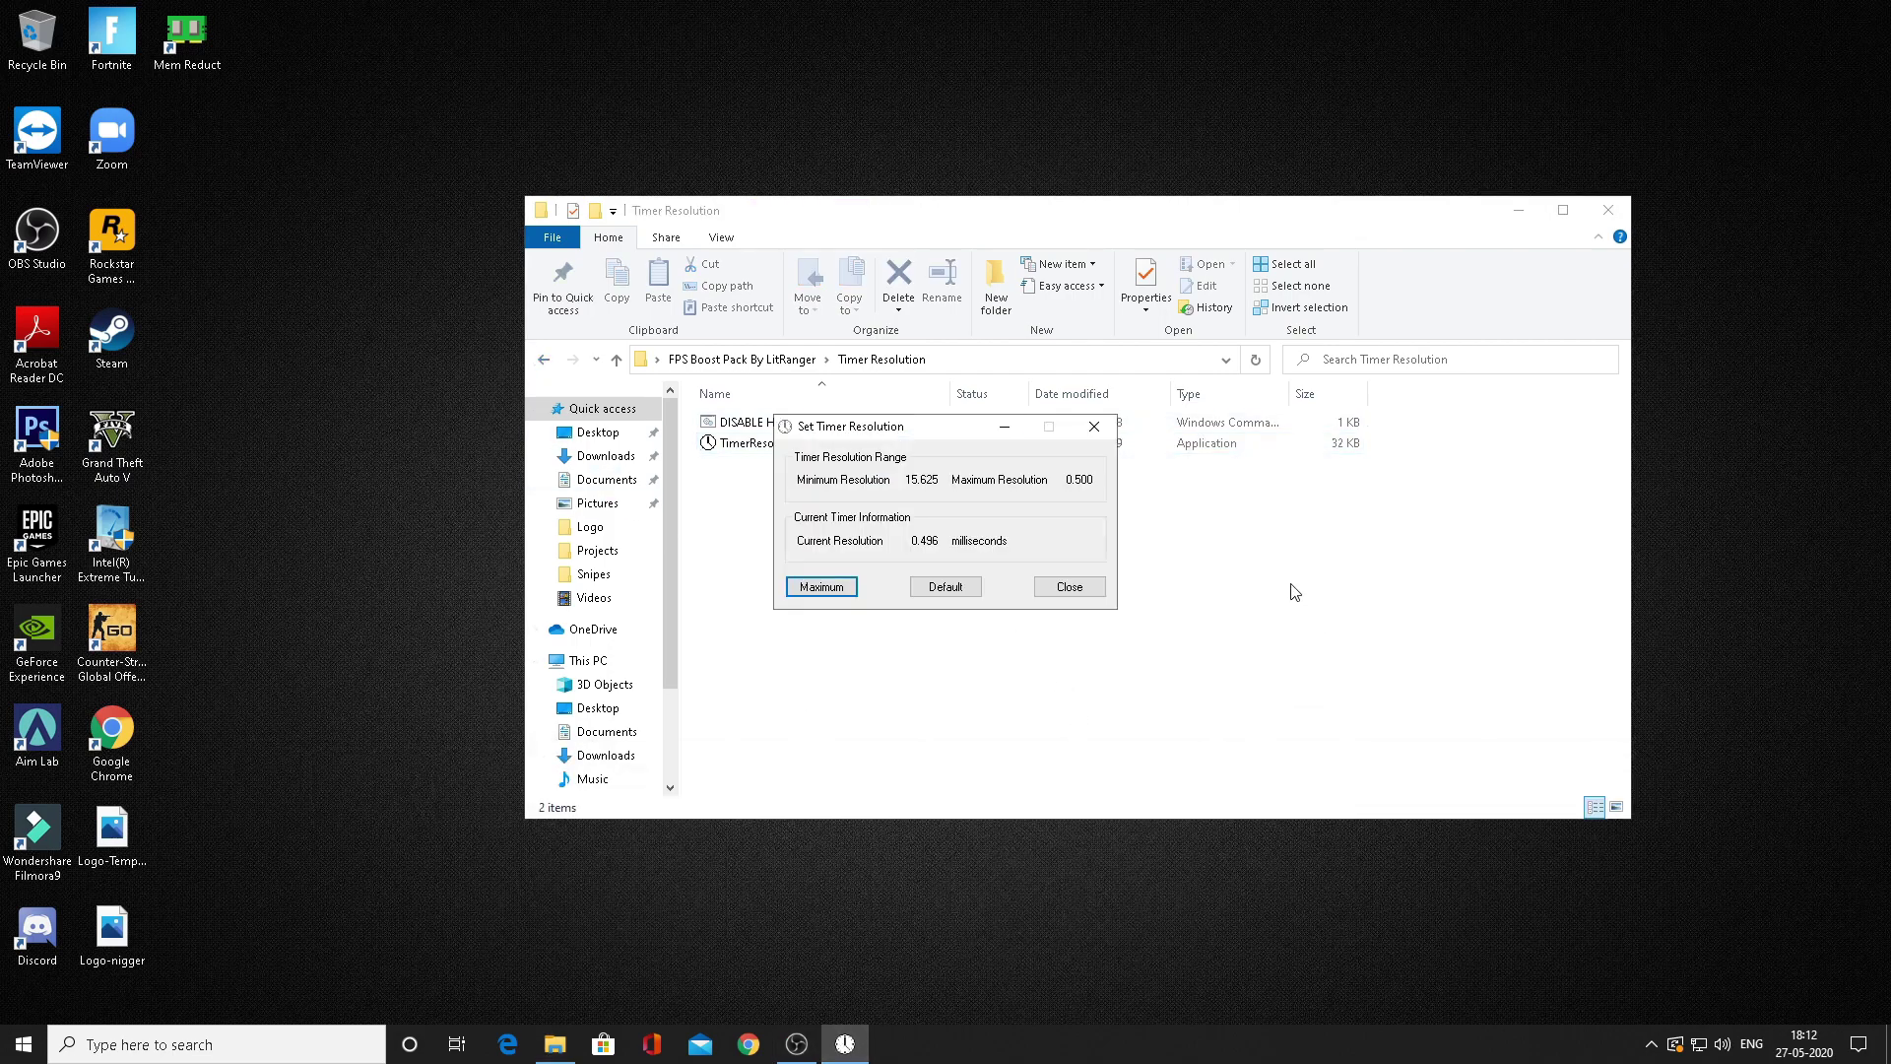
pyautogui.click(1093, 427)
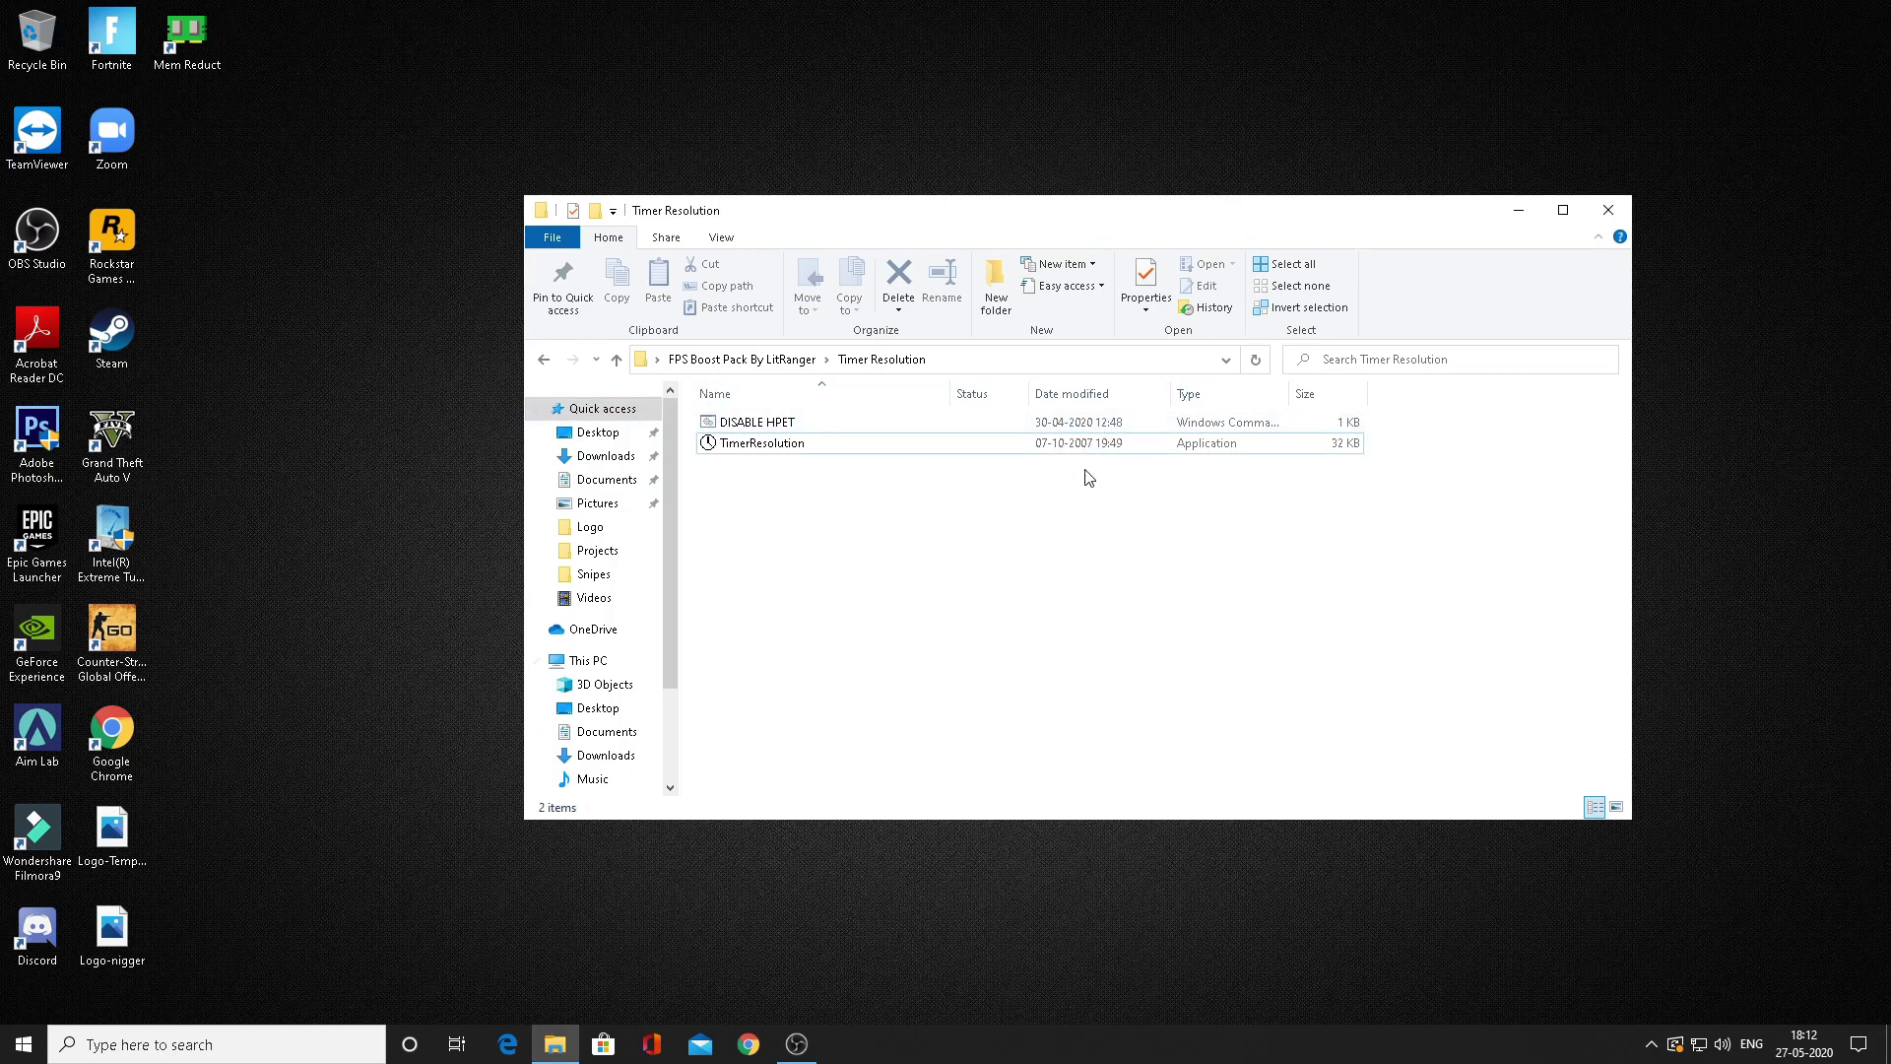
pyautogui.click(1608, 211)
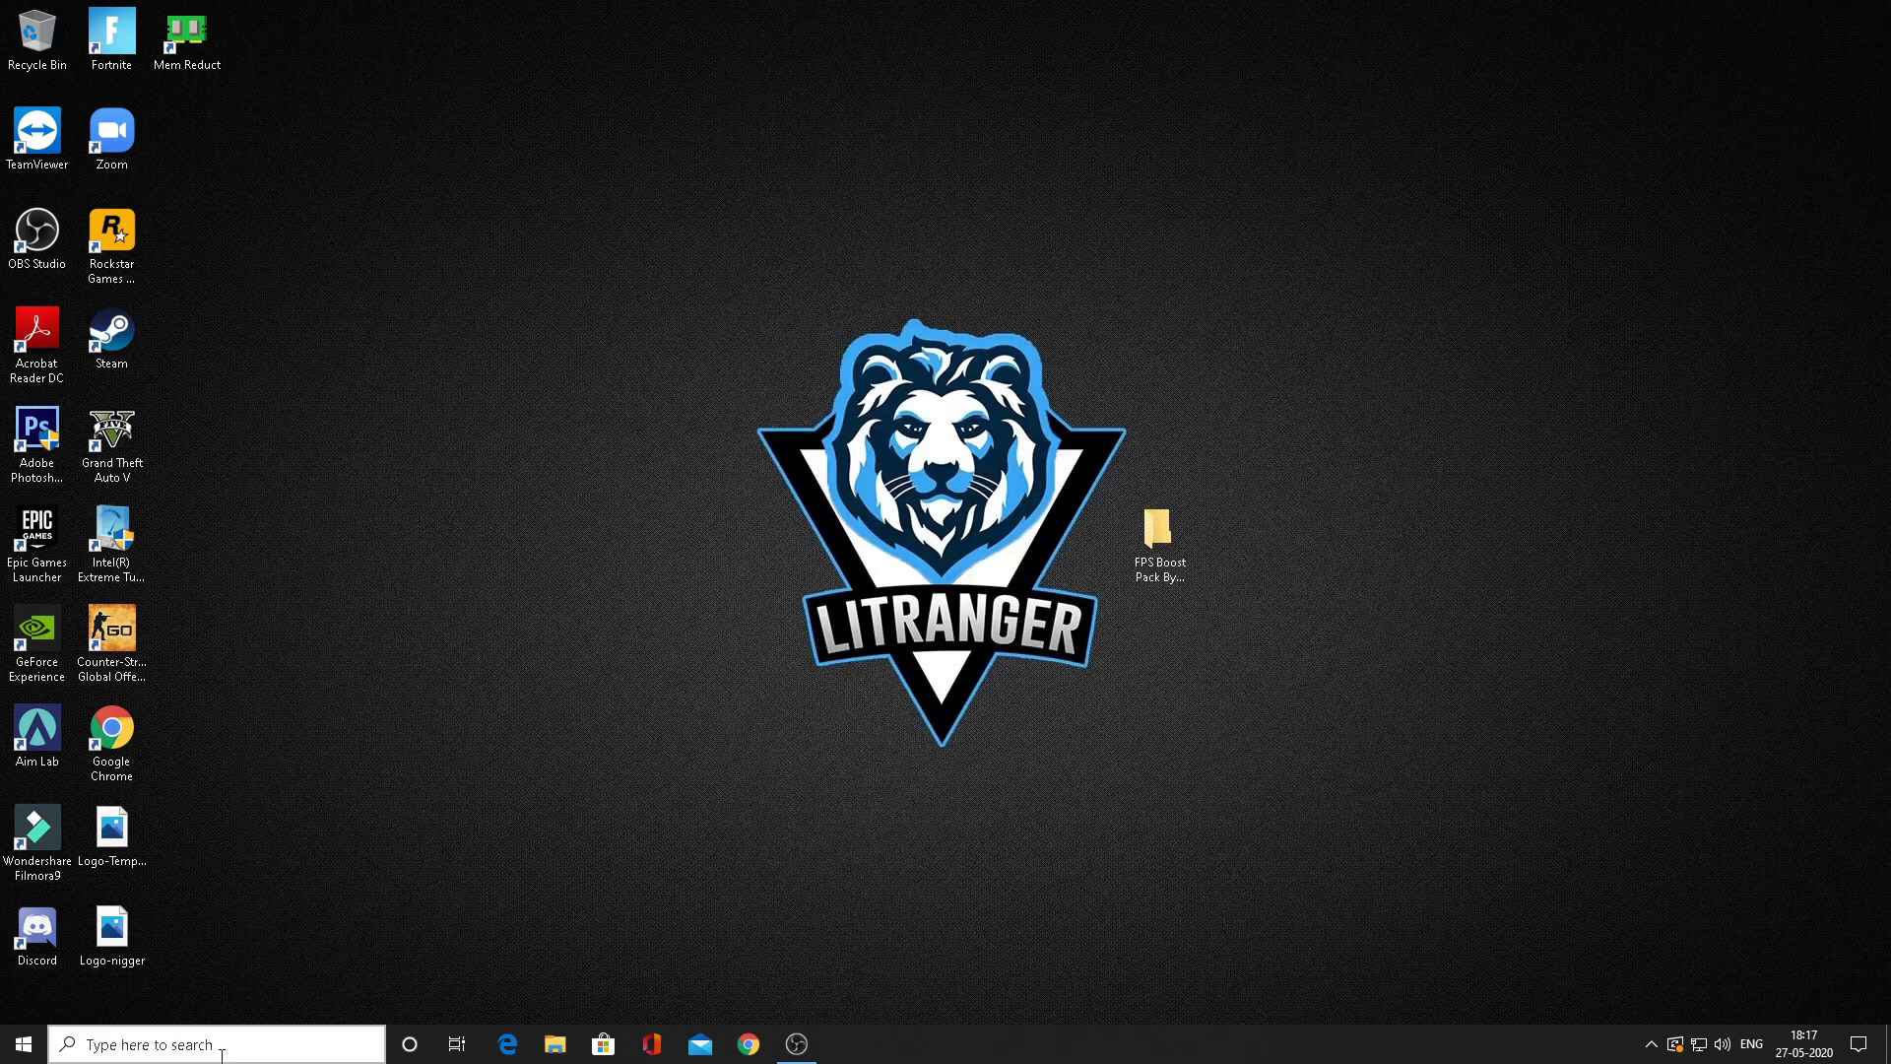
# - Open the local application data folder by running %localappdata% from the Run dialog
pyautogui.click(217, 1044)
pyautogui.write('run')
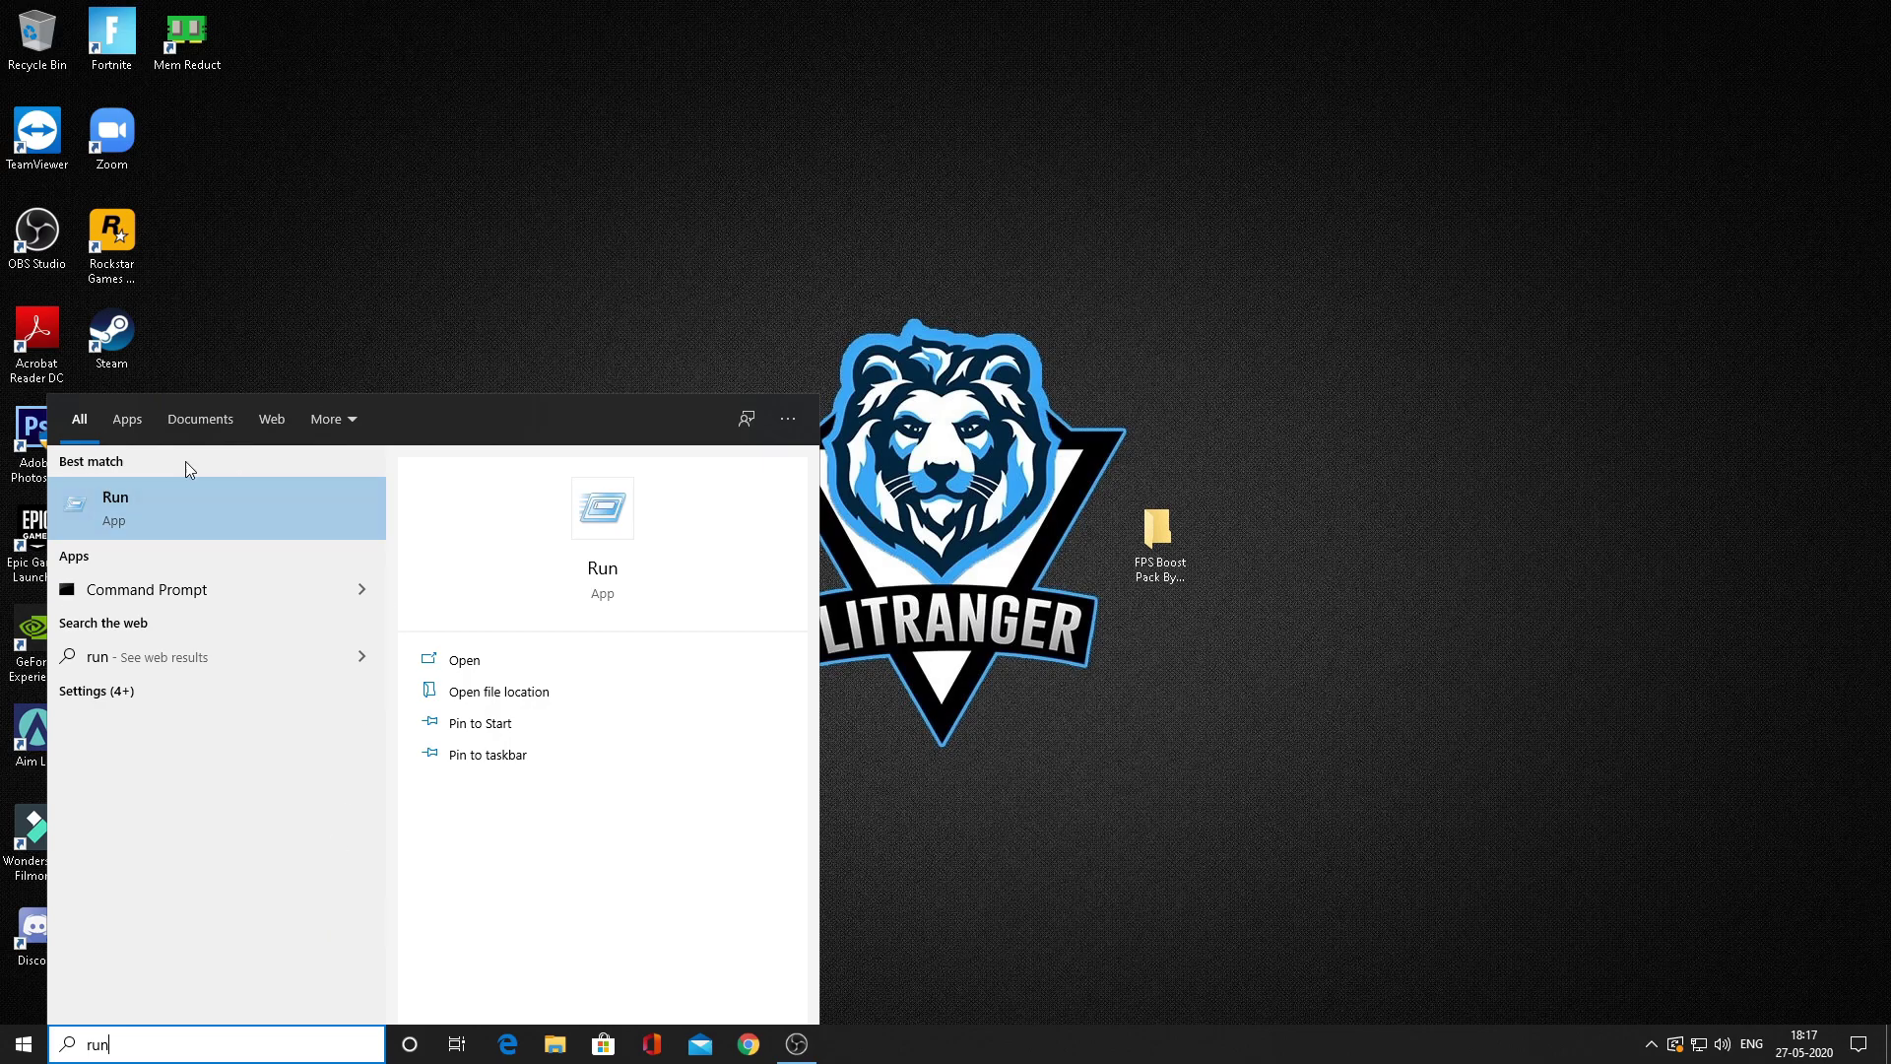
pyautogui.click(138, 494)
pyautogui.moveTo(226, 920); pyautogui.dragTo(191, 951)
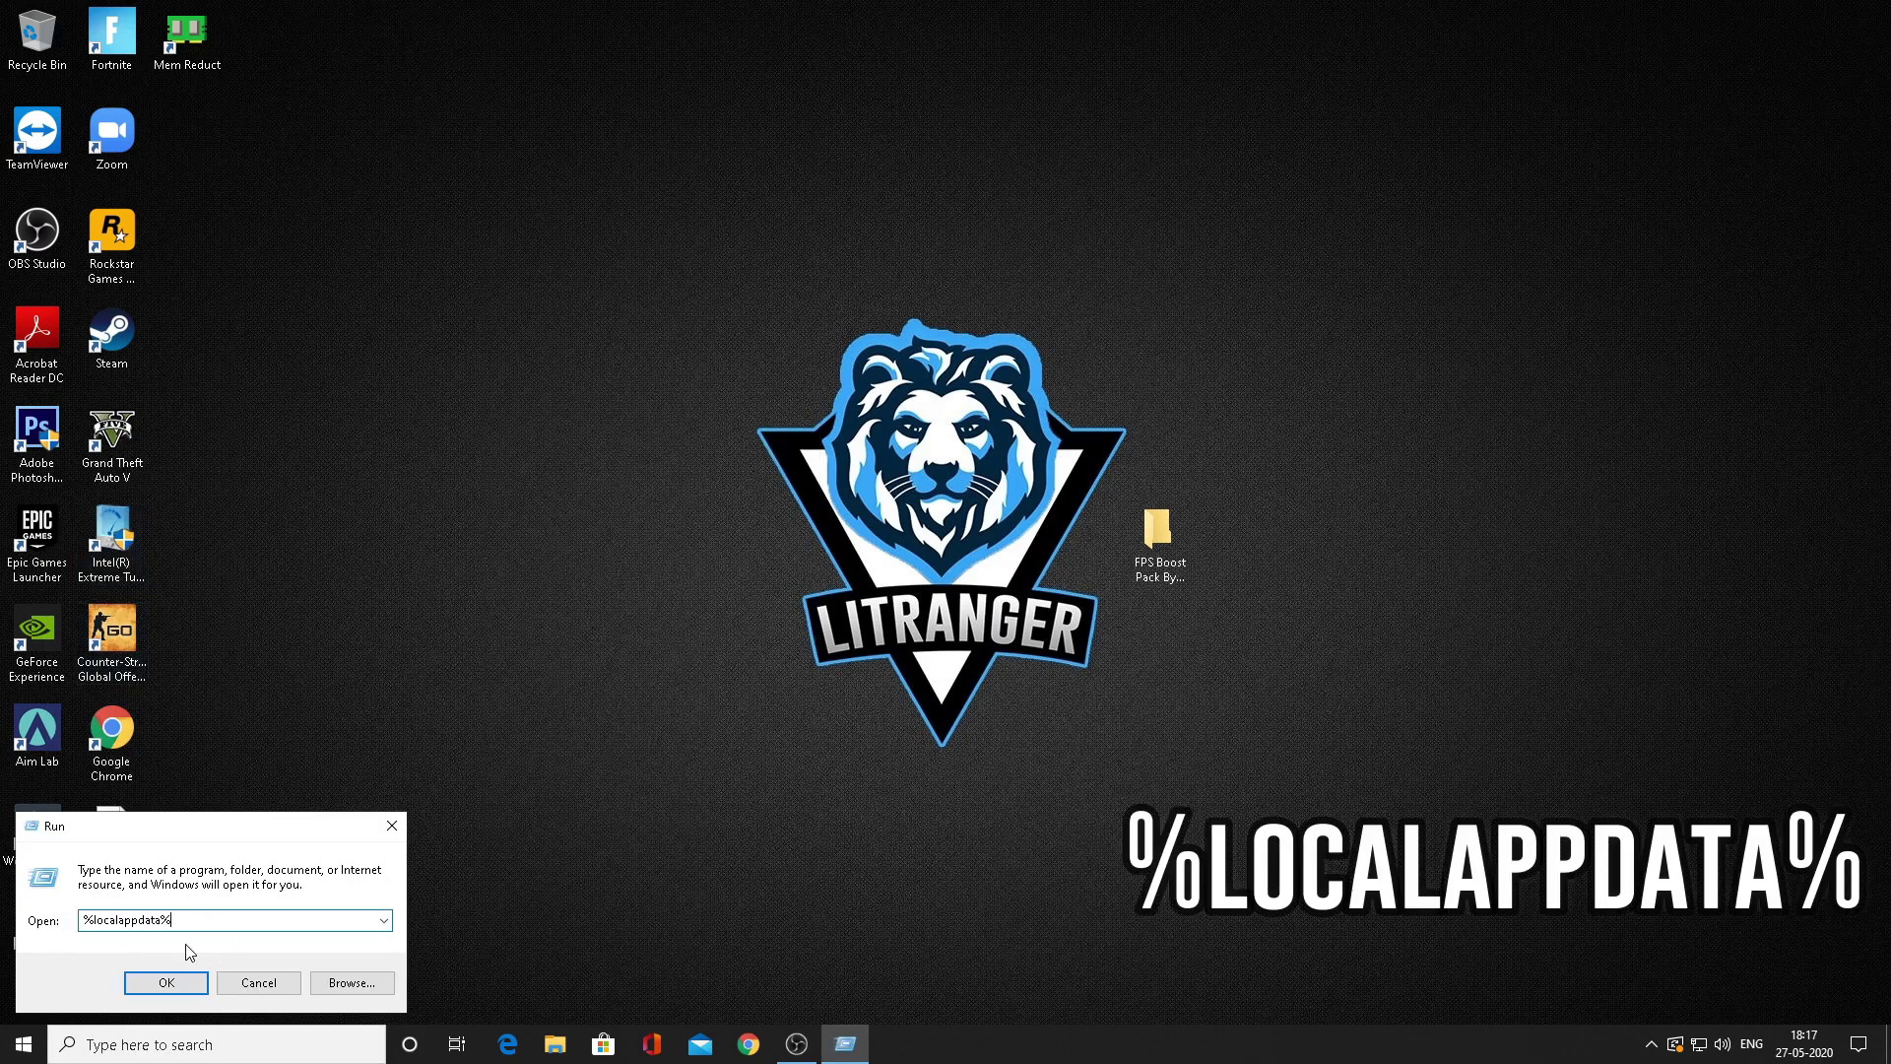
pyautogui.click(167, 983)
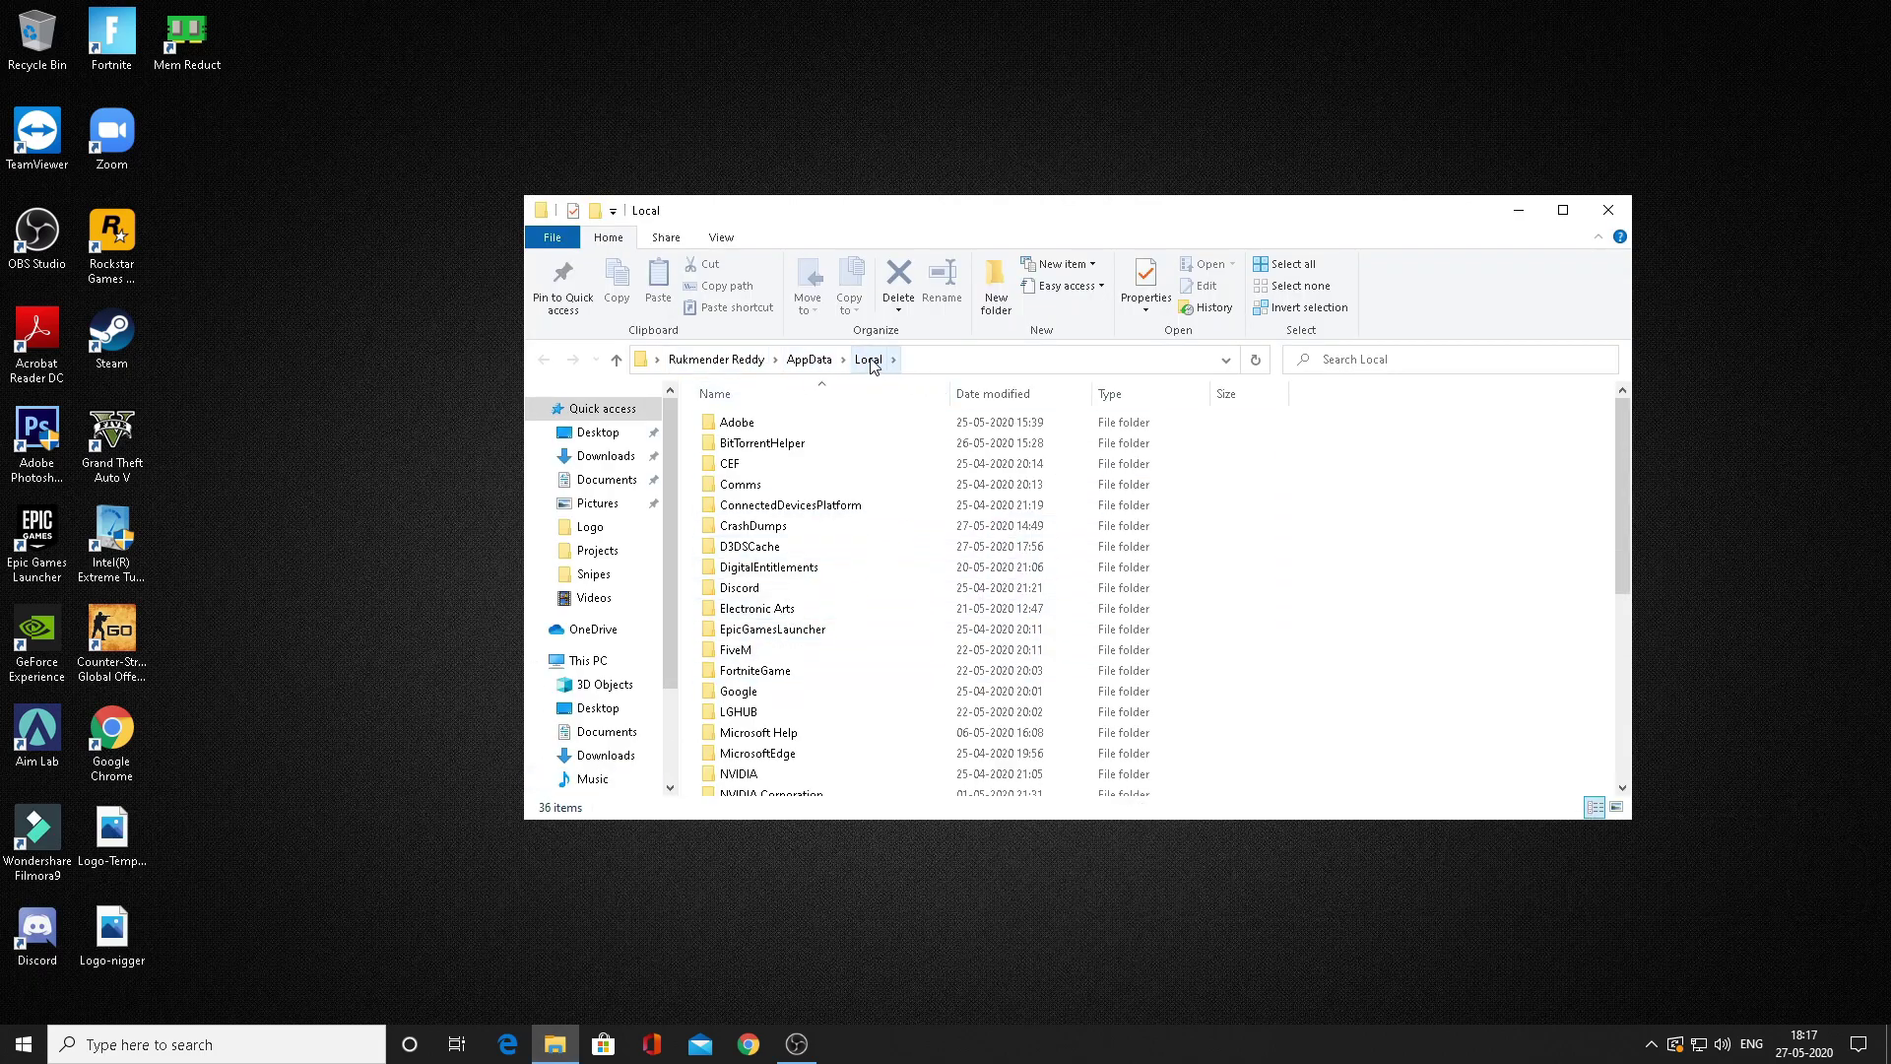
# - Rename the FortniteGame folder to FortniteGame1 and close the Local folder window
pyautogui.scroll(-1, 759, 571)
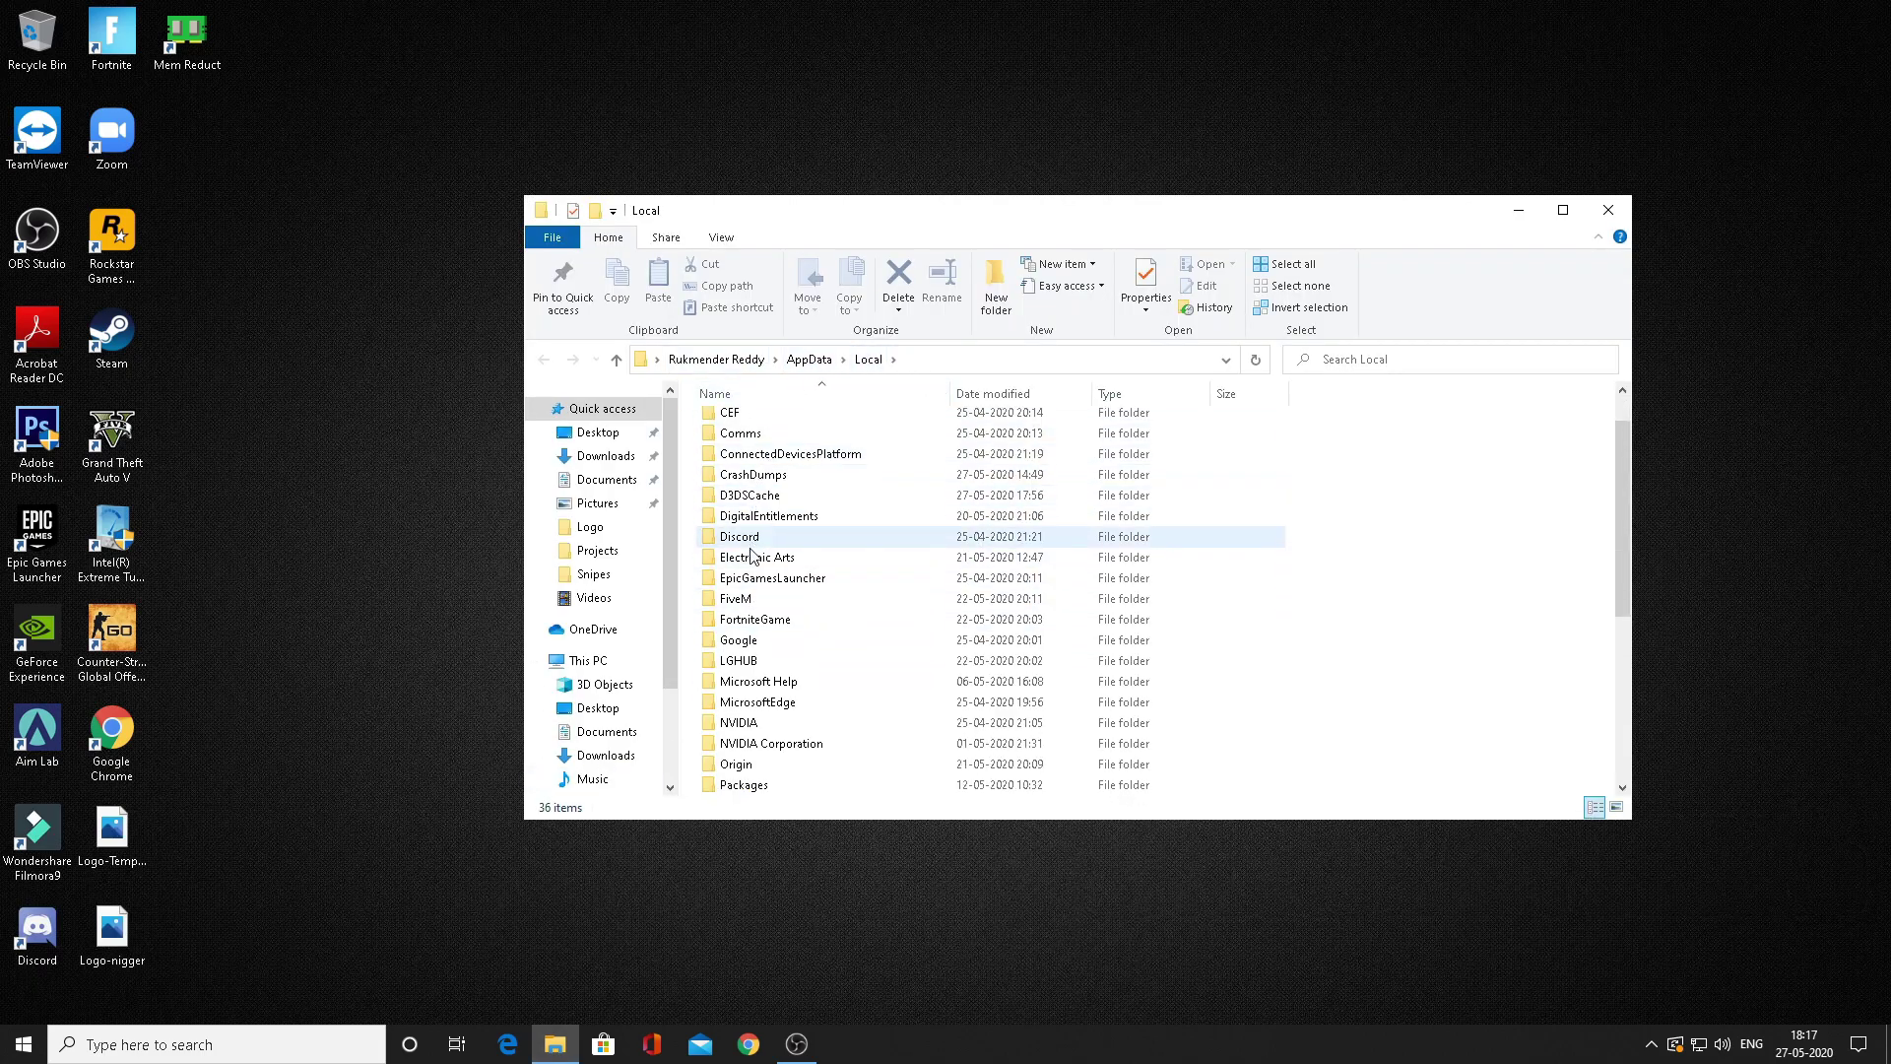
pyautogui.rightClick(749, 630)
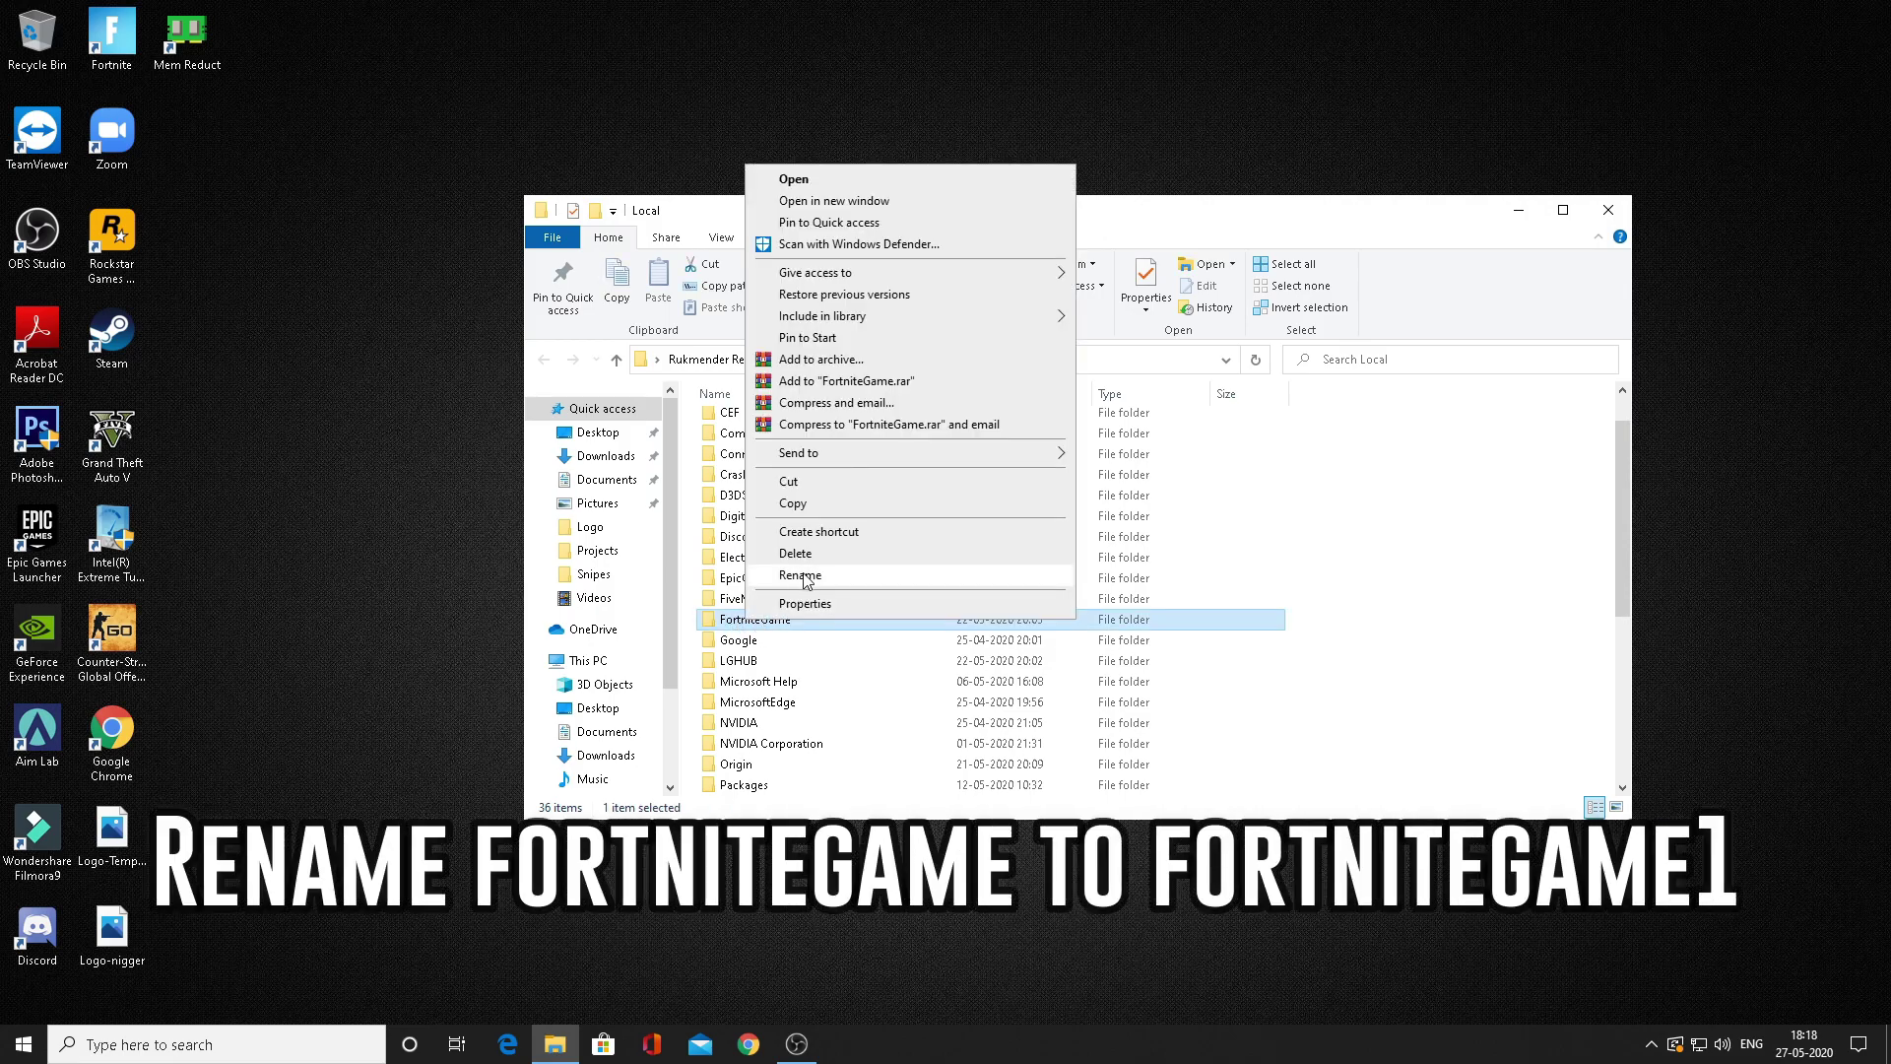
pyautogui.click(799, 575)
pyautogui.click(786, 620)
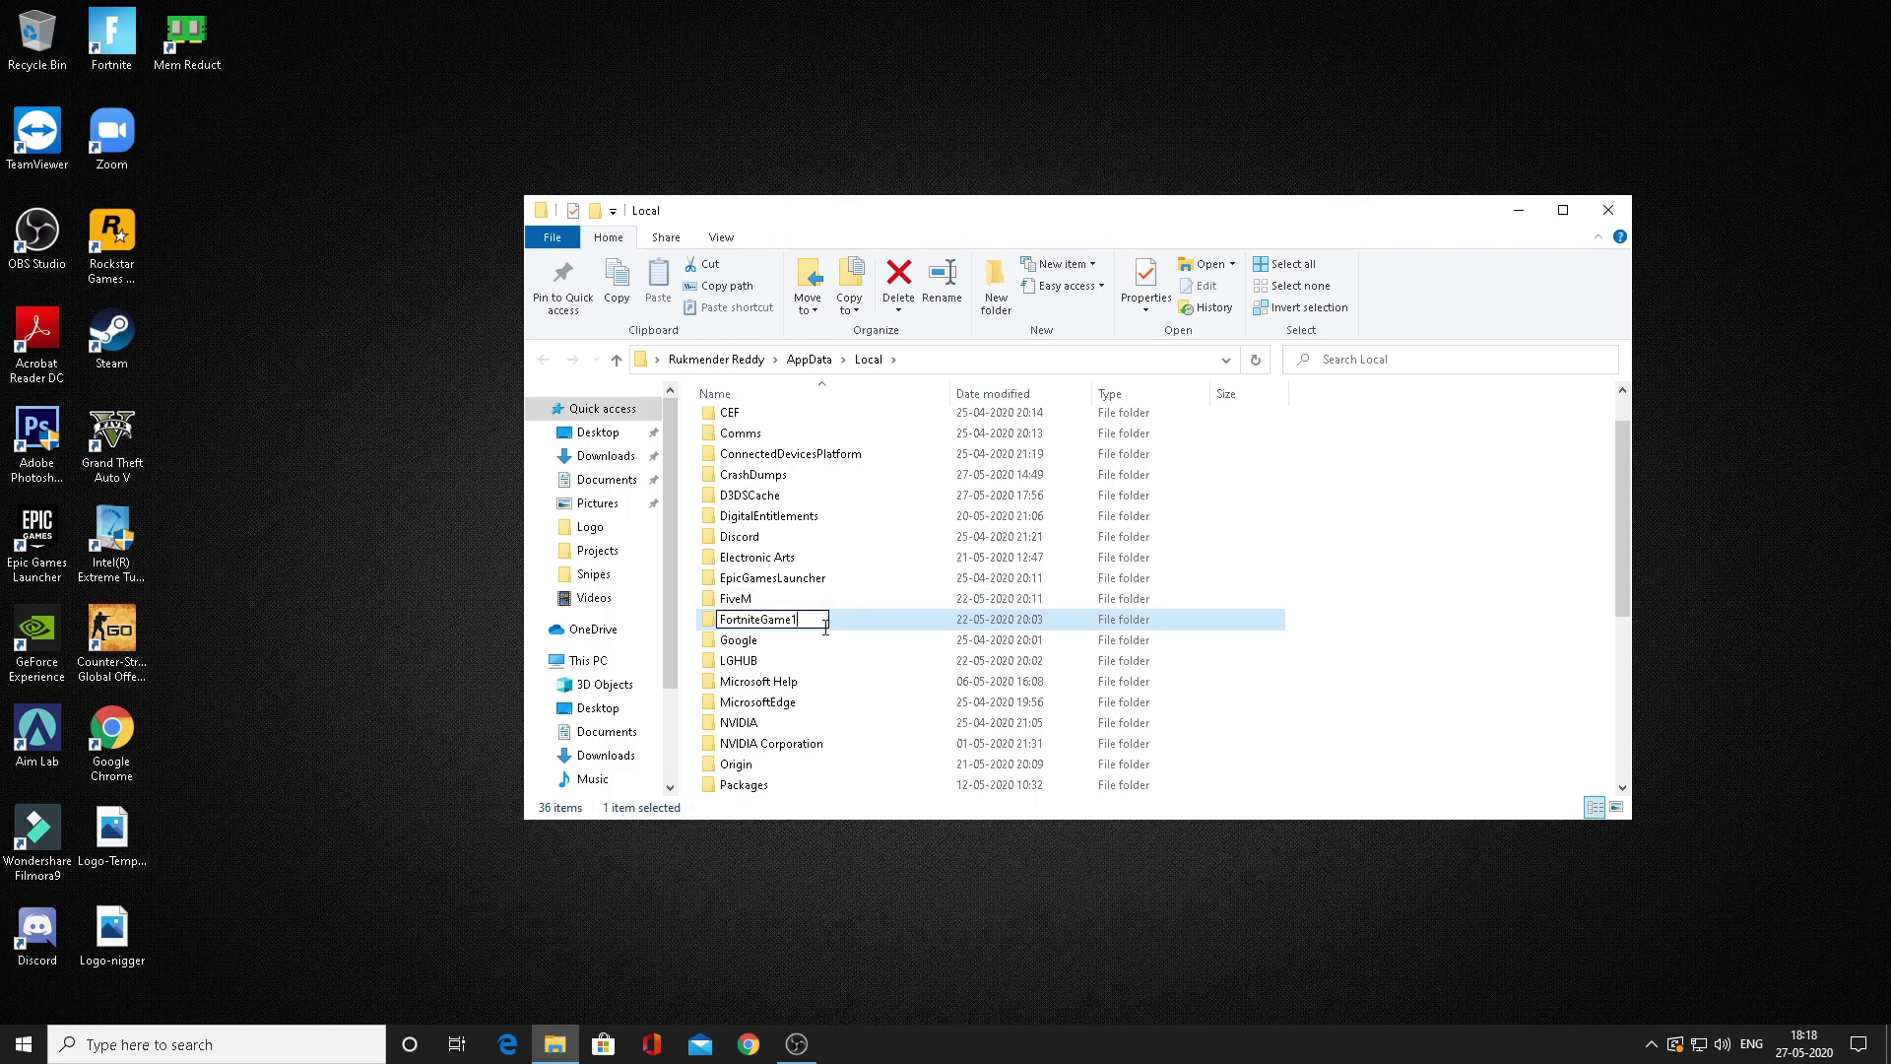
pyautogui.press('Return')
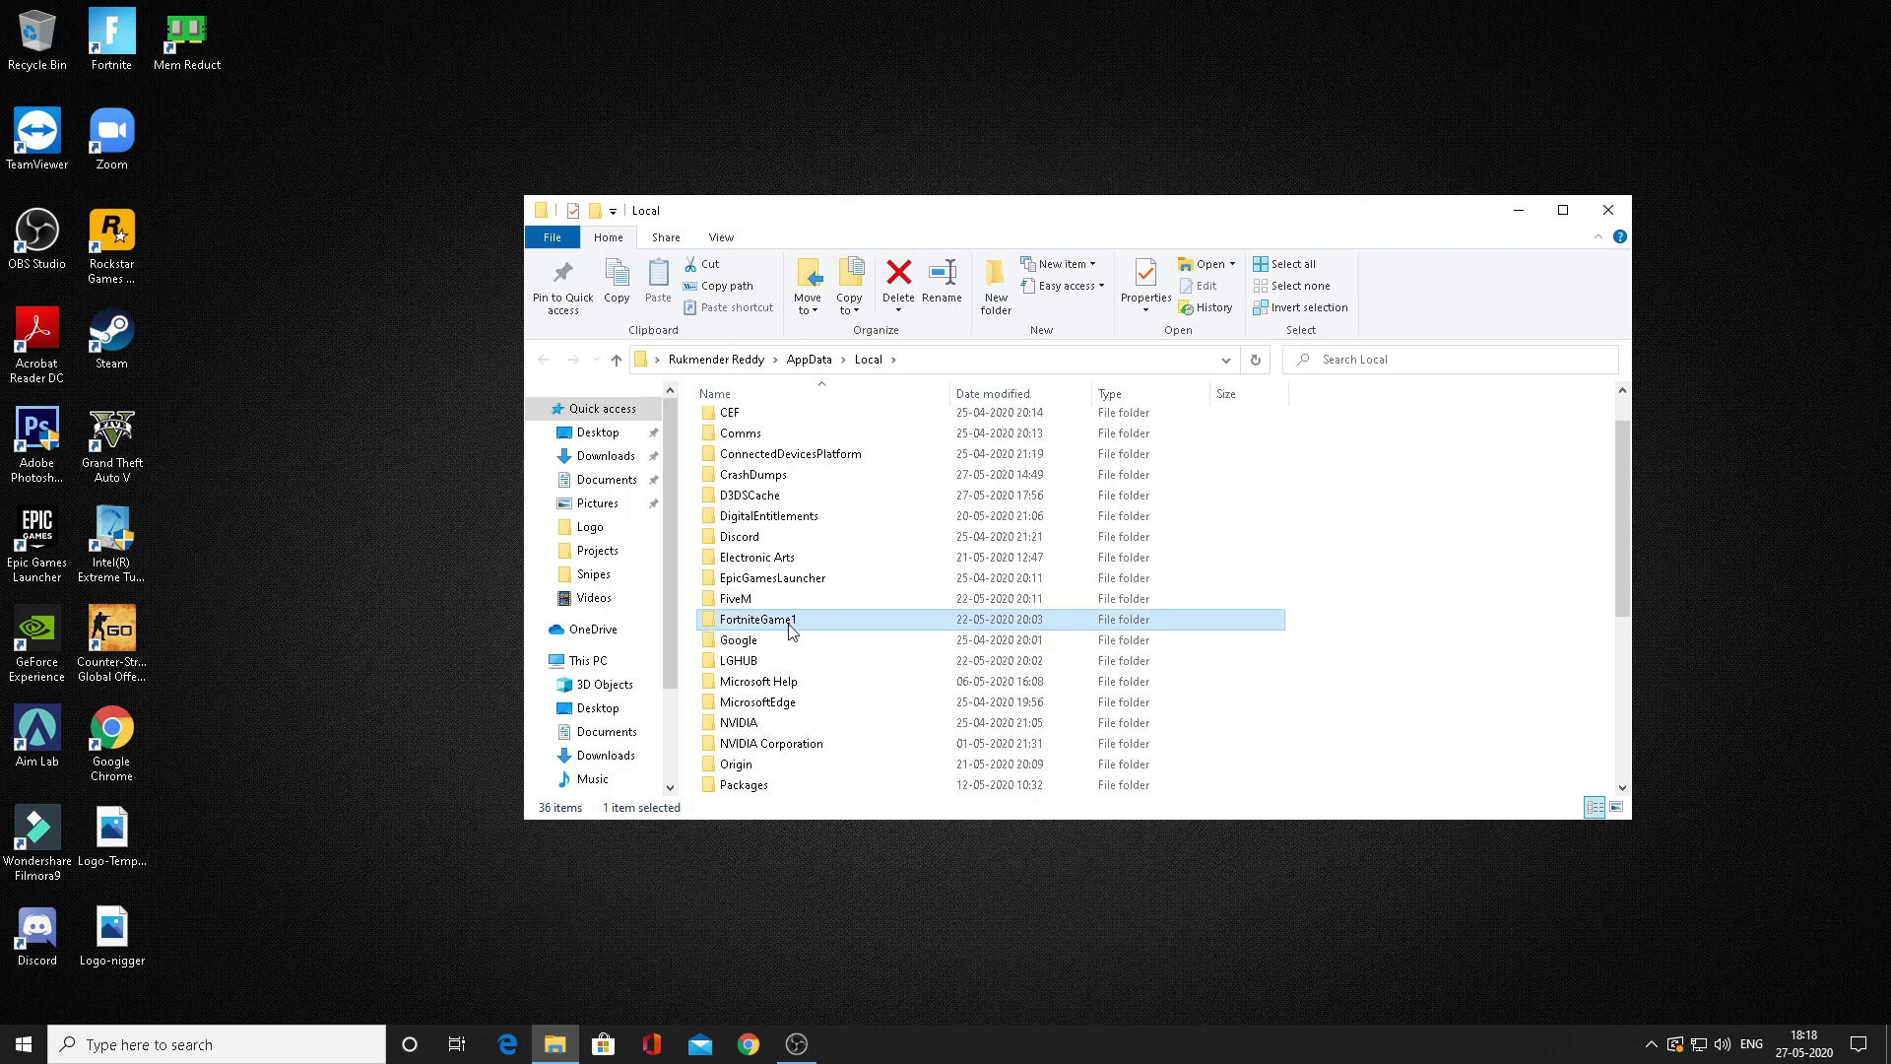
pyautogui.click(1609, 209)
# - Open the Windows Temp folder by running temp from the Run dialog
pyautogui.click(247, 1042)
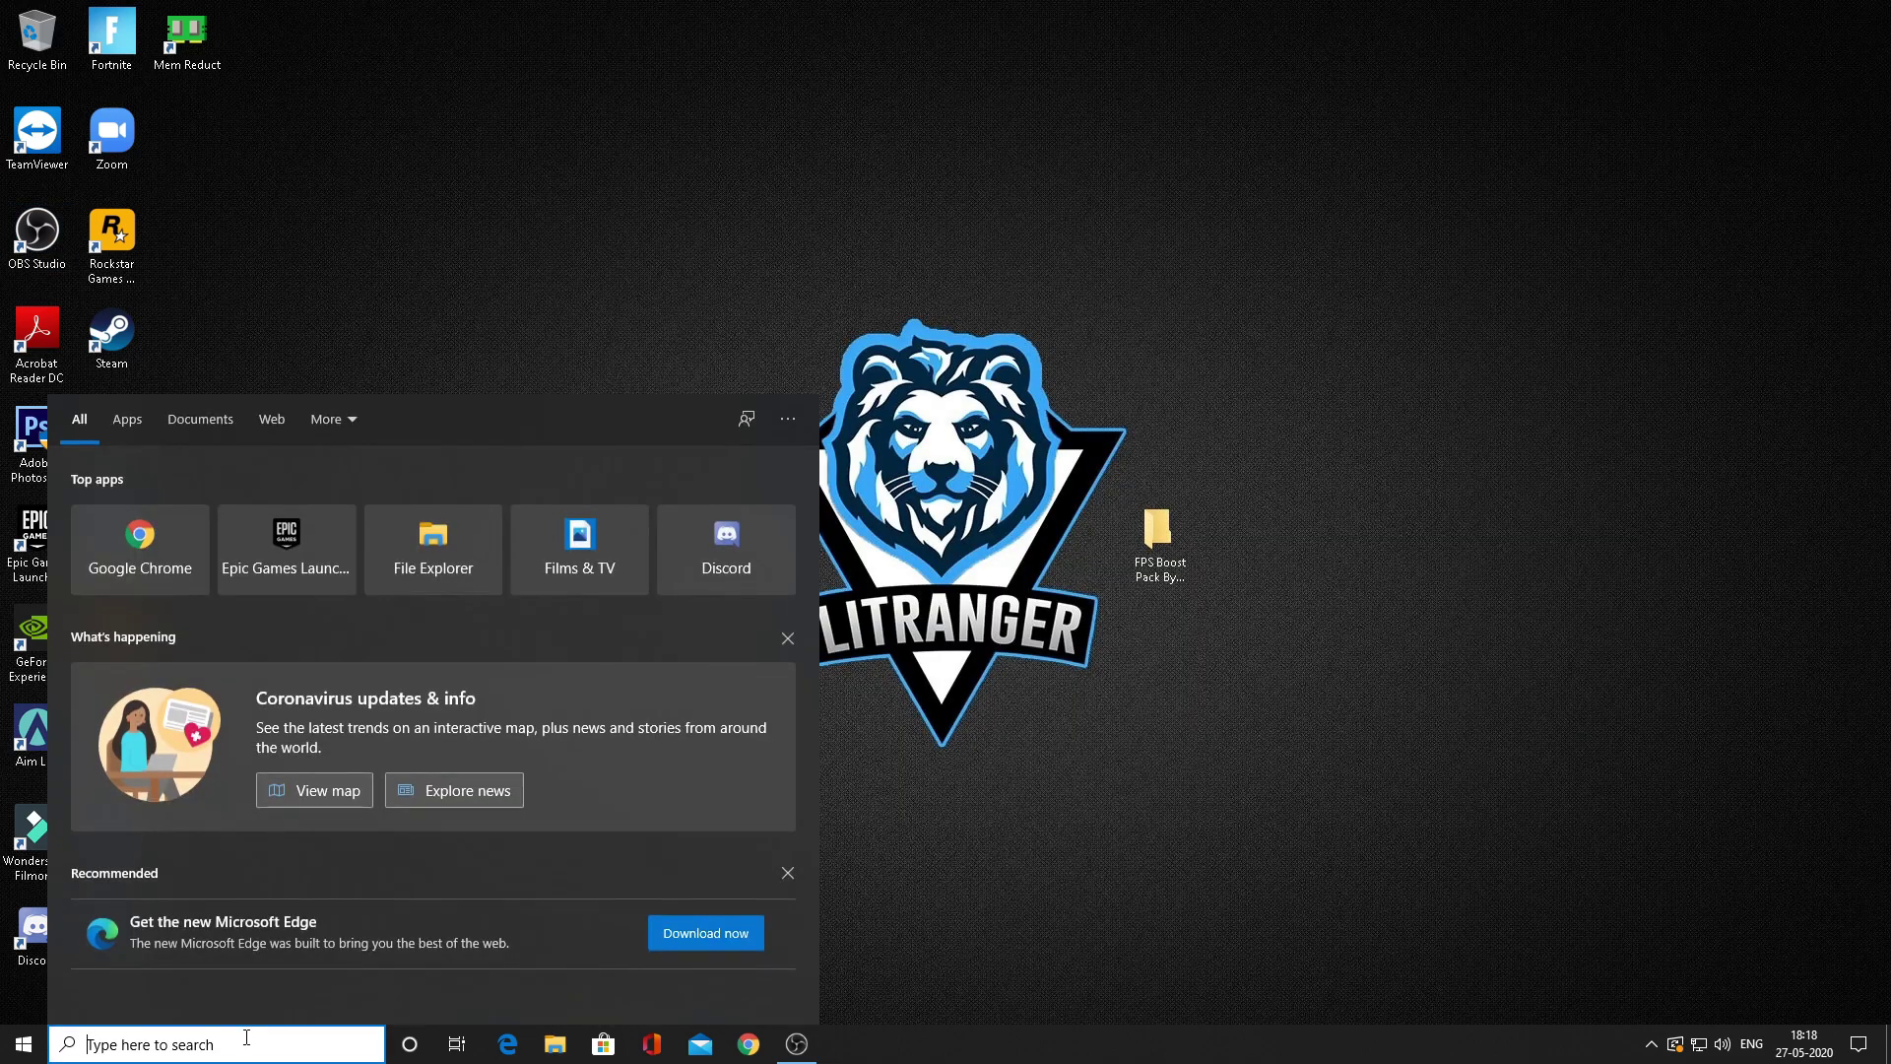
pyautogui.write('run')
pyautogui.click(155, 497)
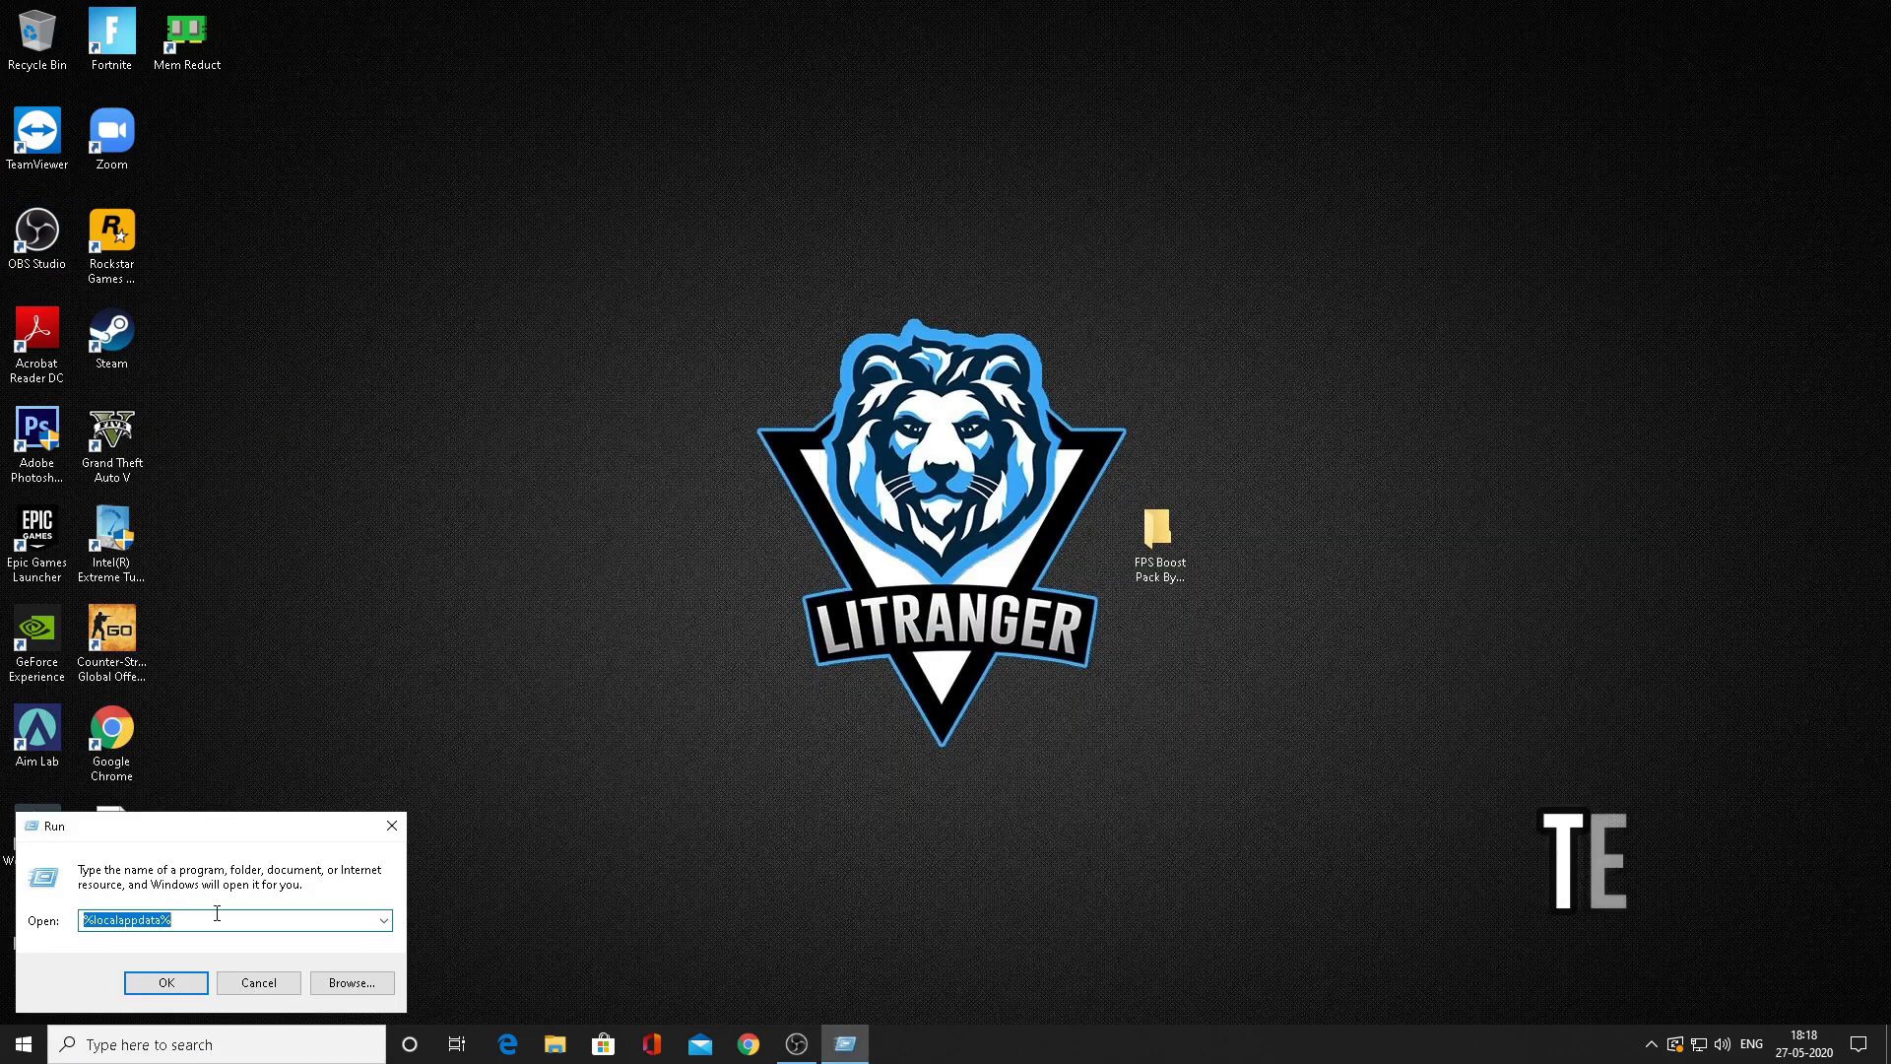
pyautogui.write('temp')
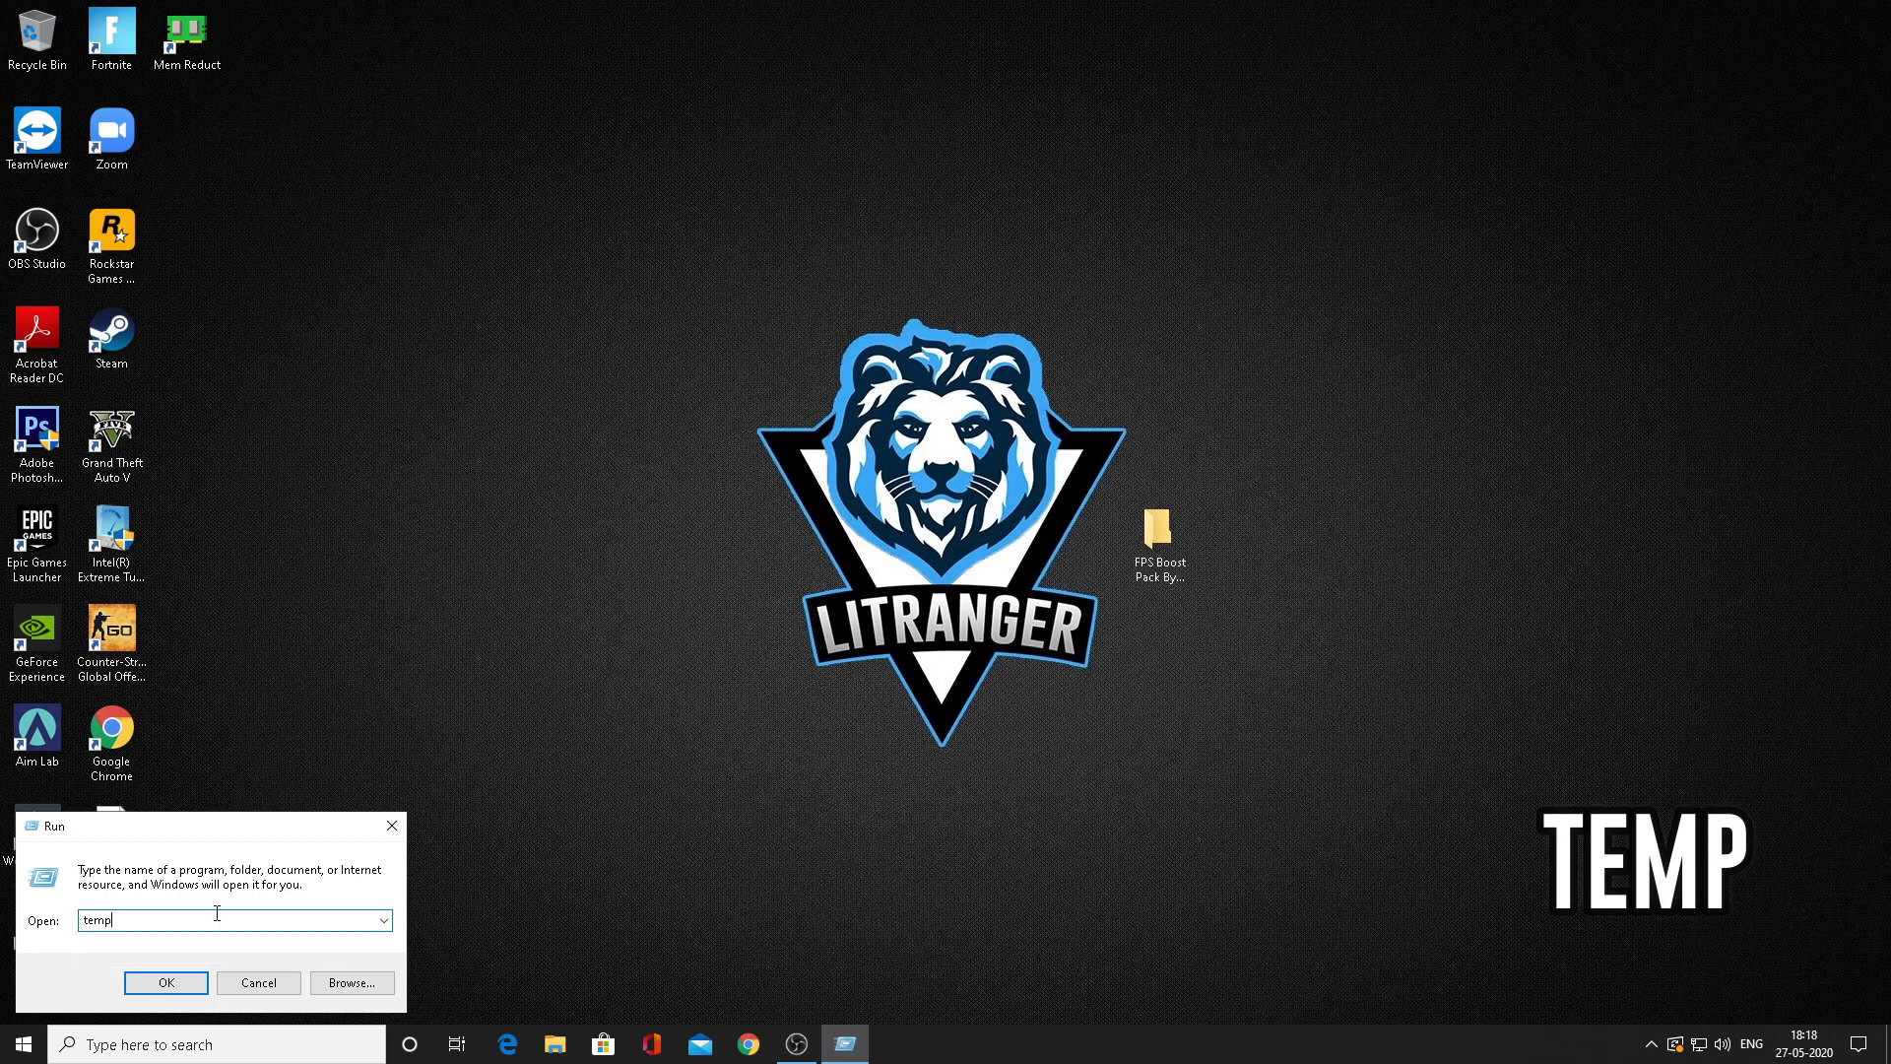
pyautogui.click(197, 982)
# - Delete all items in the Windows Temp folder and close its window
pyautogui.hotkey('ctrl', 'a')
pyautogui.rightClick(808, 426)
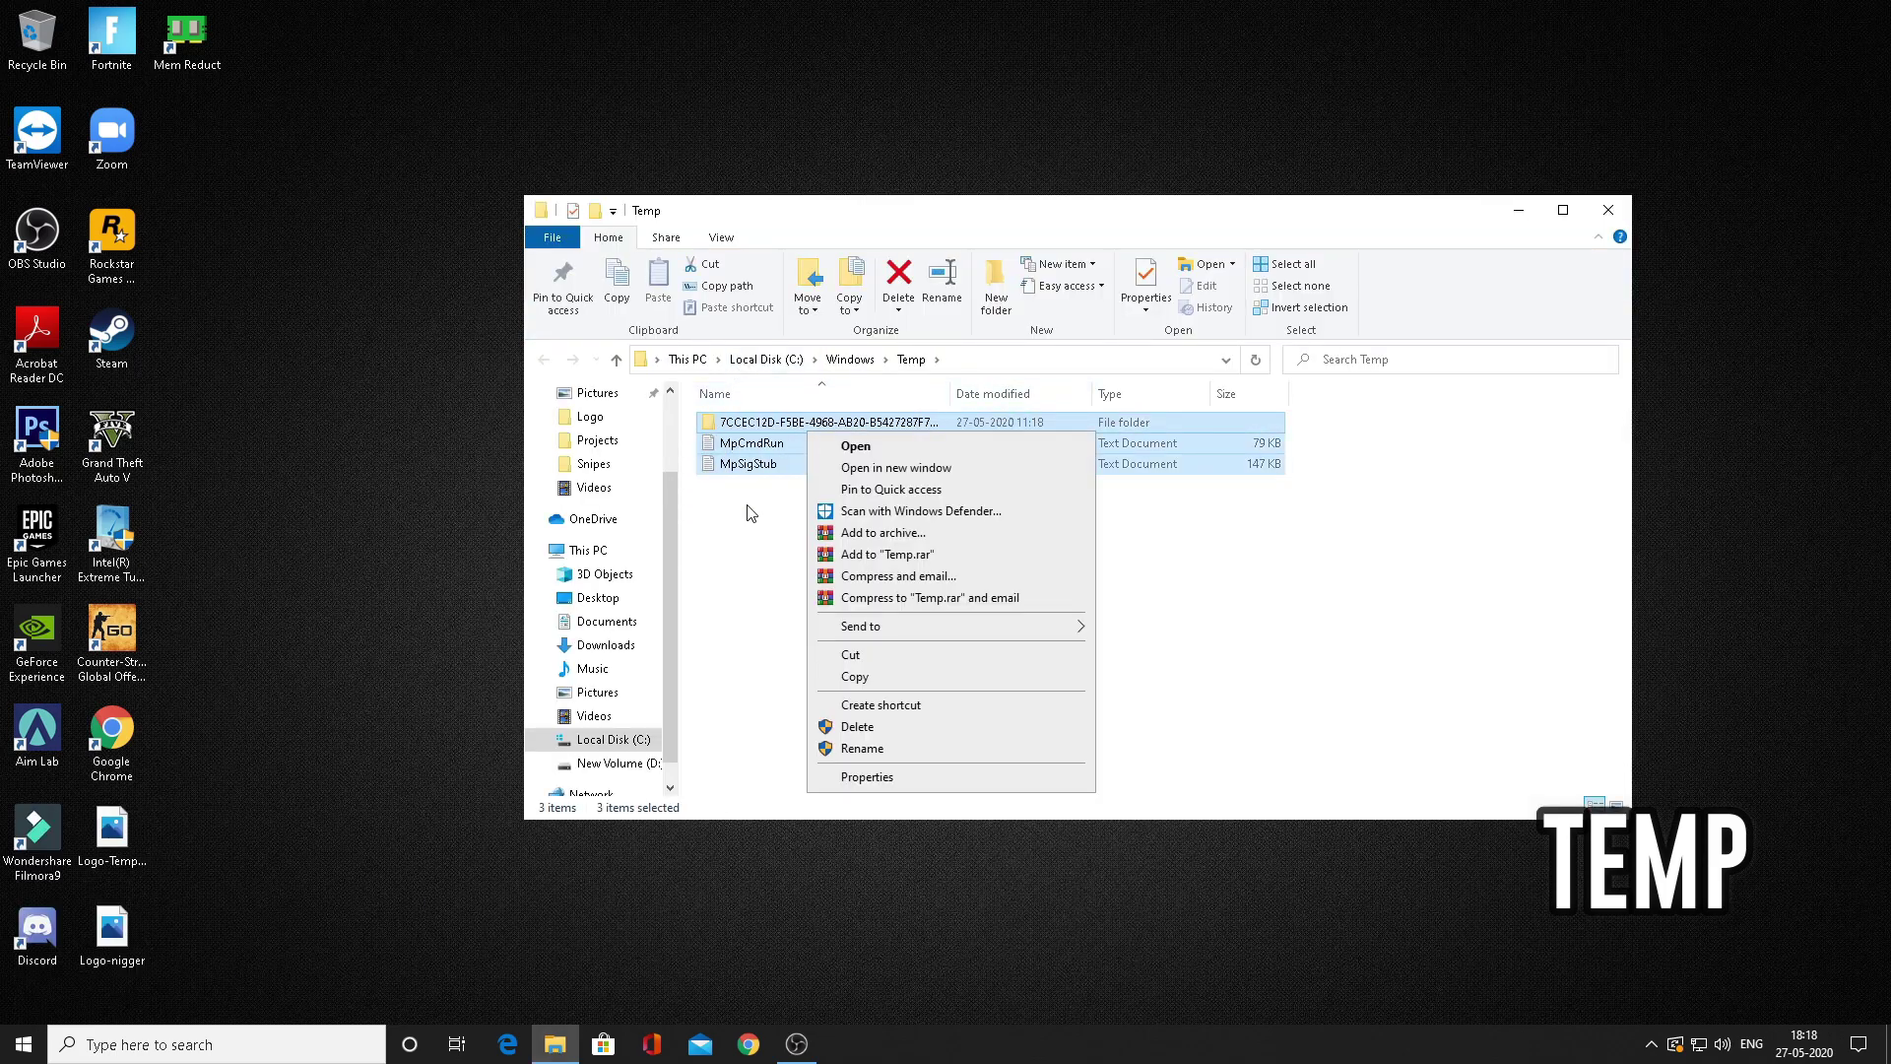
pyautogui.click(896, 732)
pyautogui.click(1608, 210)
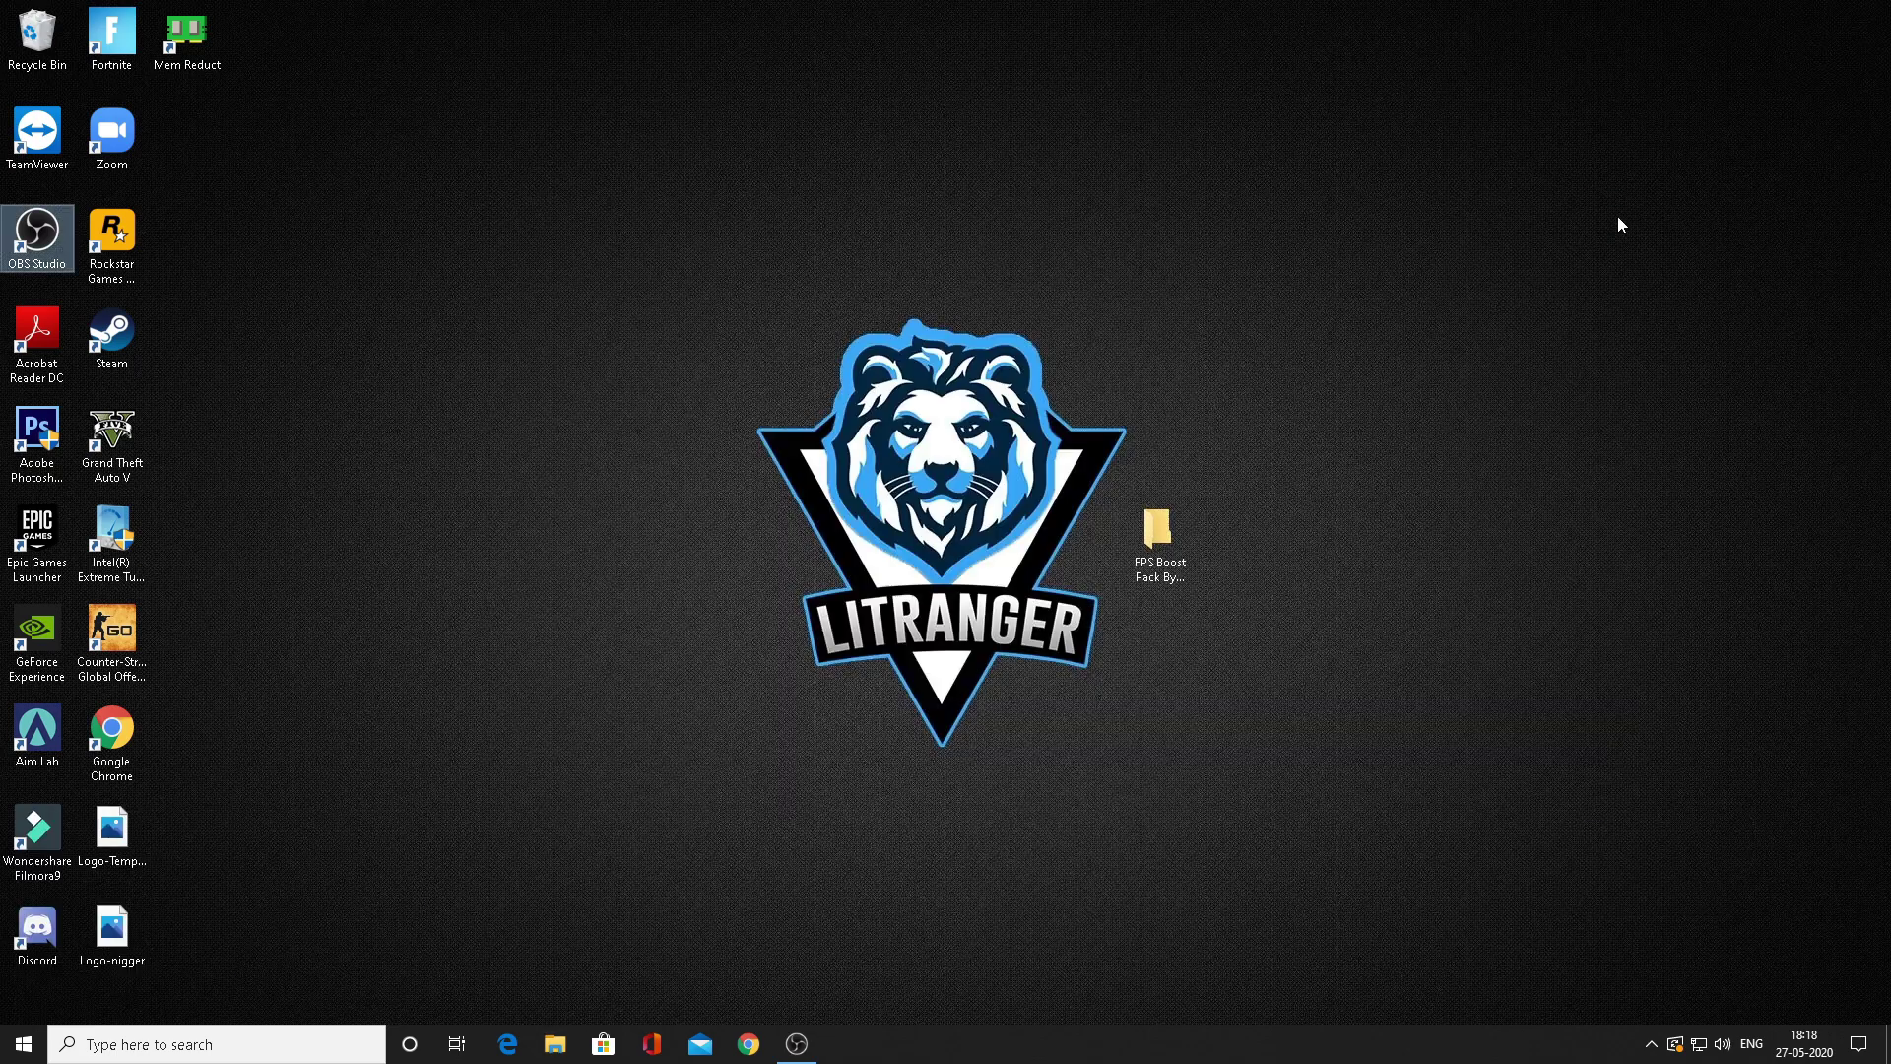
# - Open the user's local Temp folder by running %temp% from the Run dialog
pyautogui.click(177, 1048)
pyautogui.write('run')
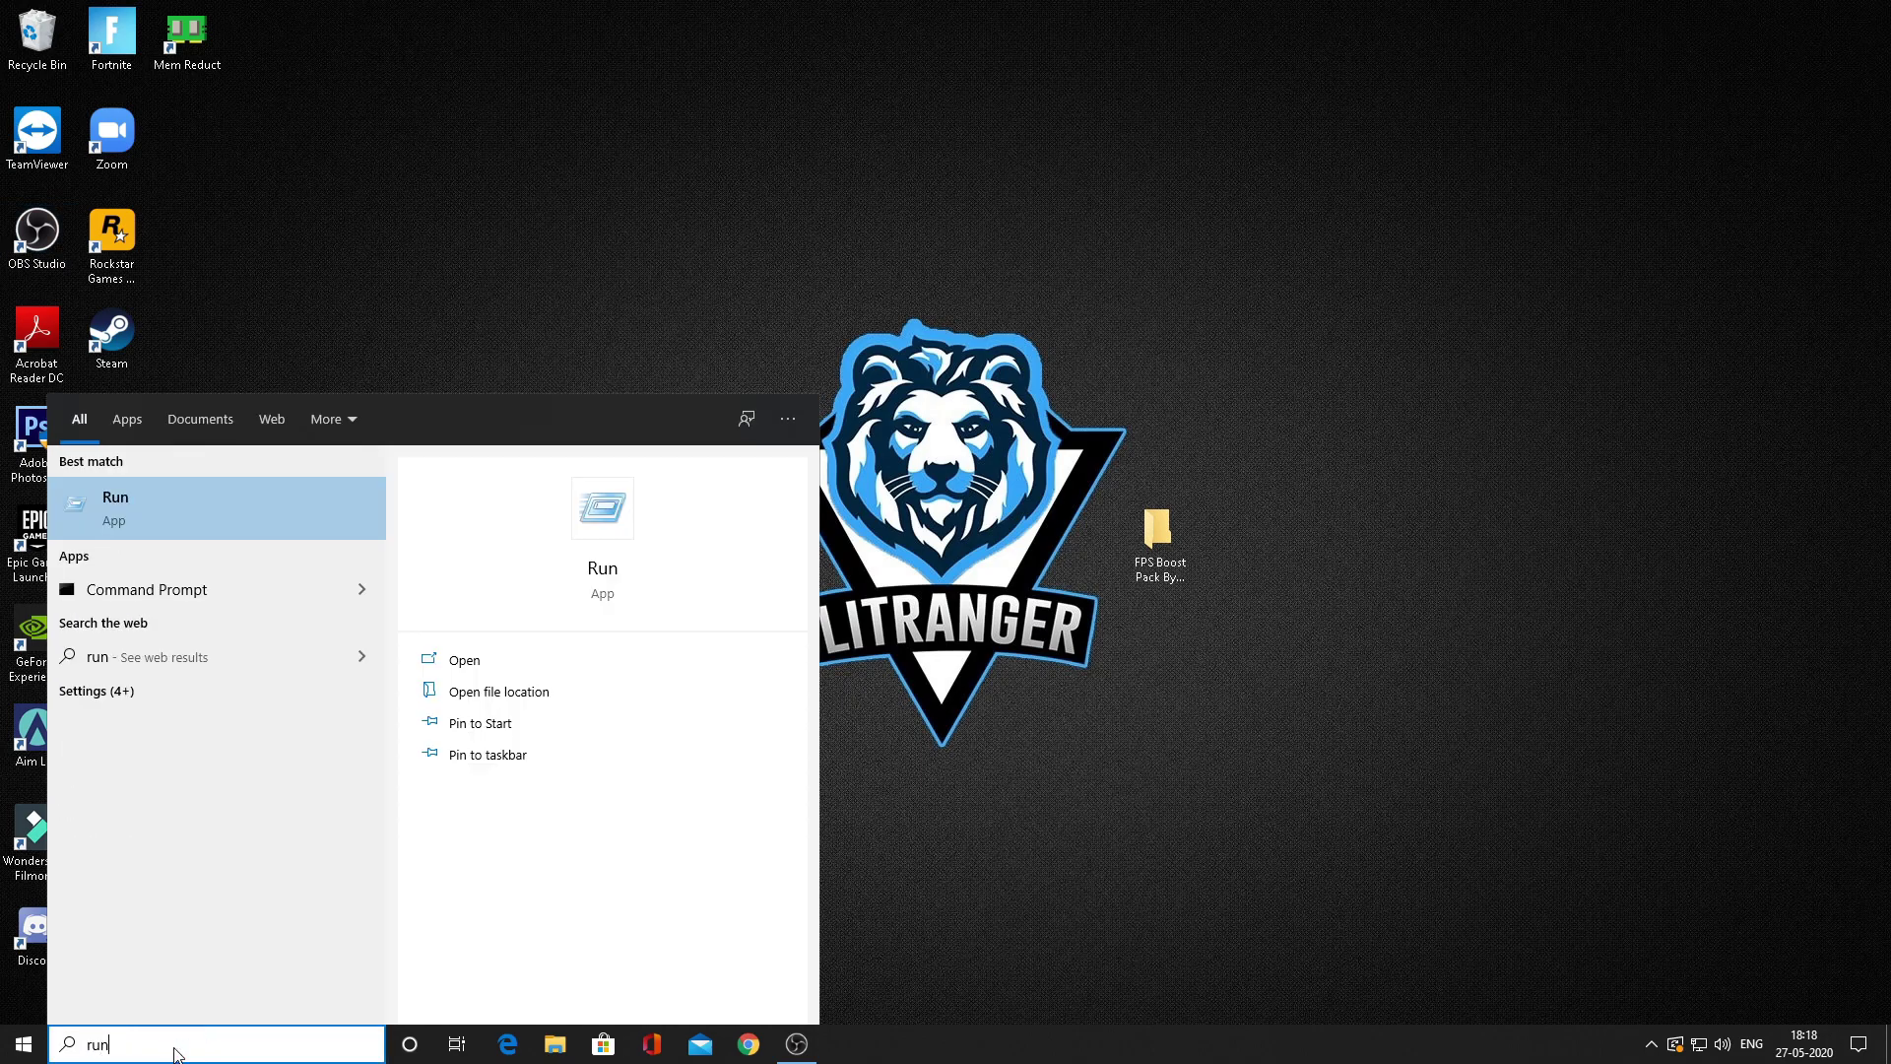
pyautogui.click(168, 532)
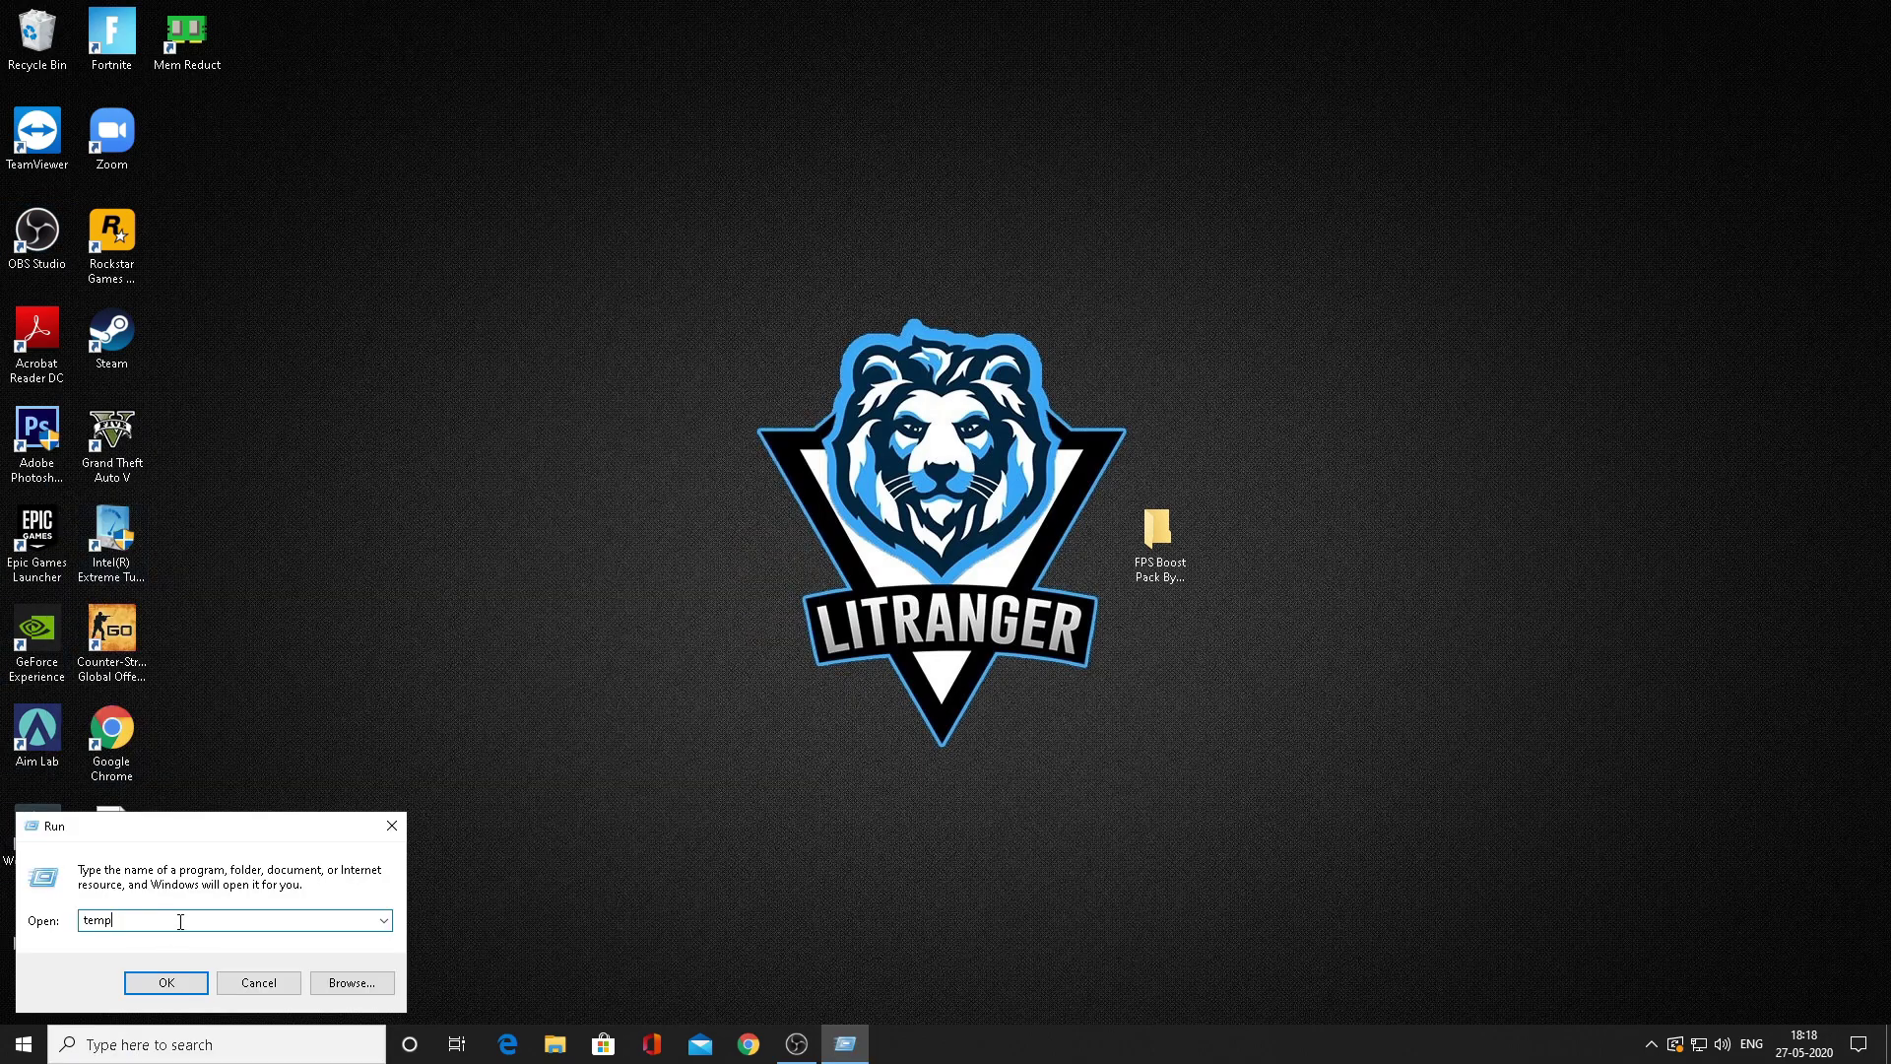
pyautogui.press('BackSpace')
pyautogui.write('%temp%mp')
pyautogui.hotkey('ctrl', 'a')
pyautogui.click(150, 988)
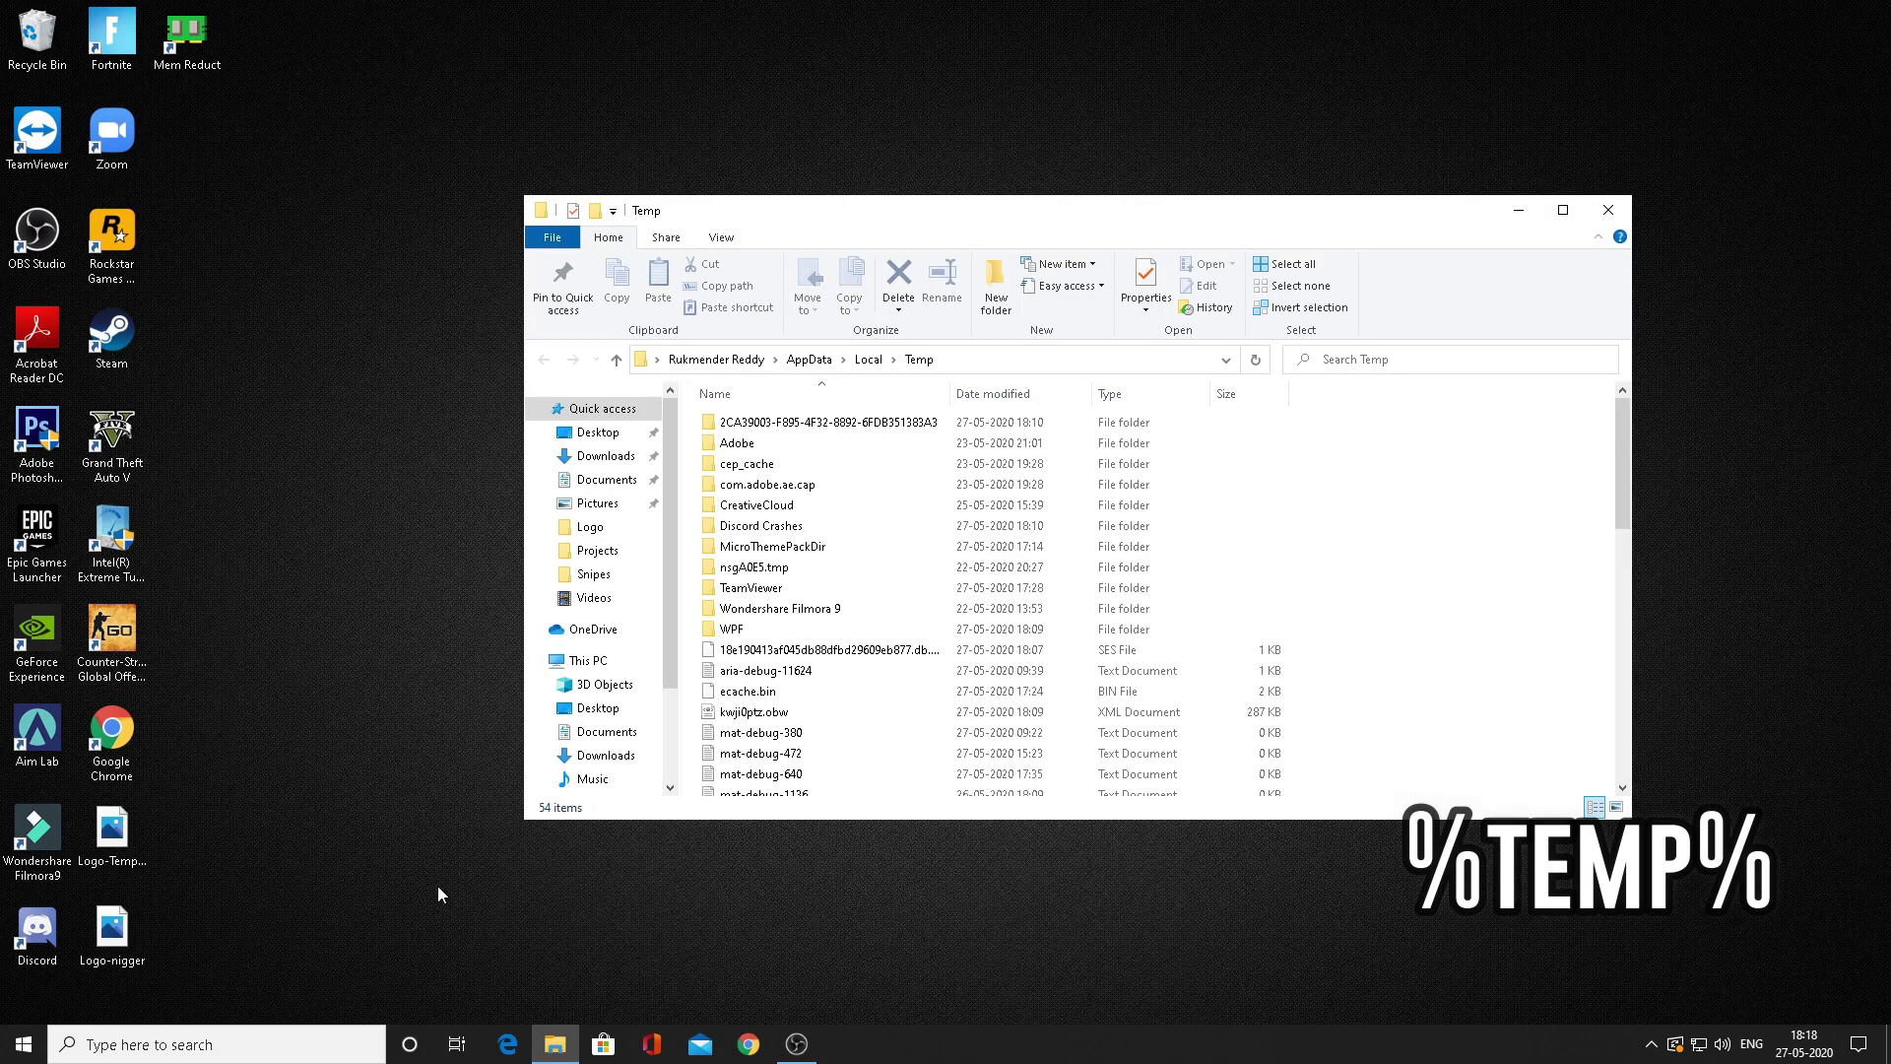
# - Delete everything in the user's Temp folder, granting administrator permission for the protected folder, and close the window
pyautogui.hotkey('ctrl', 'a')
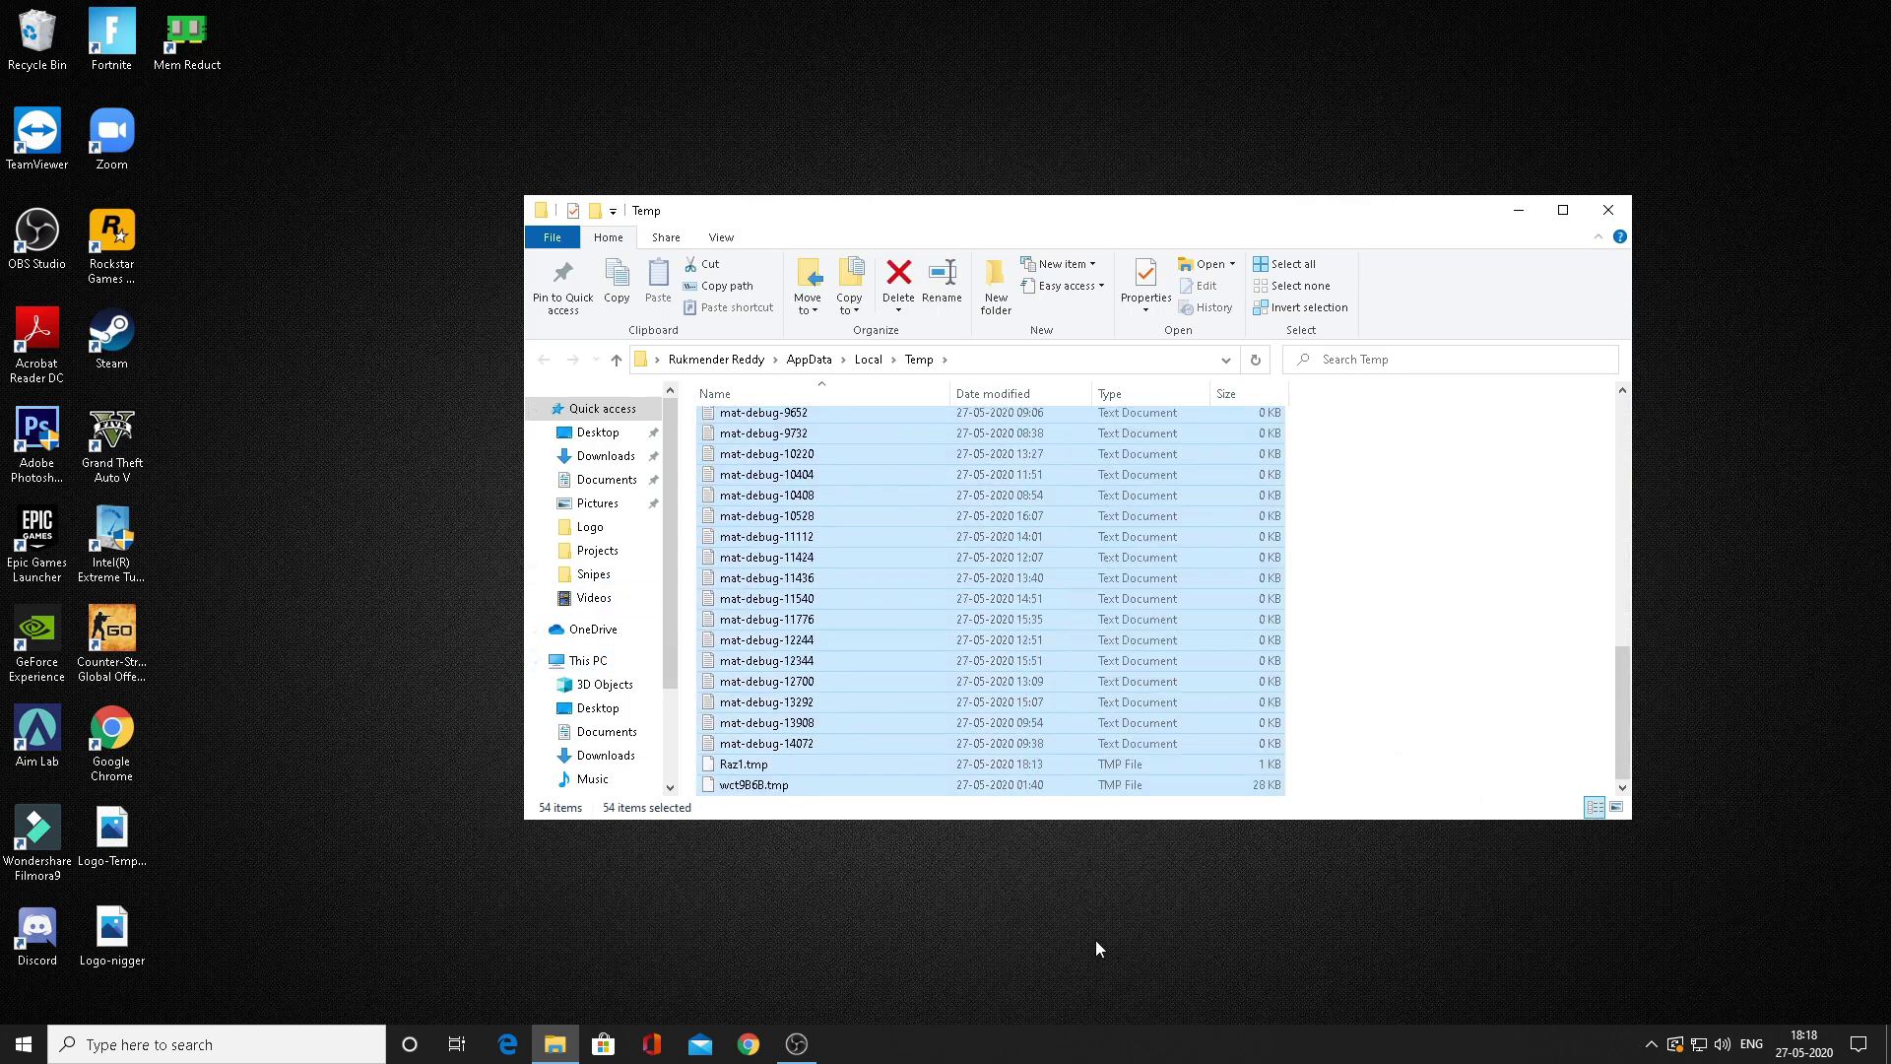
pyautogui.rightClick(1001, 616)
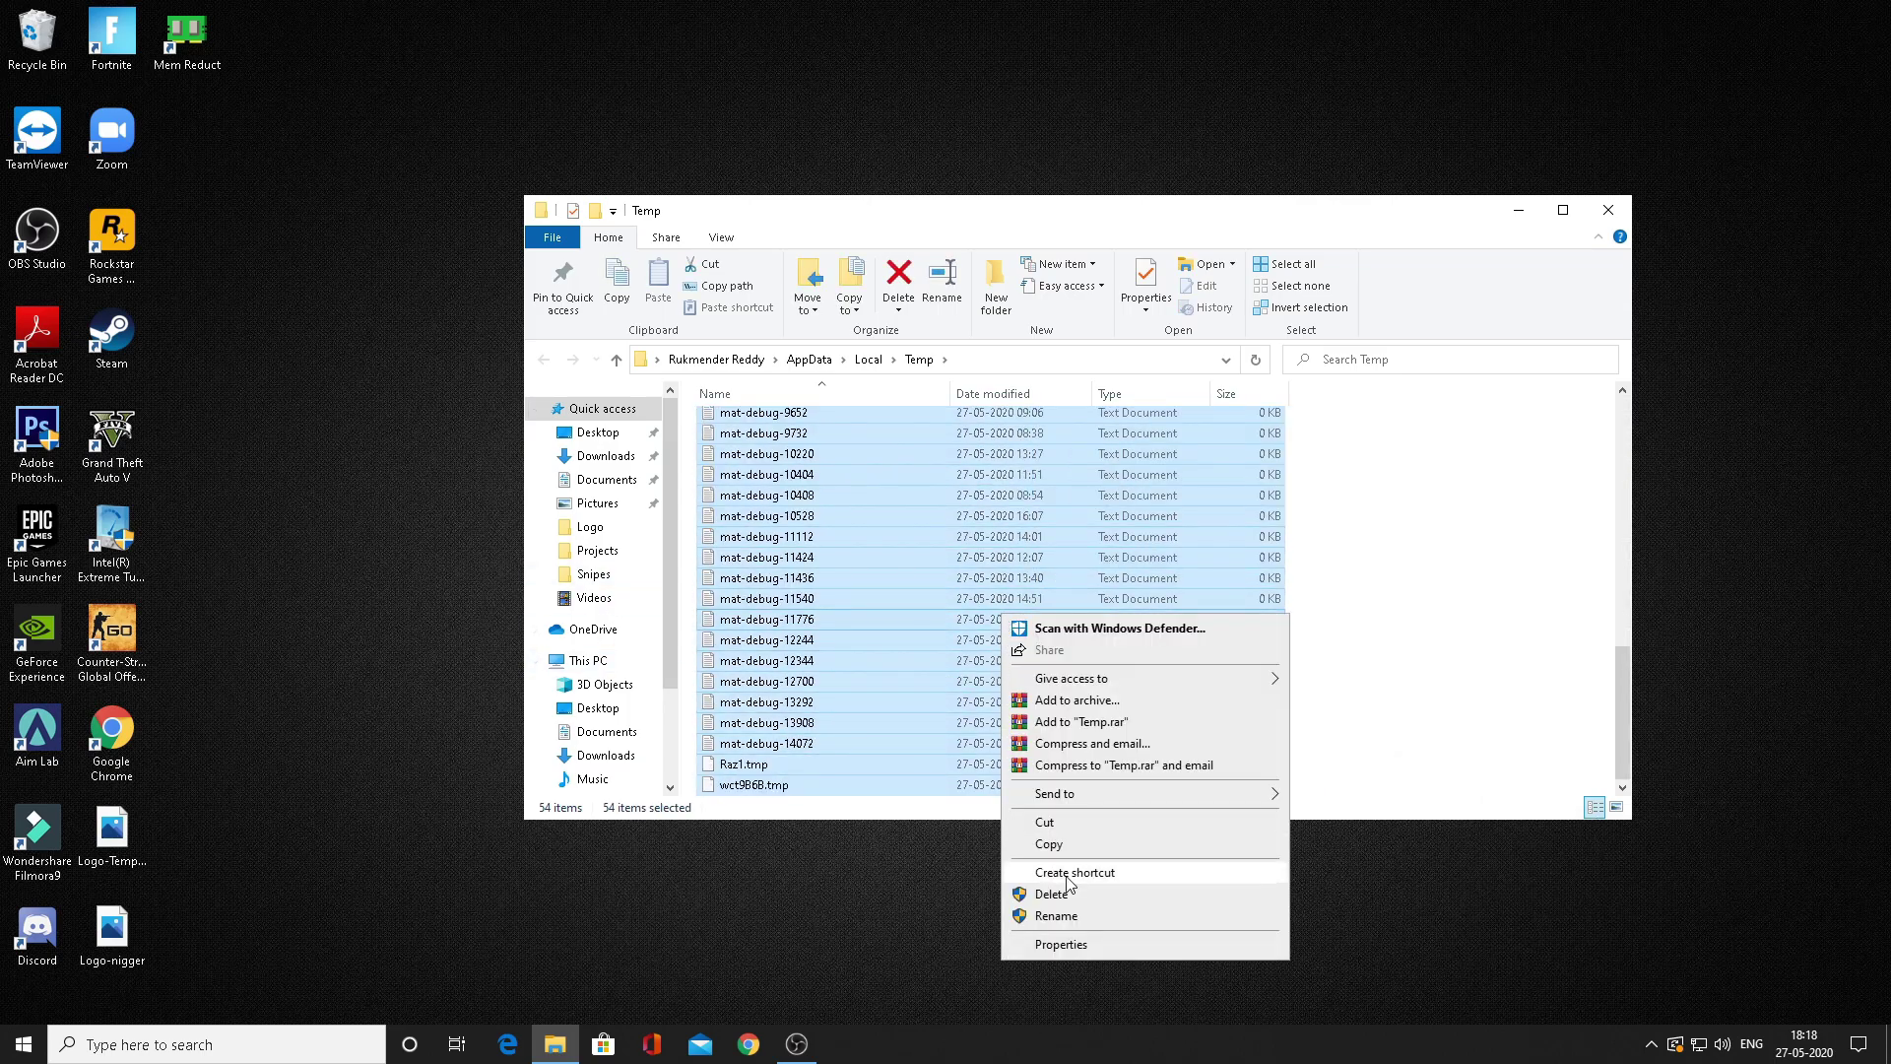
pyautogui.click(1064, 899)
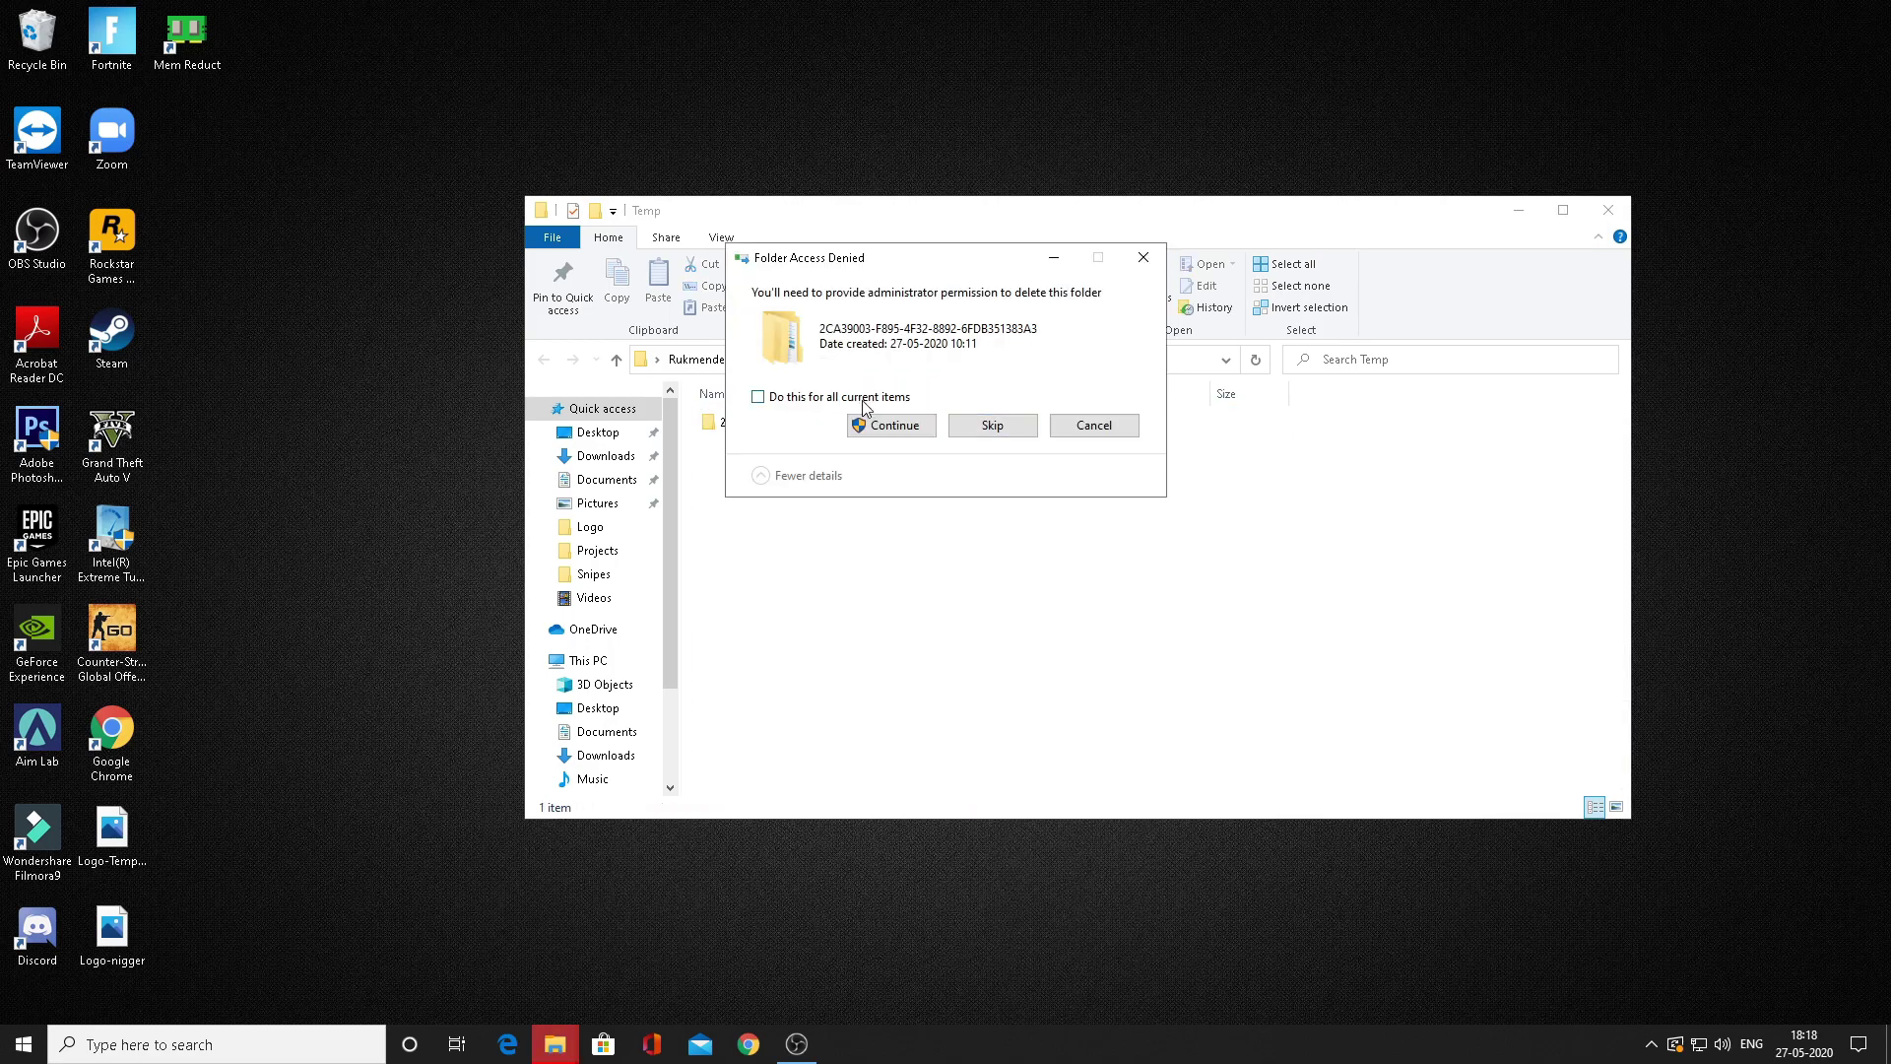
pyautogui.click(904, 434)
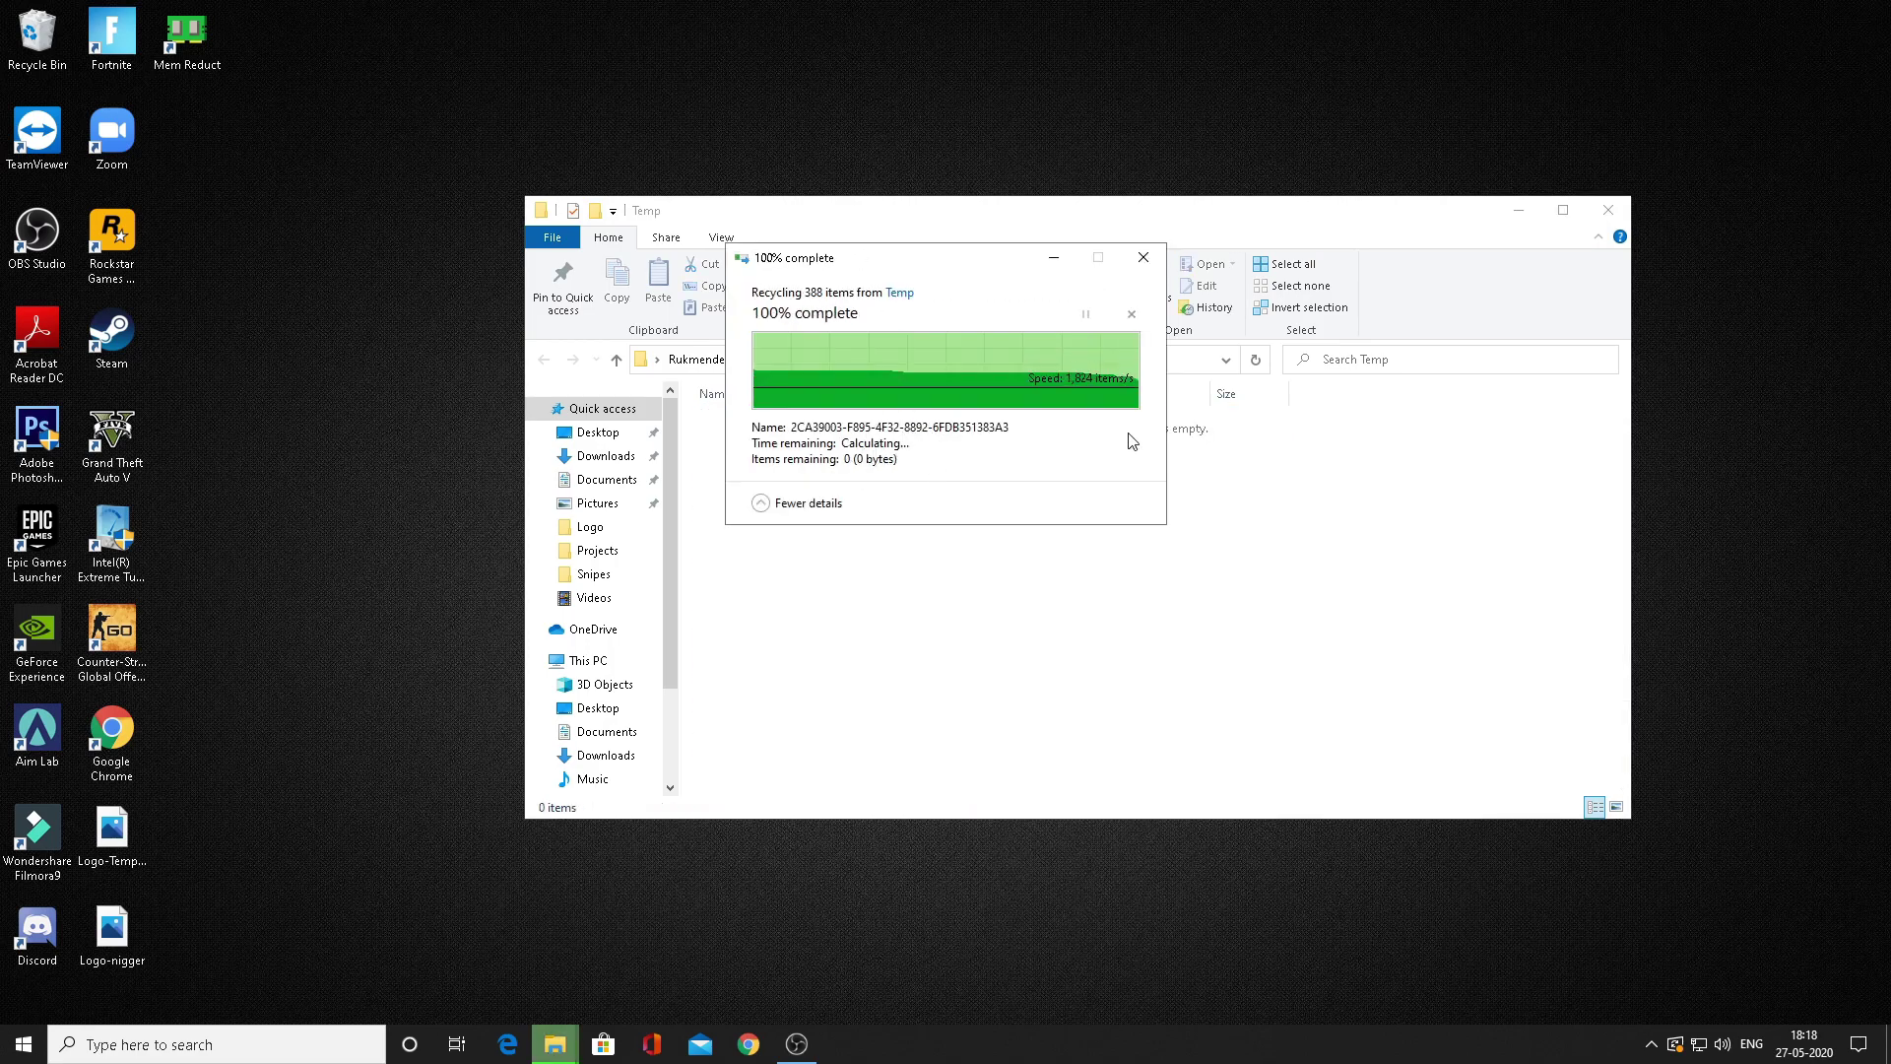
pyautogui.click(1593, 215)
# - Open the Windows prefetch folder by running prefetch from the Run dialog
pyautogui.click(253, 1042)
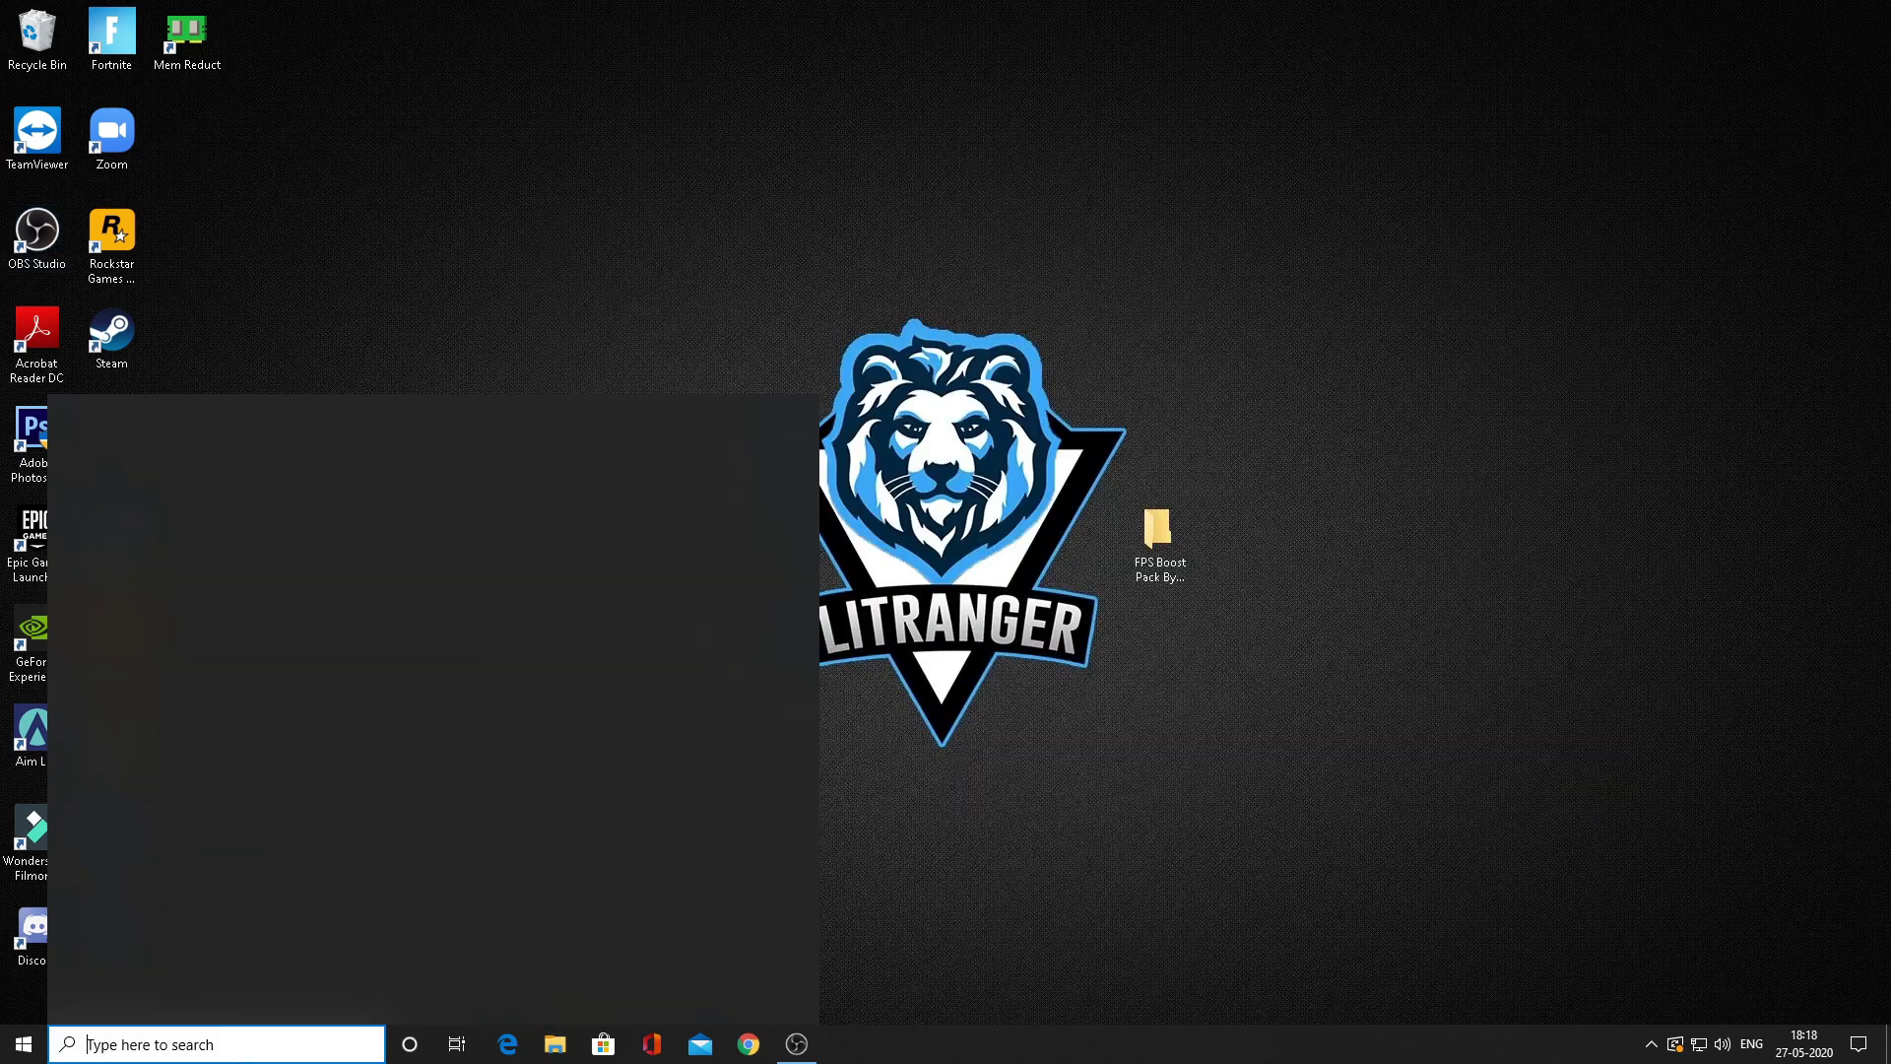
pyautogui.write('run')
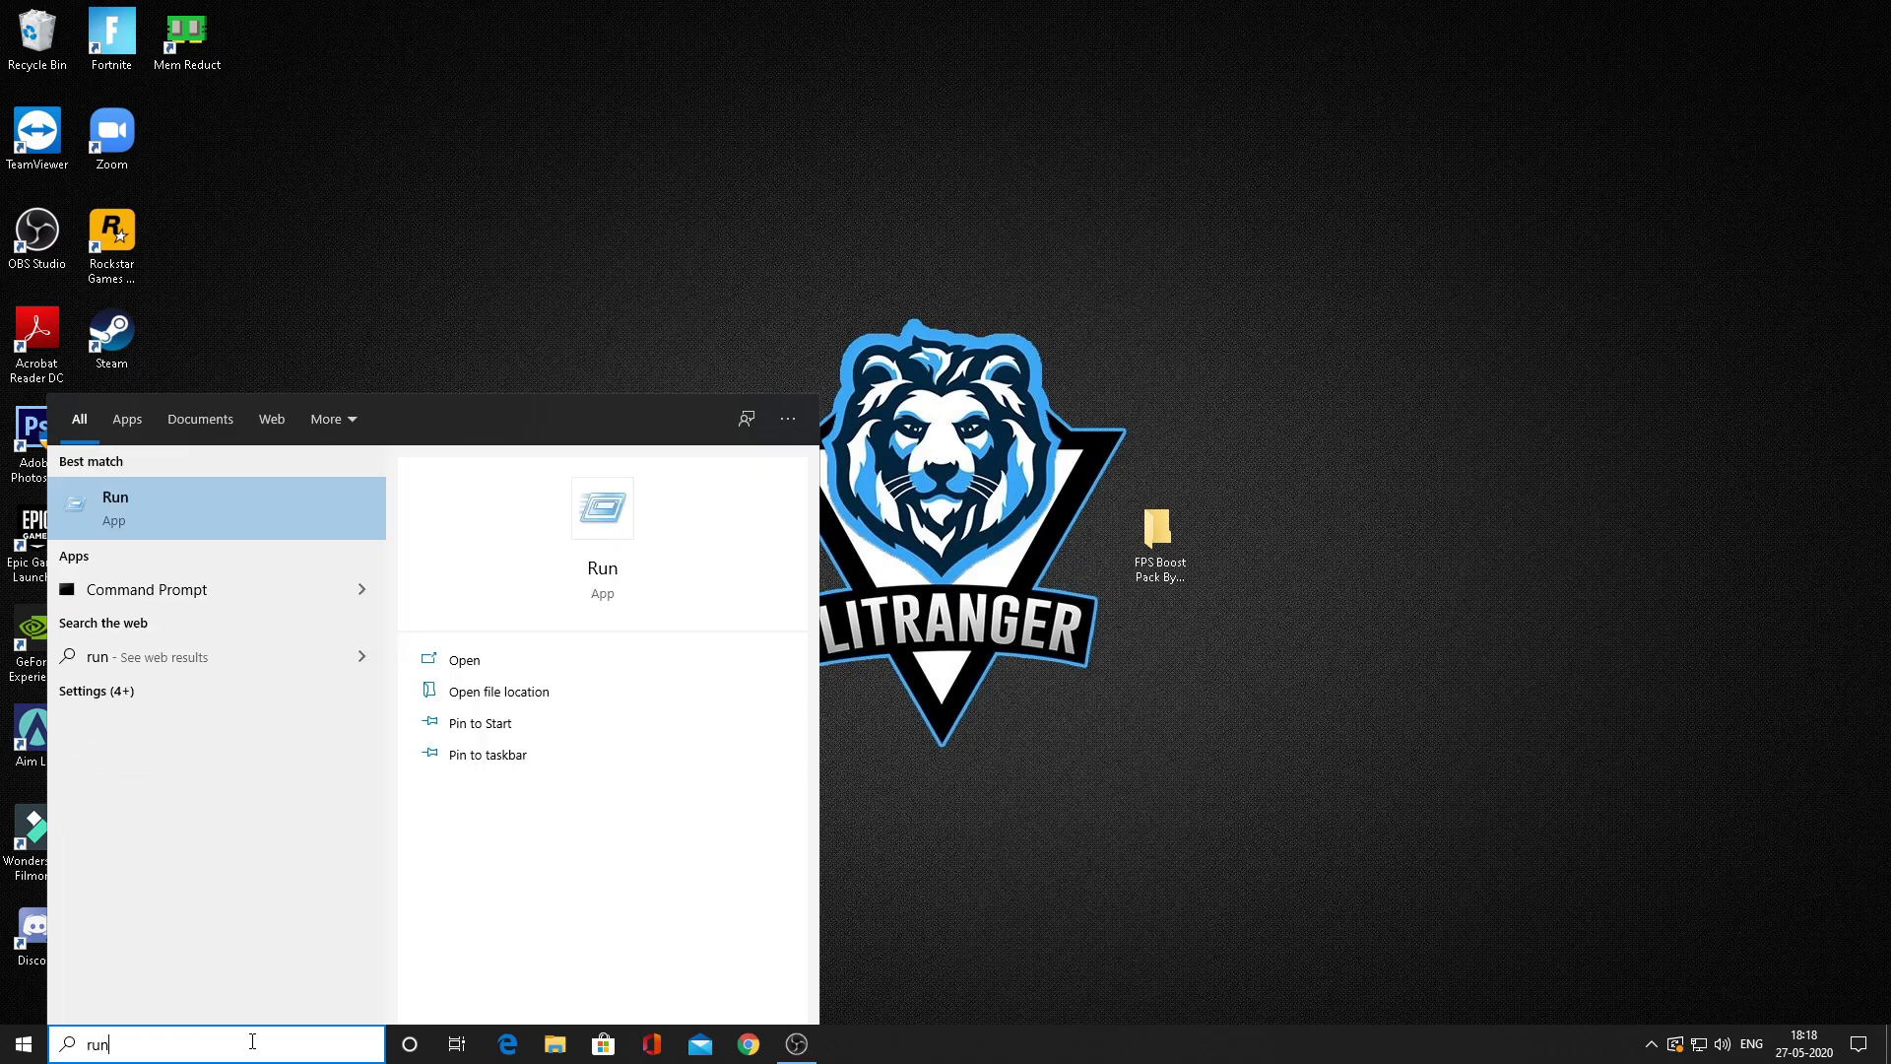
pyautogui.click(315, 532)
pyautogui.write('pre')
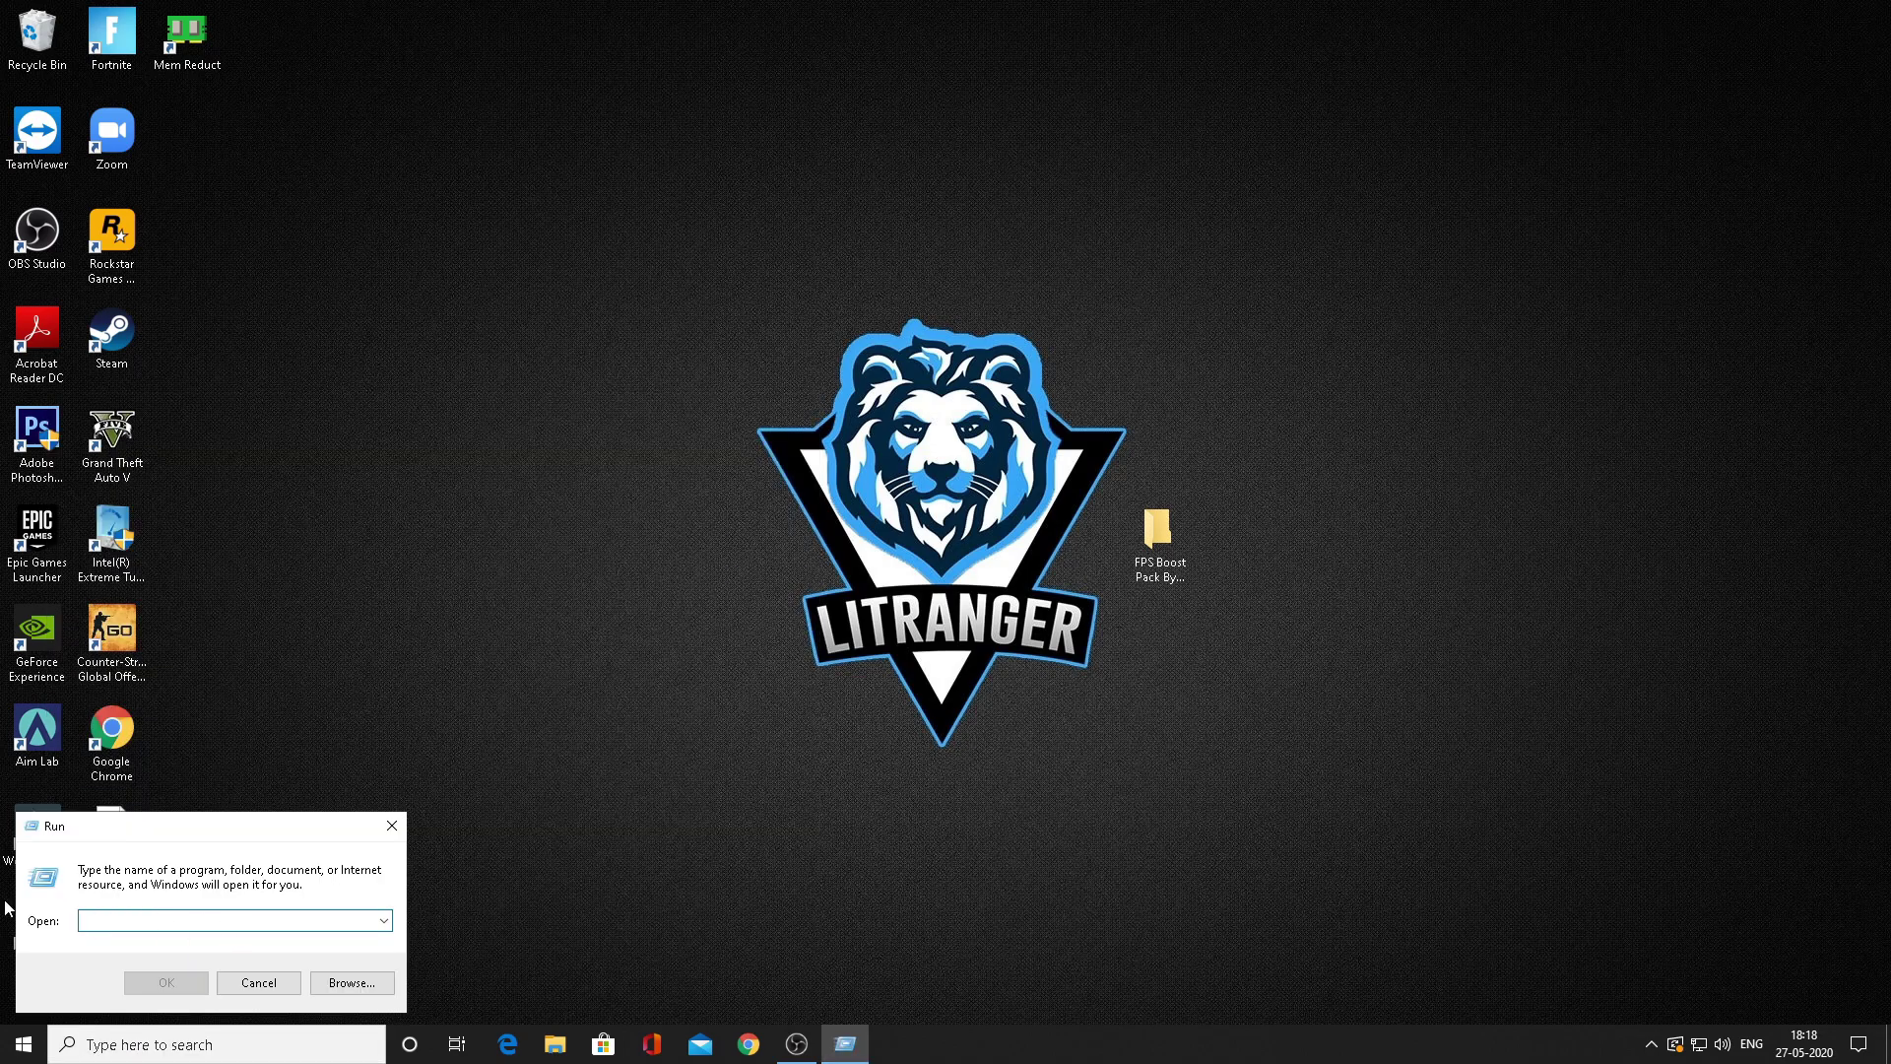
pyautogui.write('fetch')
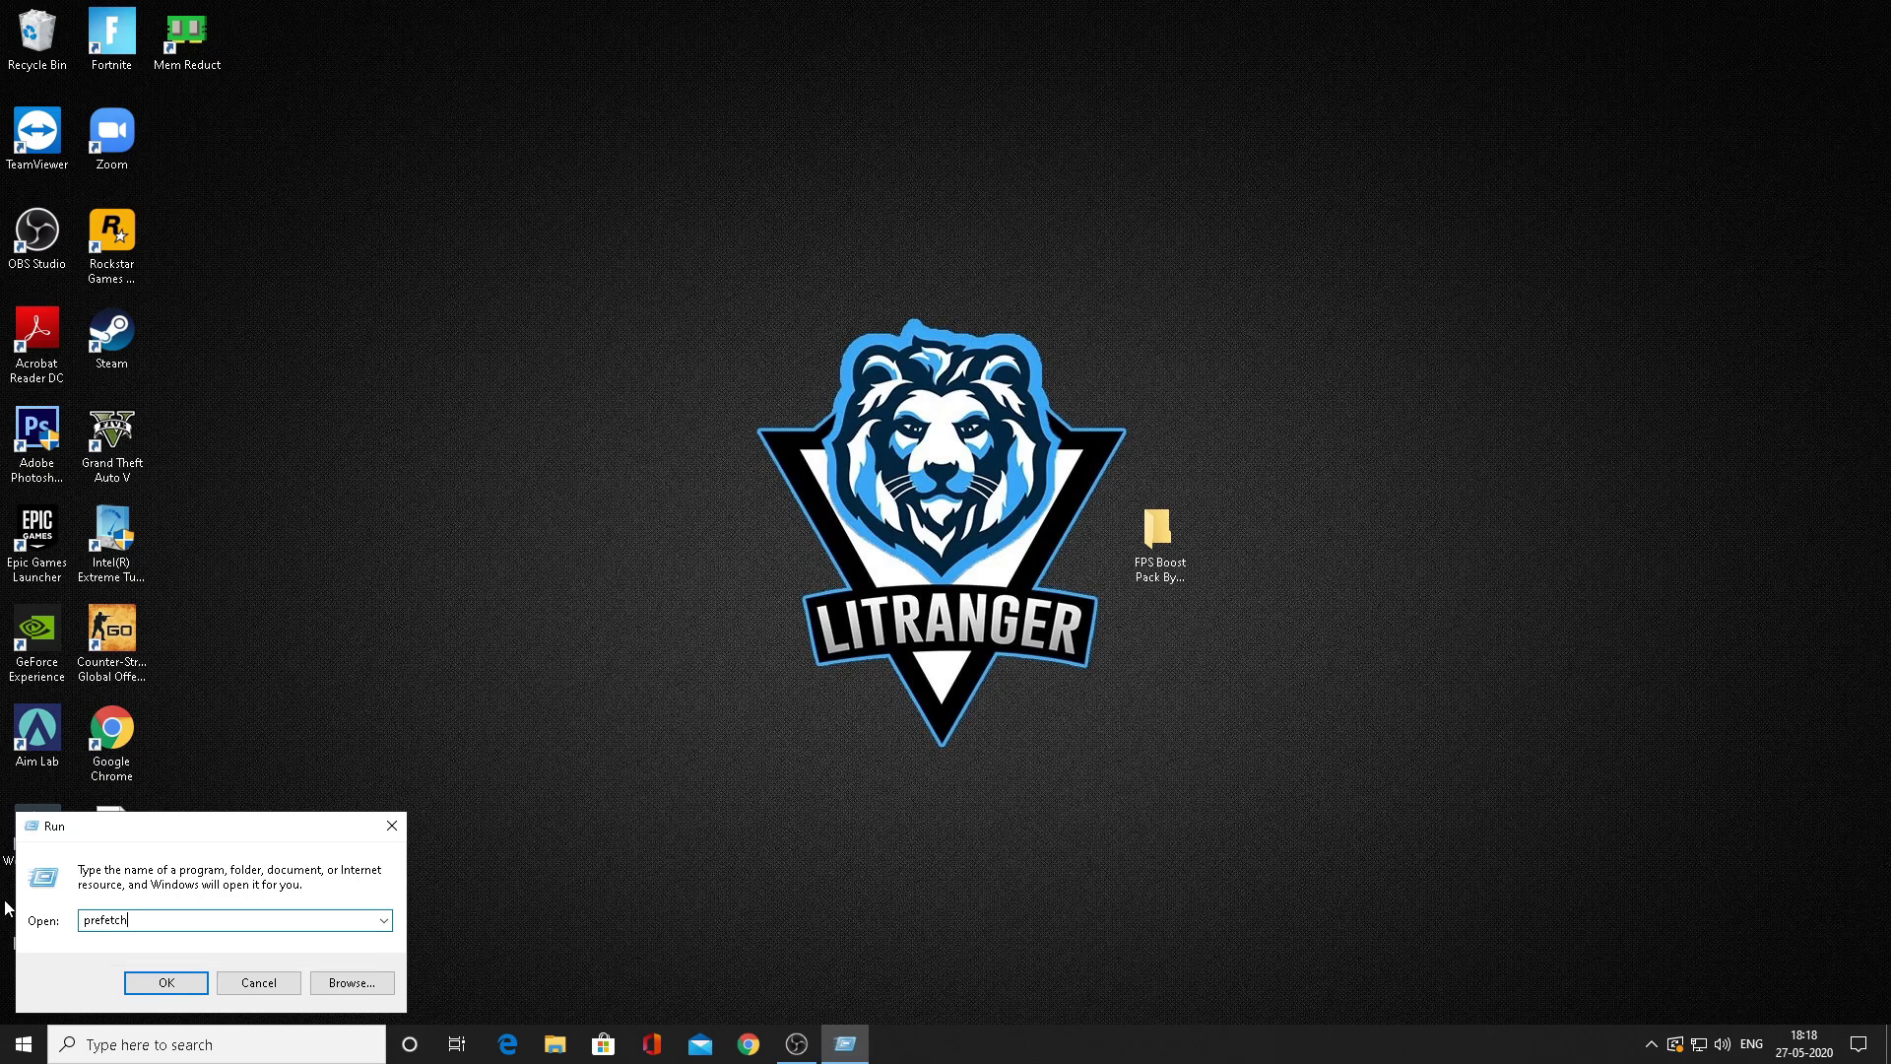
pyautogui.doubleClick(147, 927)
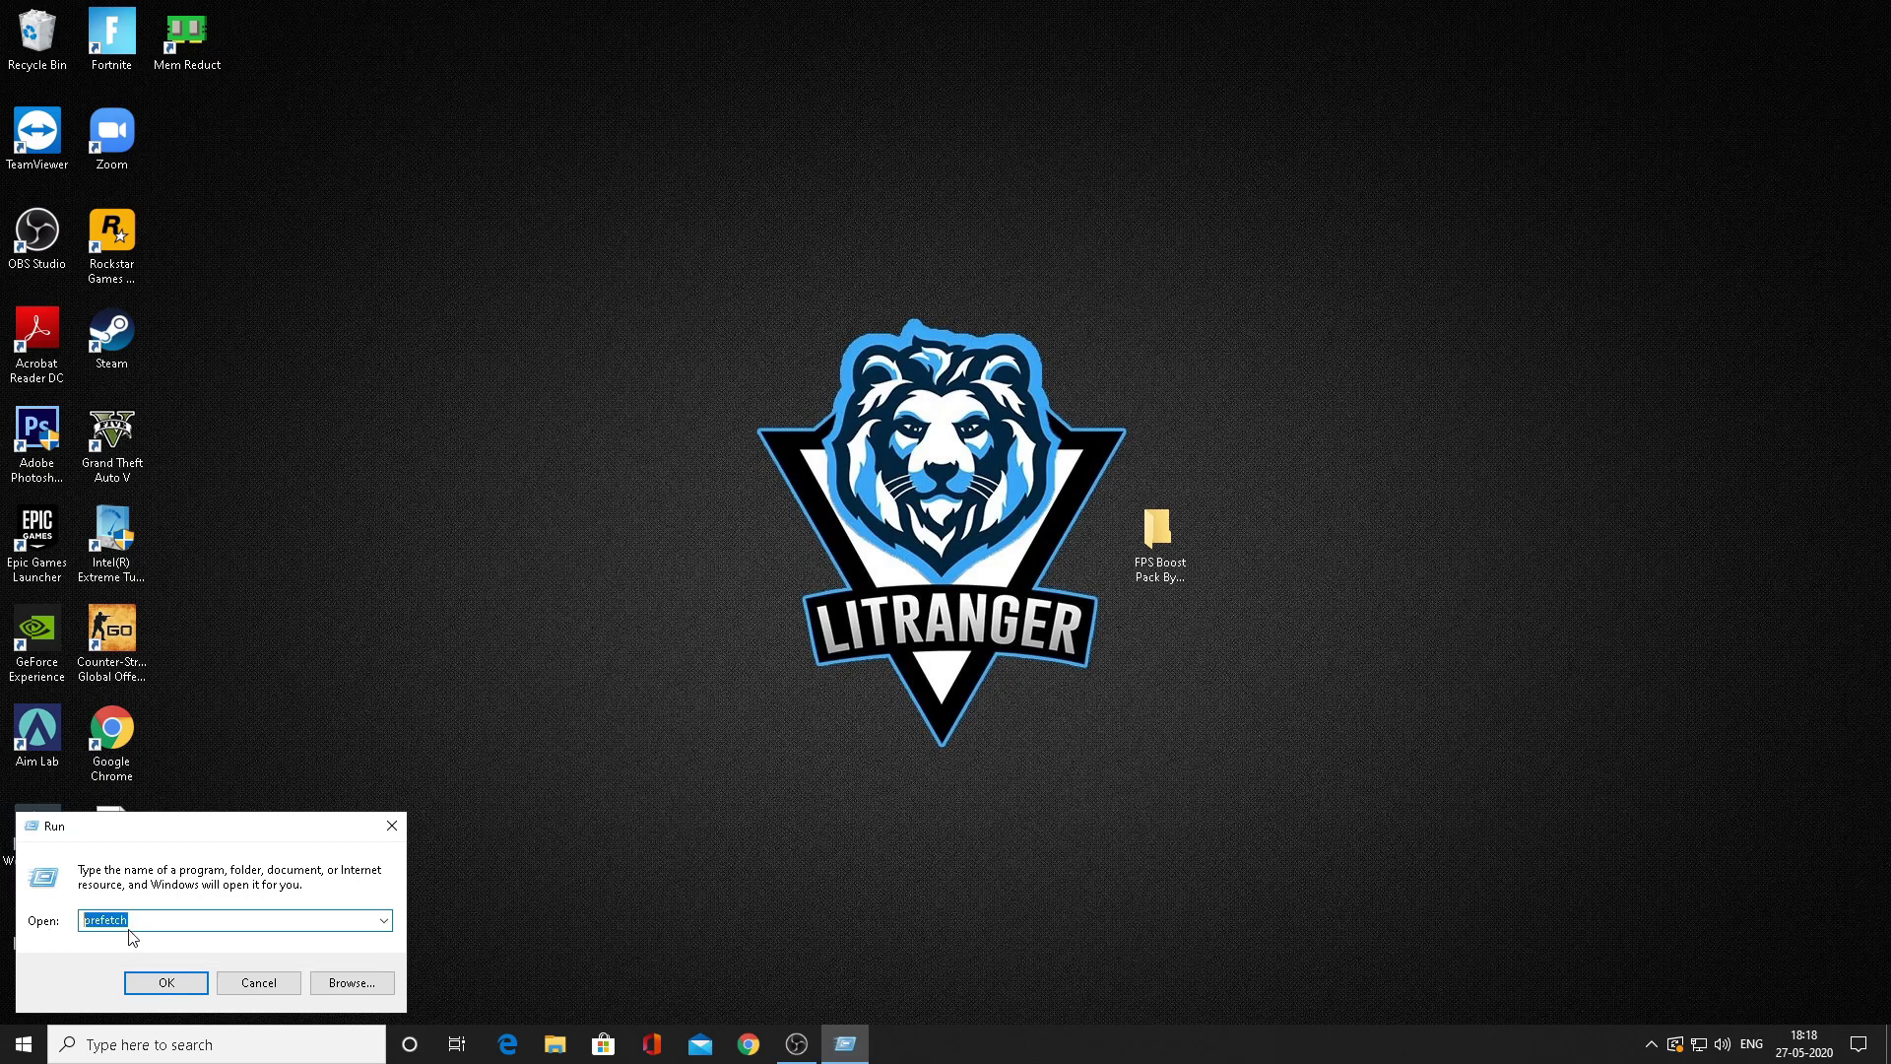
pyautogui.click(148, 987)
# - Delete all files in the prefetch folder, skipping the file in use, and close the window
pyautogui.click(972, 556)
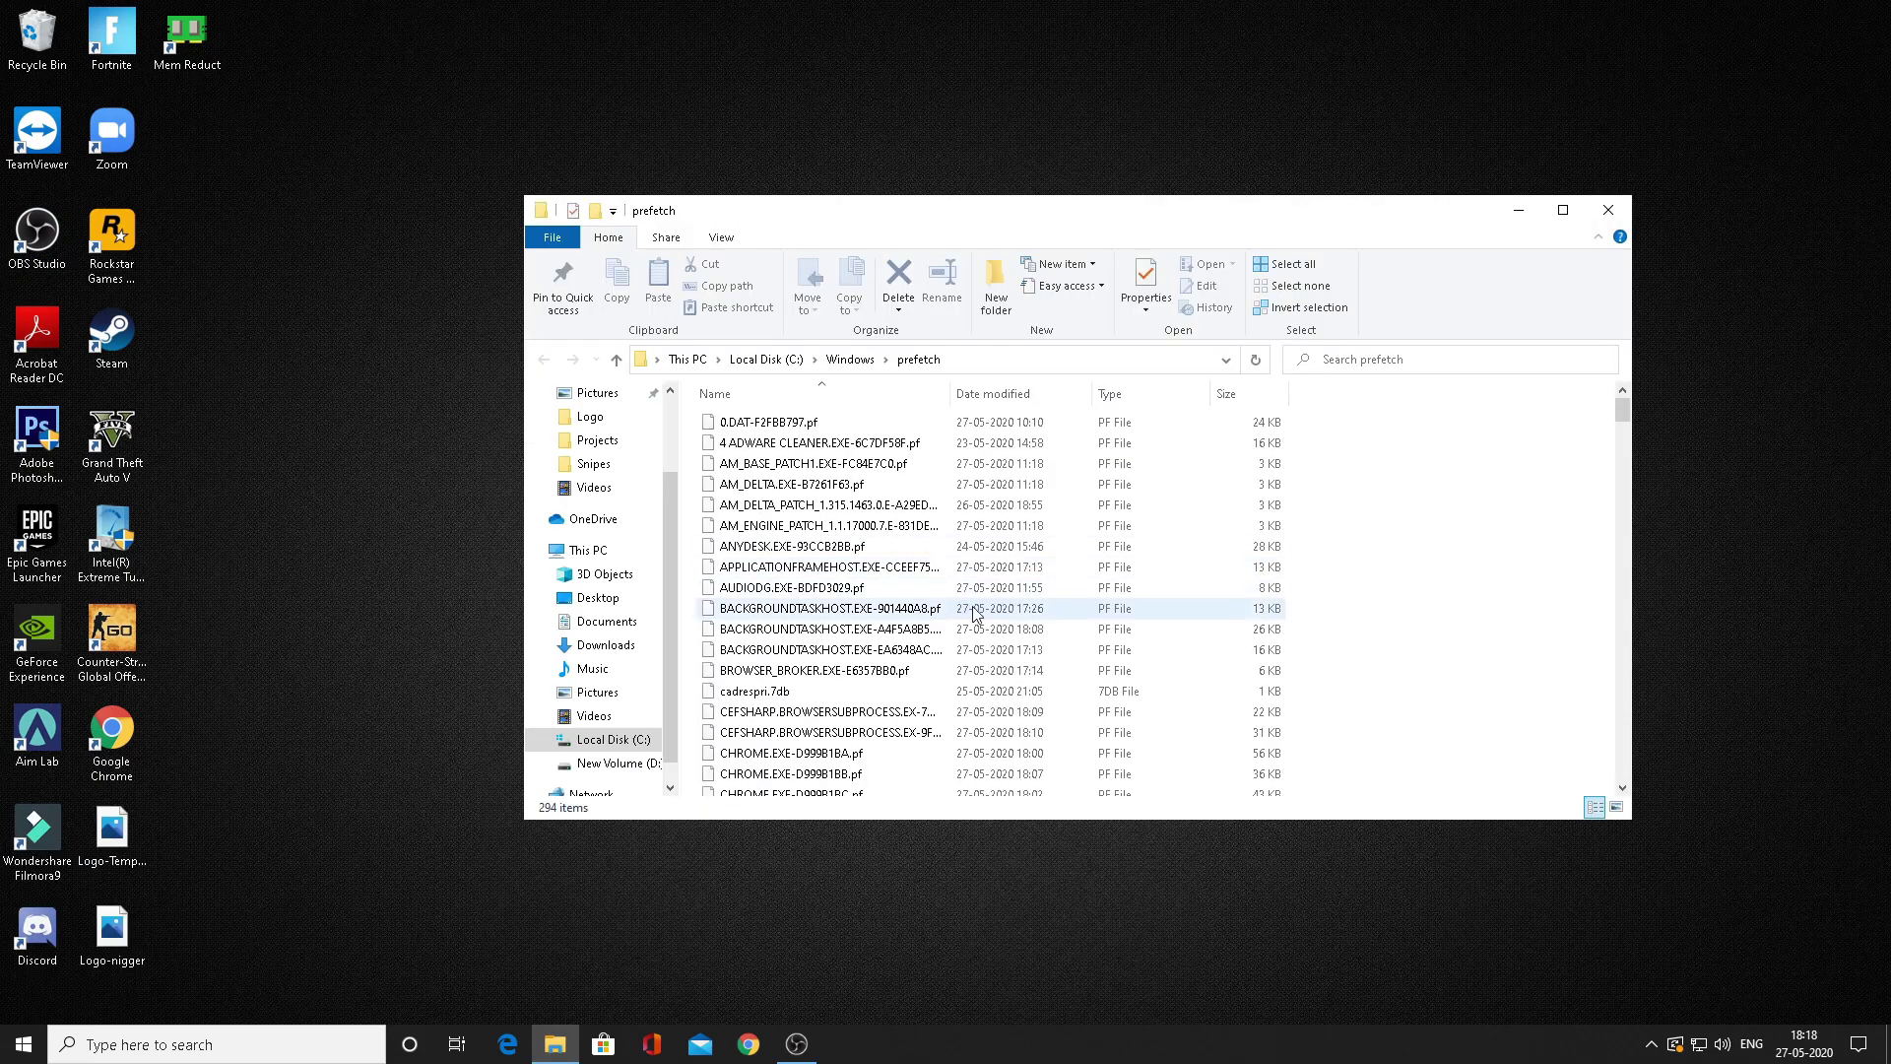
pyautogui.click(1266, 423)
pyautogui.moveTo(1298, 414); pyautogui.dragTo(807, 806)
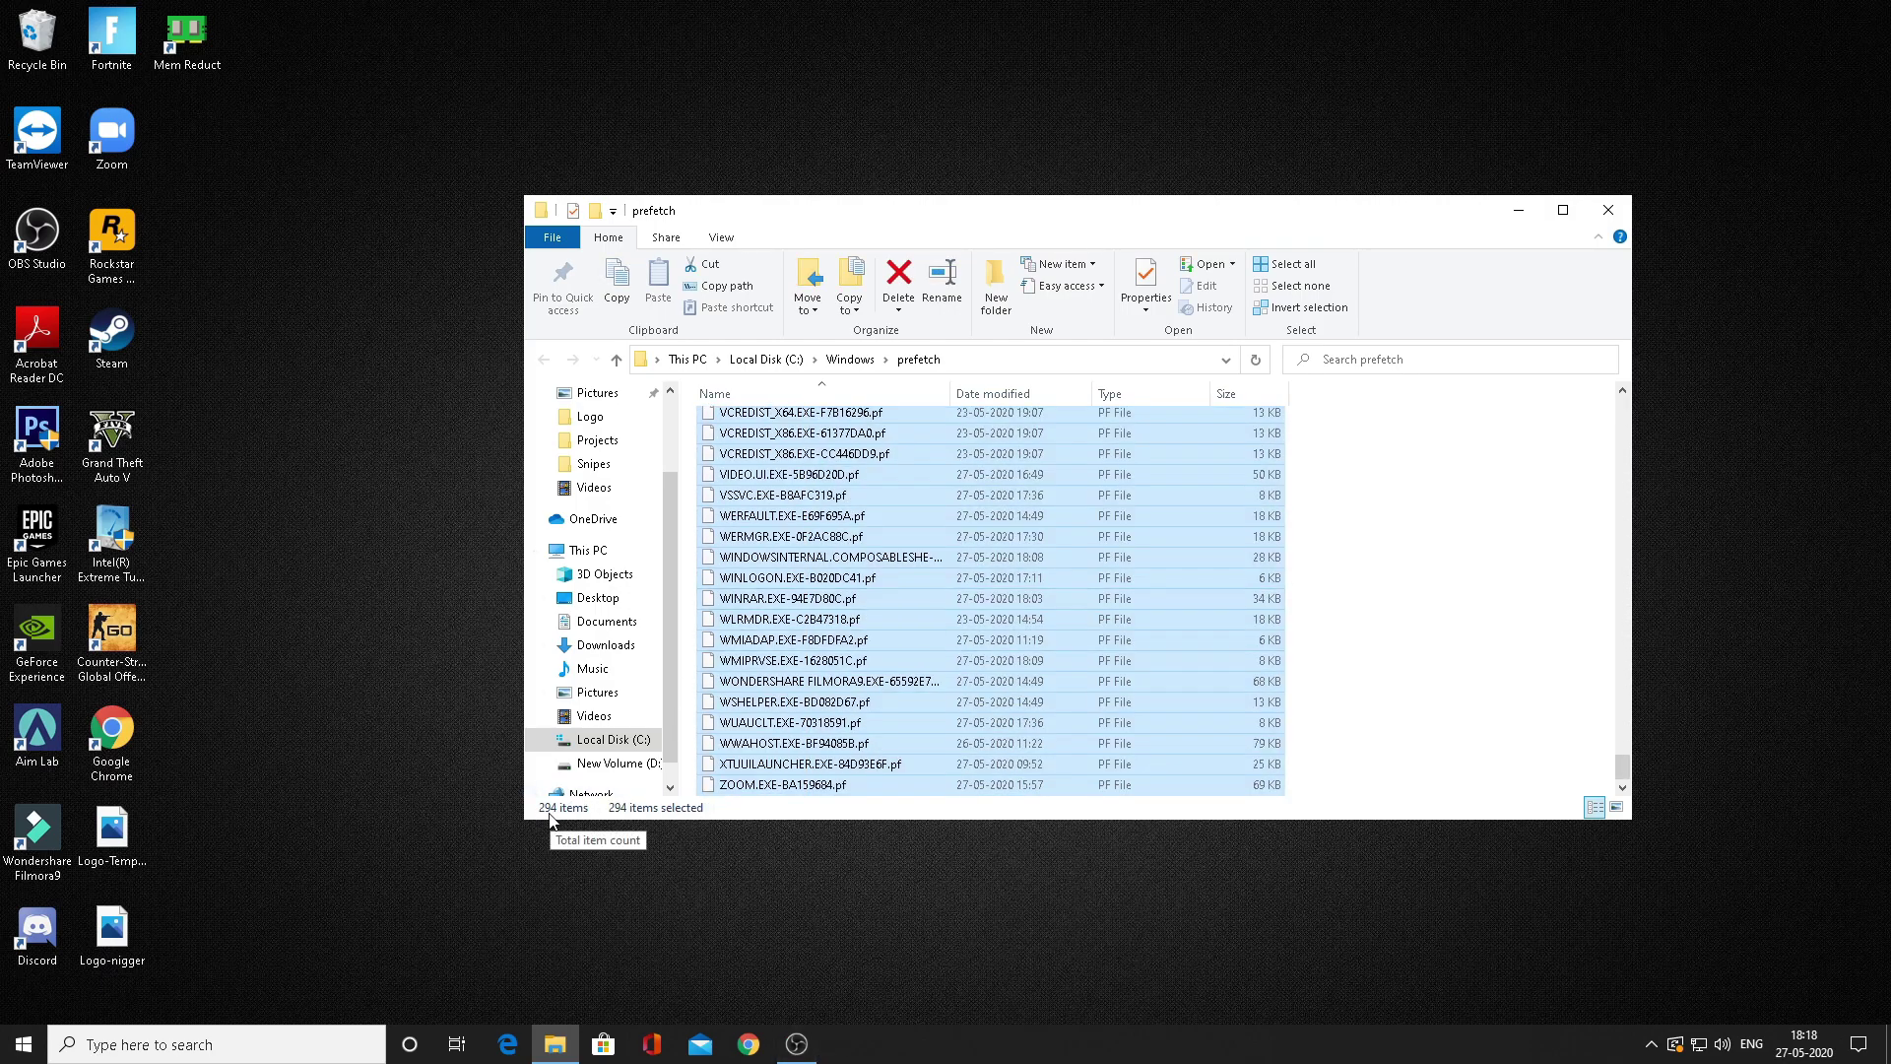
pyautogui.rightClick(802, 622)
pyautogui.click(908, 867)
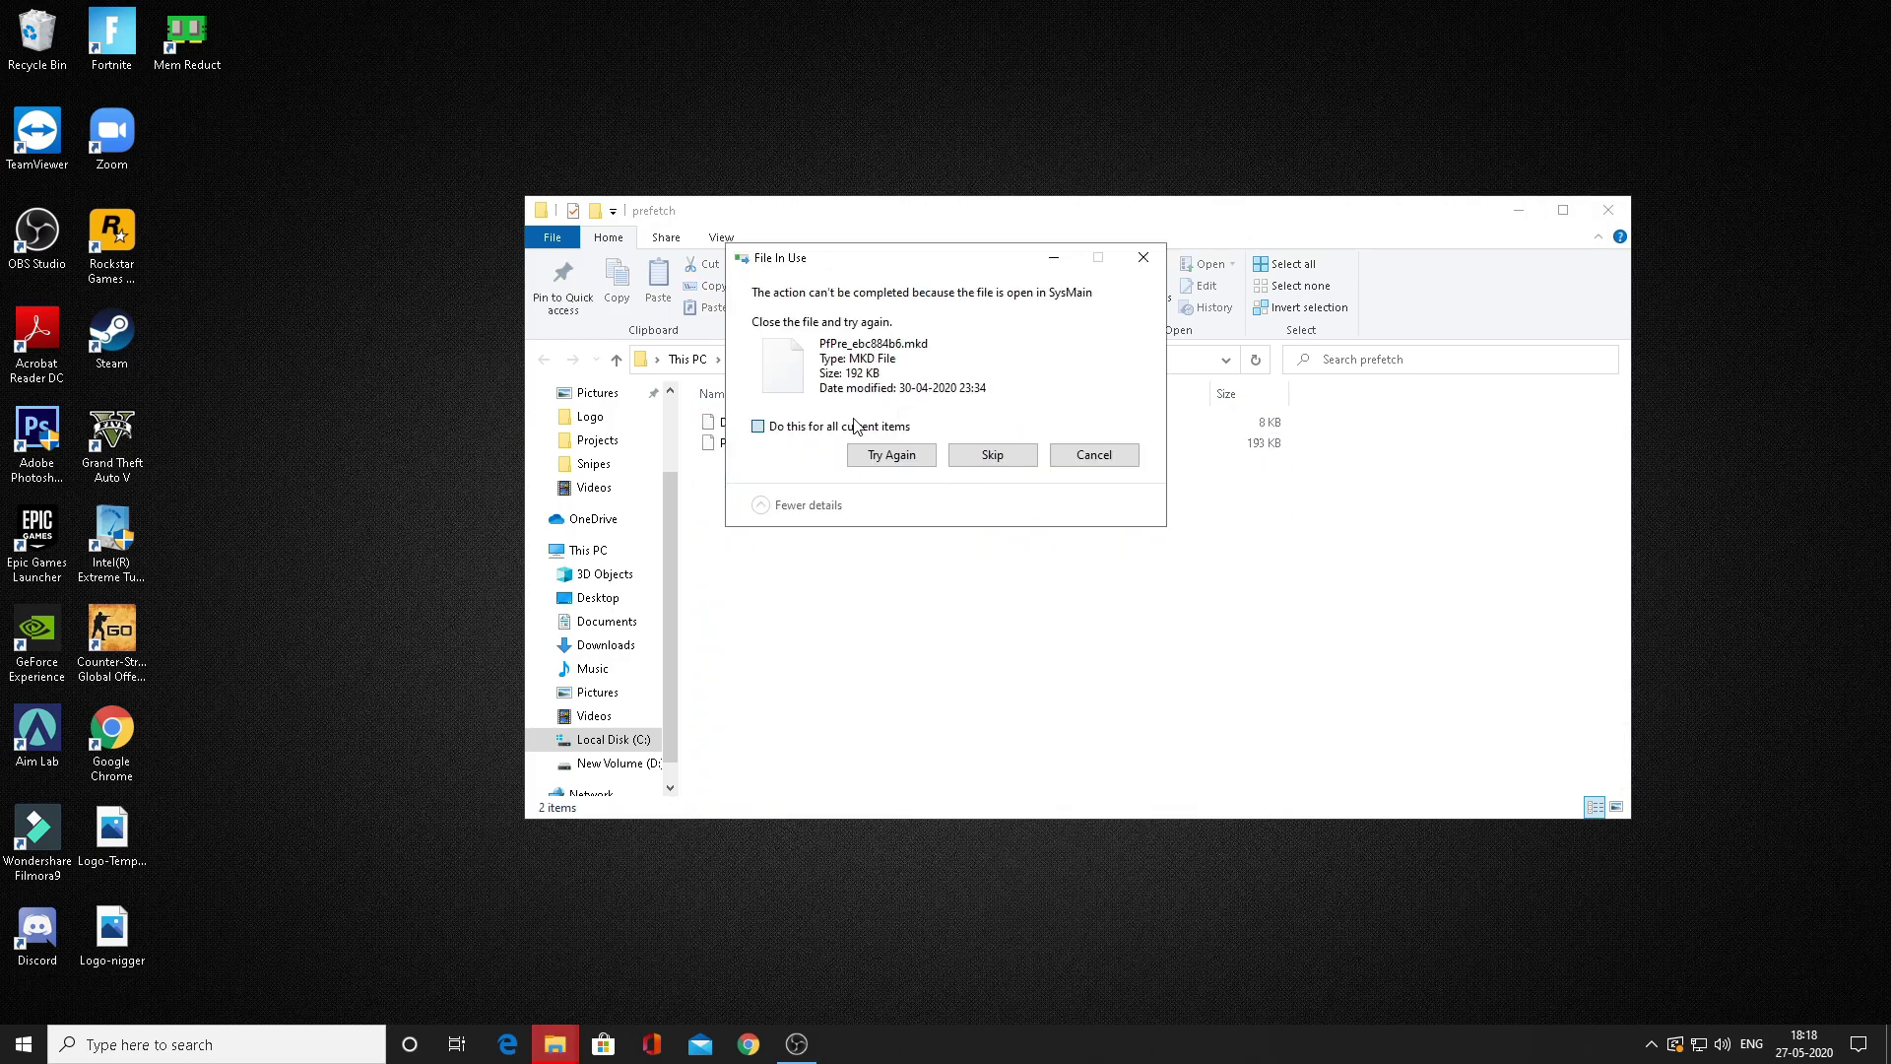
pyautogui.click(992, 455)
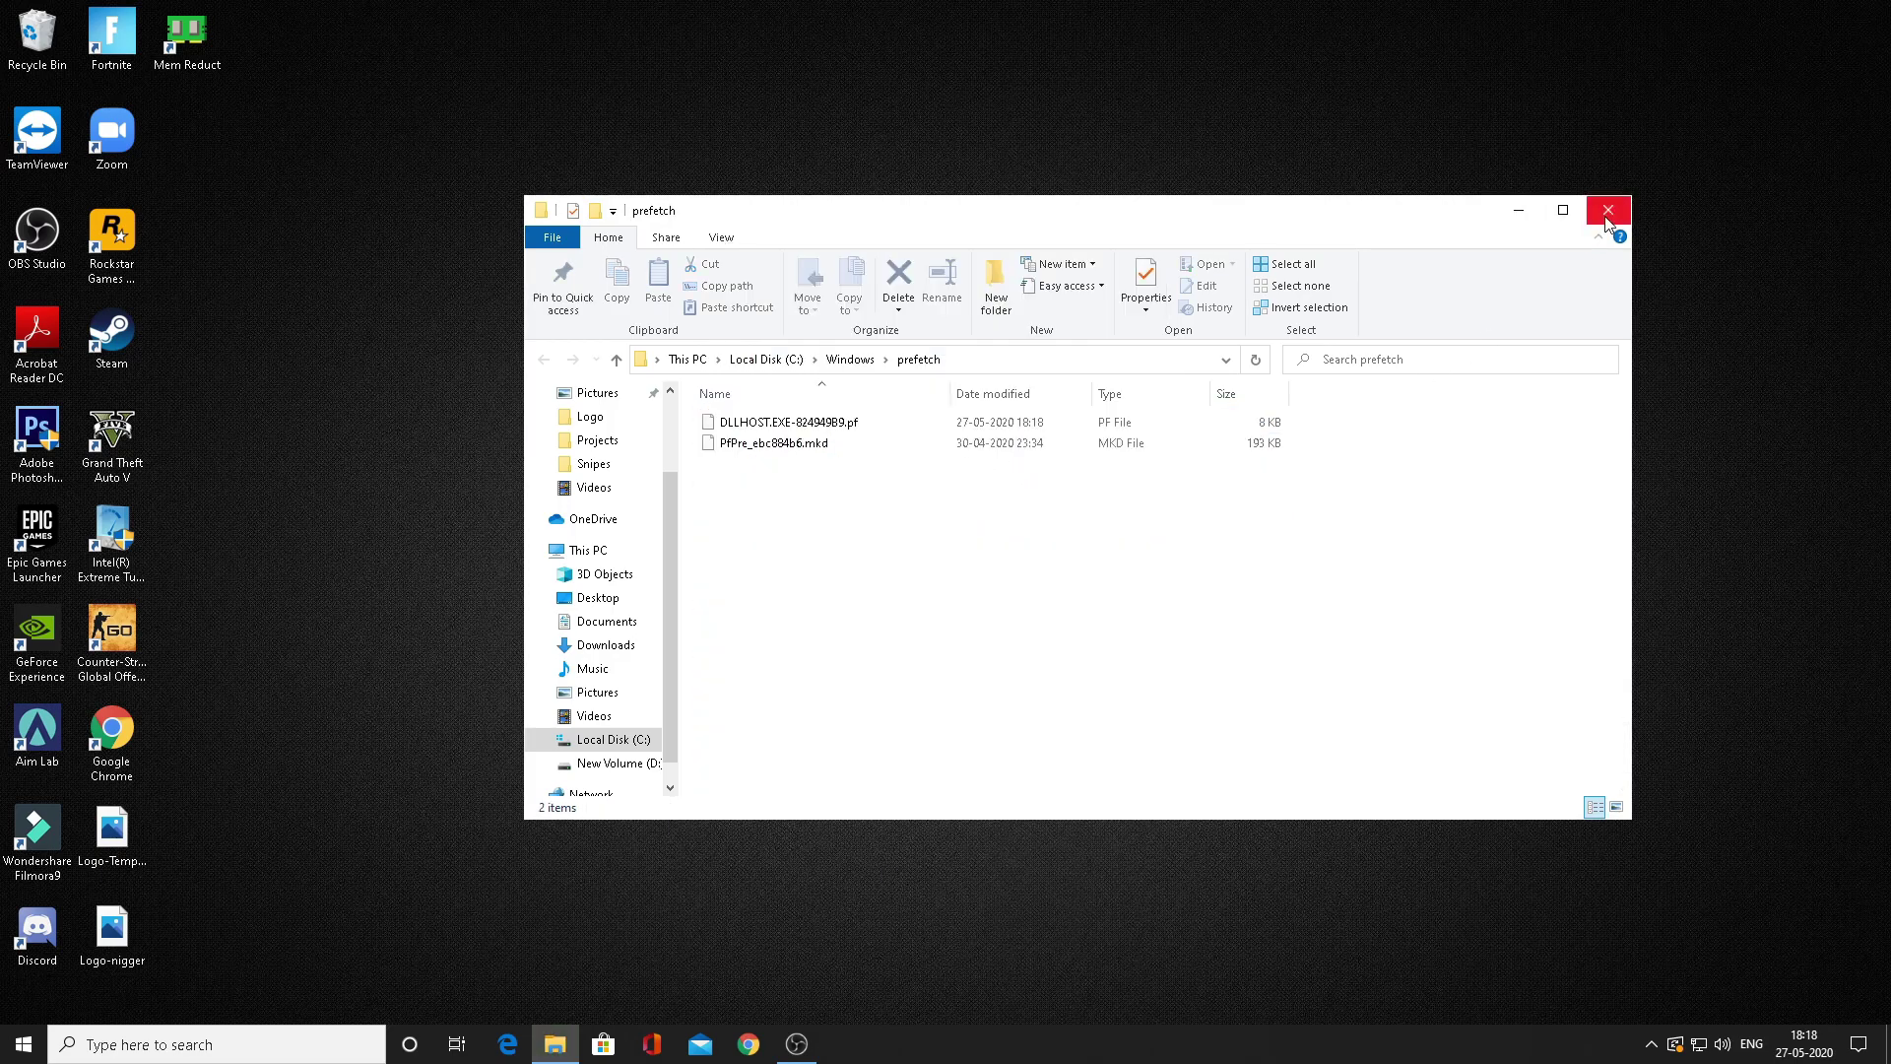
pyautogui.click(1607, 211)
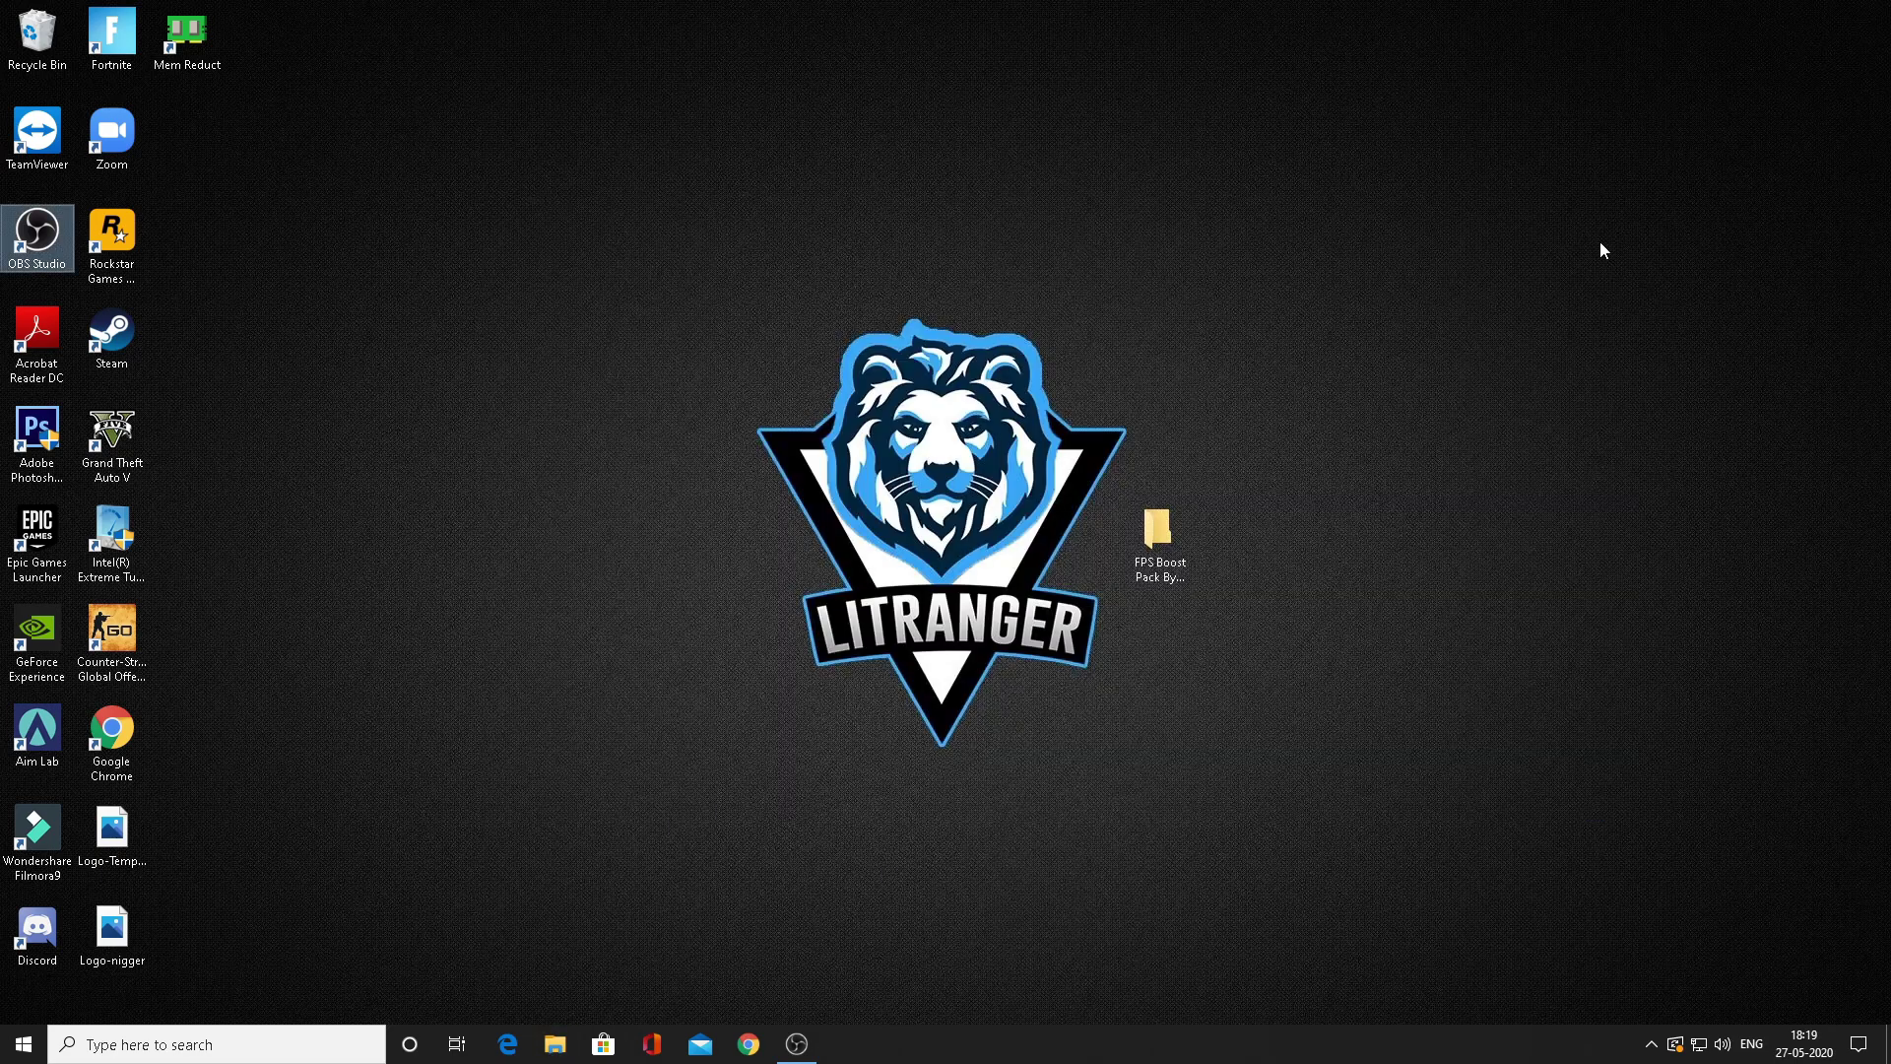
# - Empty the Recycle Bin and confirm the permanent deletion
pyautogui.rightClick(36, 40)
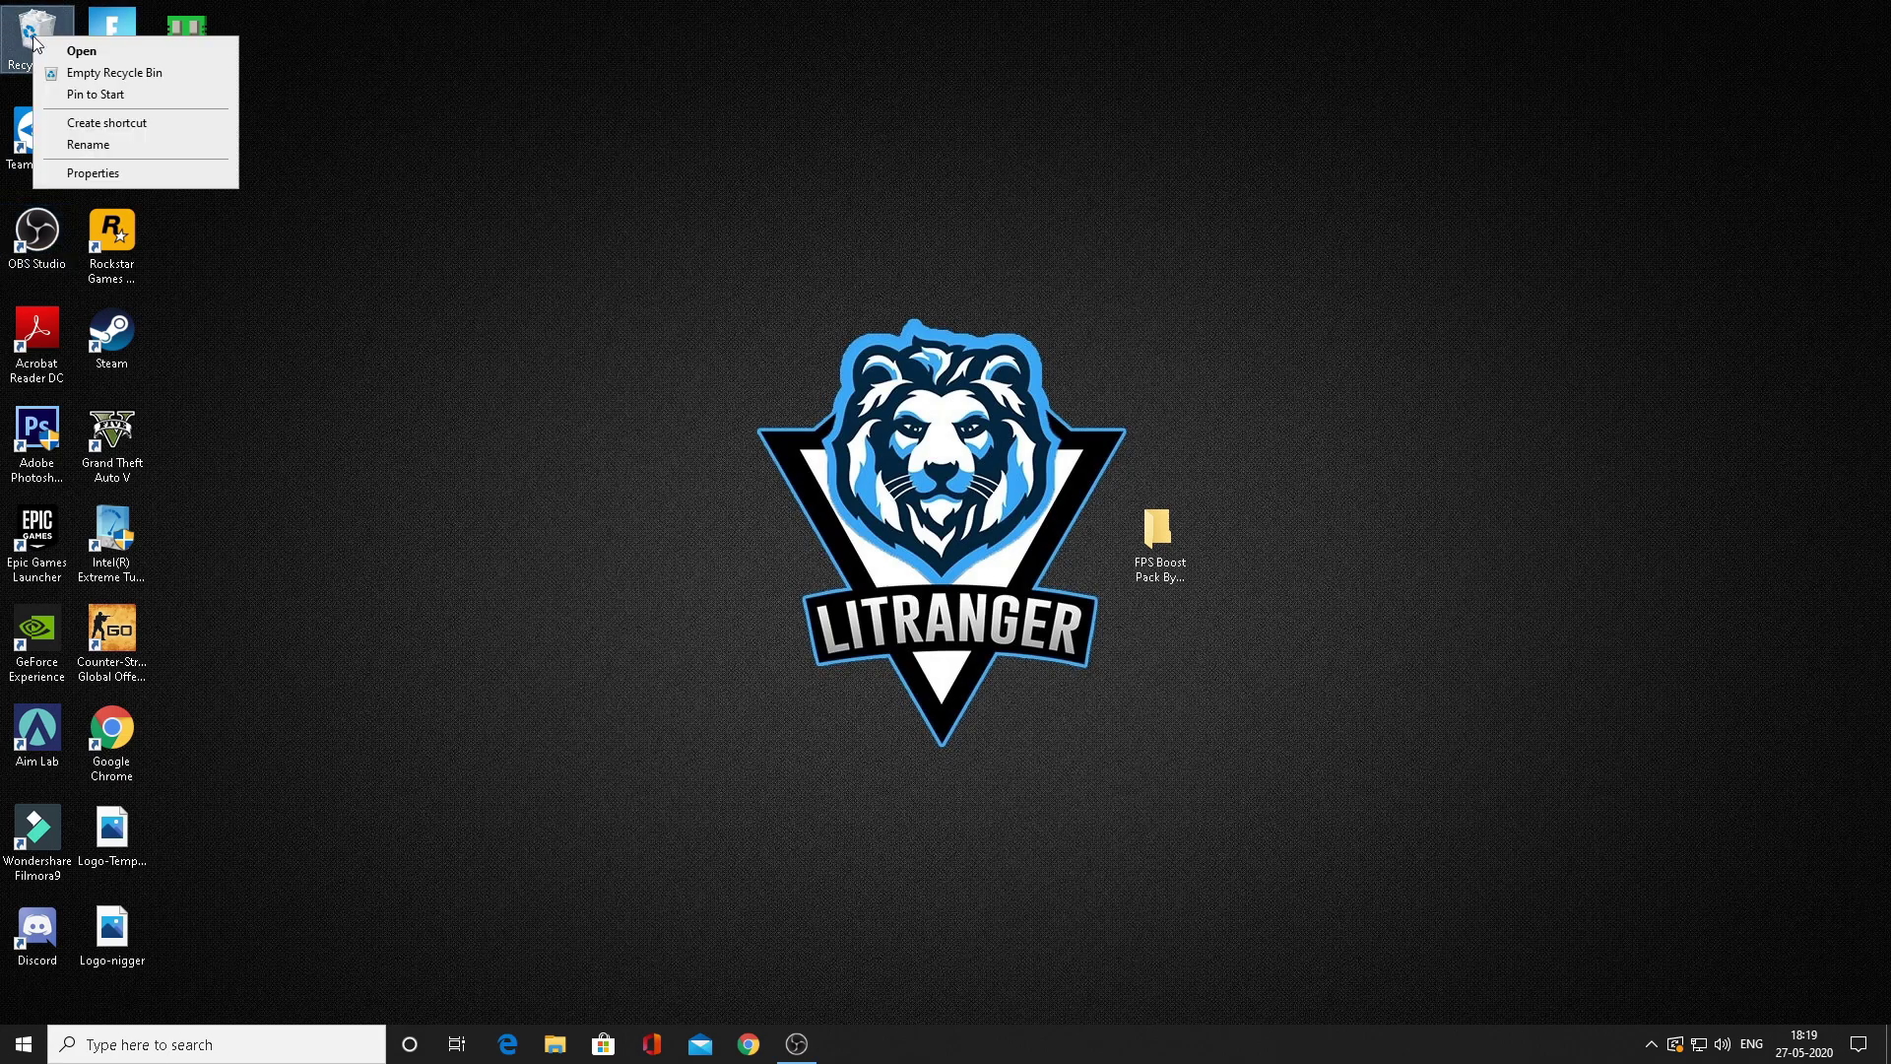
pyautogui.click(124, 74)
pyautogui.click(1025, 537)
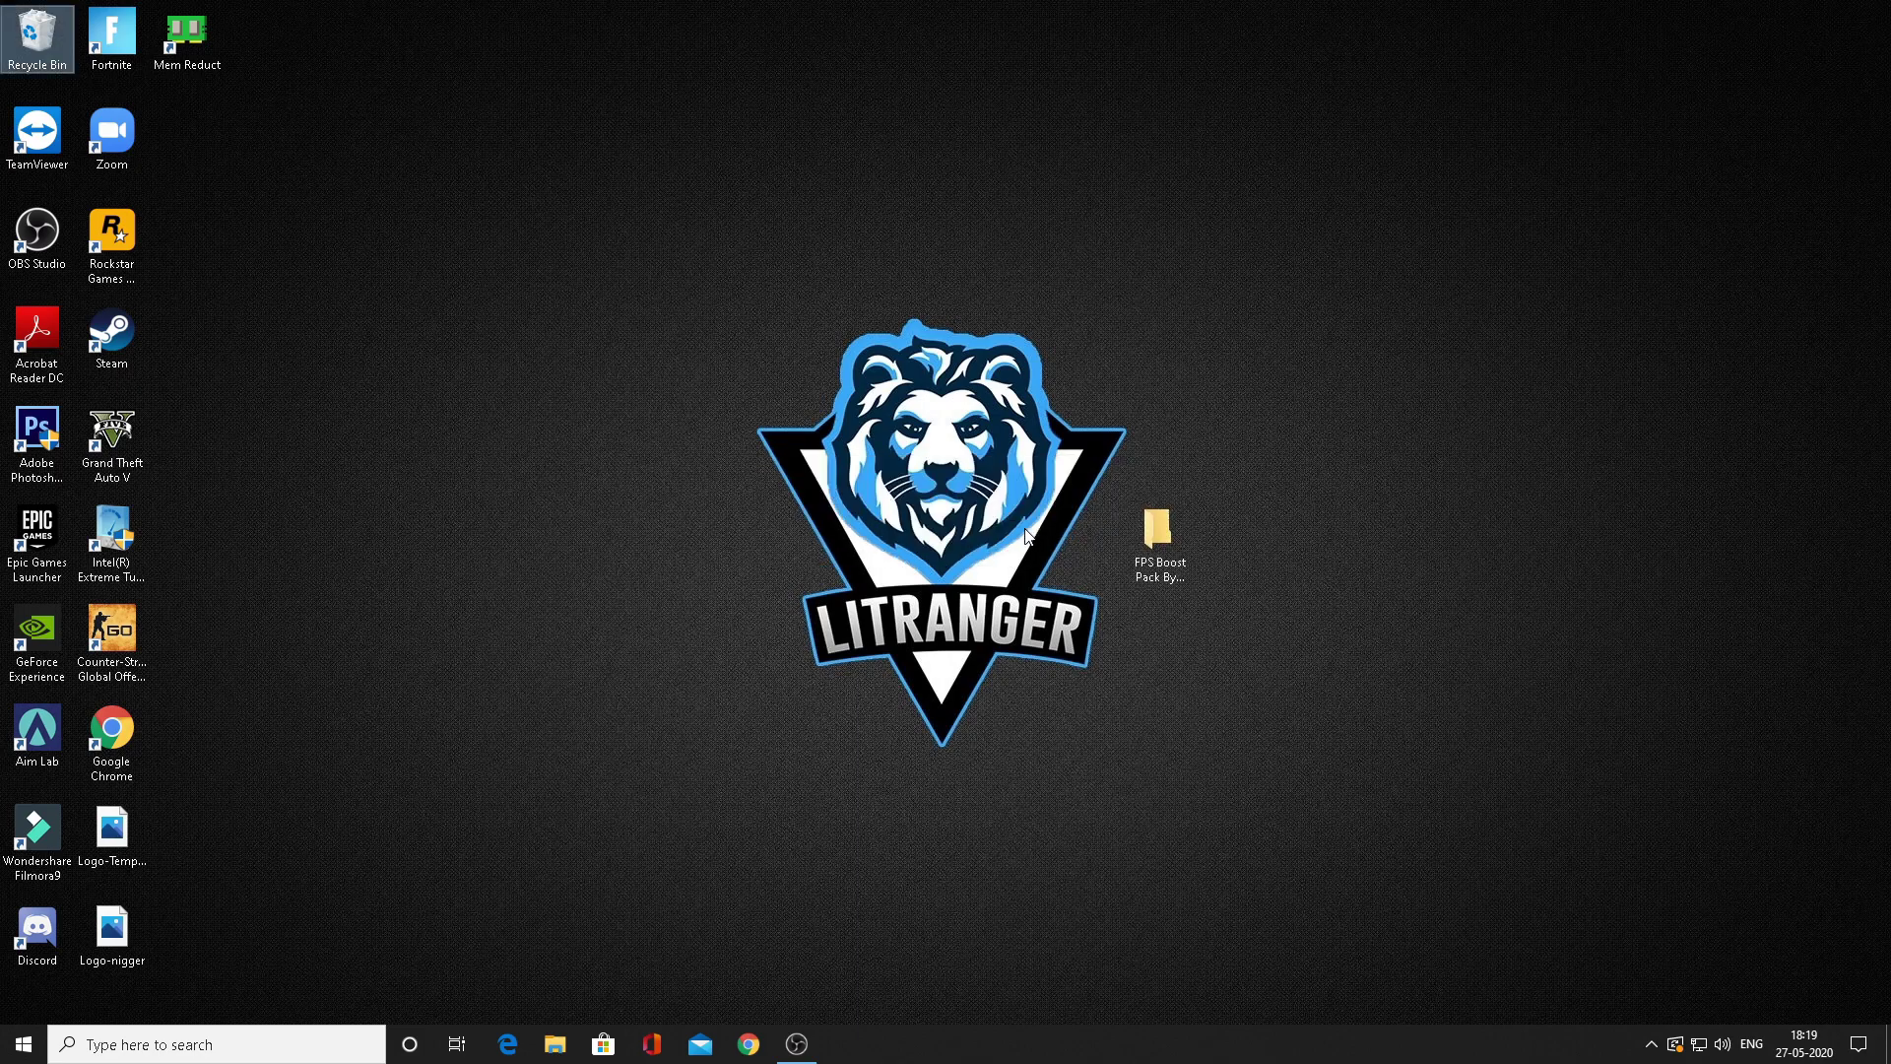
pyautogui.click(892, 436)
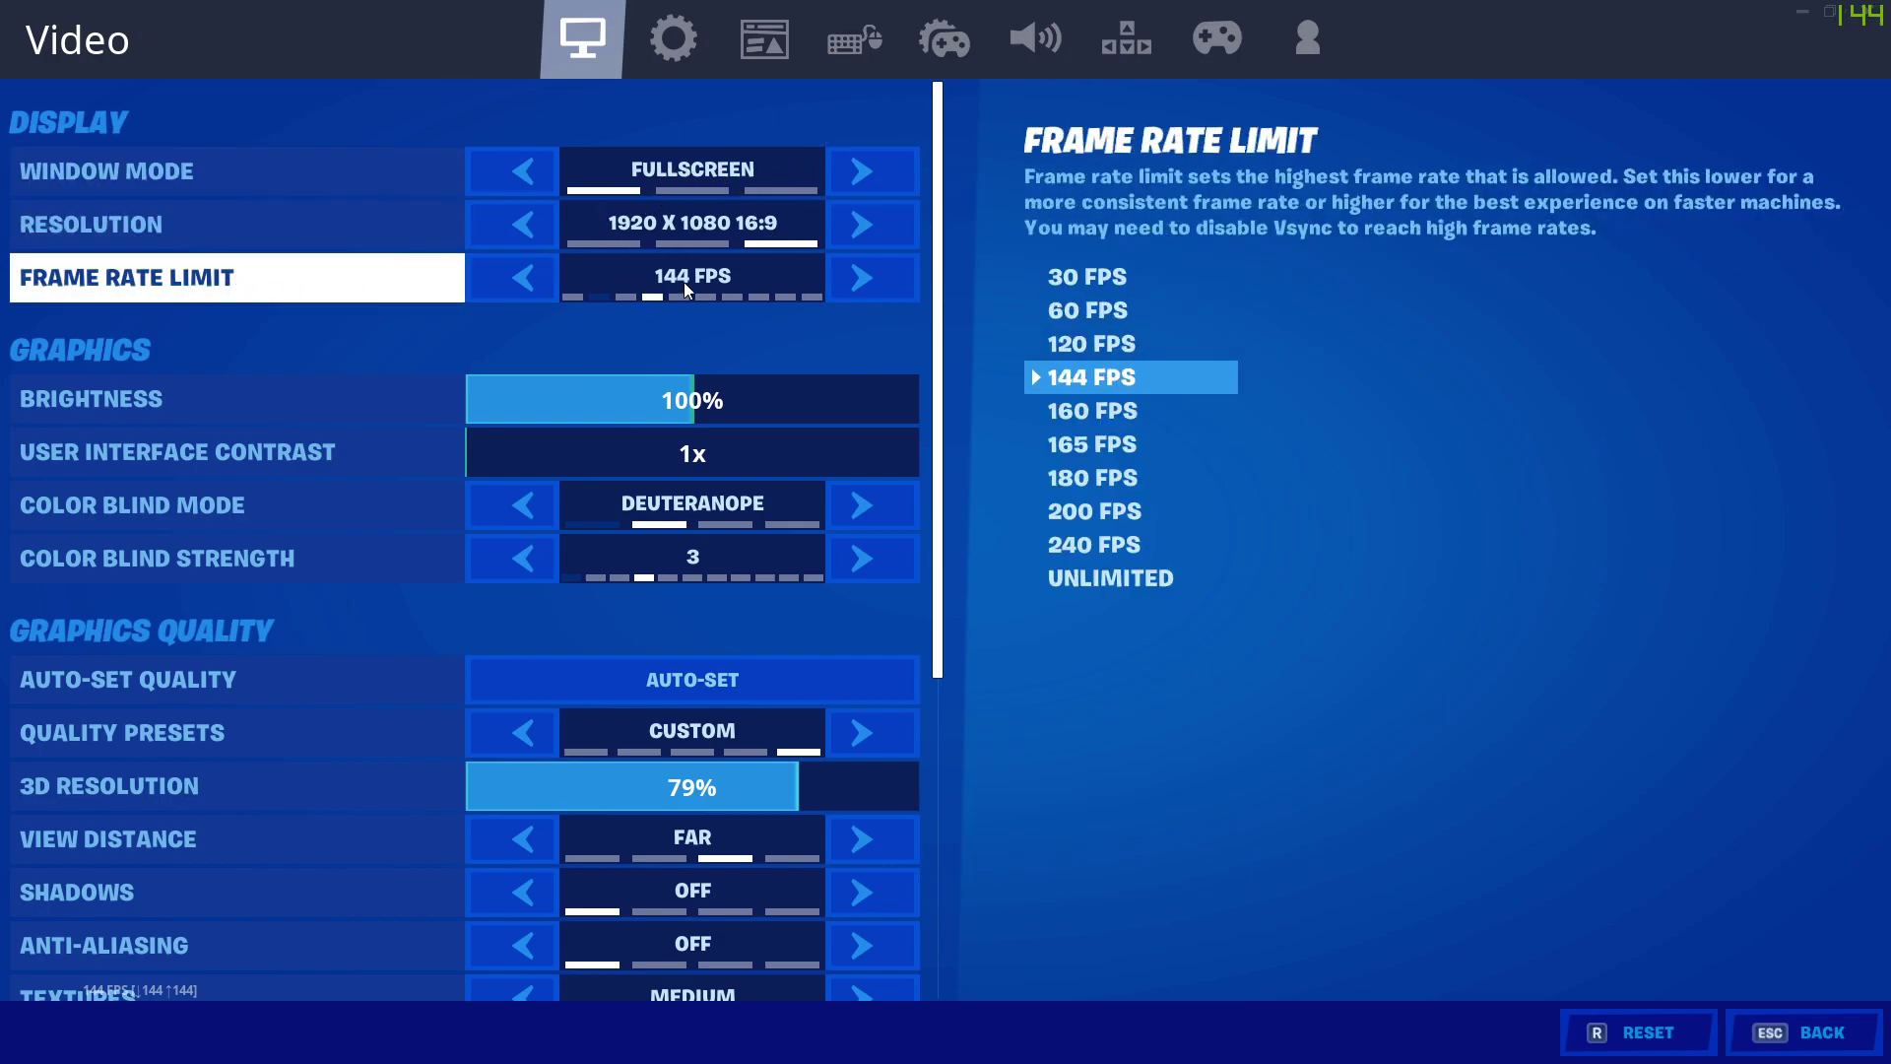
# - In Fortnite's video settings, lower the Frame Rate Limit to 120 FPS and set it back to 144 FPS
pyautogui.click(518, 277)
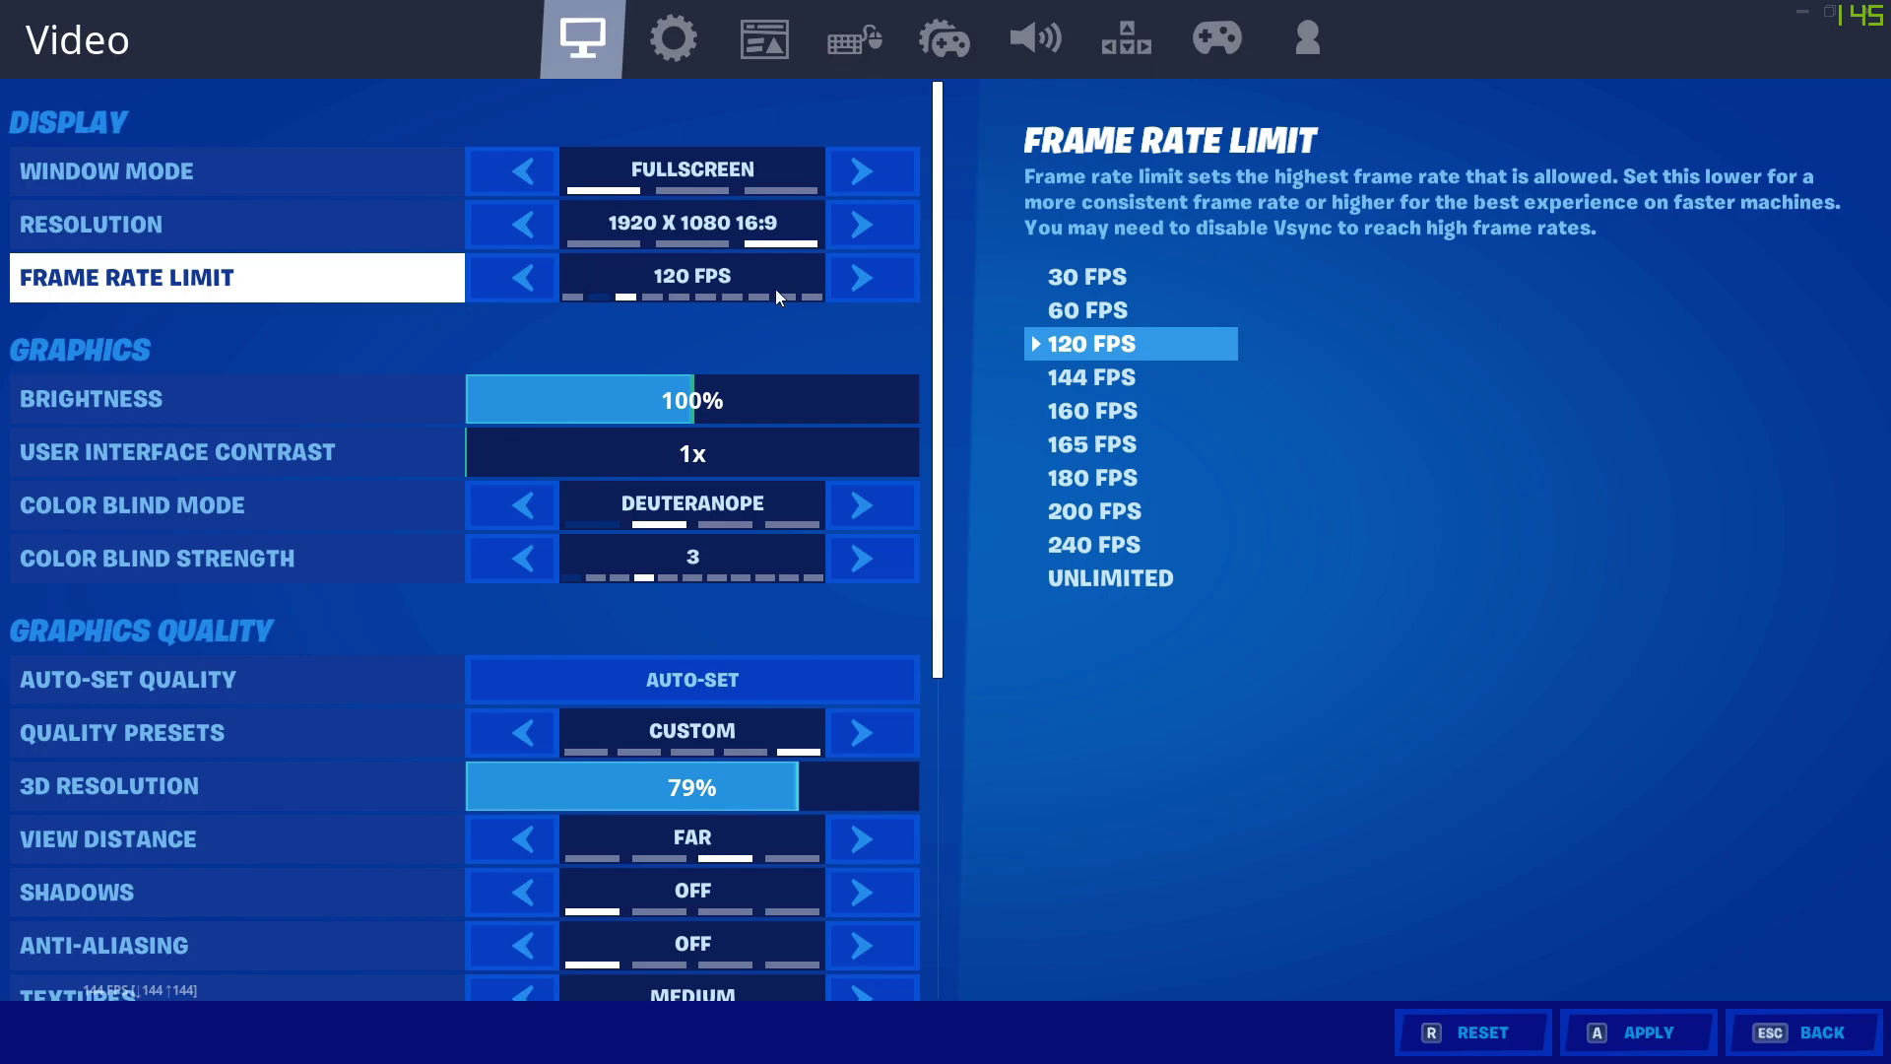
pyautogui.click(841, 272)
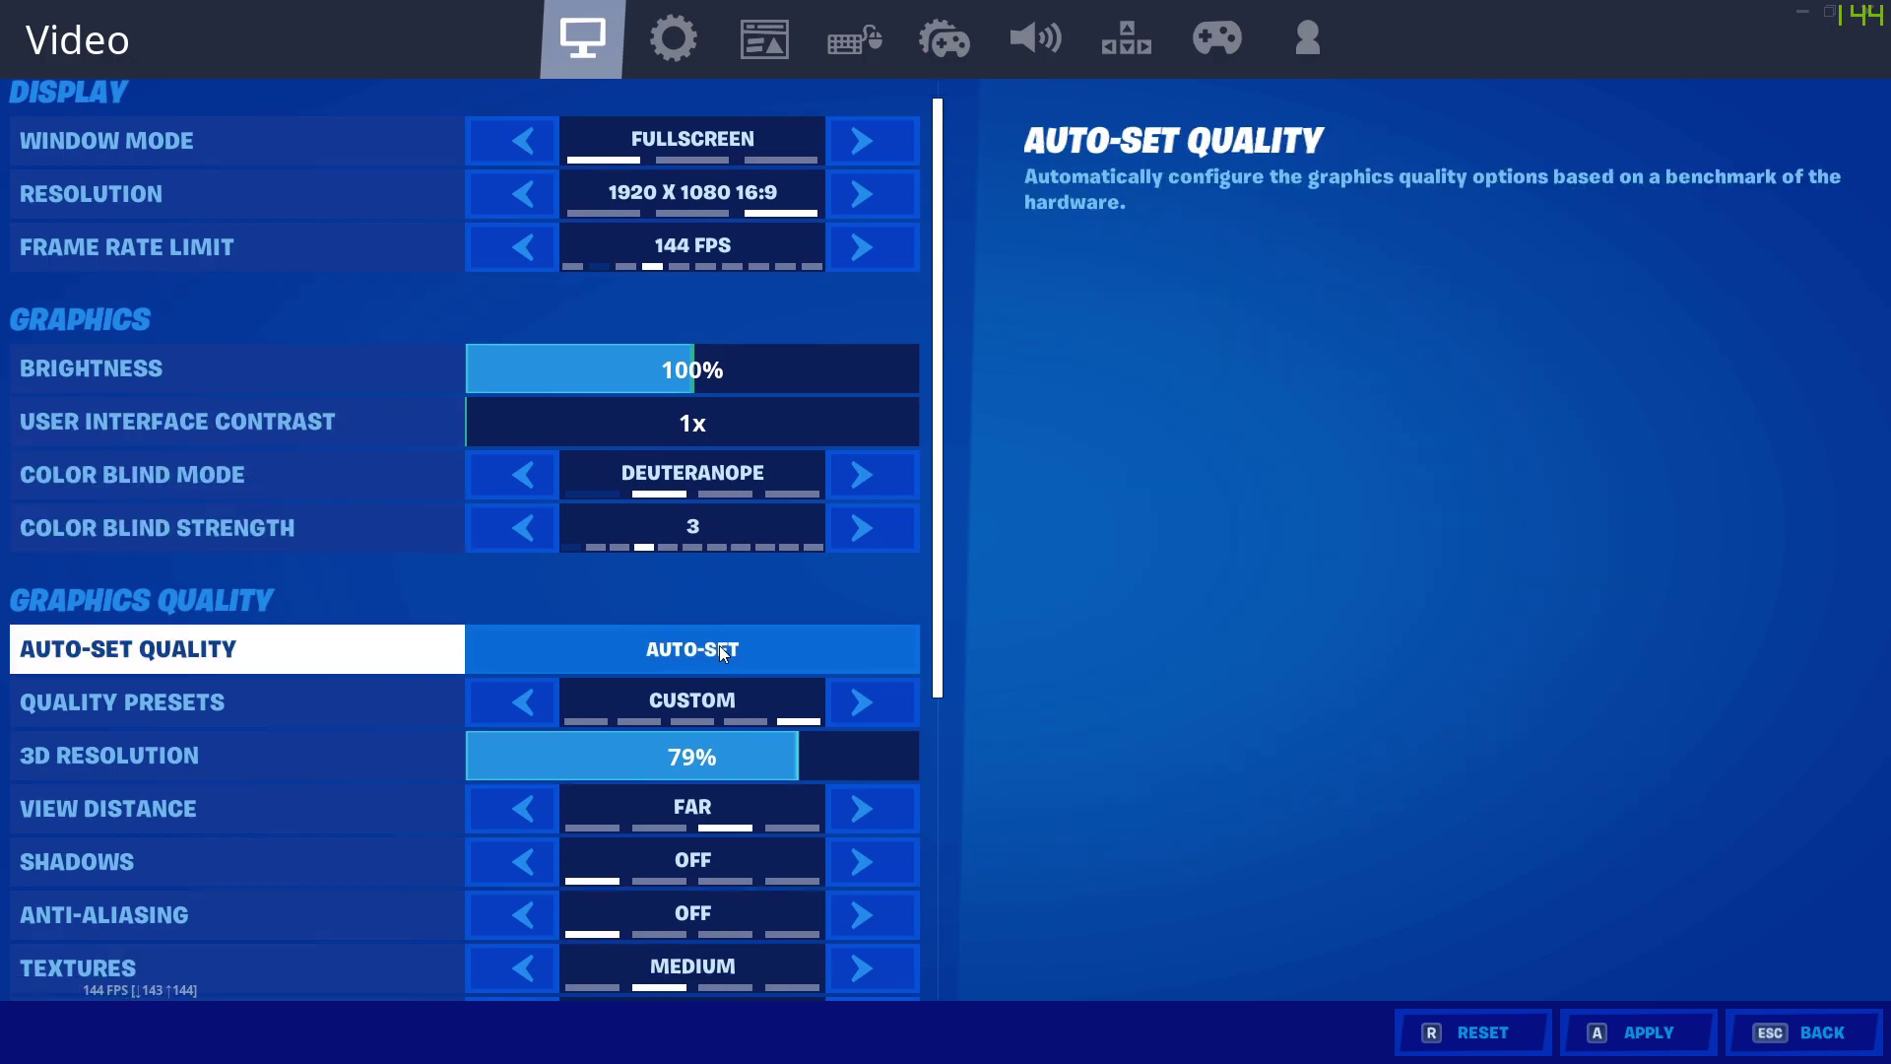
pyautogui.scroll(-1, 719, 647)
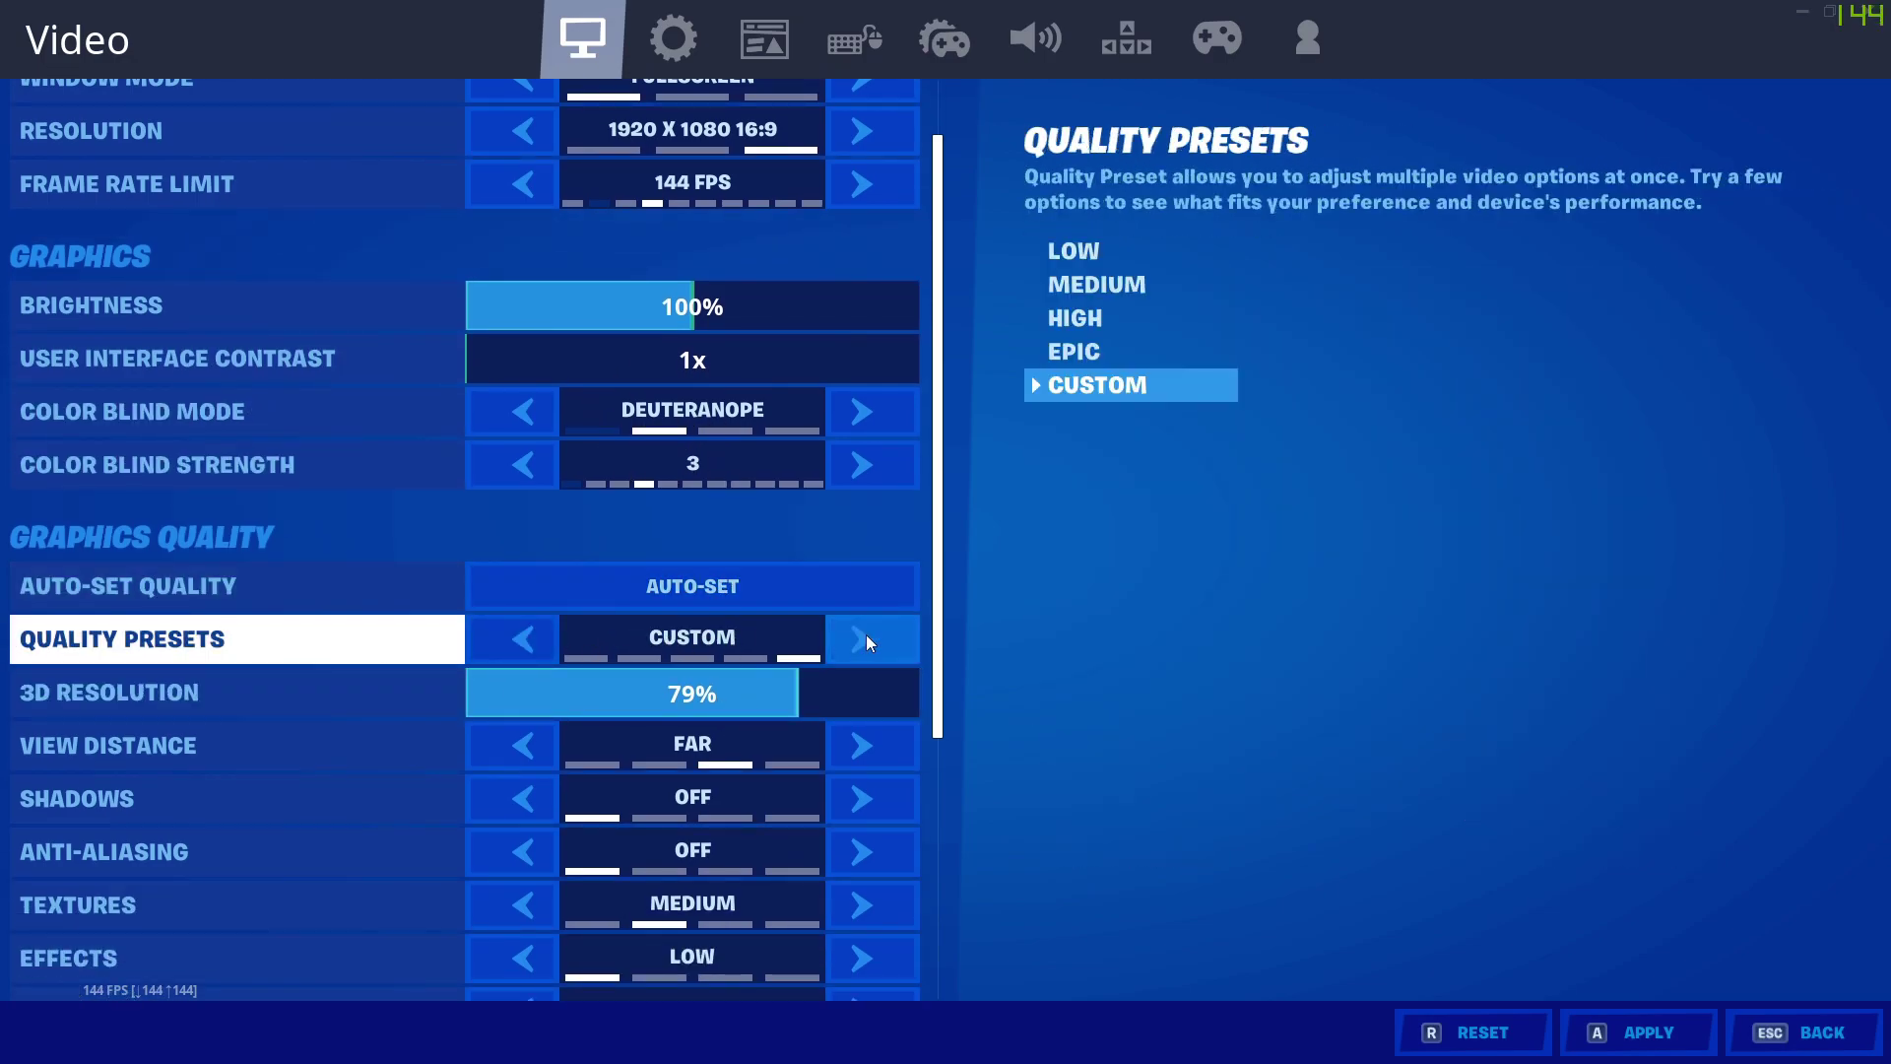
# - Lower the View Distance by two levels and raise it back to Far
pyautogui.scroll(-1, 694, 690)
pyautogui.doubleClick(527, 626)
pyautogui.doubleClick(863, 618)
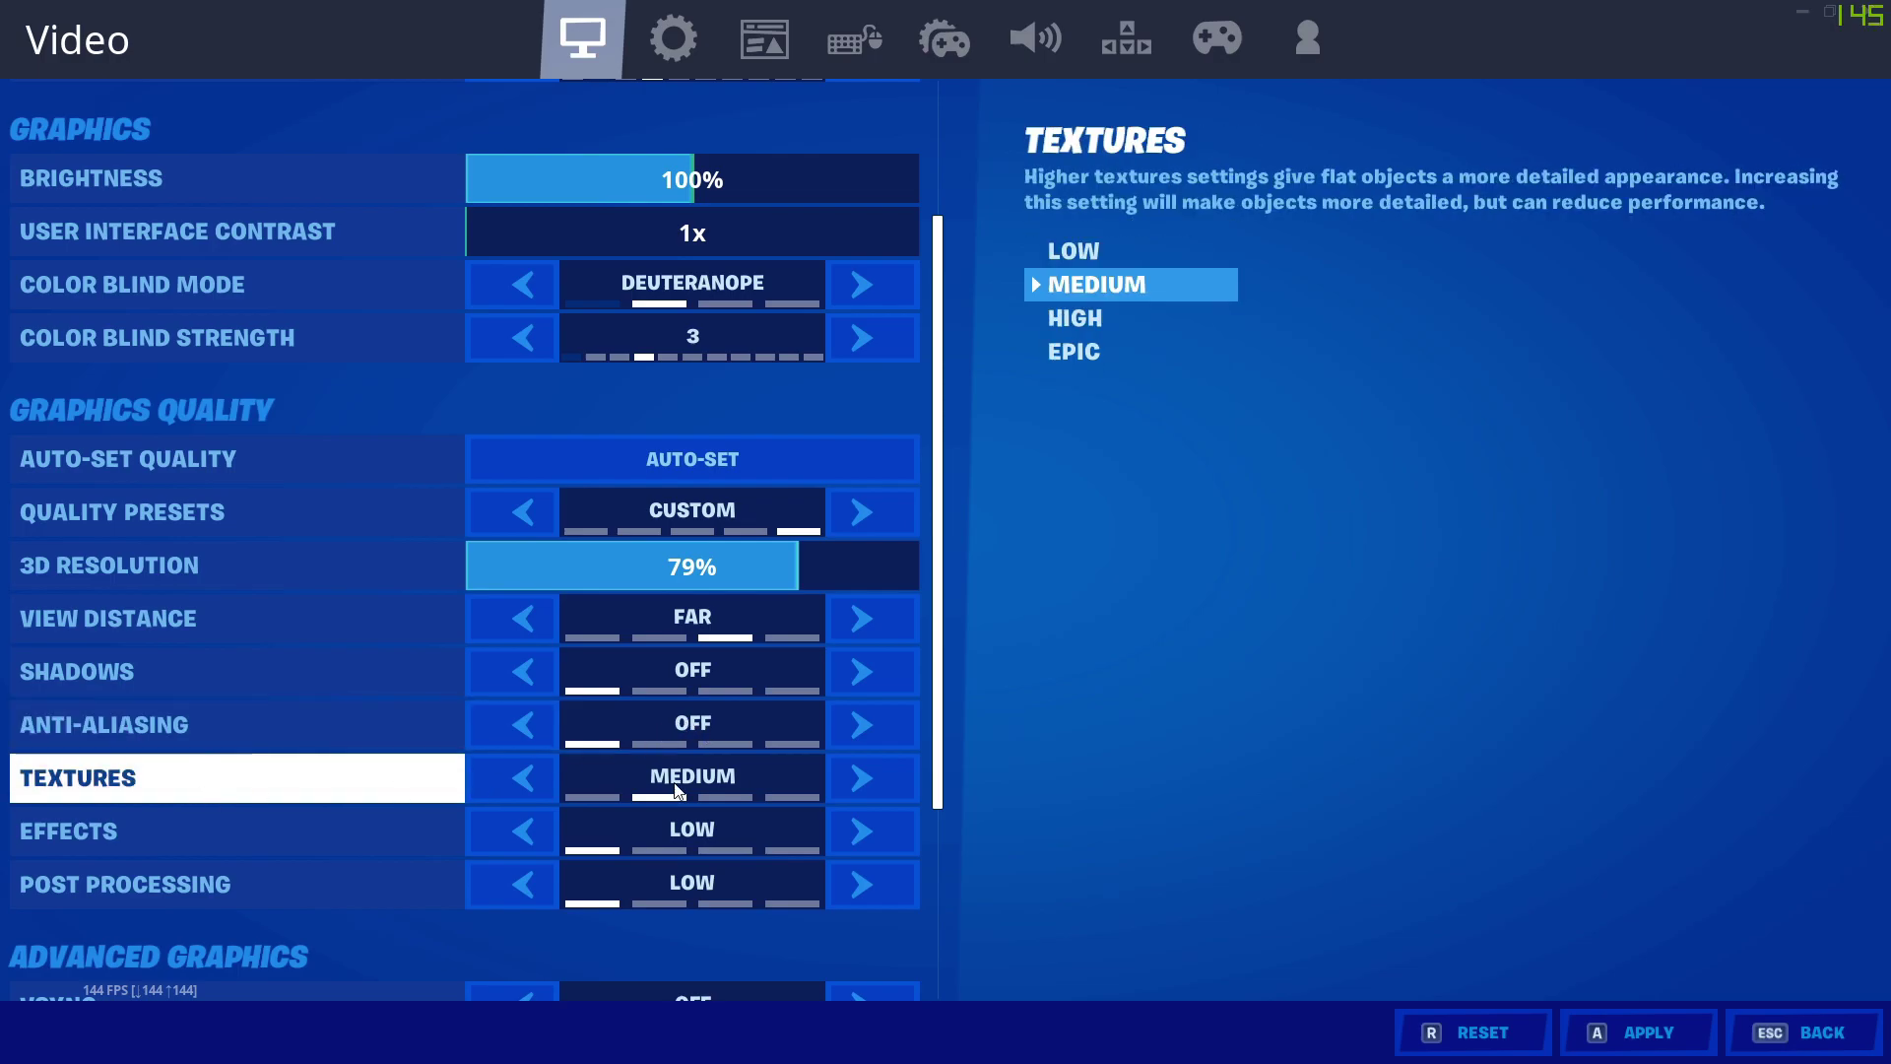
# - Switch Motion Blur on and back to Off in the advanced graphics settings, and apply the video settings
pyautogui.scroll(-1, 690, 788)
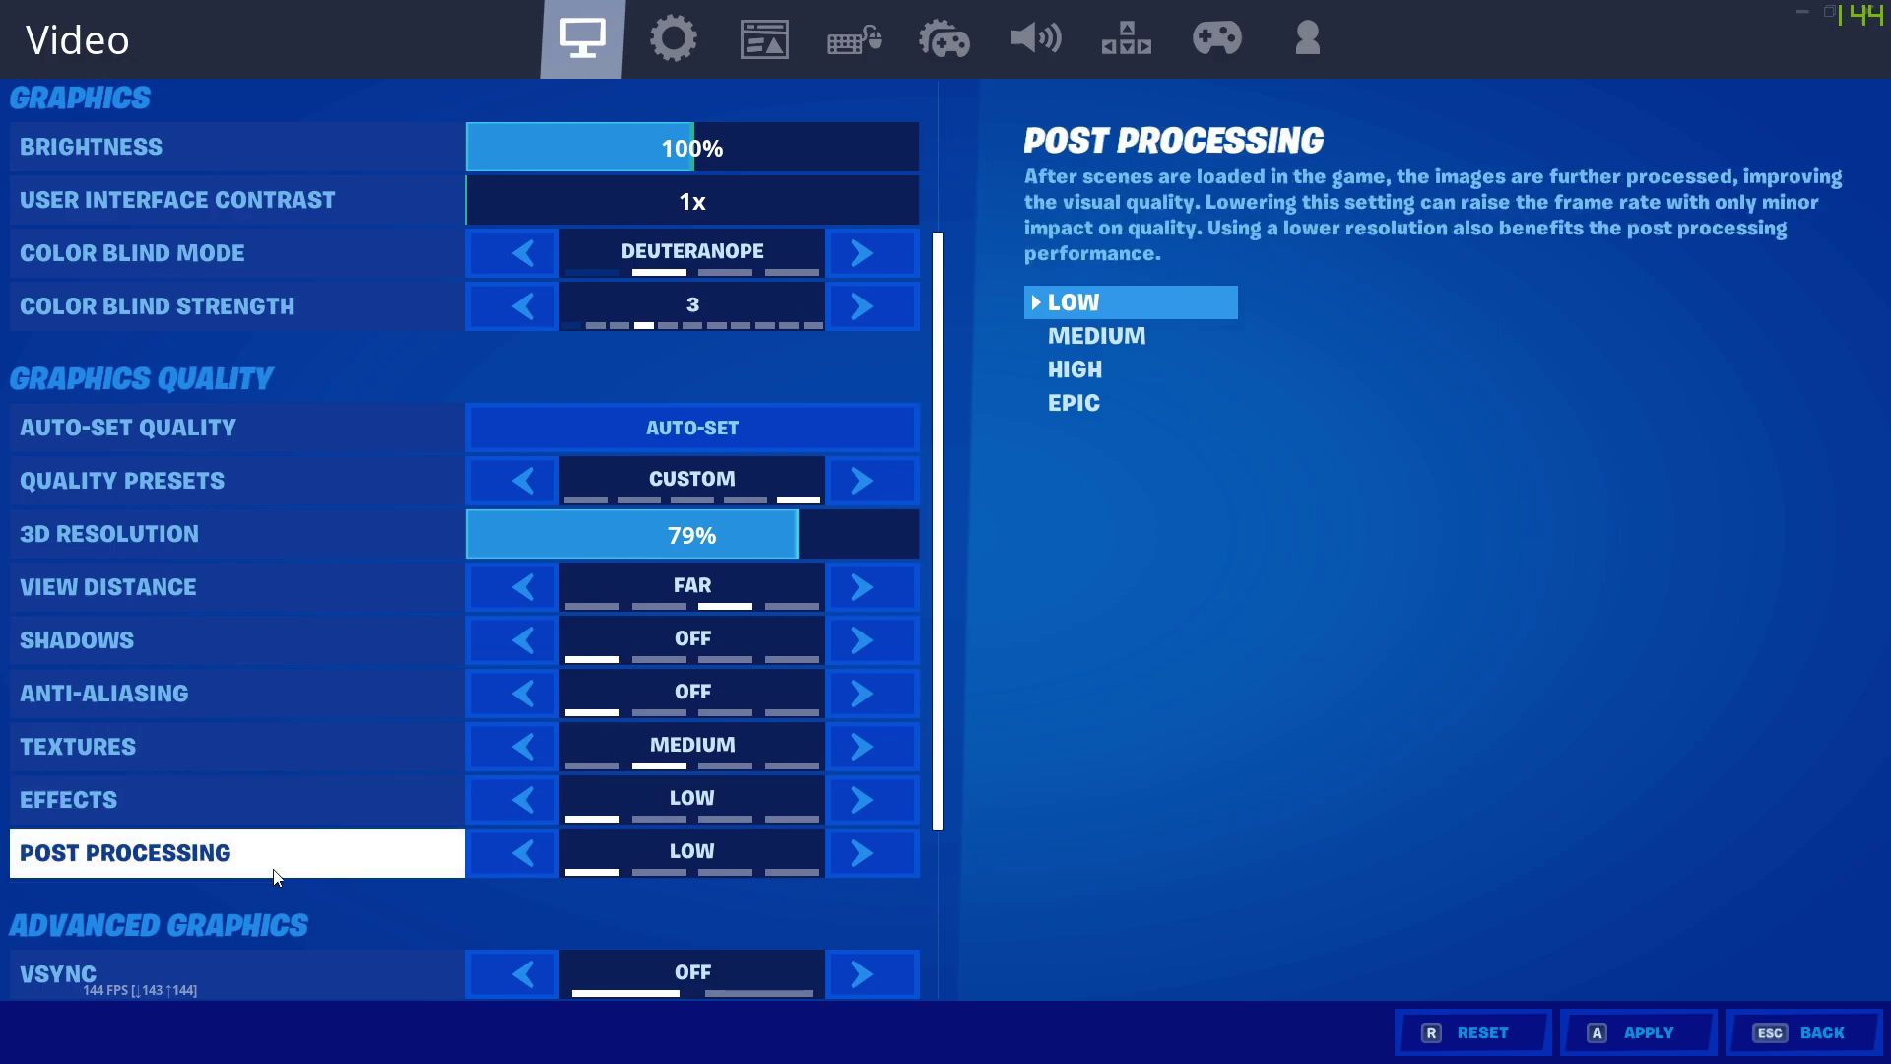
pyautogui.scroll(-3, 739, 837)
pyautogui.click(857, 839)
pyautogui.click(857, 839)
pyautogui.scroll(-2, 691, 853)
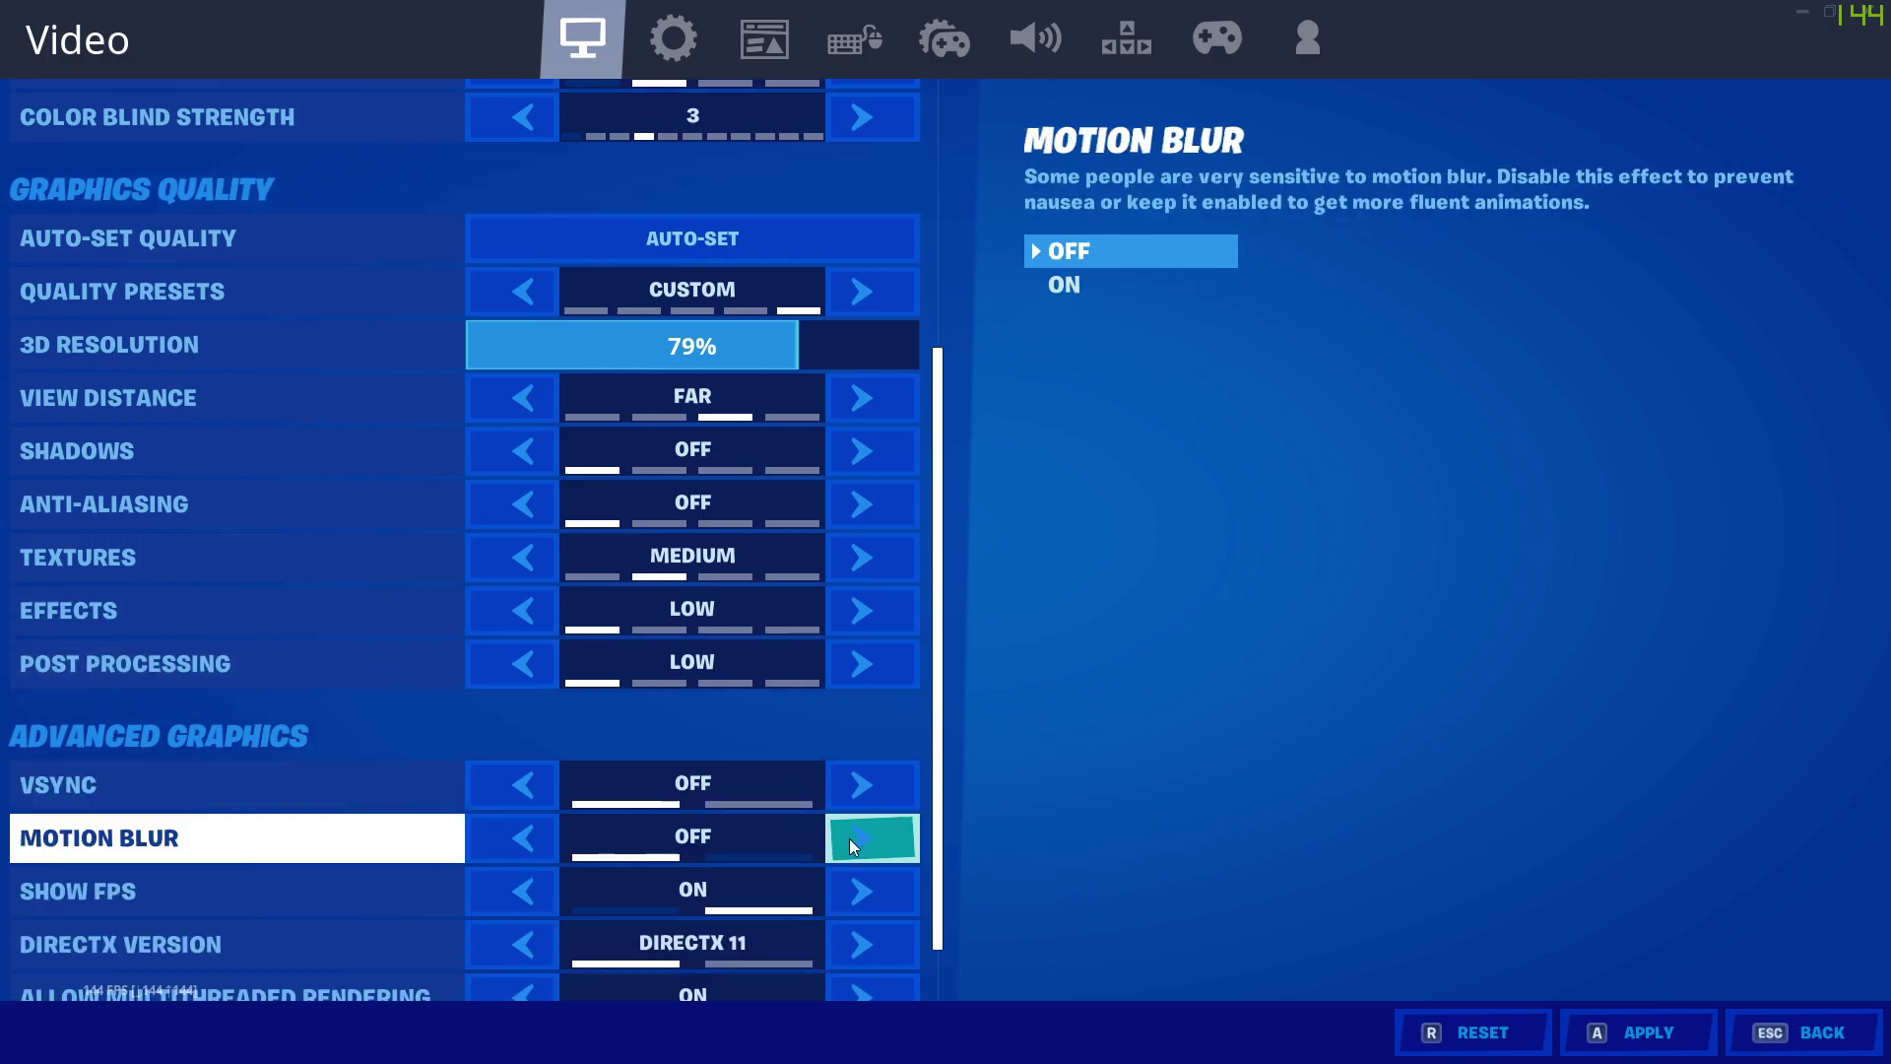
pyautogui.scroll(-2, 728, 839)
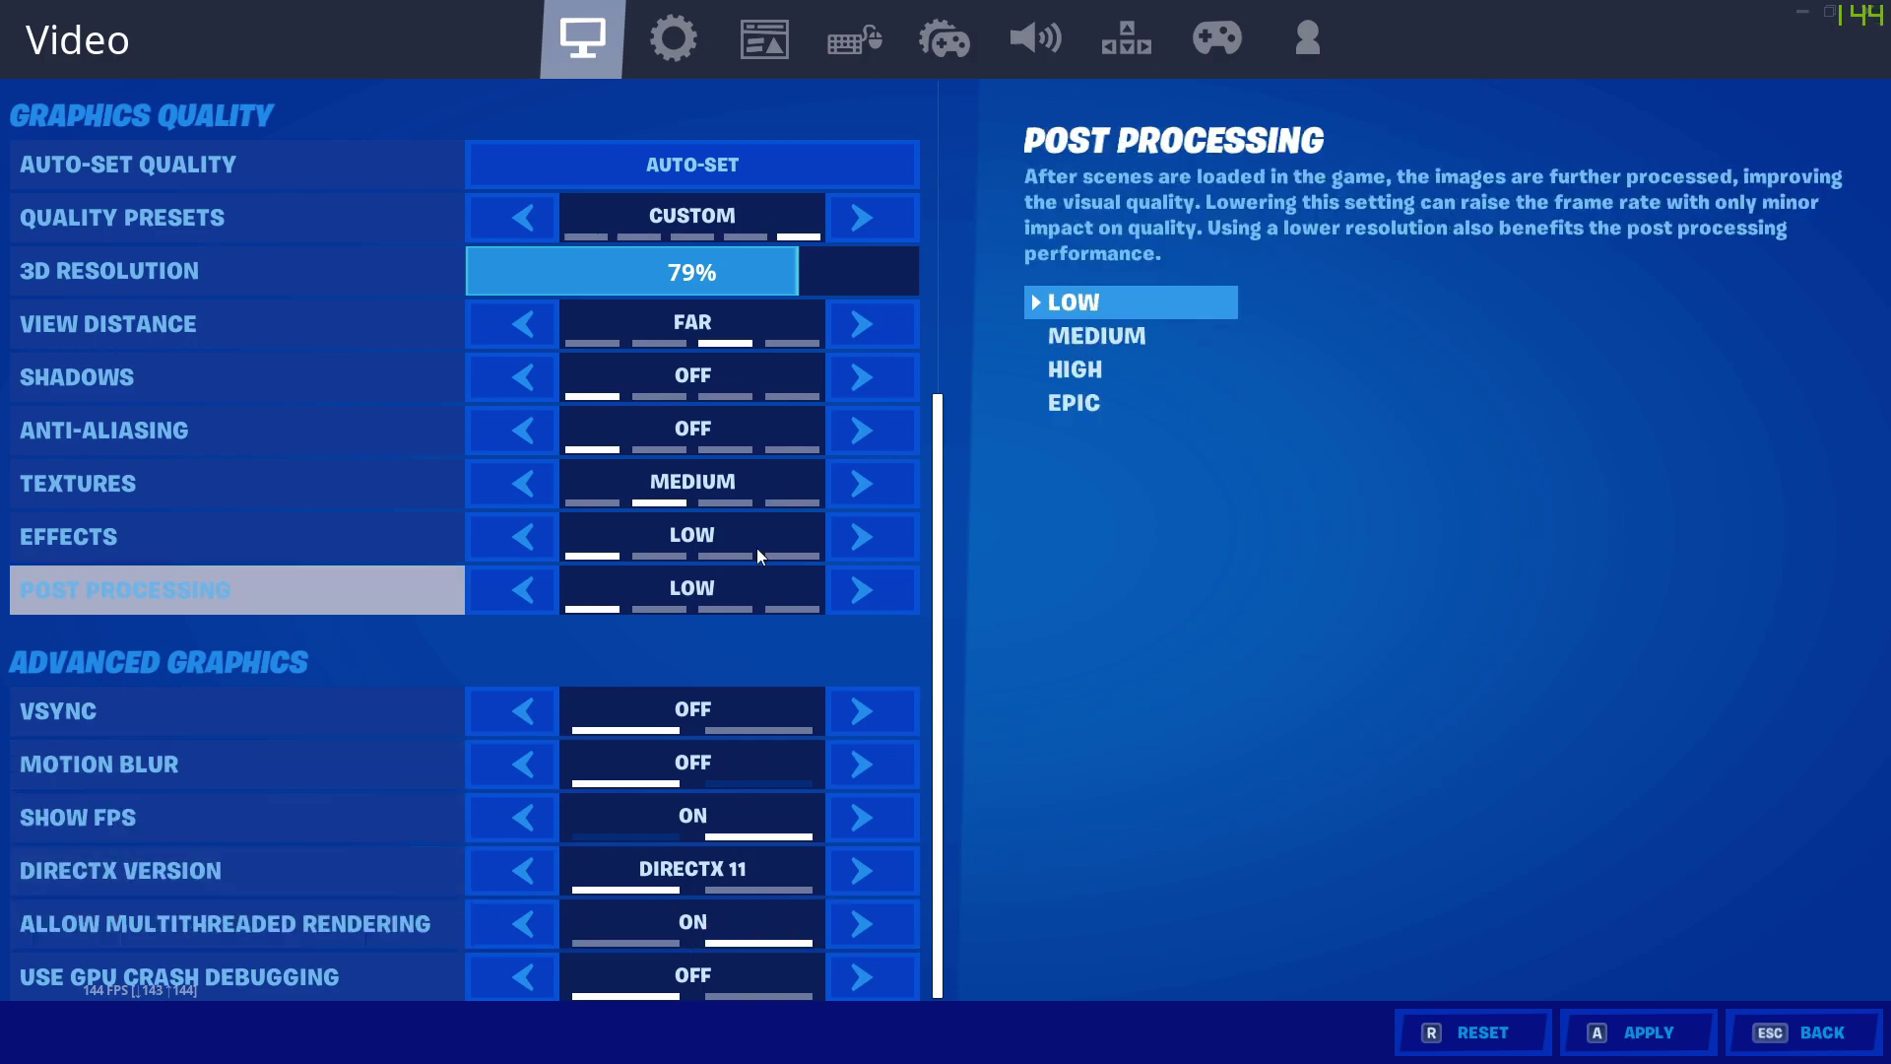
pyautogui.click(1641, 1036)
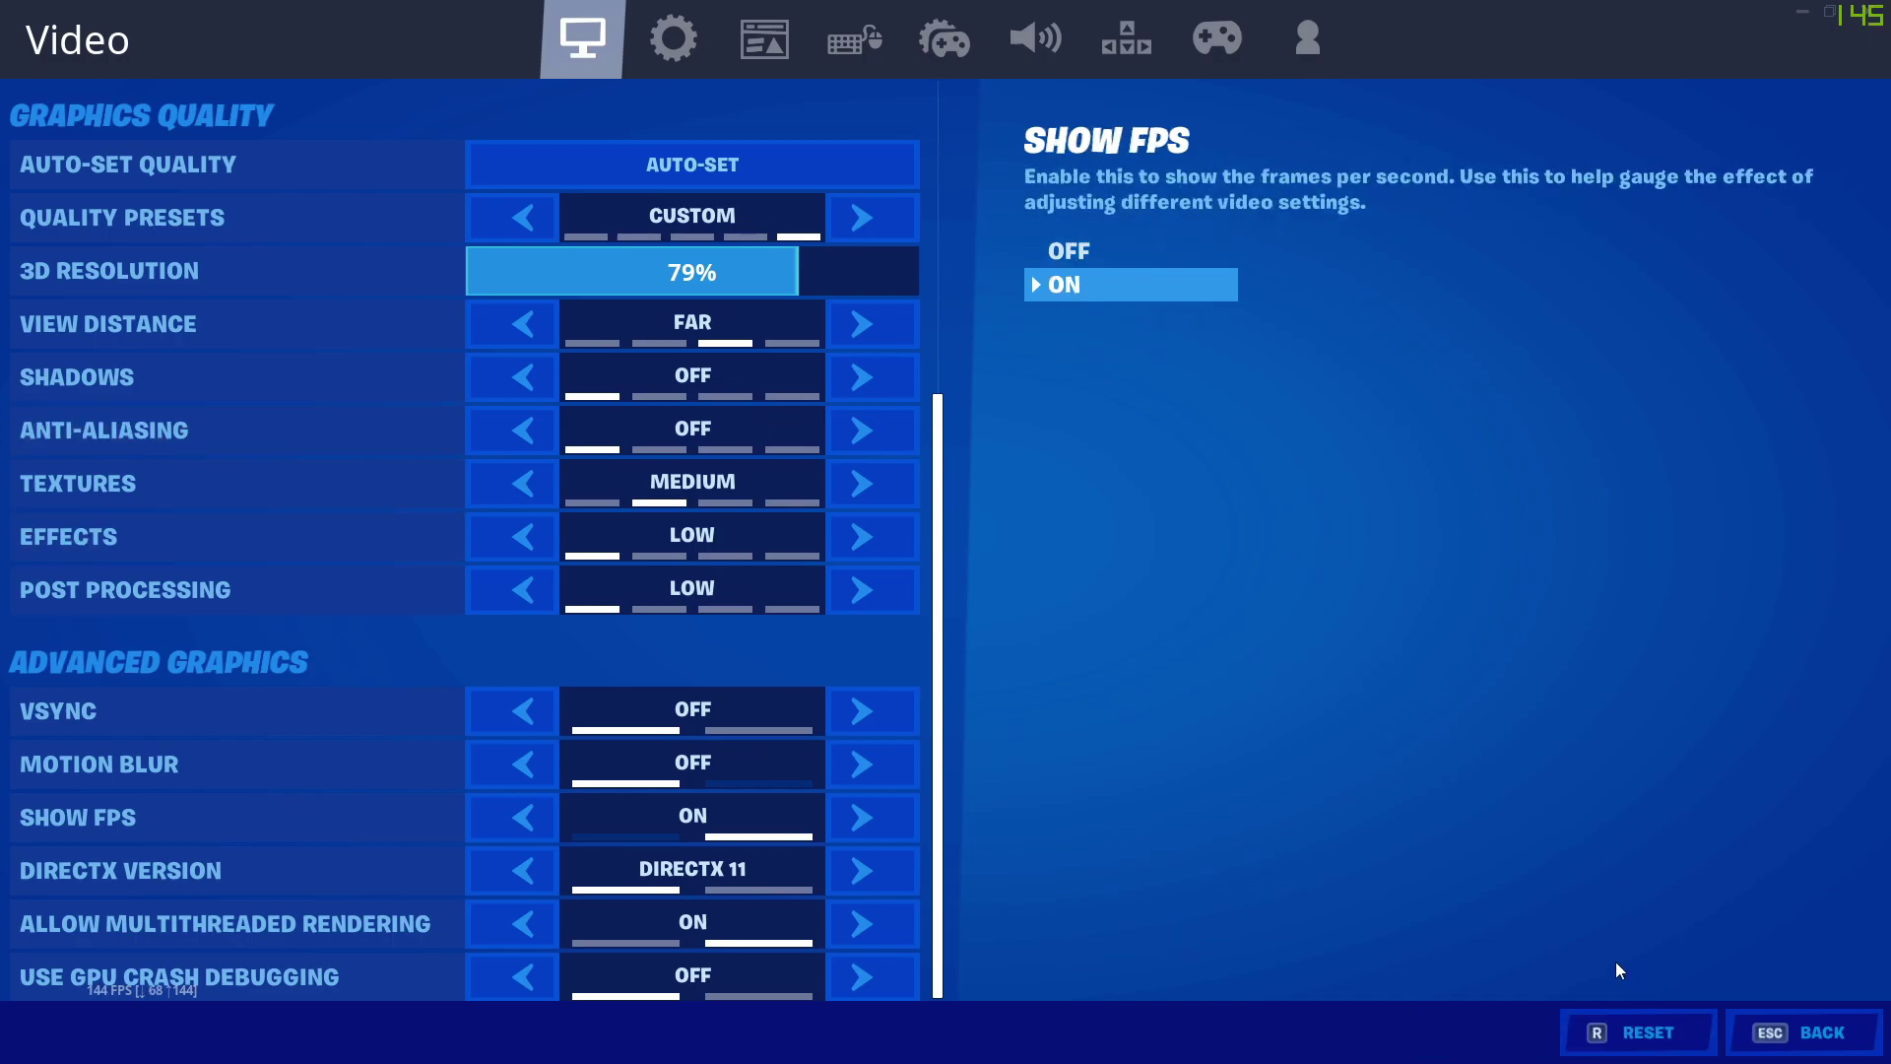
# - In the Game settings, switch NVIDIA Highlights on and back to Off, then apply the changes and leave the settings
pyautogui.click(662, 54)
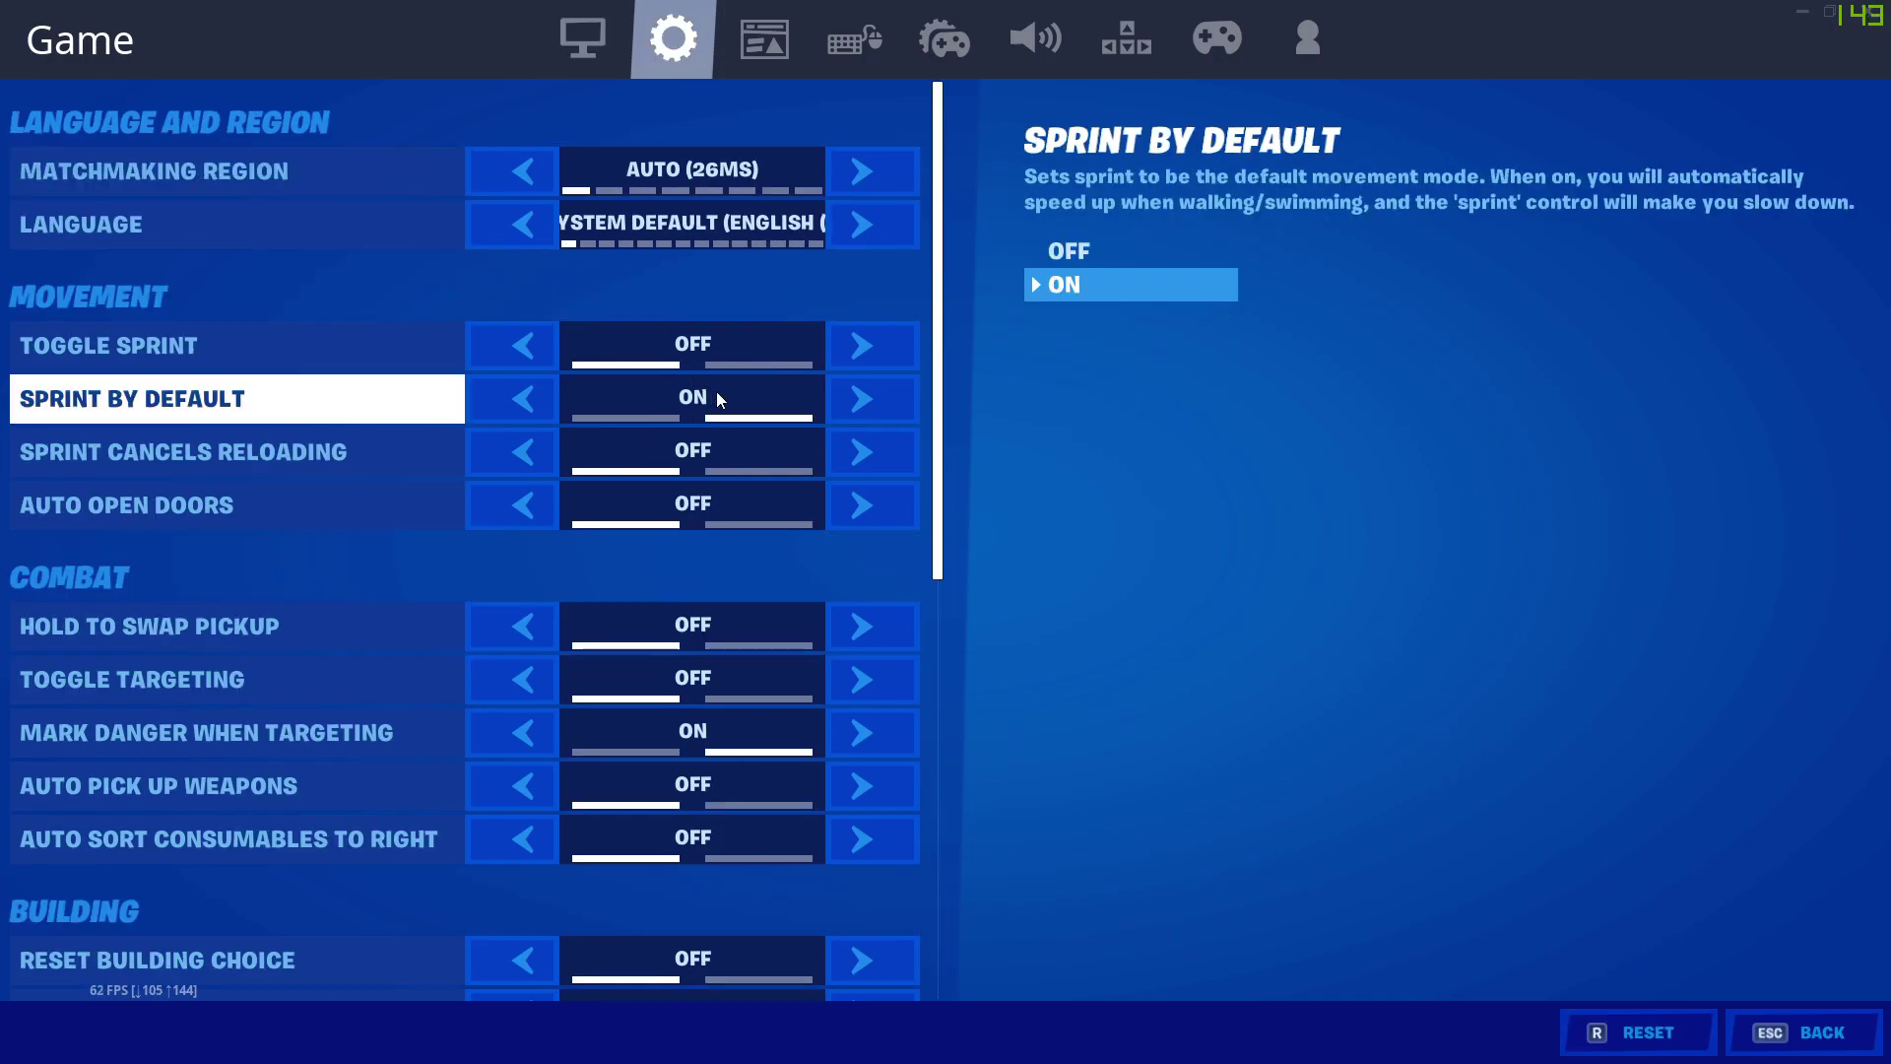
pyautogui.scroll(-10, 717, 392)
pyautogui.scroll(-3, 715, 392)
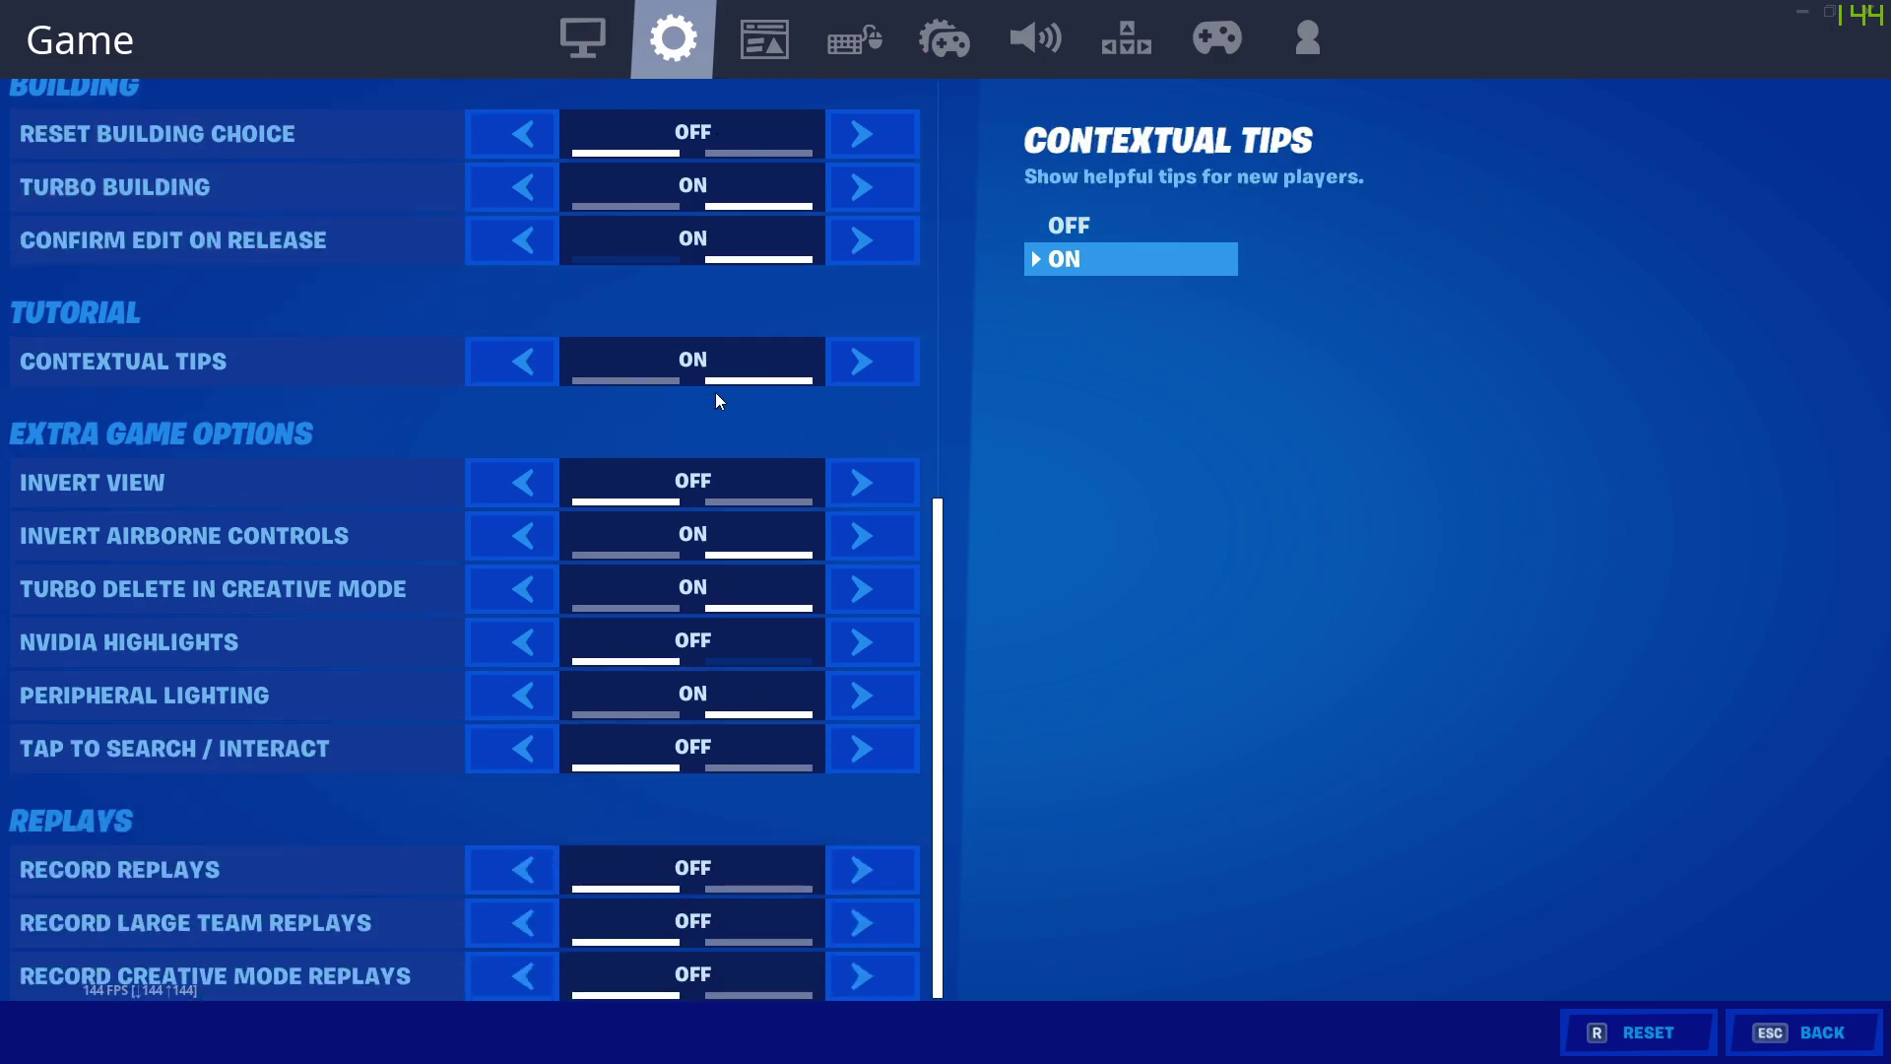
pyautogui.click(837, 635)
pyautogui.click(843, 635)
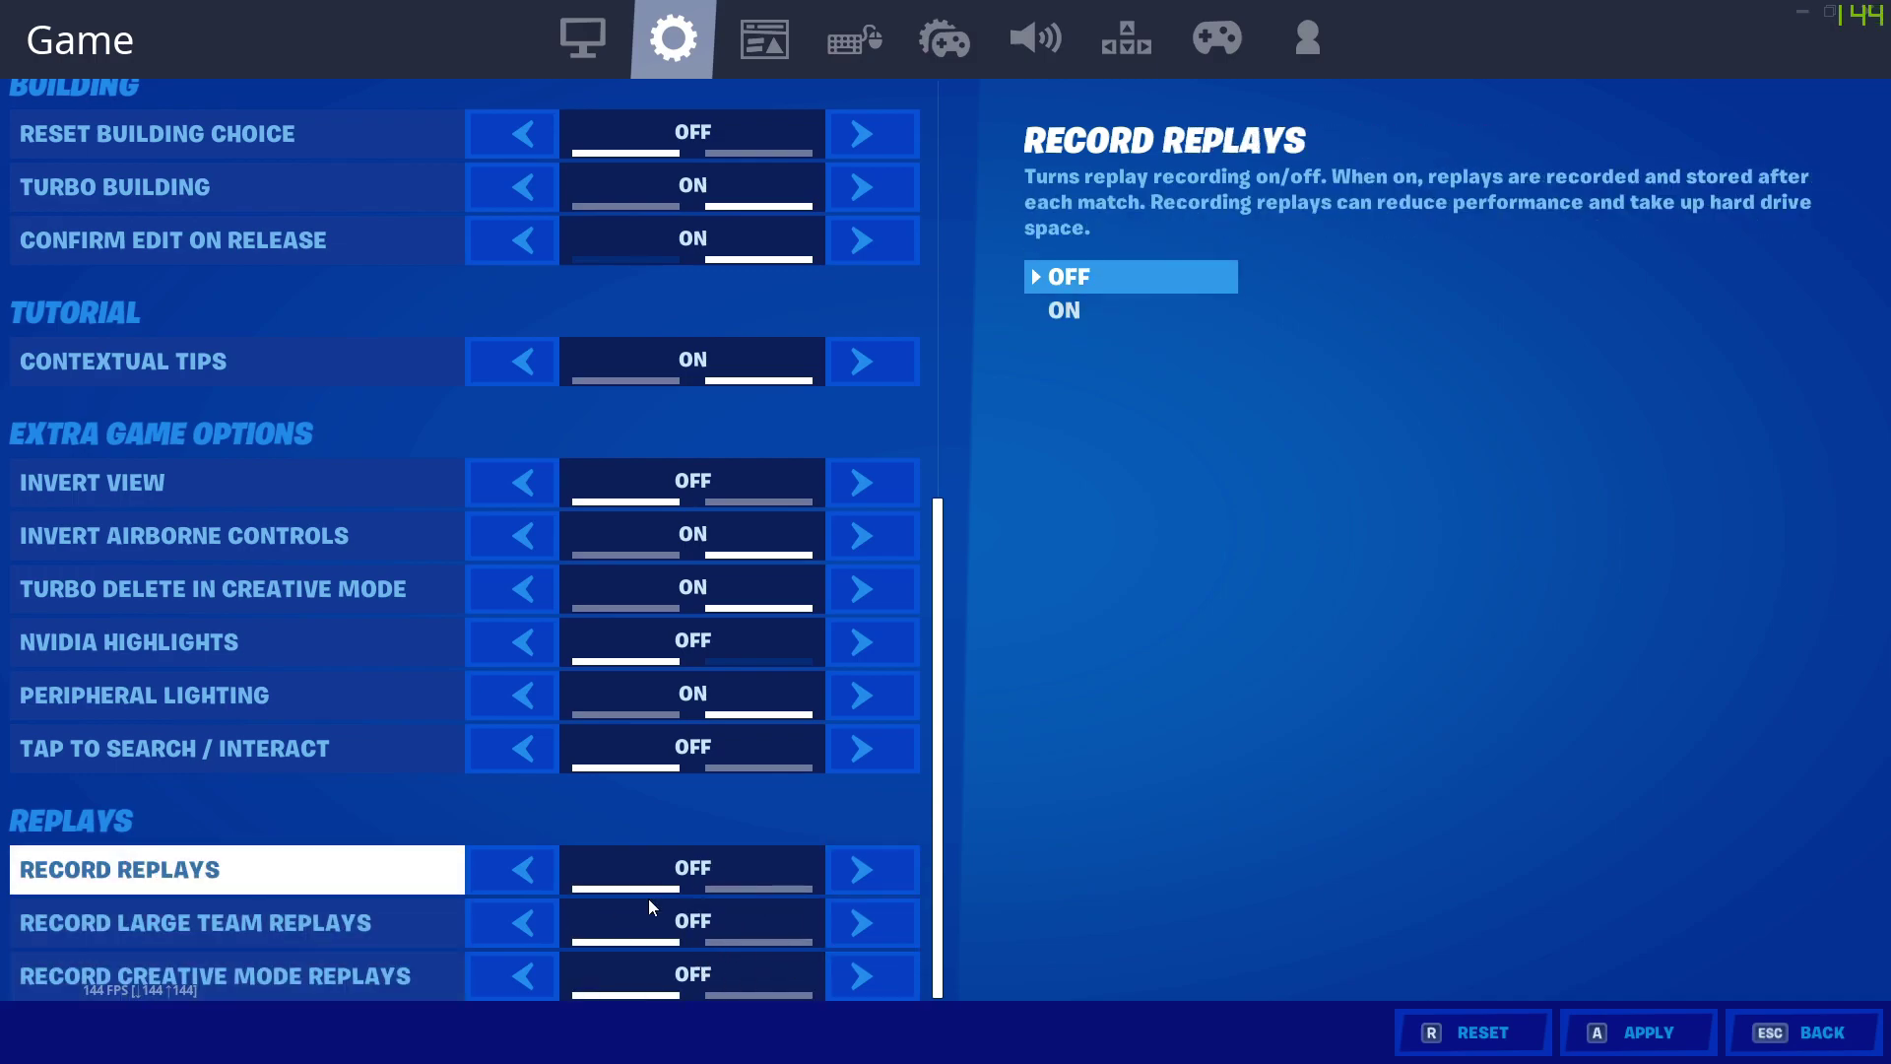
pyautogui.click(1625, 1030)
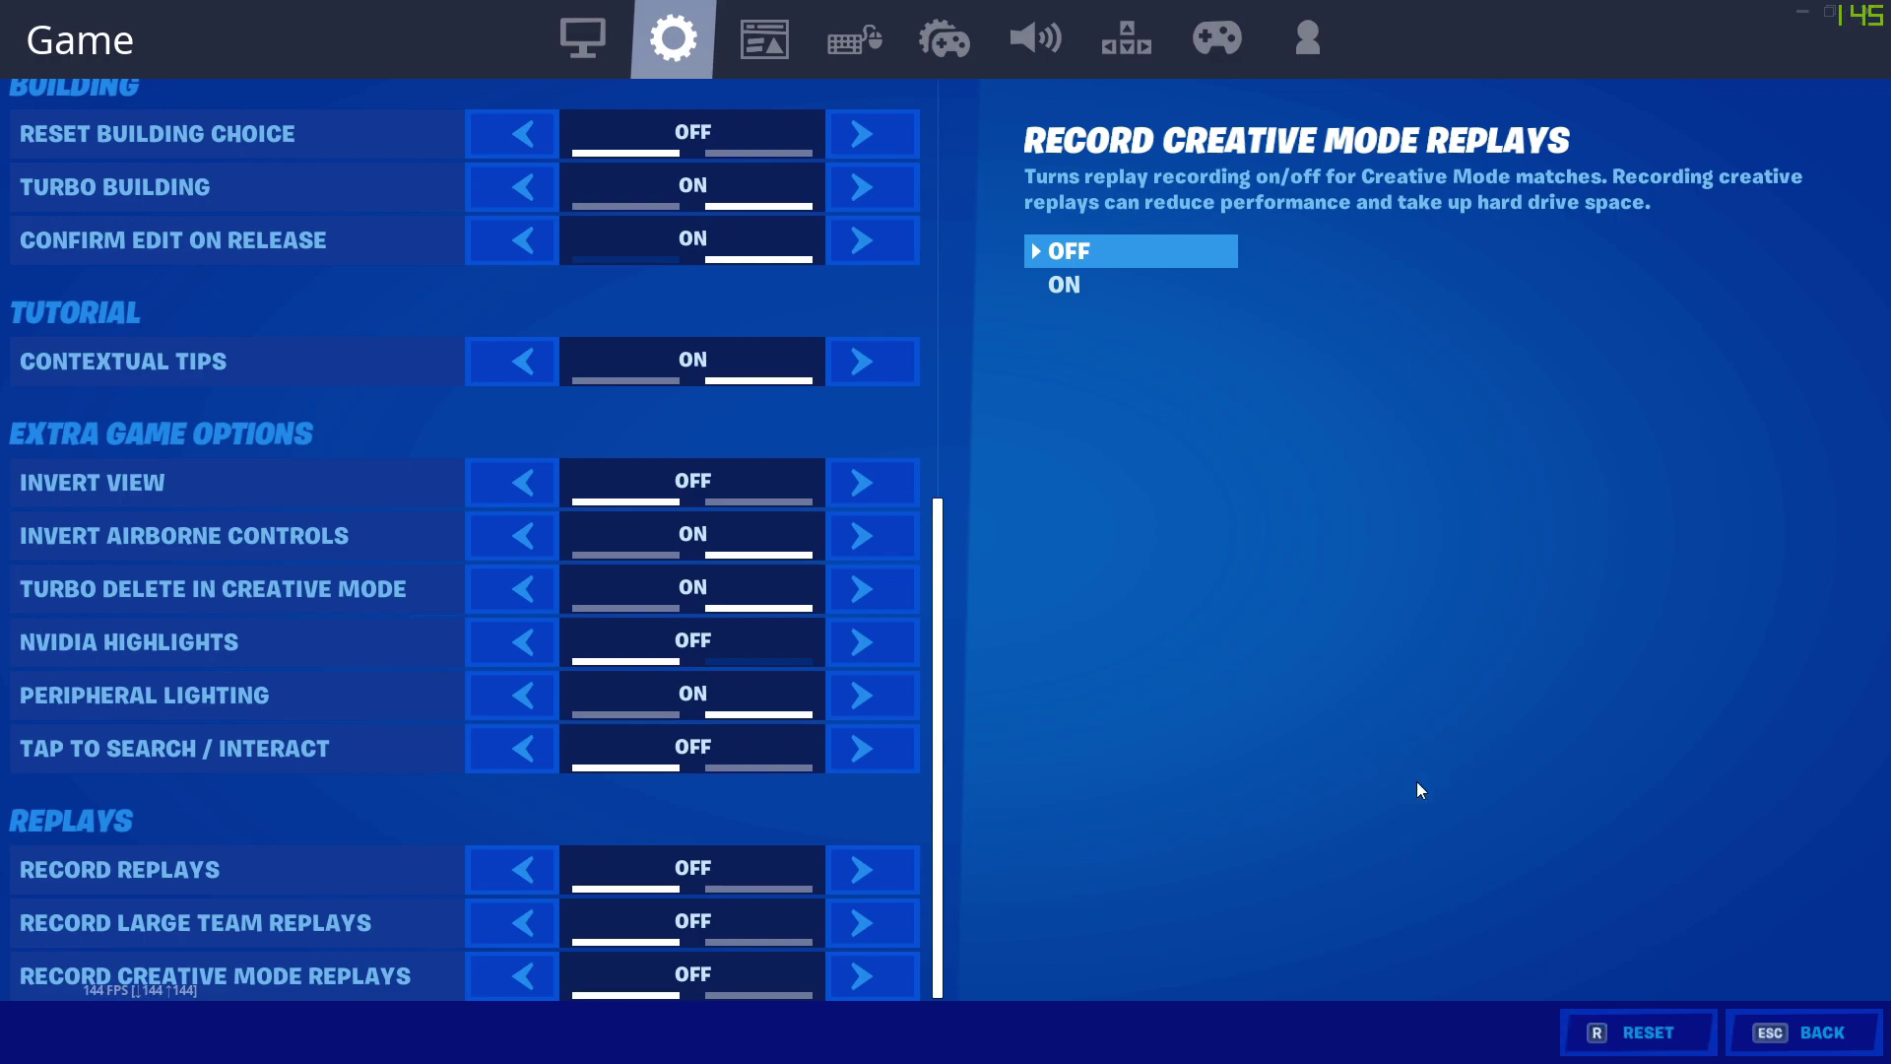
pyautogui.click(1806, 1036)
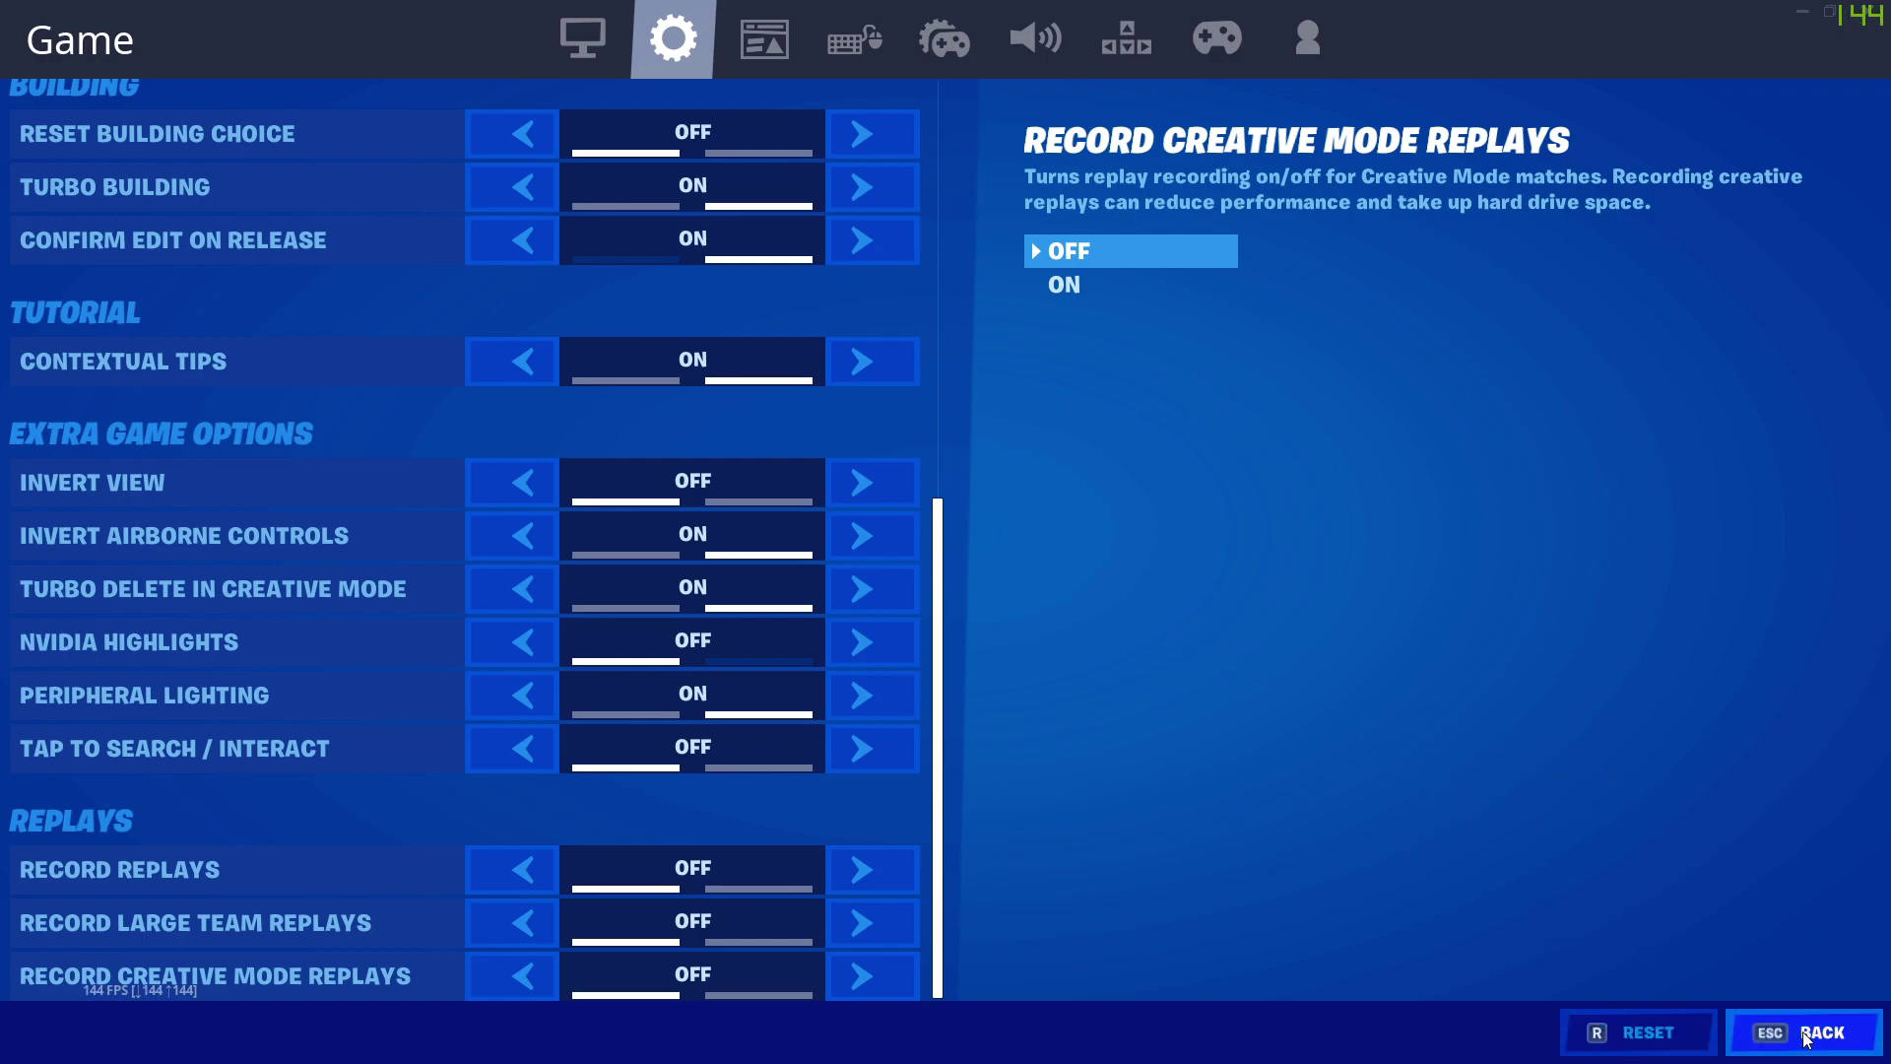